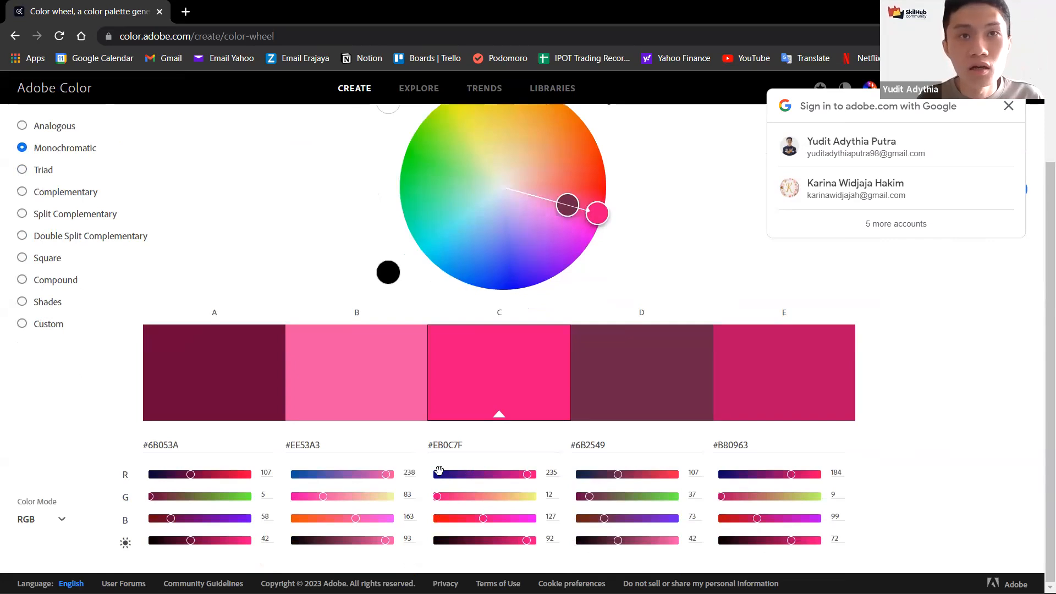
# Step: Set base colour C's red value to 18 to make it dark blue
pyautogui.click(435, 474)
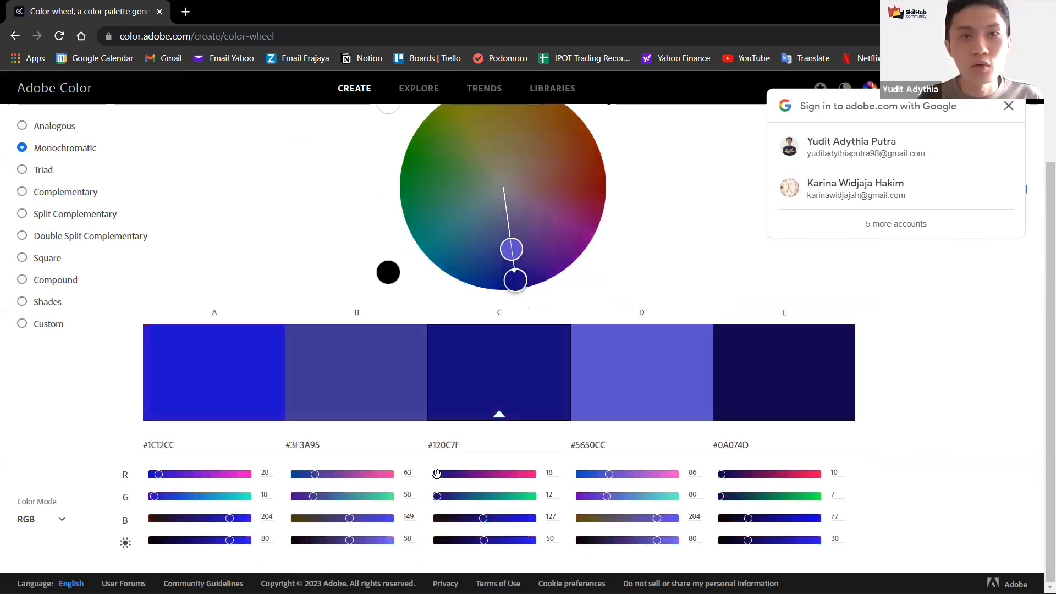
pyautogui.scroll(2, 585, 385)
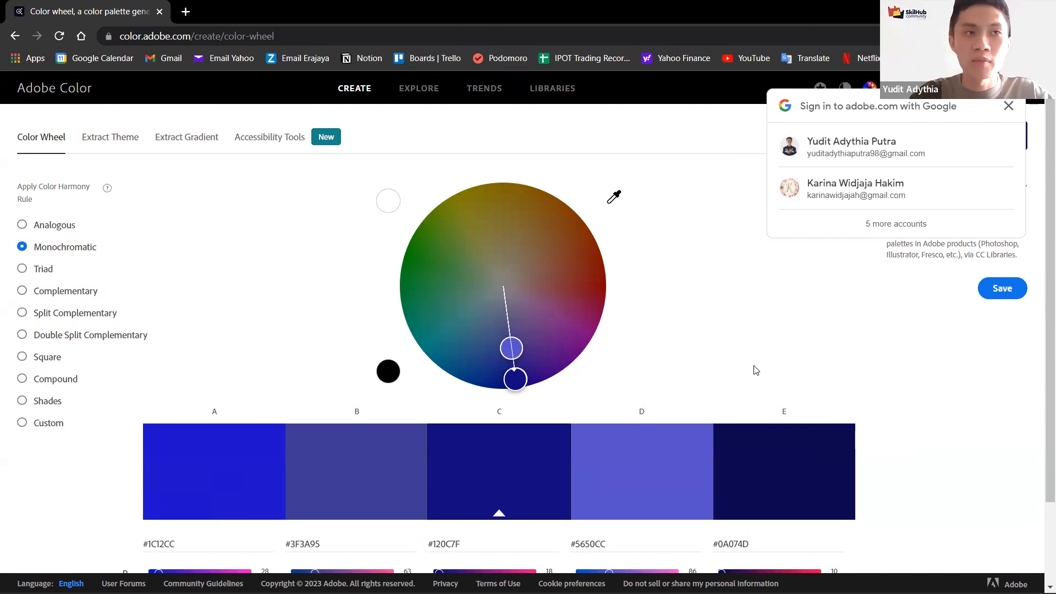
# Step: Apply the Triad, Complementary, Split Complementary, Double Split Complementary and Monochromatic harmony rules in turn
pyautogui.click(43, 272)
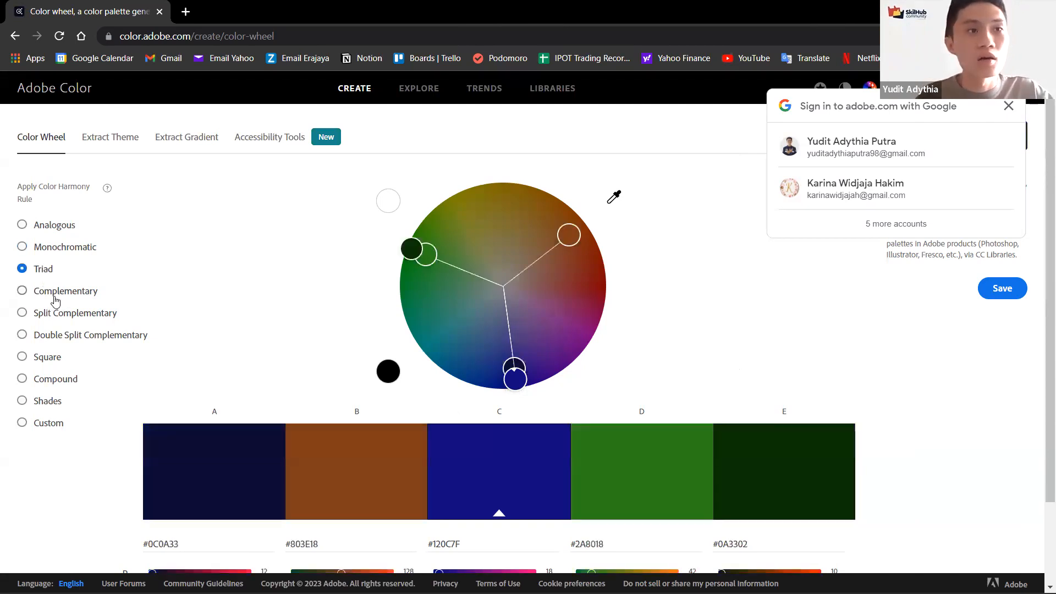
pyautogui.click(52, 298)
pyautogui.click(64, 313)
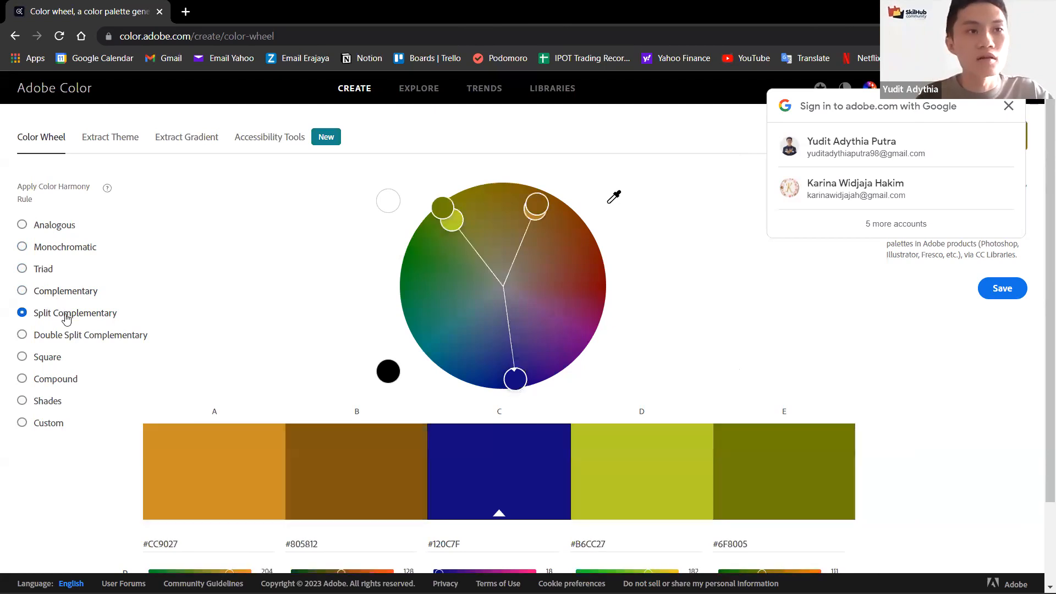
pyautogui.click(78, 336)
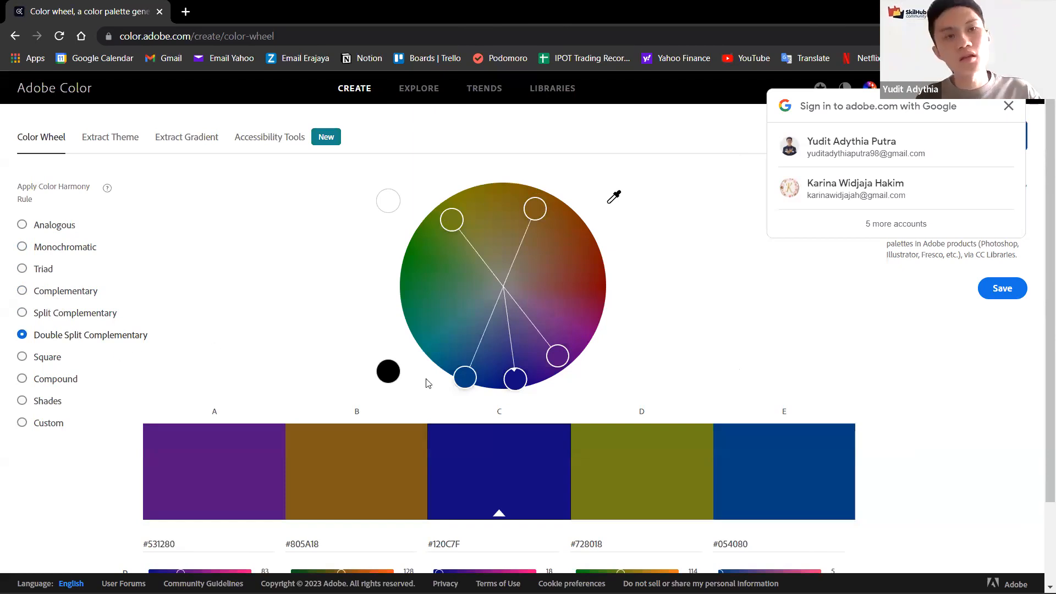
pyautogui.click(75, 246)
pyautogui.click(115, 328)
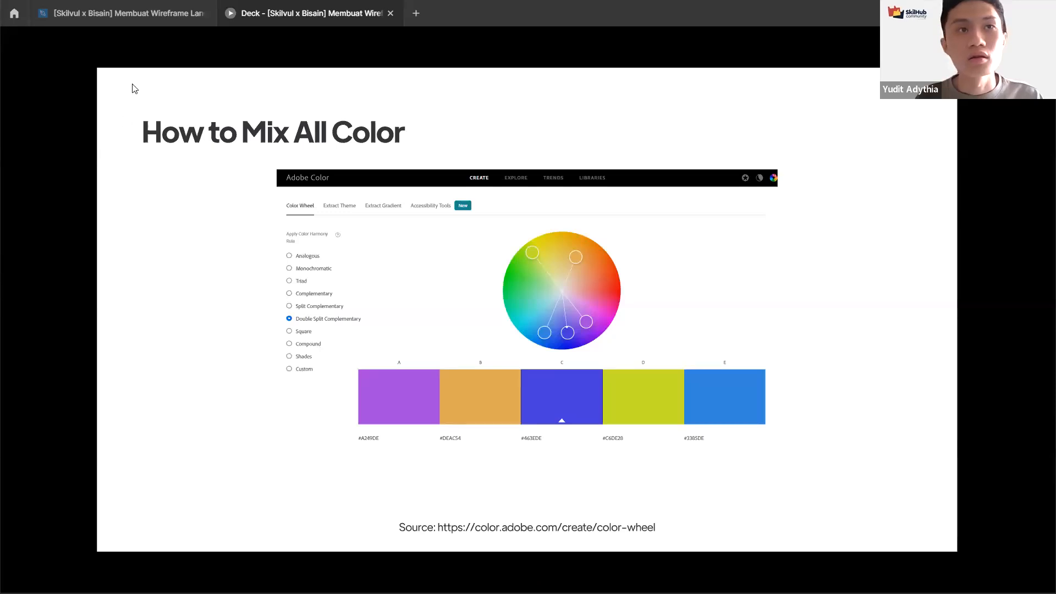
# Step: Switch to the Figma file tab and add a new page
pyautogui.click(158, 16)
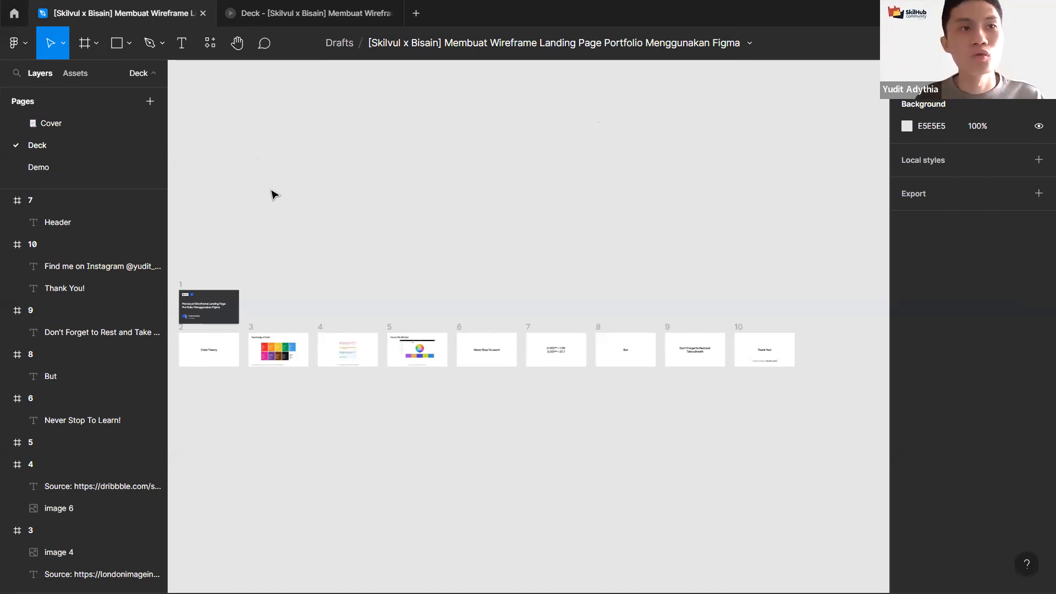
pyautogui.hscroll(-2, 297, 196)
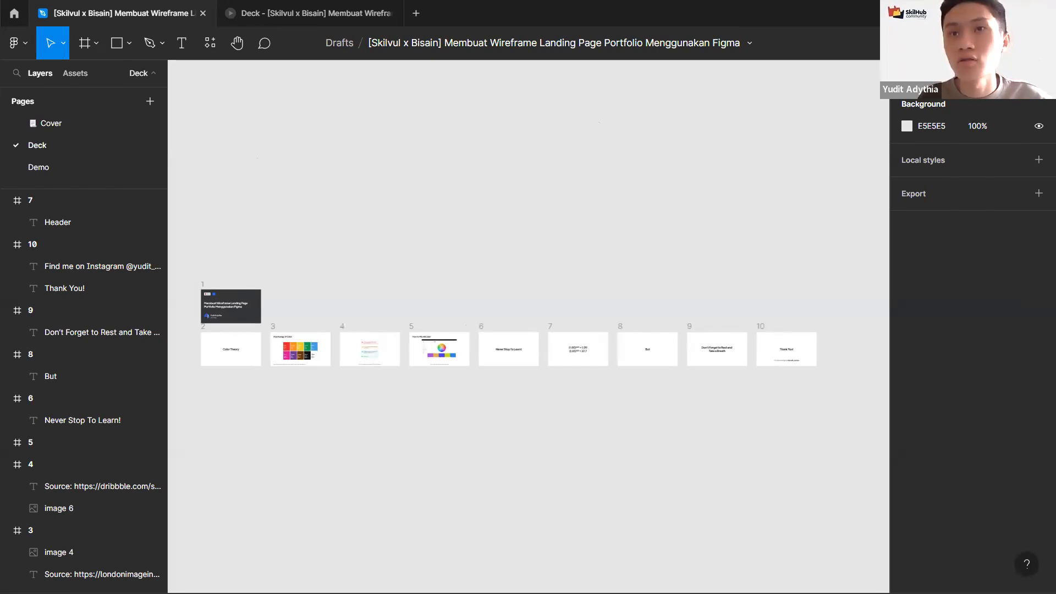
pyautogui.click(149, 100)
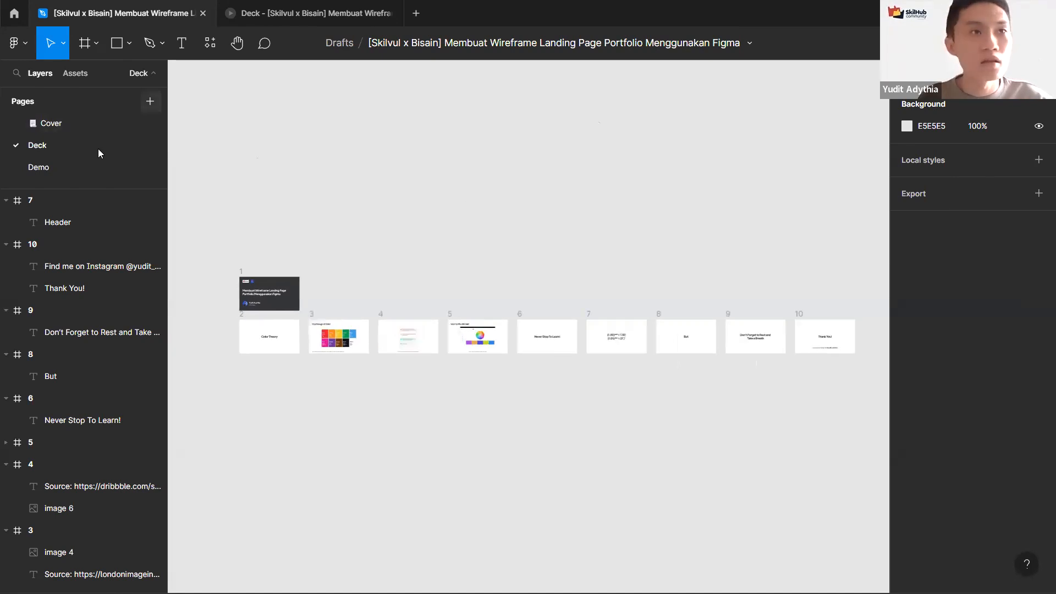
pyautogui.click(264, 220)
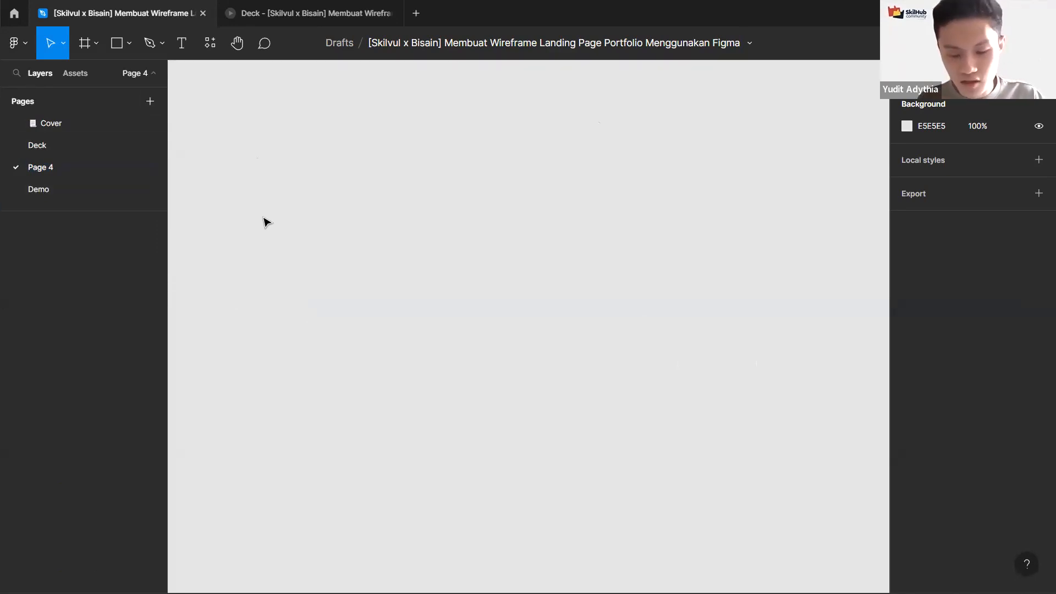
# Step: Add an iPhone 13 mini frame and delete it again
pyautogui.press('f')
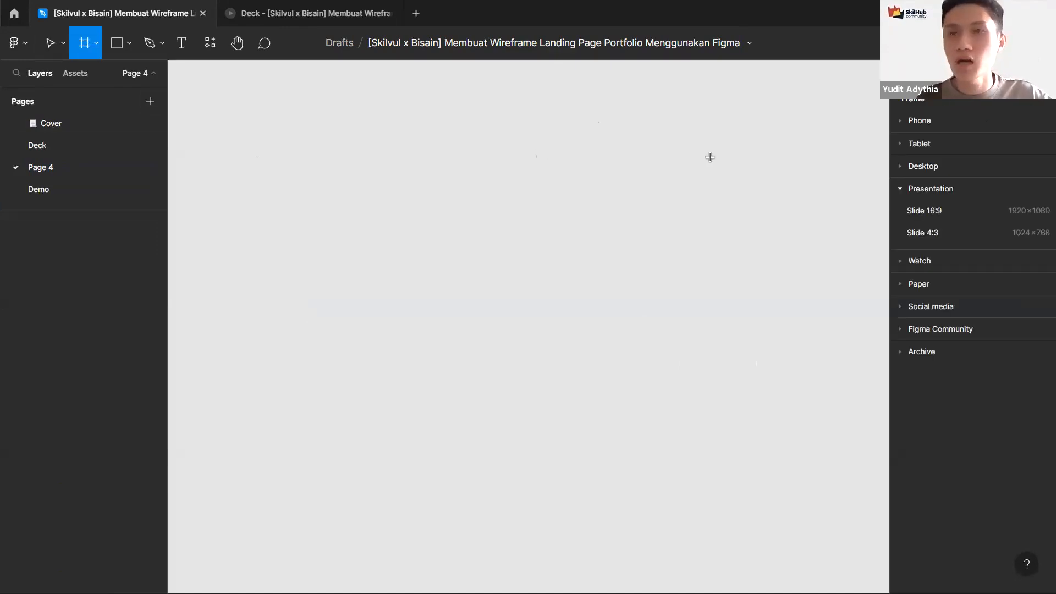
pyautogui.click(912, 165)
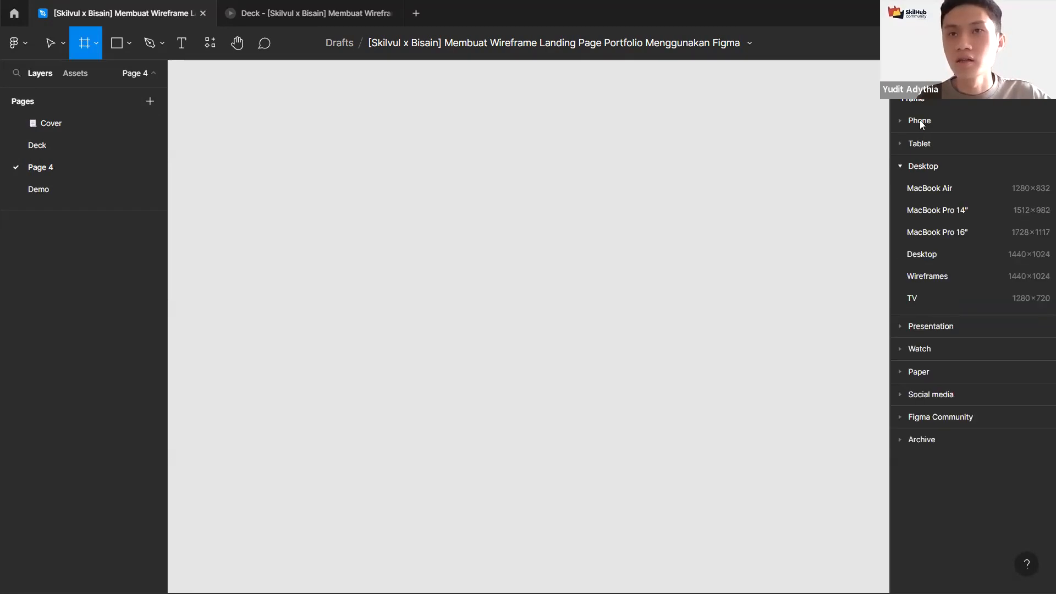
pyautogui.click(921, 120)
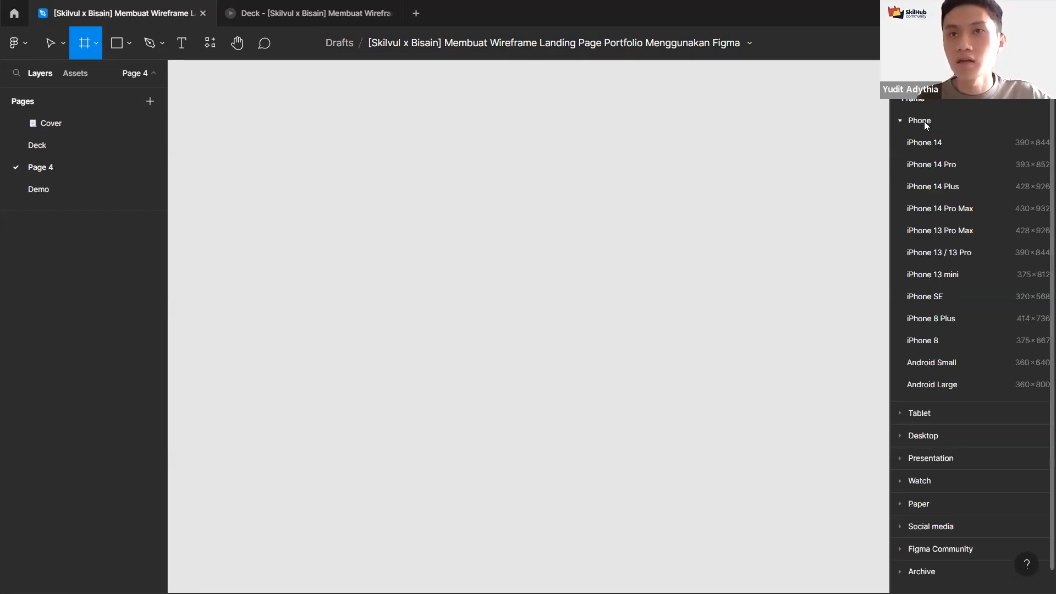
pyautogui.scroll(-1, 944, 245)
pyautogui.click(944, 251)
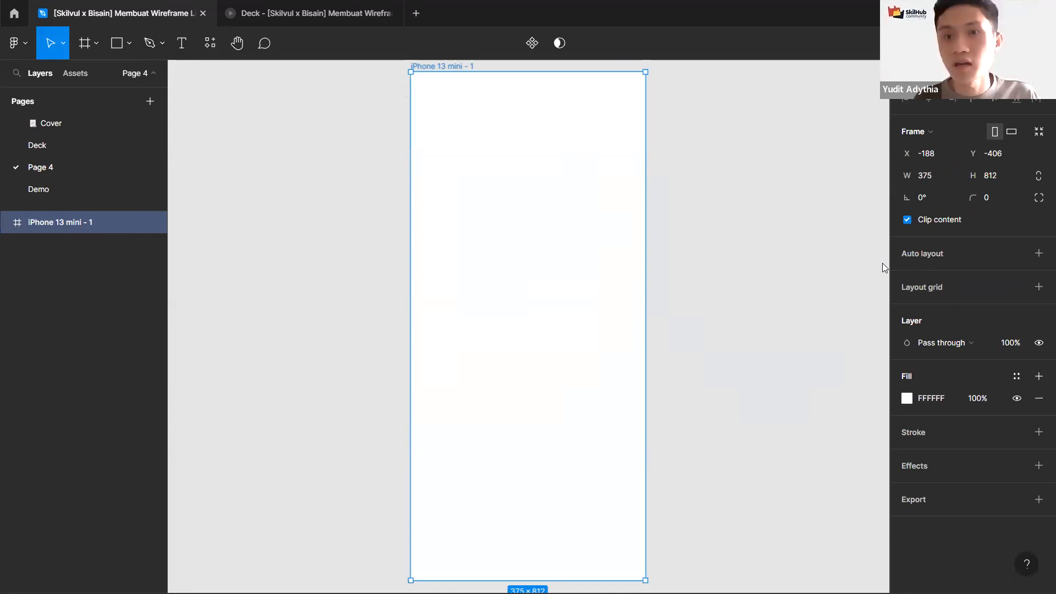
pyautogui.press('Escape')
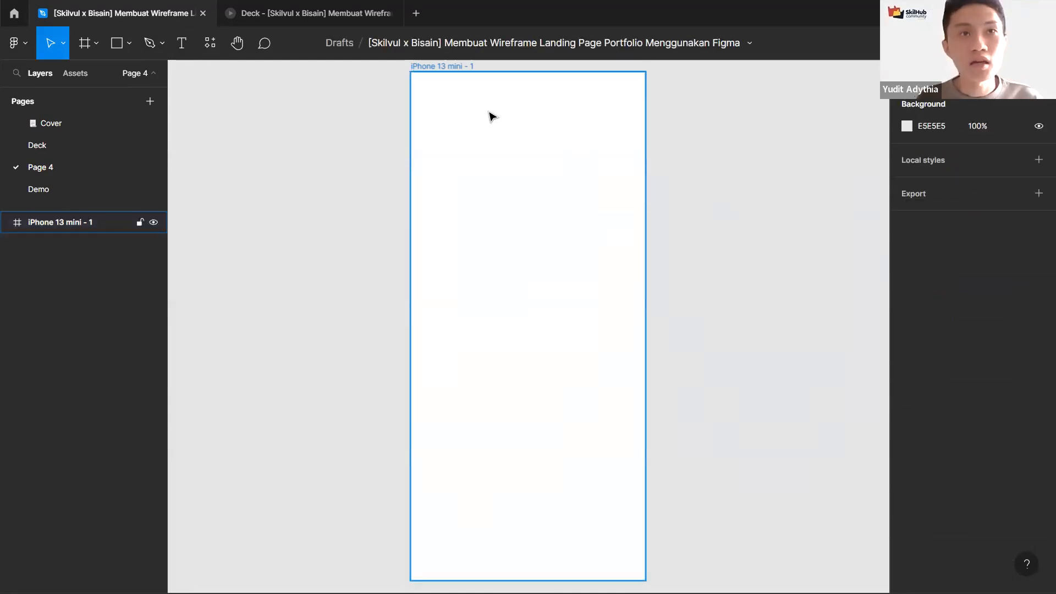
pyautogui.click(444, 105)
pyautogui.press('Delete')
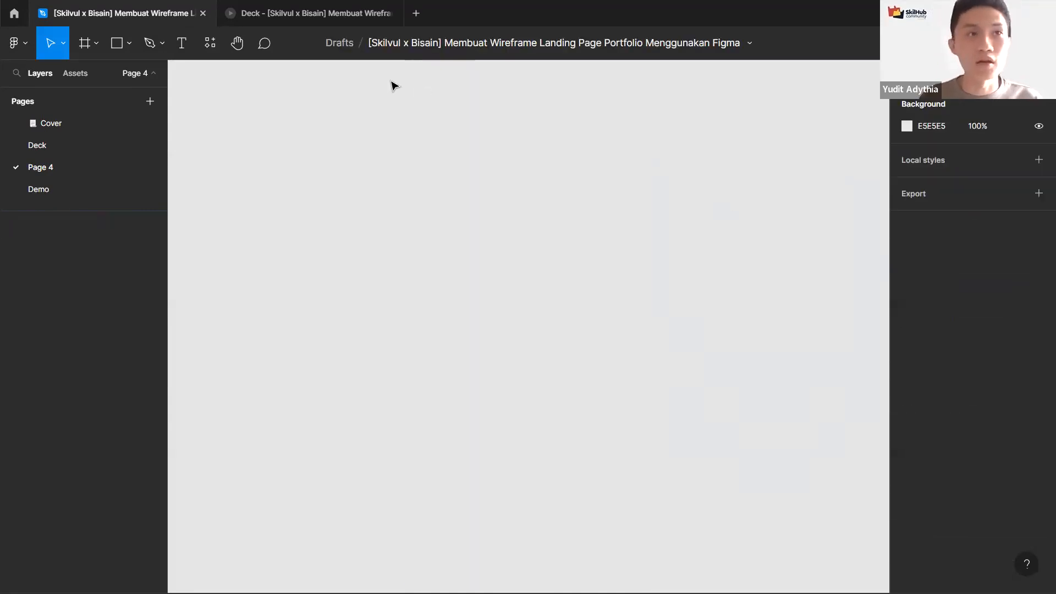
# Step: Add an iPhone 13 mini frame to the new page
pyautogui.click(81, 44)
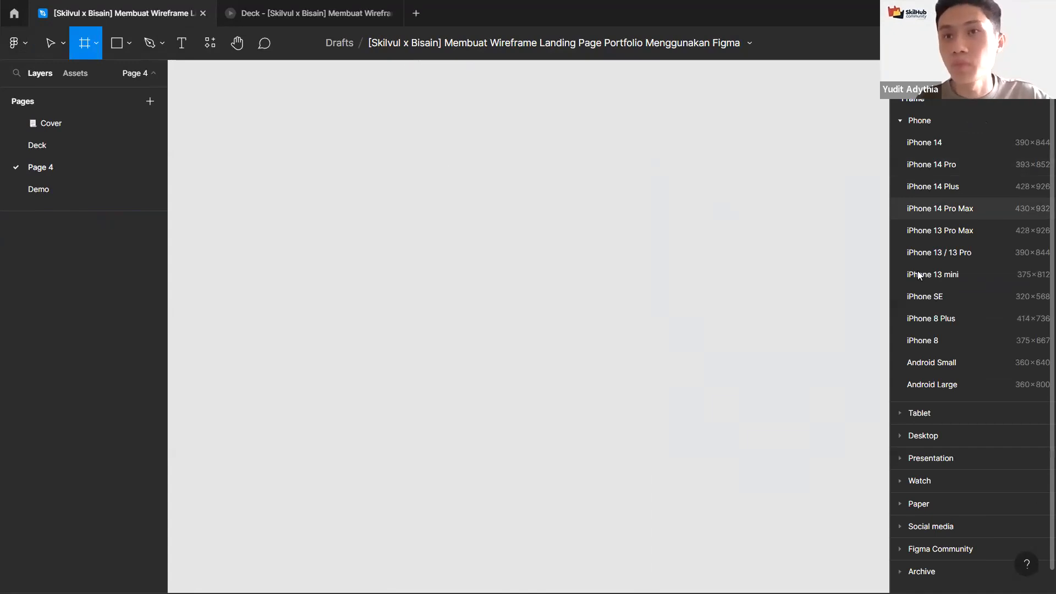
pyautogui.scroll(-1, 932, 196)
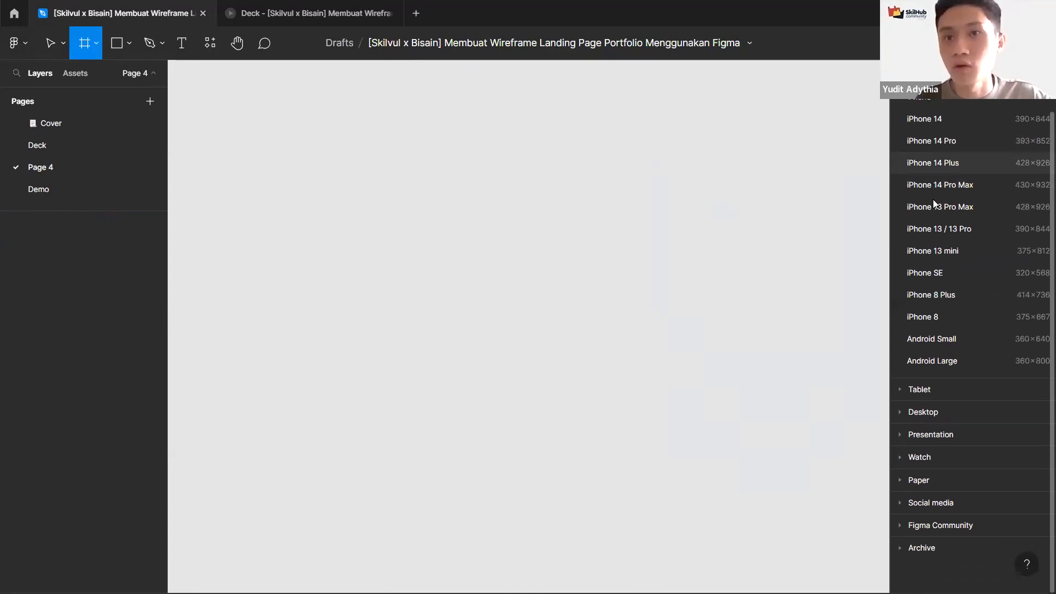
pyautogui.click(922, 412)
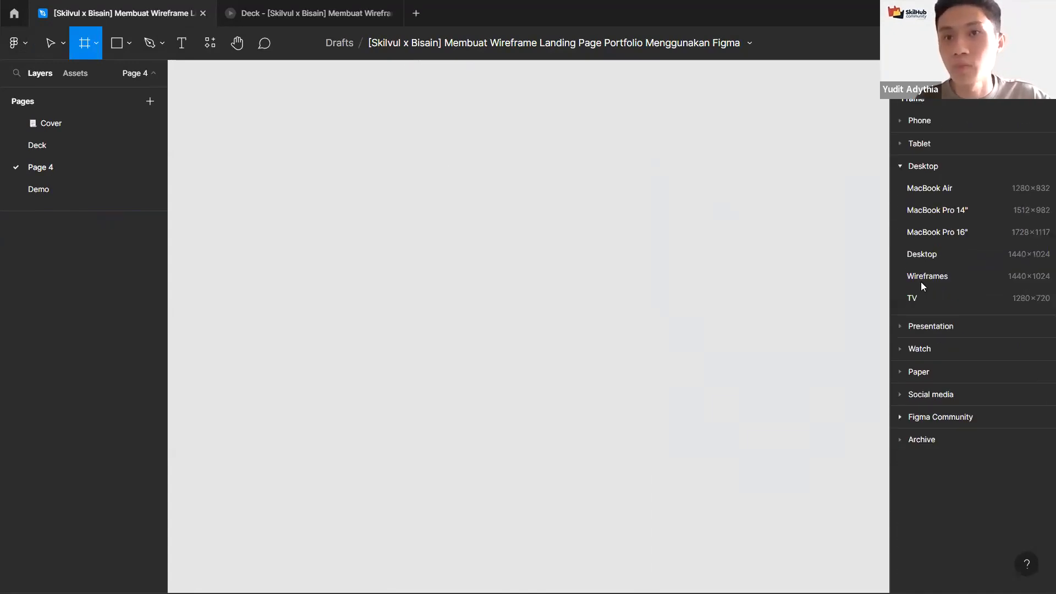
pyautogui.click(928, 118)
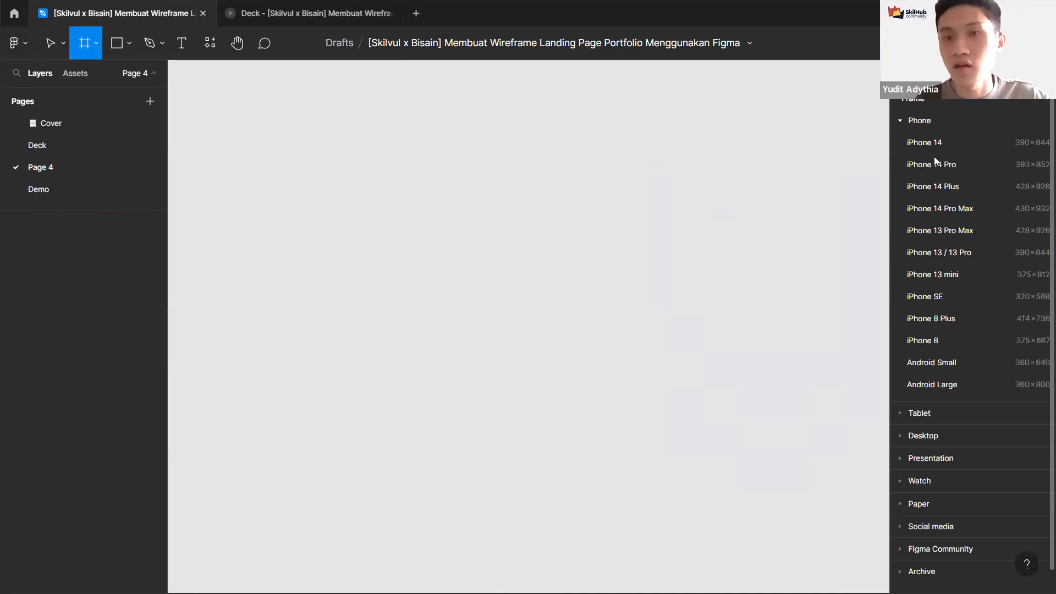
pyautogui.click(949, 274)
pyautogui.click(770, 189)
pyautogui.click(598, 139)
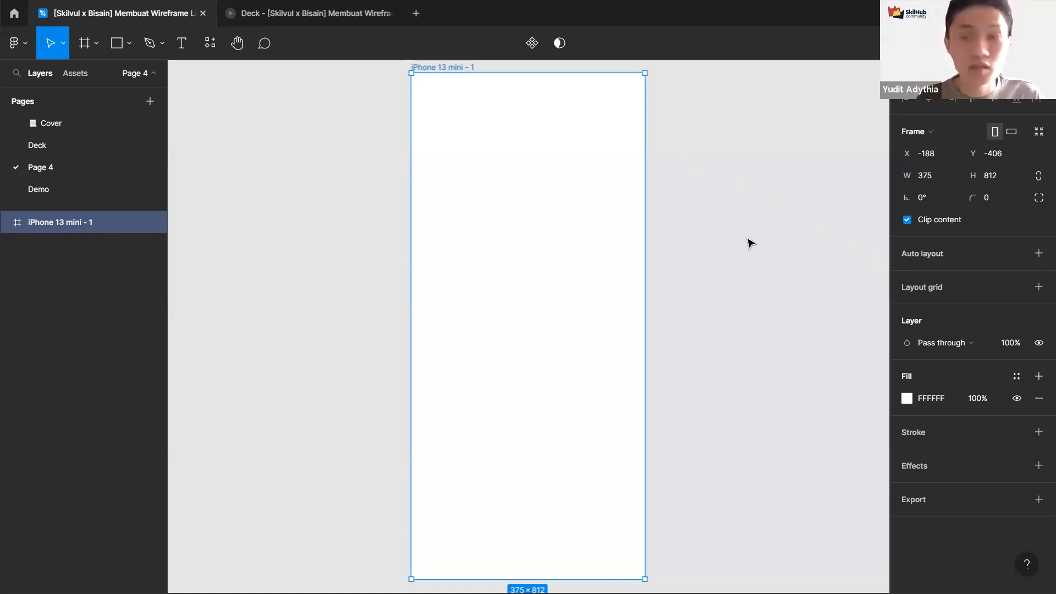
# Step: Add auto layout to the frame and set its horizontal resizing to Fixed width
pyautogui.hotkey('shift', 'a')
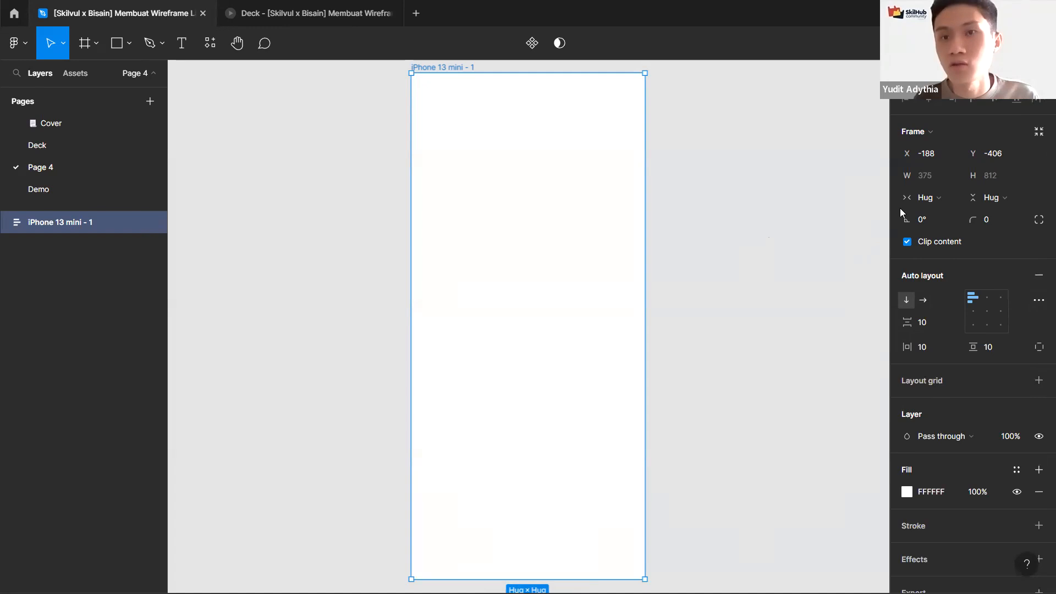
pyautogui.click(928, 198)
pyautogui.click(932, 184)
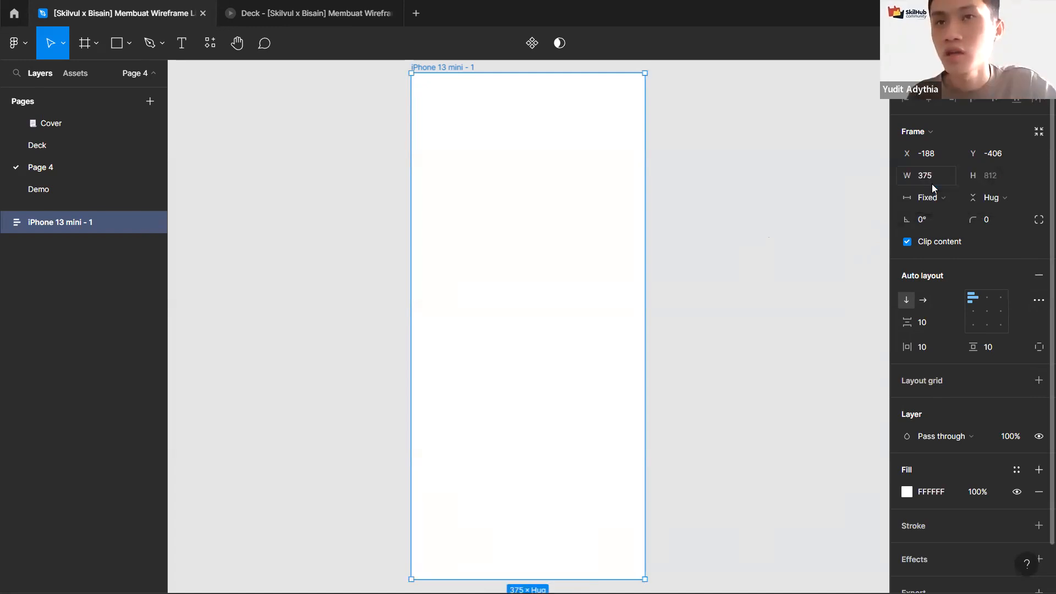
pyautogui.click(936, 198)
pyautogui.click(942, 212)
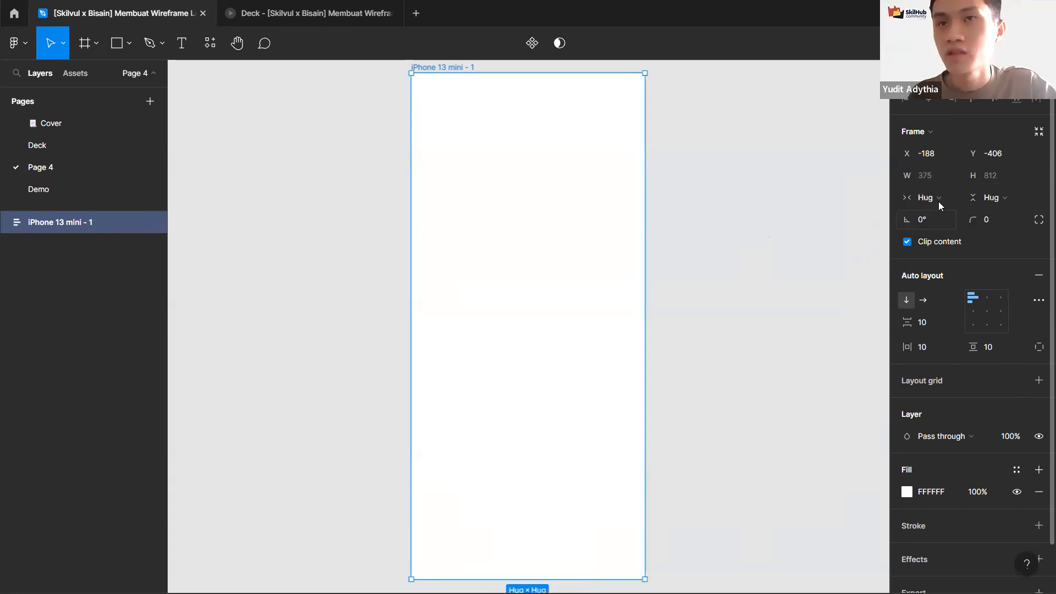
pyautogui.click(938, 200)
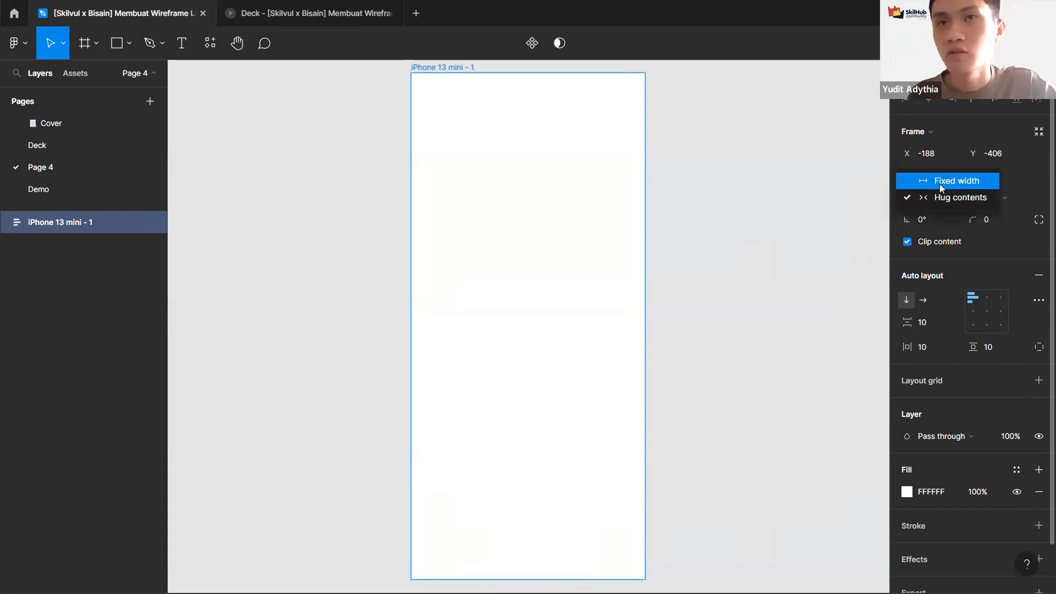
pyautogui.click(939, 184)
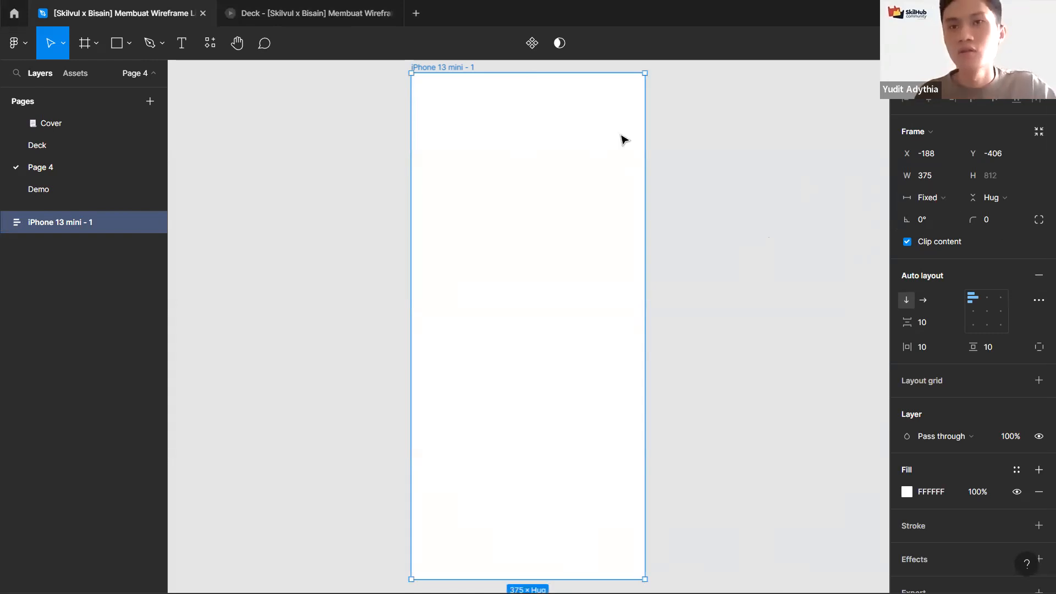
# Step: Add sample text dsdsds inside the frame and delete it again
pyautogui.press('t')
pyautogui.click(497, 134)
pyautogui.write('dsdsds')
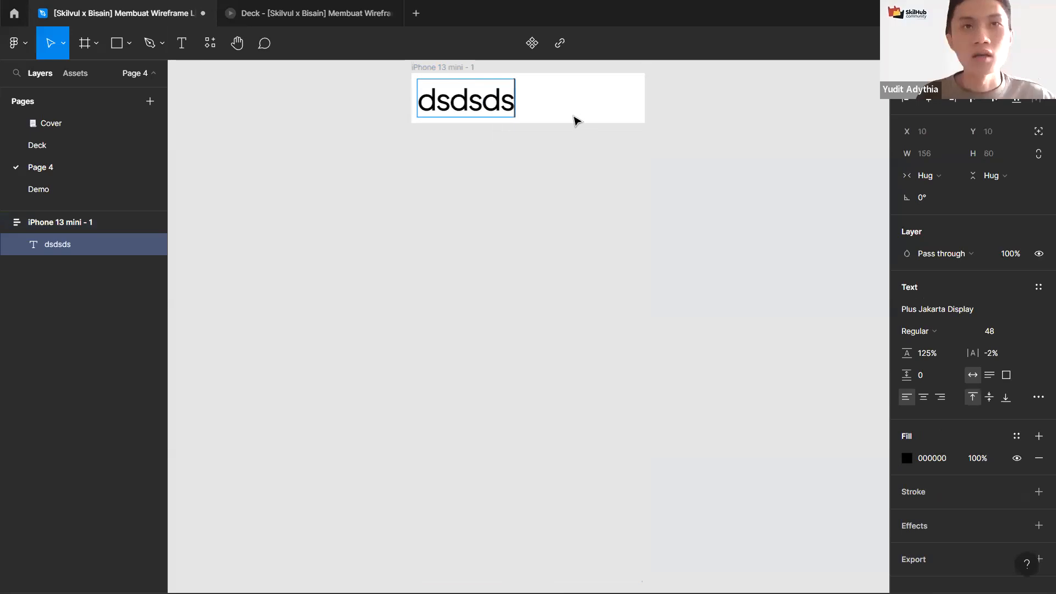
pyautogui.press('Escape')
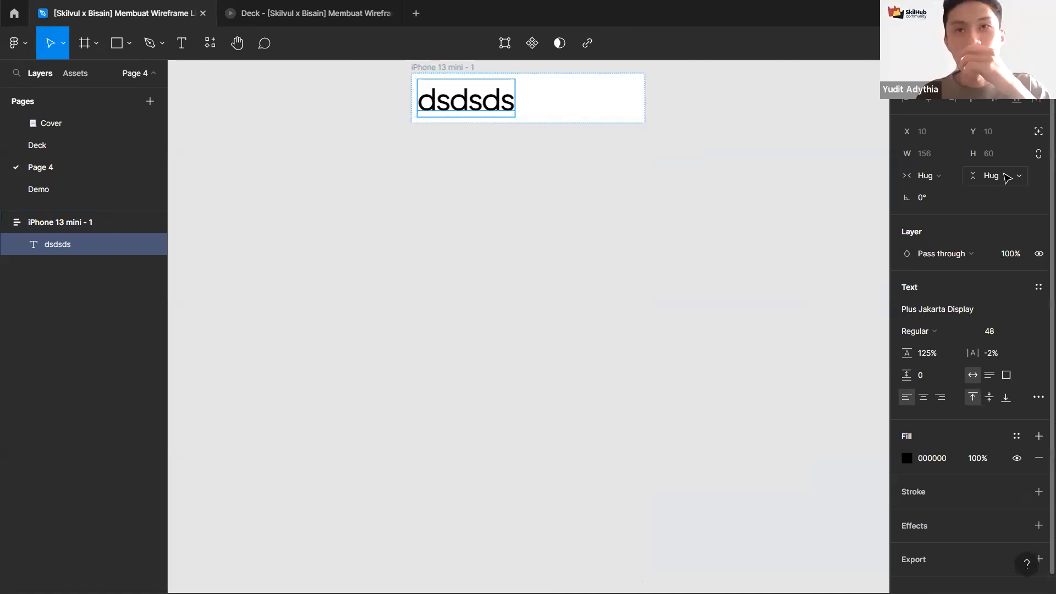
pyautogui.click(495, 75)
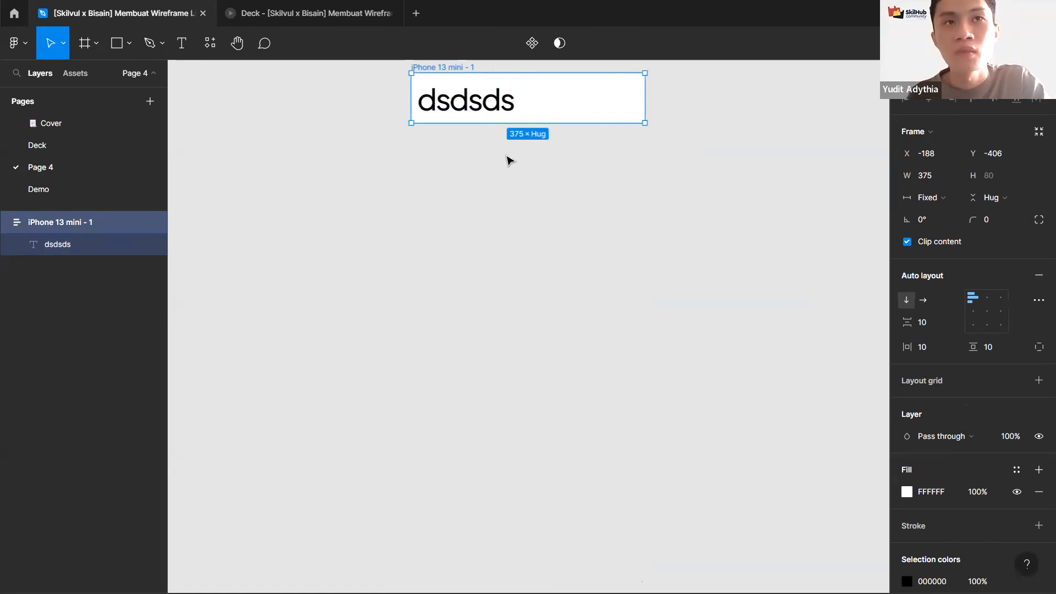
pyautogui.press('Return')
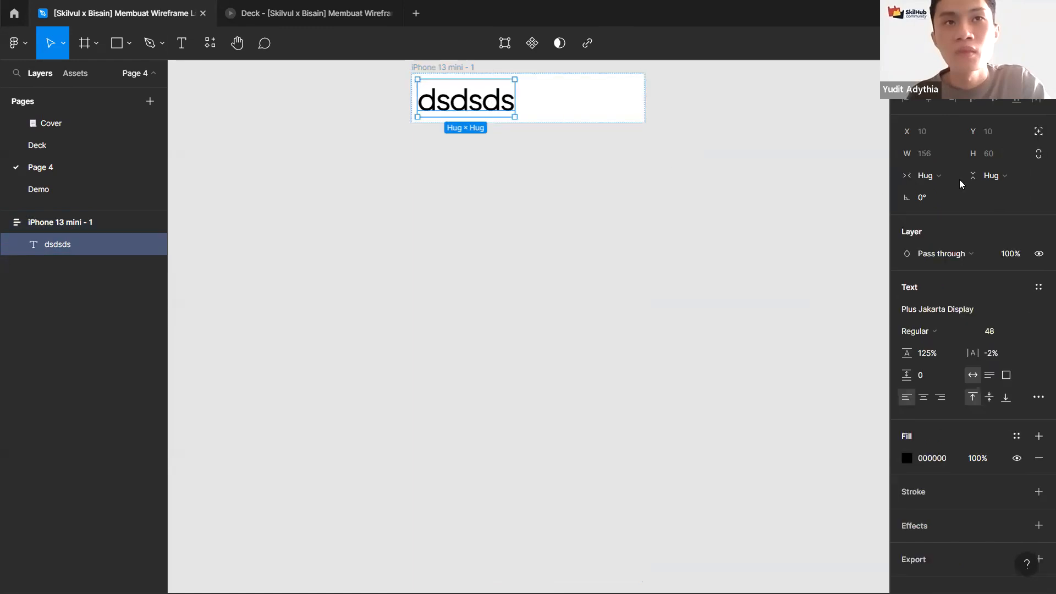
pyautogui.press('Delete')
# Step: Set the frame's vertical resizing to Fixed height
pyautogui.click(698, 194)
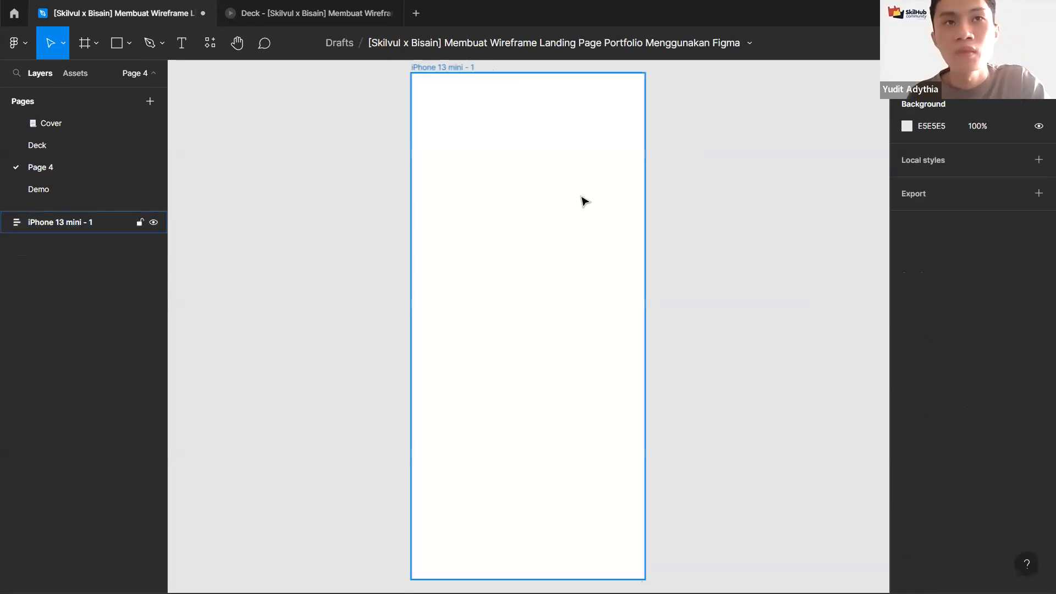
pyautogui.click(584, 202)
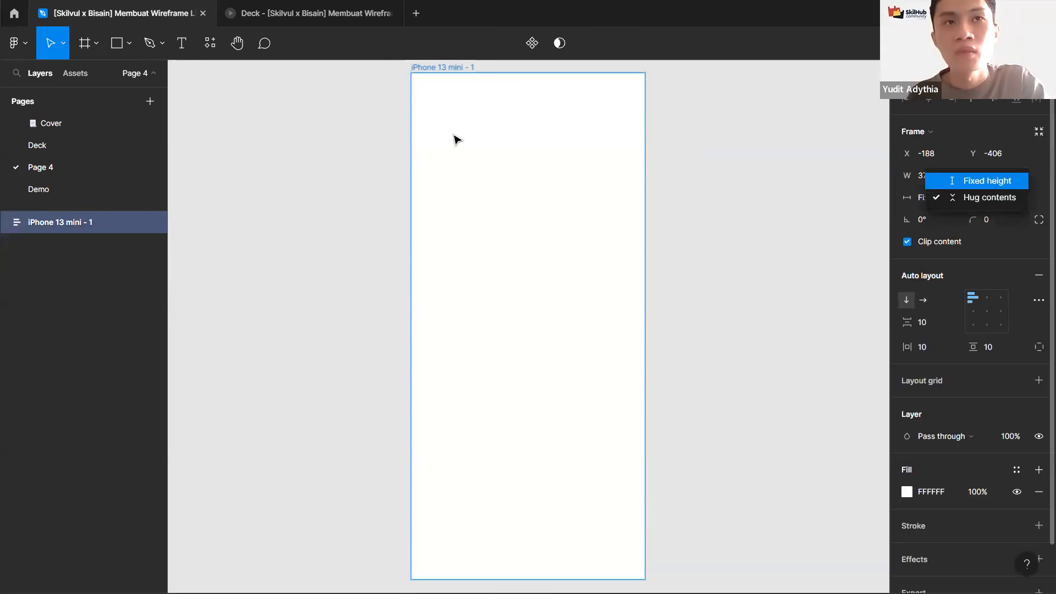
# Step: Paste the sample text dsdsdsd into the frame and select it
pyautogui.press('t')
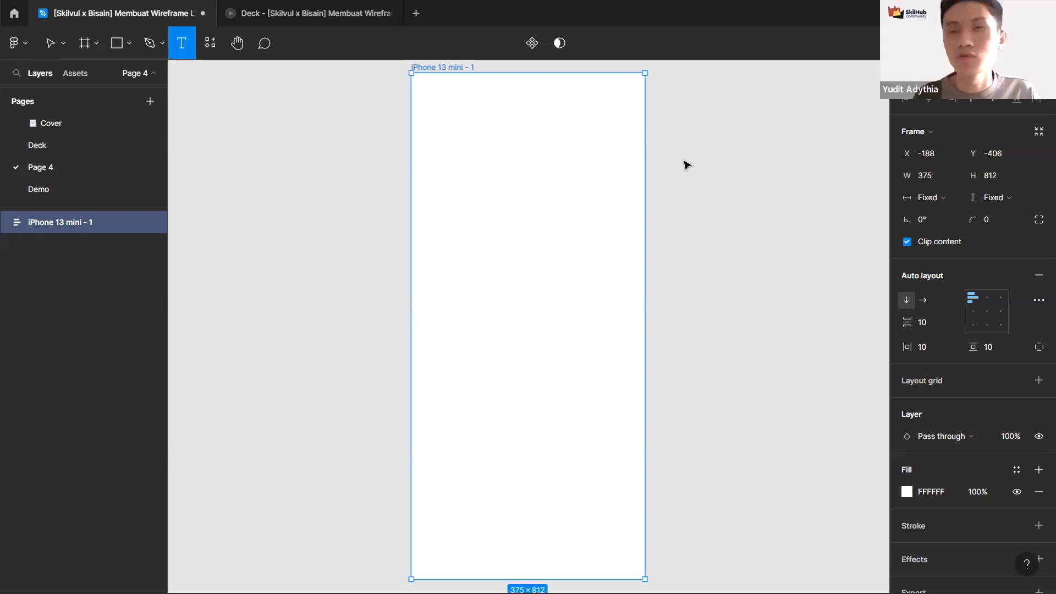
pyautogui.hotkey('ctrl', 'v')
pyautogui.press('Escape')
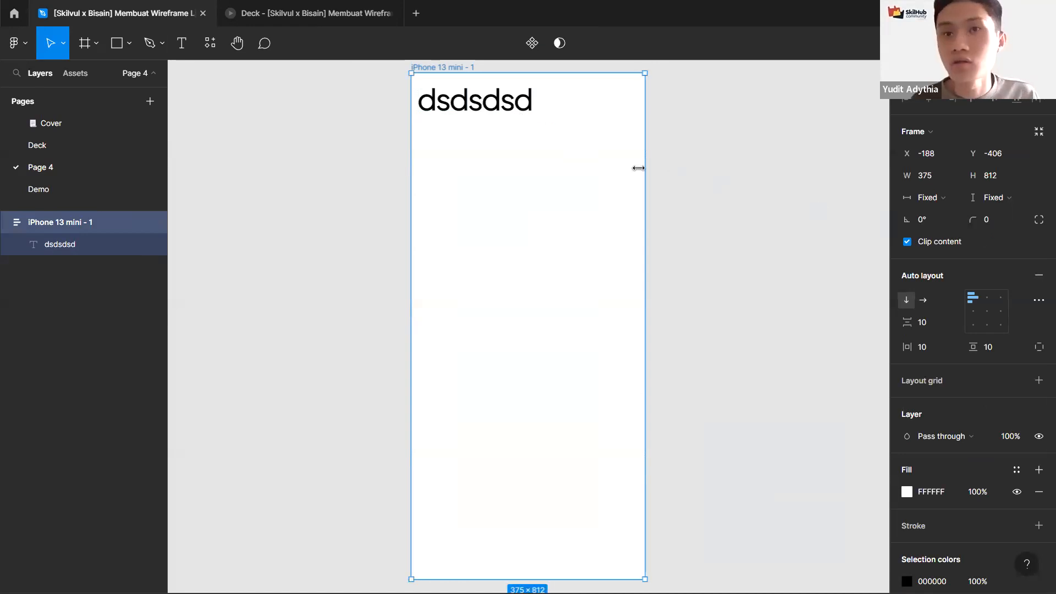
pyautogui.click(510, 116)
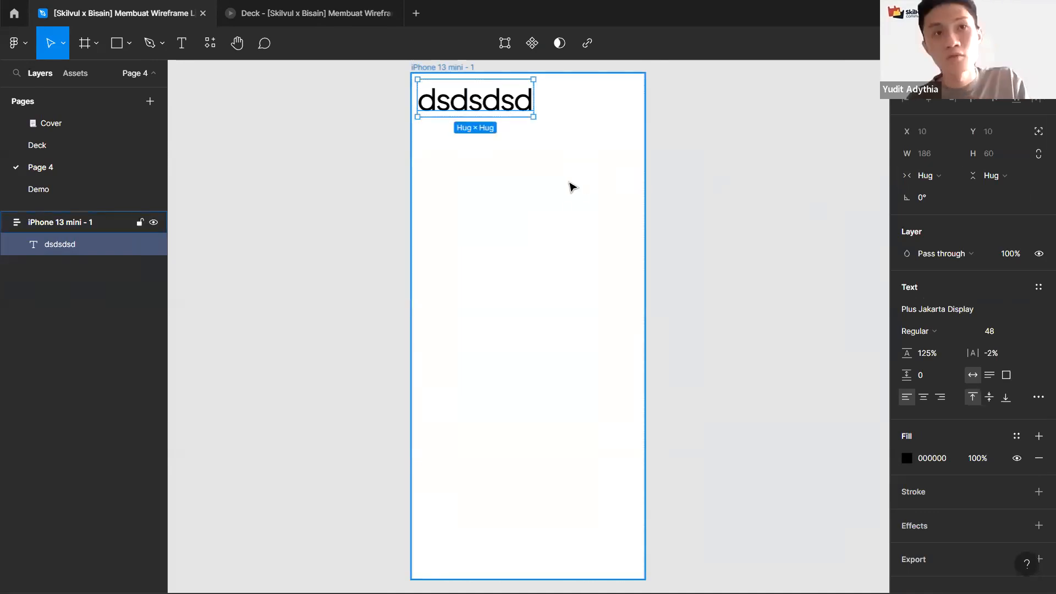
# Step: Replace the sample text with new text sdsdsd in the frame and set its font size to 24
pyautogui.press('Delete')
pyautogui.press('t')
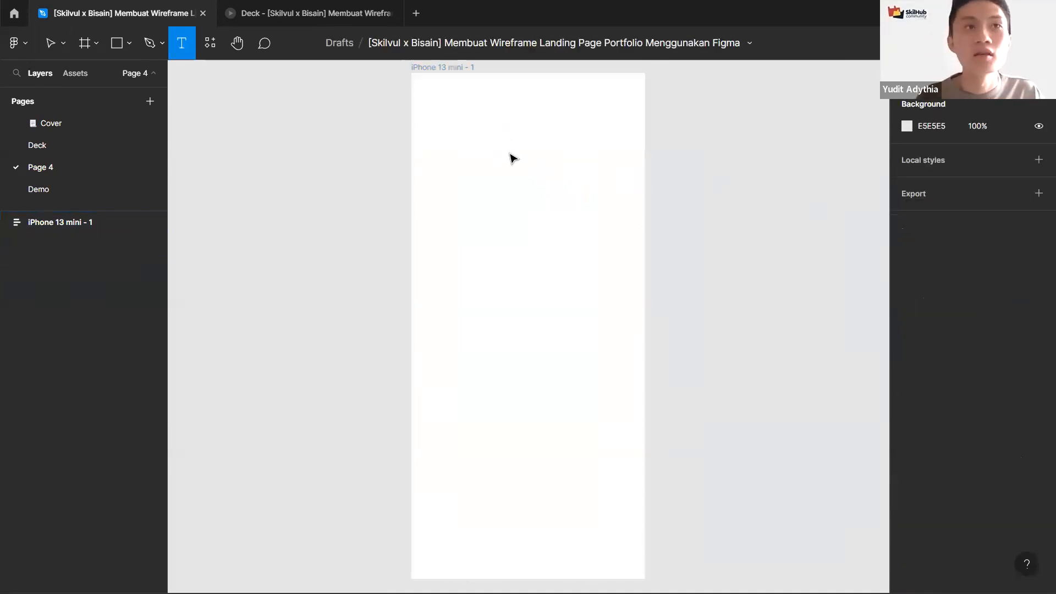
pyautogui.click(510, 157)
pyautogui.write('sdsdsd')
pyautogui.press('Escape')
pyautogui.click(998, 332)
pyautogui.write('24')
pyautogui.press('Return')
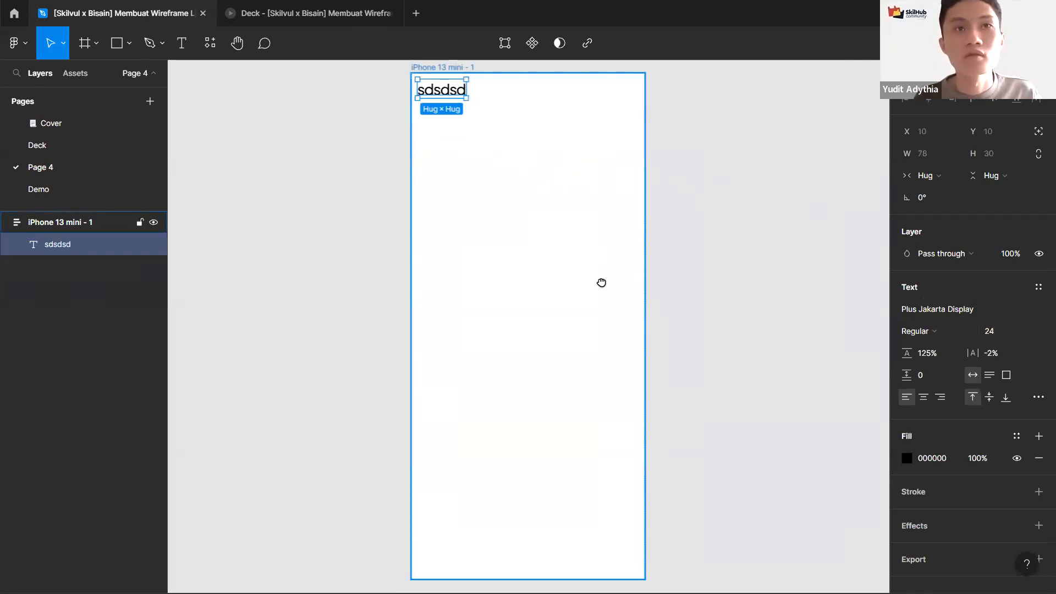
# Step: Set the frame's auto layout horizontal and vertical padding to 20
pyautogui.scroll(3, 570, 209)
pyautogui.scroll(3, 577, 218)
pyautogui.scroll(3, 575, 216)
pyautogui.click(574, 223)
pyautogui.moveTo(574, 223); pyautogui.dragTo(543, 232)
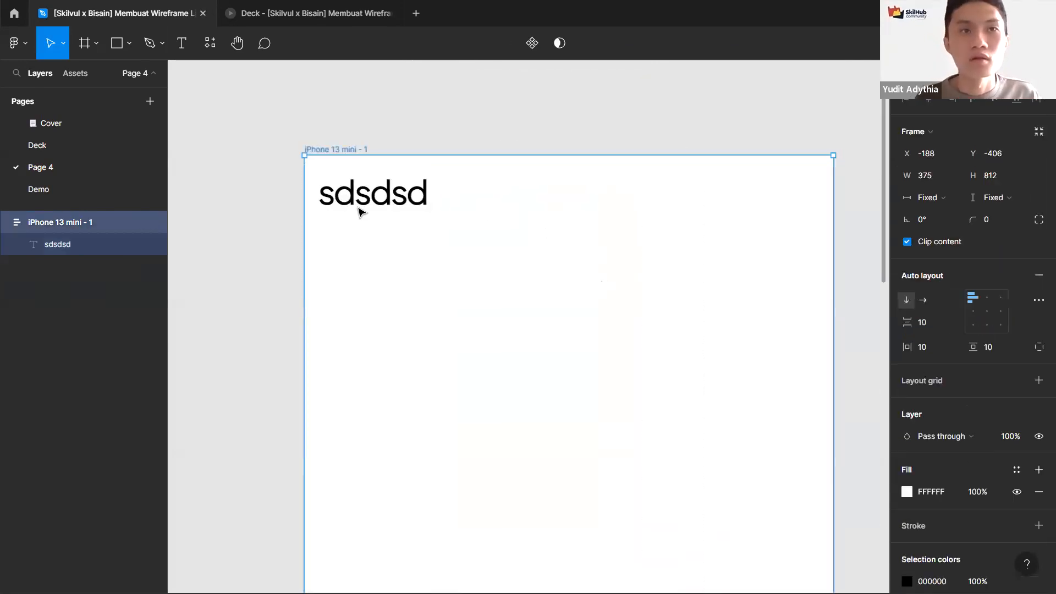
pyautogui.click(355, 204)
pyautogui.click(337, 159)
pyautogui.click(928, 352)
pyautogui.write('20')
pyautogui.press('Tab')
pyautogui.write('20')
pyautogui.press('Return')
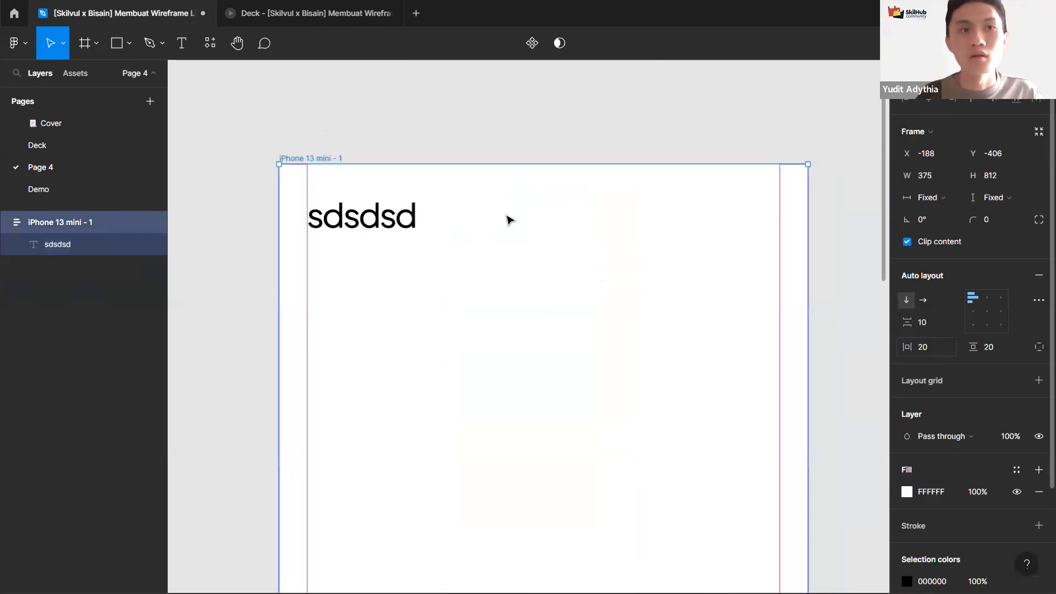
# Step: Set the text's horizontal resizing to Fill container
pyautogui.click(385, 218)
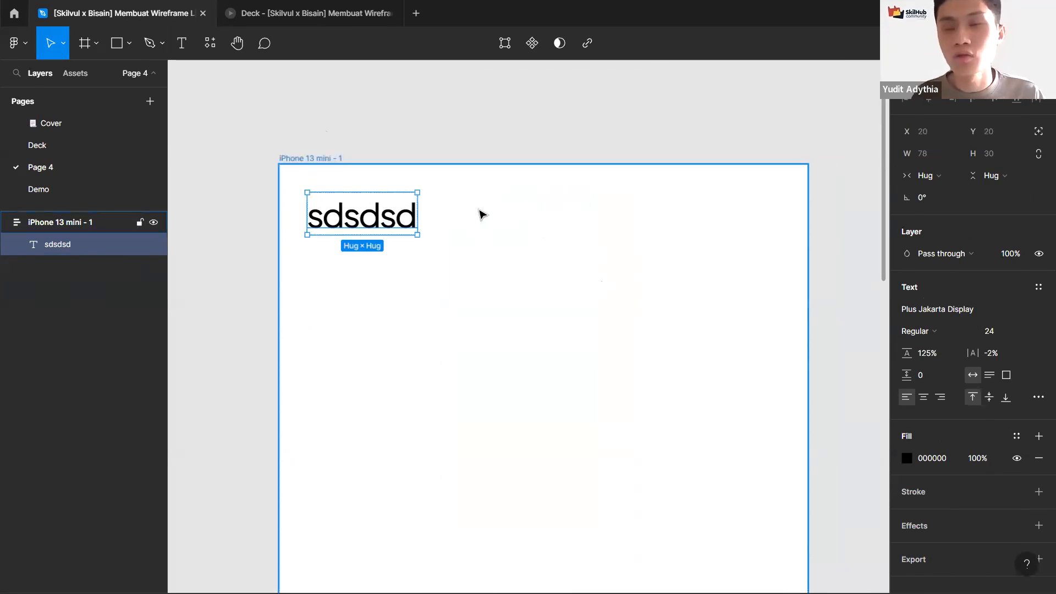
pyautogui.click(928, 176)
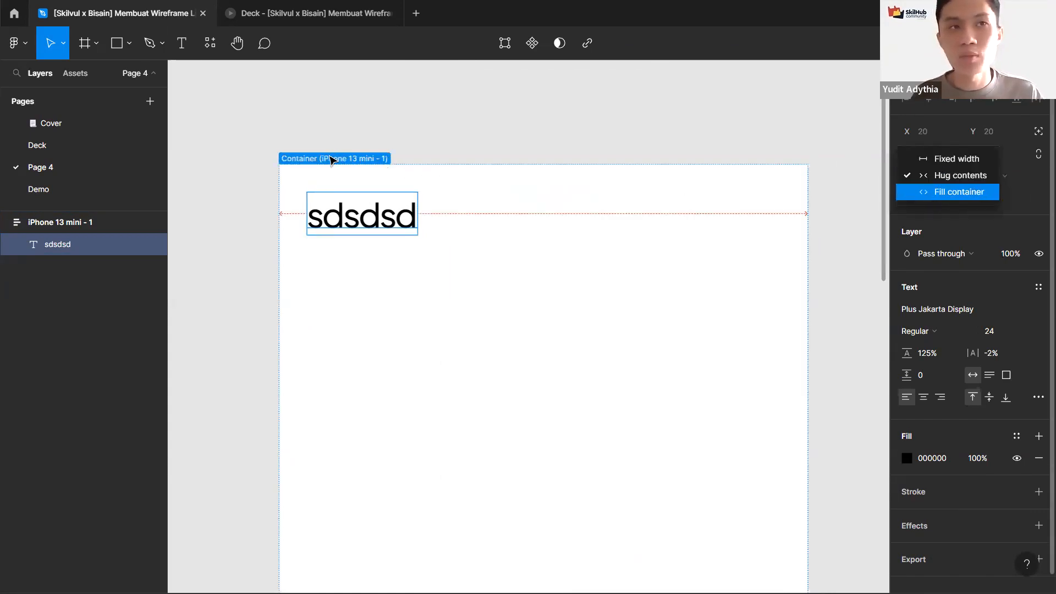
pyautogui.press('Escape')
pyautogui.press('Escape')
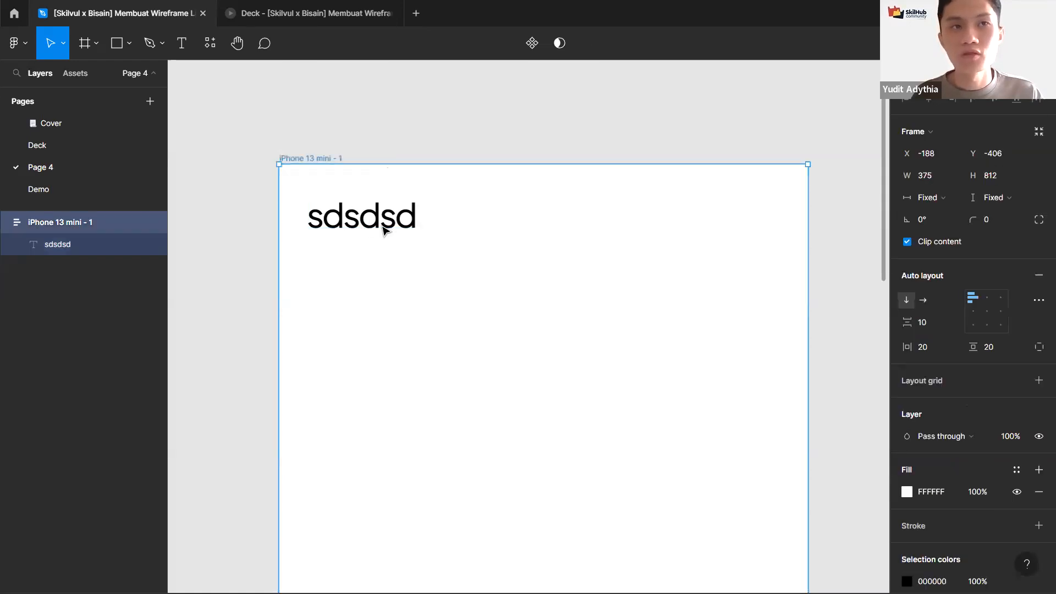
pyautogui.click(354, 210)
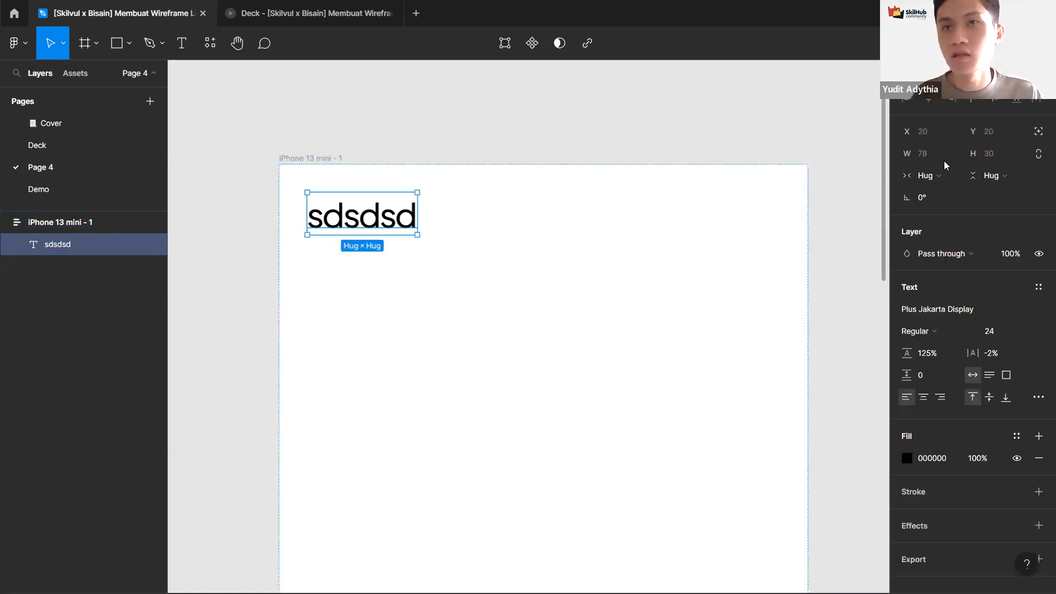
pyautogui.click(934, 174)
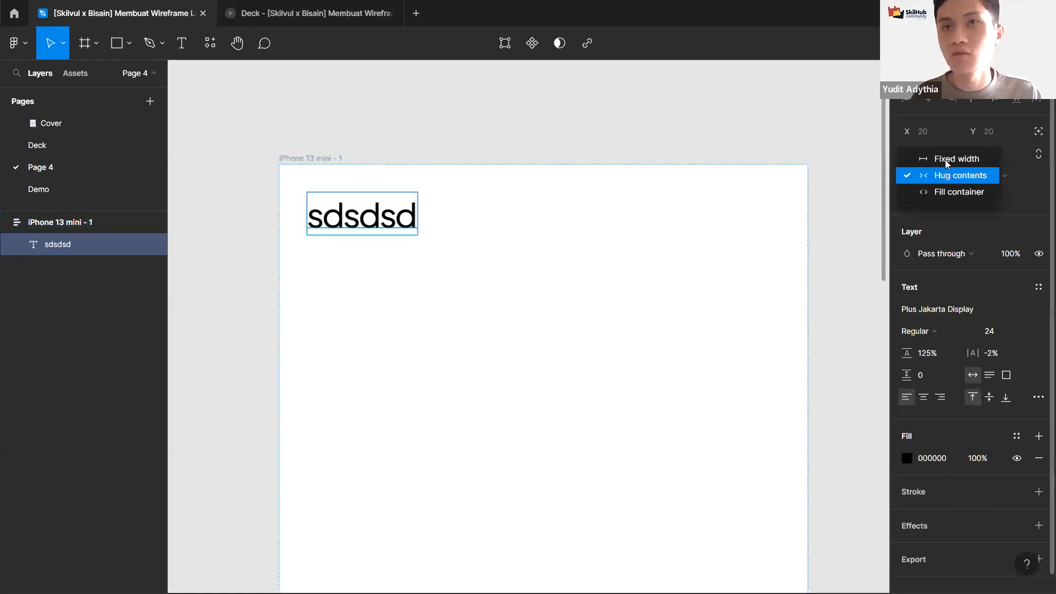
pyautogui.click(949, 197)
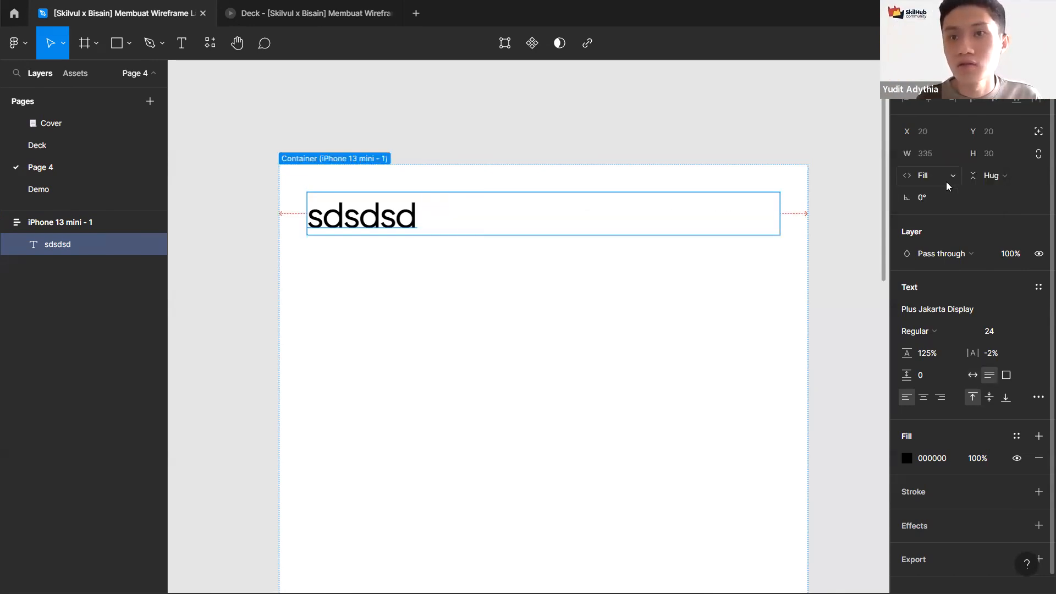
# Step: Change the text content to feifeifaosdksodkswdolcmscsmddlasdasldms
pyautogui.press('Return')
pyautogui.write('sasa')
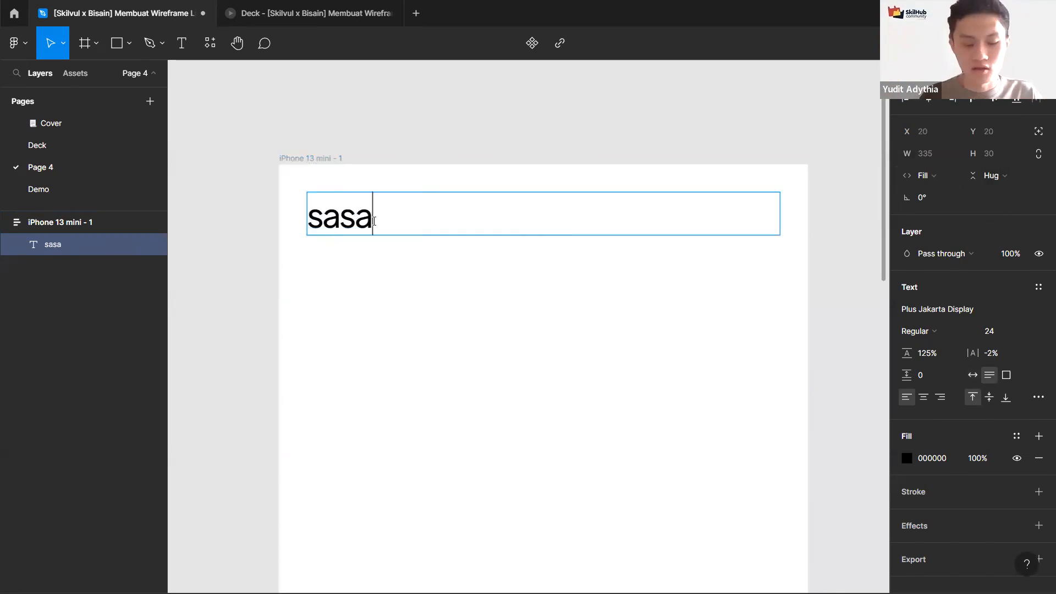
pyautogui.doubleClick(374, 221)
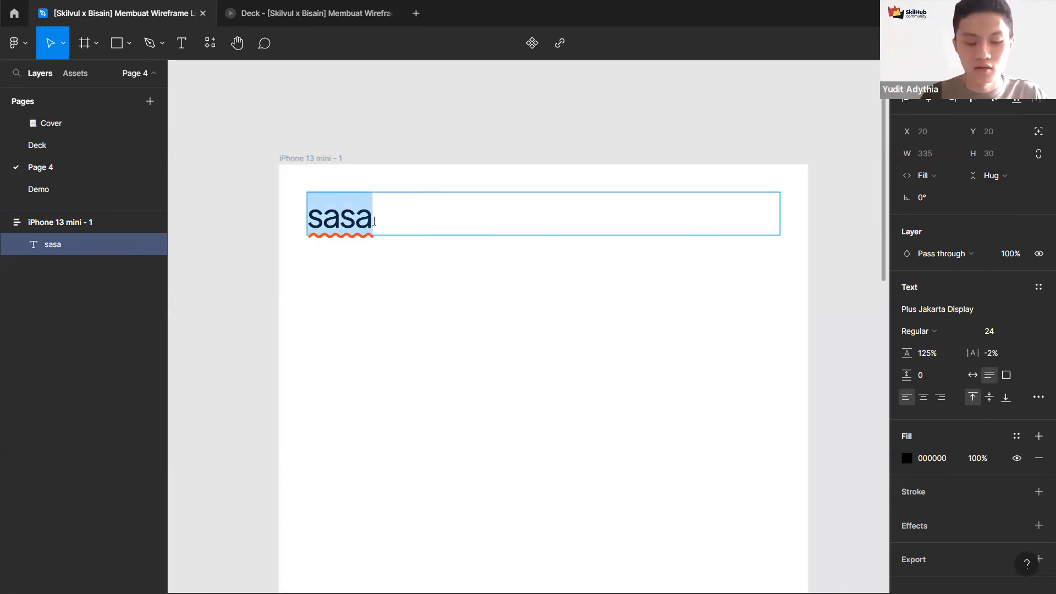
pyautogui.write('feifeifaosdksodkswdolcmscsm')
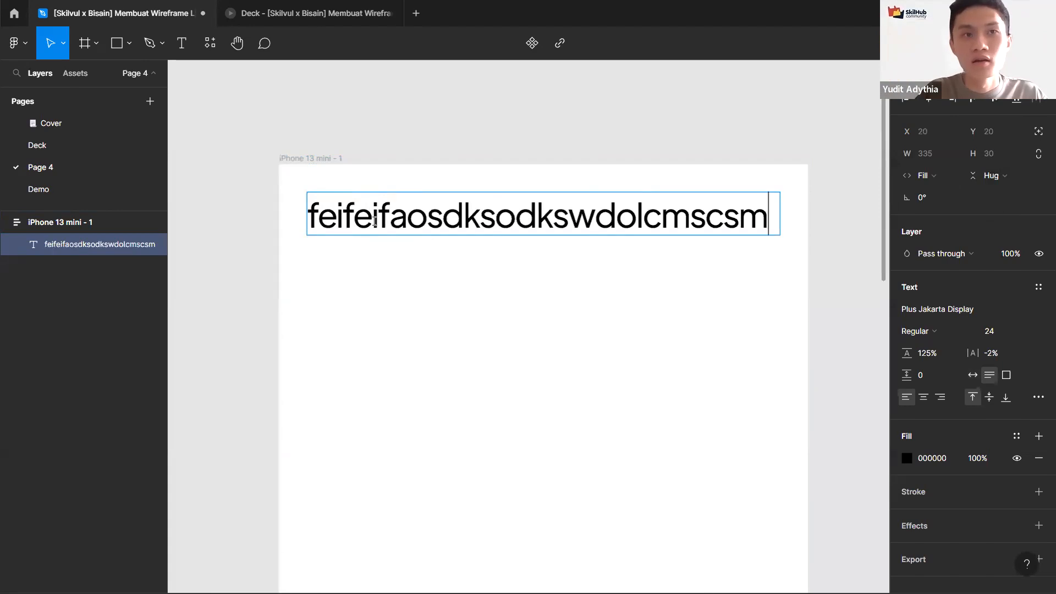
pyautogui.write('ddlasdasldms')
pyautogui.click(341, 149)
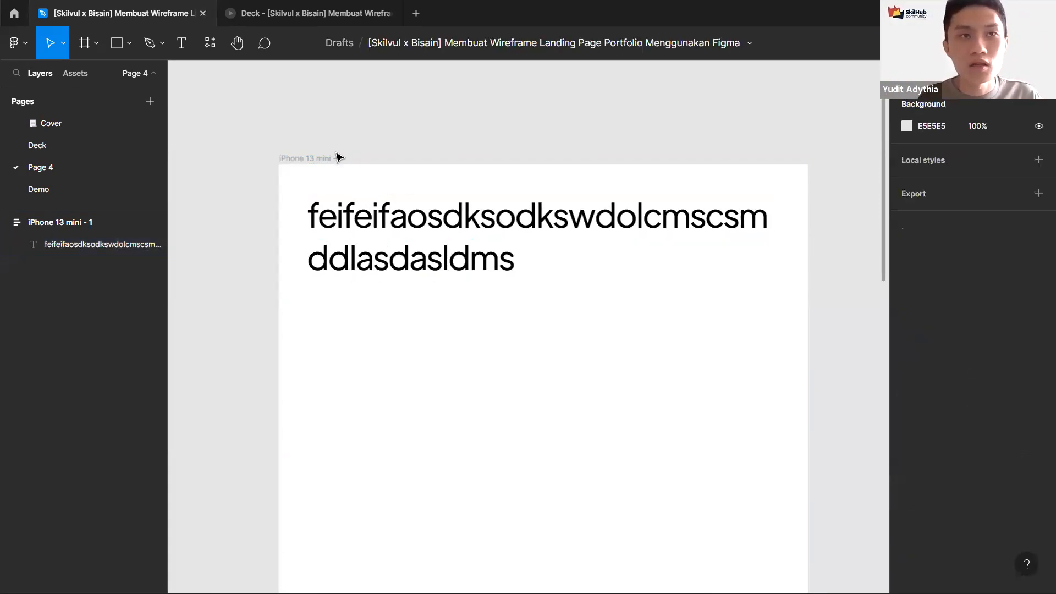
# Step: Narrow the frame to about 329 px wide
pyautogui.click(339, 158)
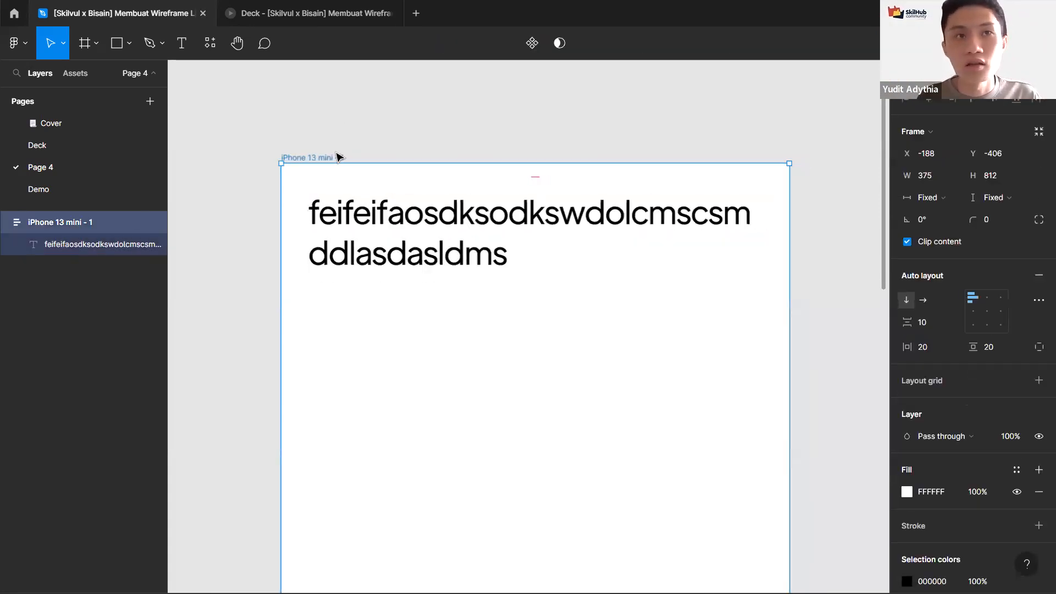
pyautogui.scroll(-5, 509, 255)
pyautogui.moveTo(579, 295); pyautogui.dragTo(541, 305)
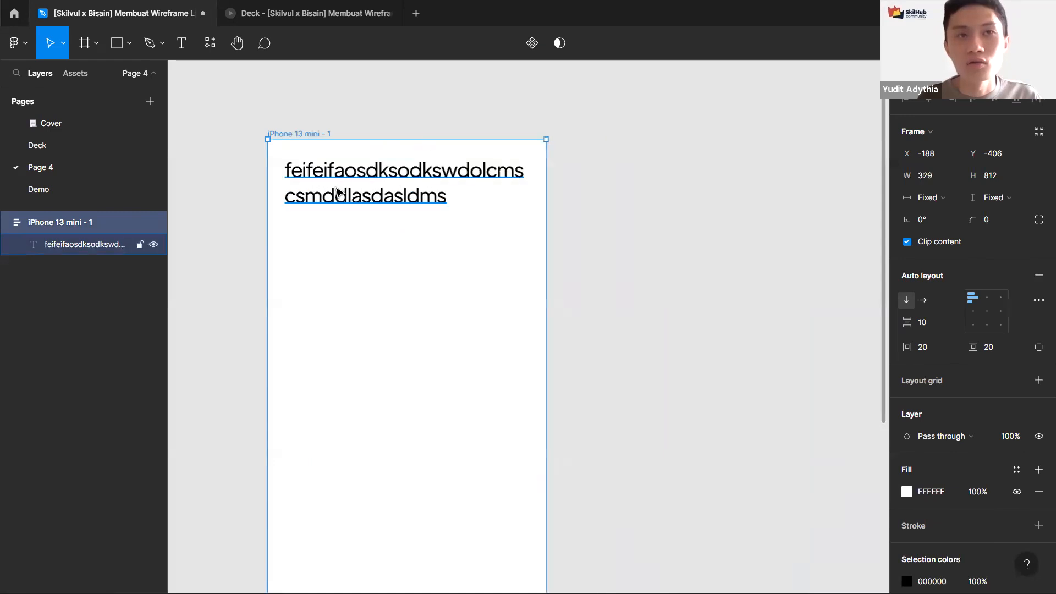
# Step: Inspect the text's and the frame's resizing settings at a closer zoom
pyautogui.click(341, 192)
pyautogui.moveTo(377, 210); pyautogui.dragTo(429, 247)
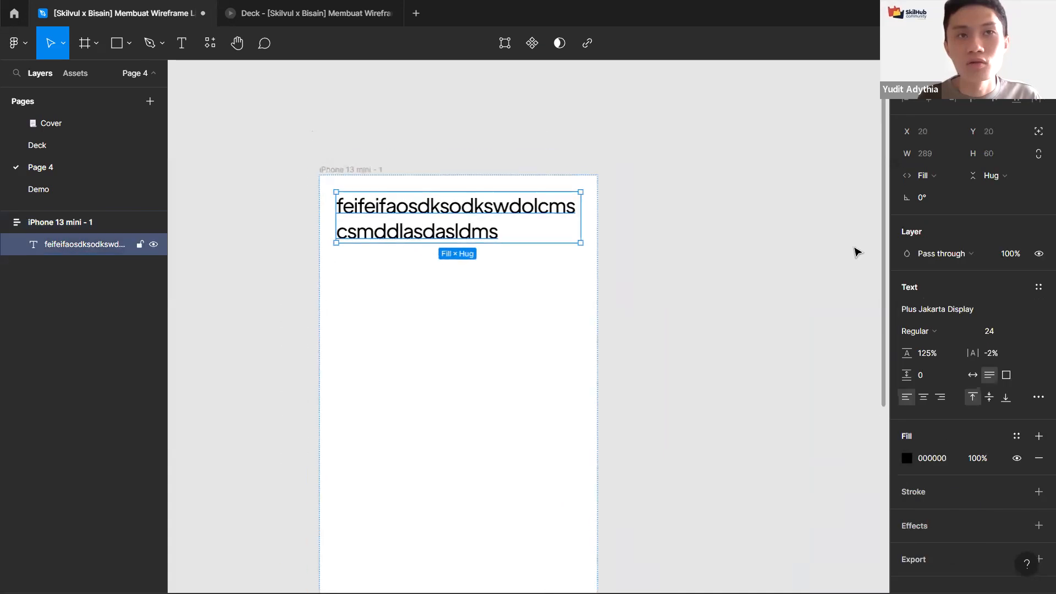
pyautogui.scroll(3, 374, 202)
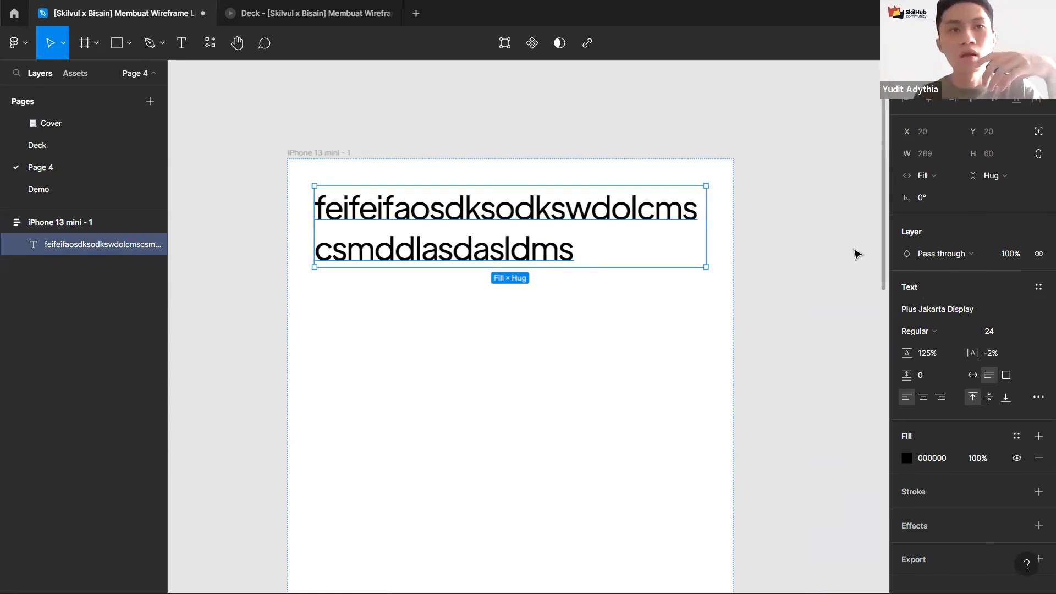
pyautogui.press('Escape')
pyautogui.click(593, 218)
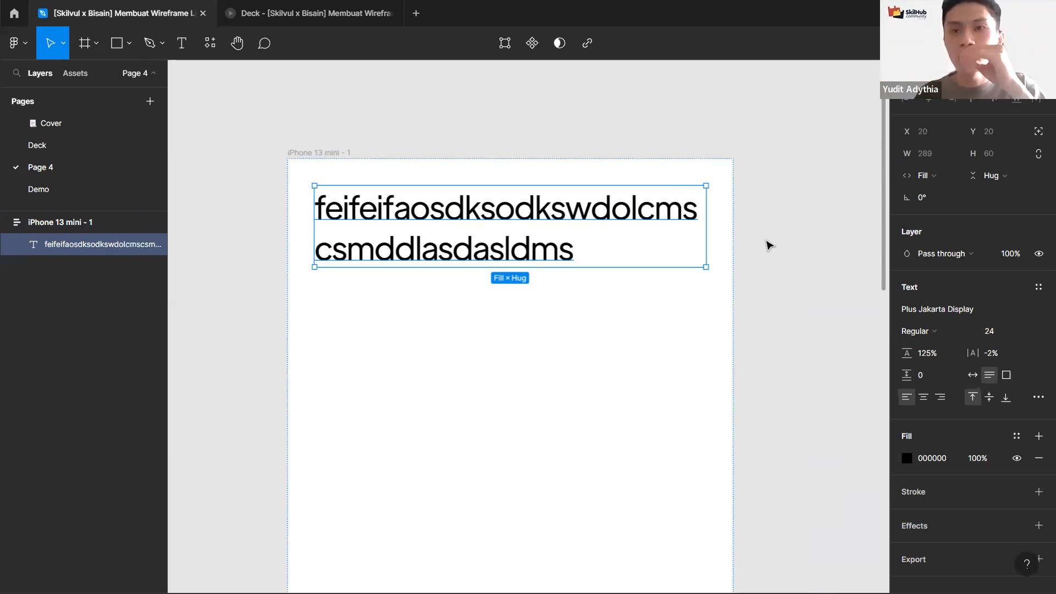
pyautogui.click(320, 157)
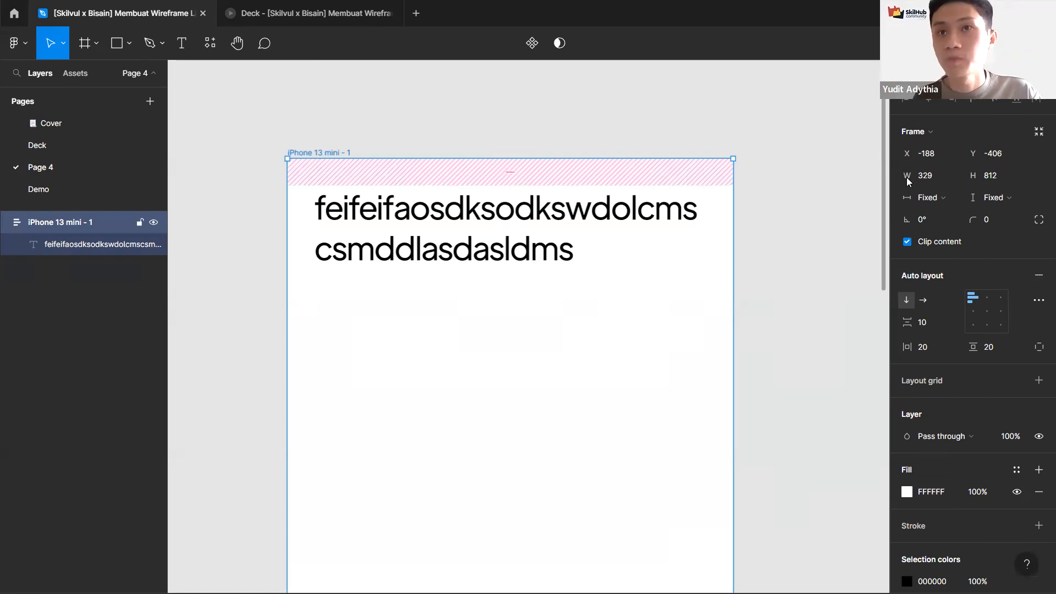
pyautogui.press('Escape')
pyautogui.press('f')
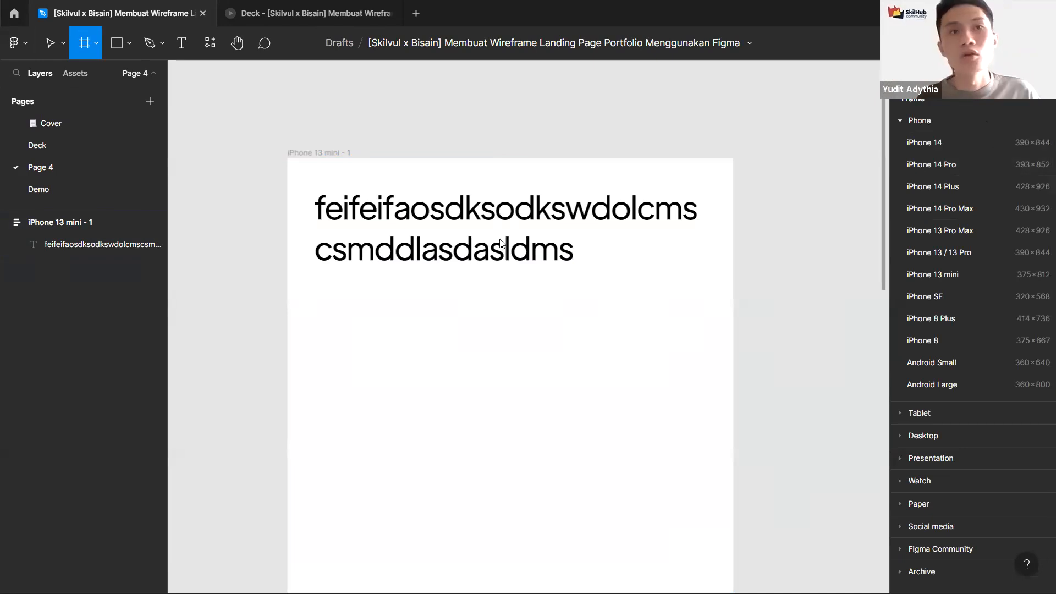
pyautogui.click(715, 132)
pyautogui.hotkey('ctrl', 'z')
# Step: Narrow the frame to about 303 px wide
pyautogui.click(416, 266)
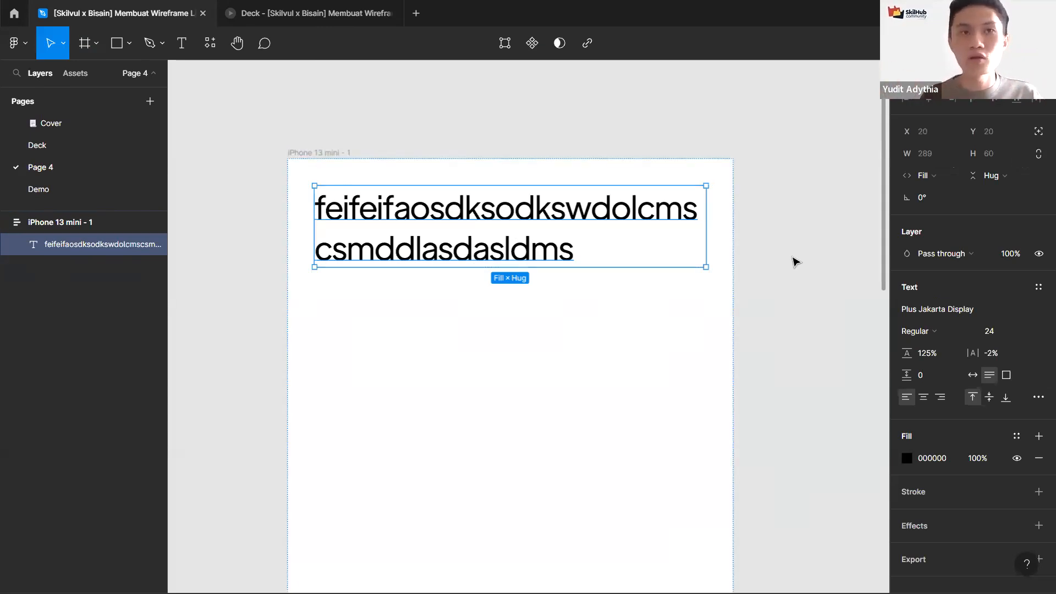
pyautogui.moveTo(738, 280); pyautogui.dragTo(697, 283)
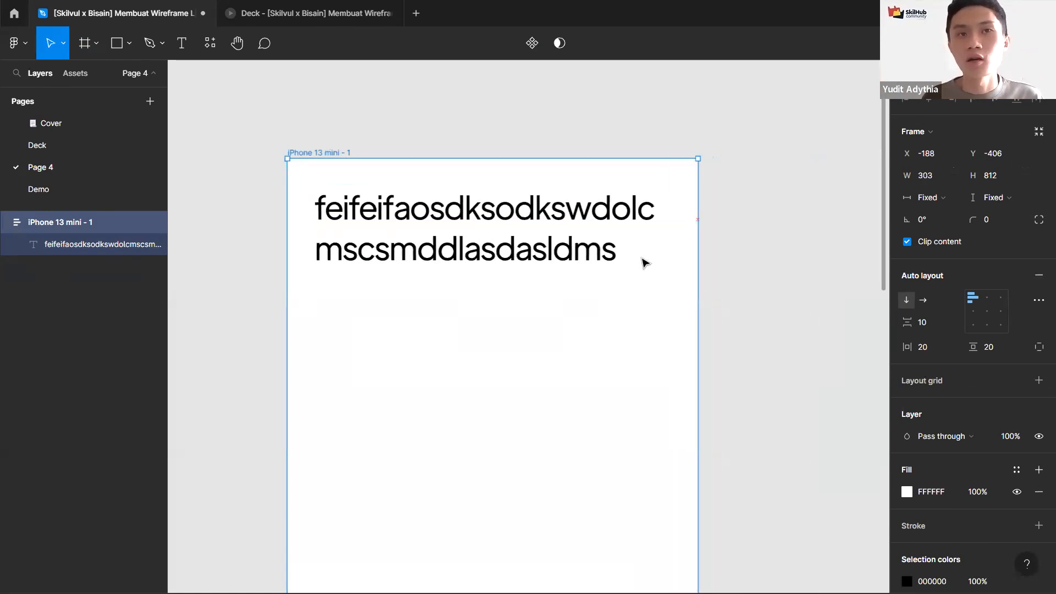
# Step: Set the text's horizontal resizing to Fixed width and narrow the text box to about 130 px
pyautogui.press('Return')
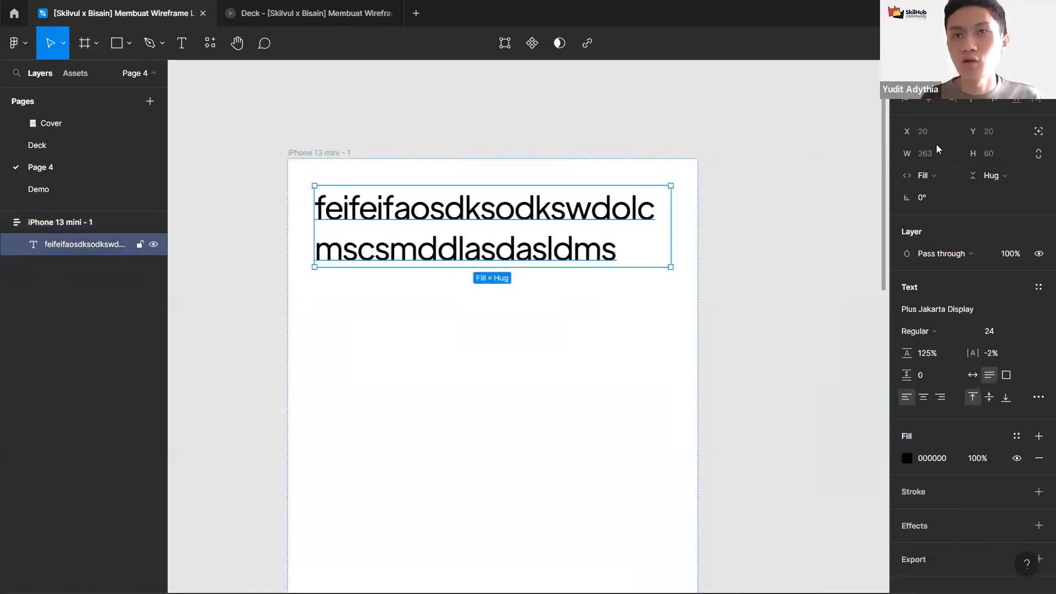
pyautogui.click(937, 142)
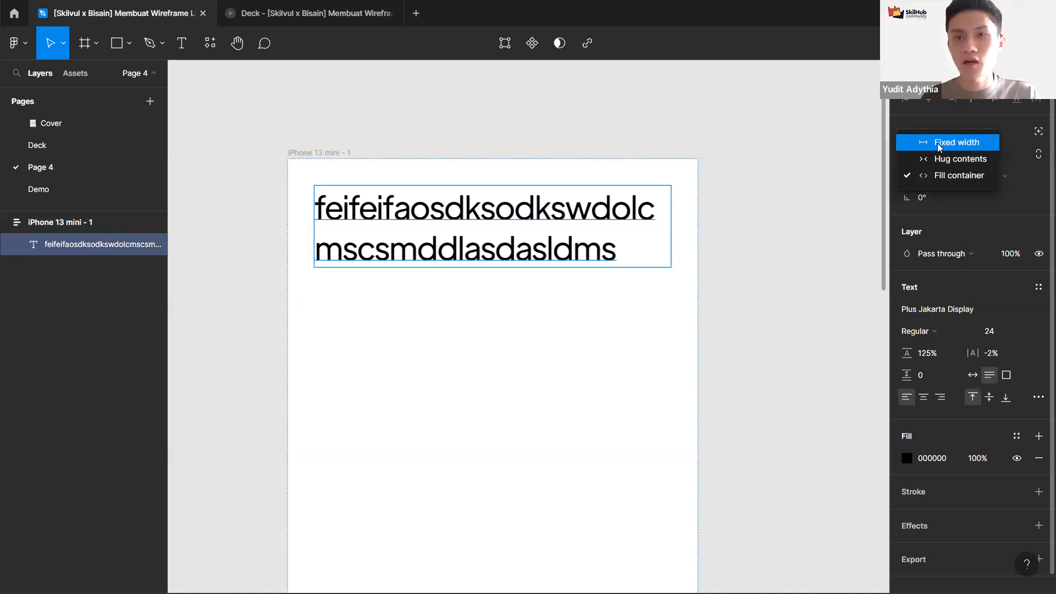
pyautogui.click(951, 142)
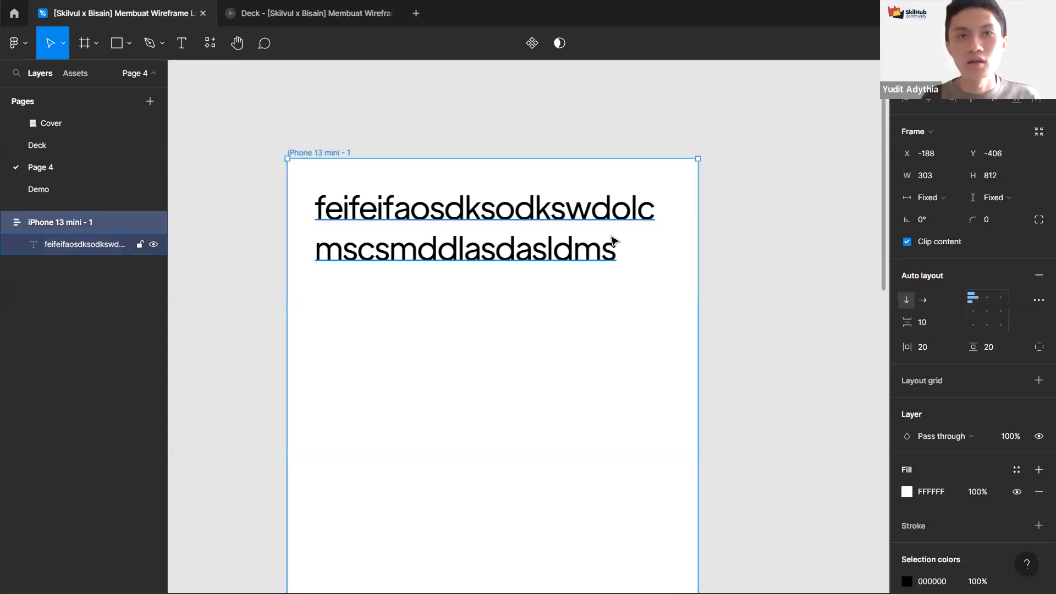
pyautogui.moveTo(671, 238); pyautogui.dragTo(491, 234)
# Step: Widen the frame to about 386 px
pyautogui.click(381, 117)
pyautogui.click(350, 153)
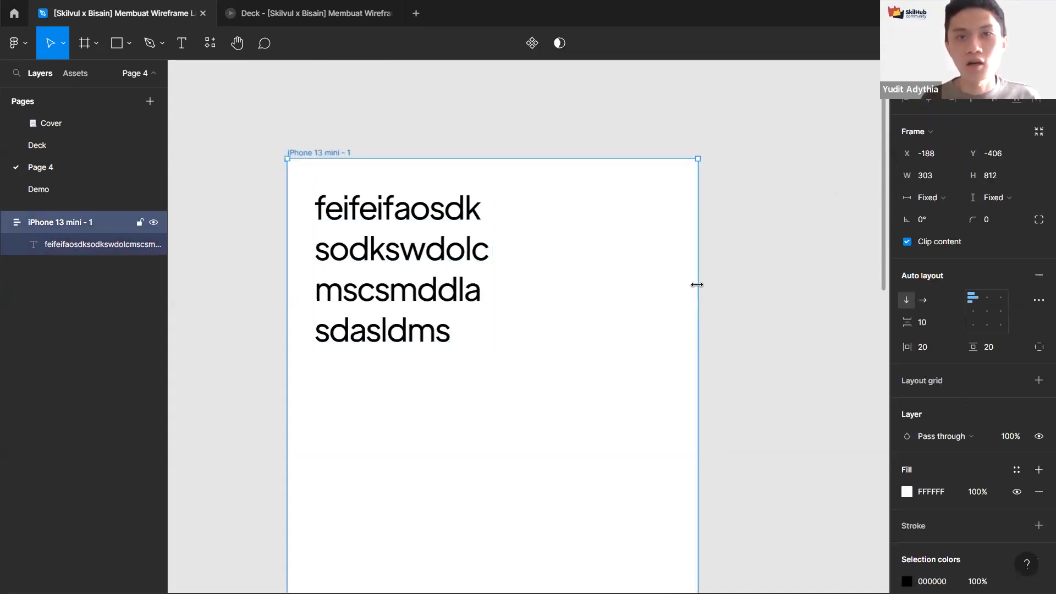
pyautogui.moveTo(696, 284); pyautogui.dragTo(831, 293)
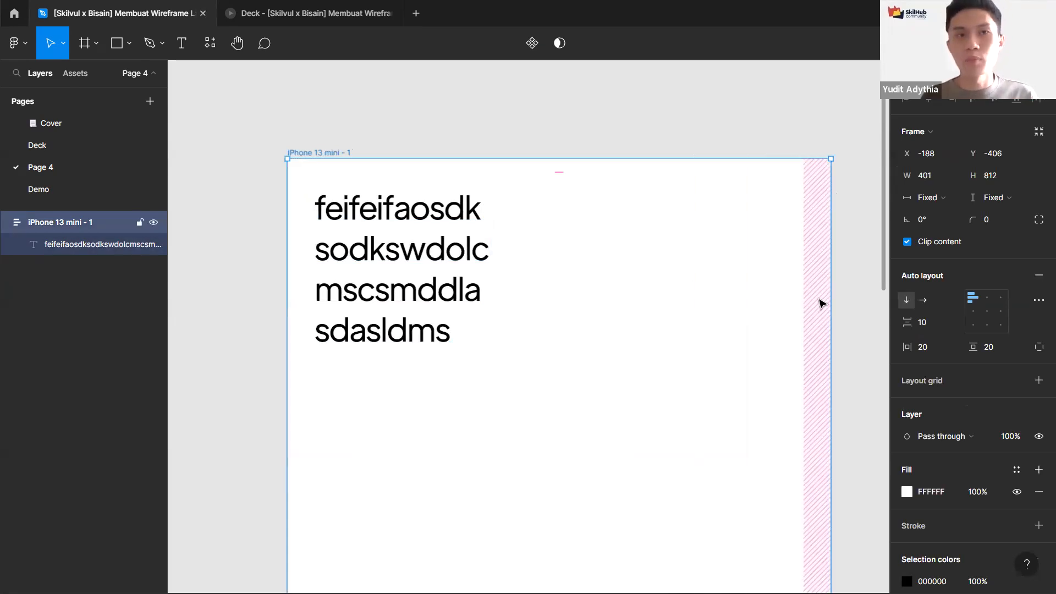
pyautogui.moveTo(804, 307); pyautogui.dragTo(783, 308)
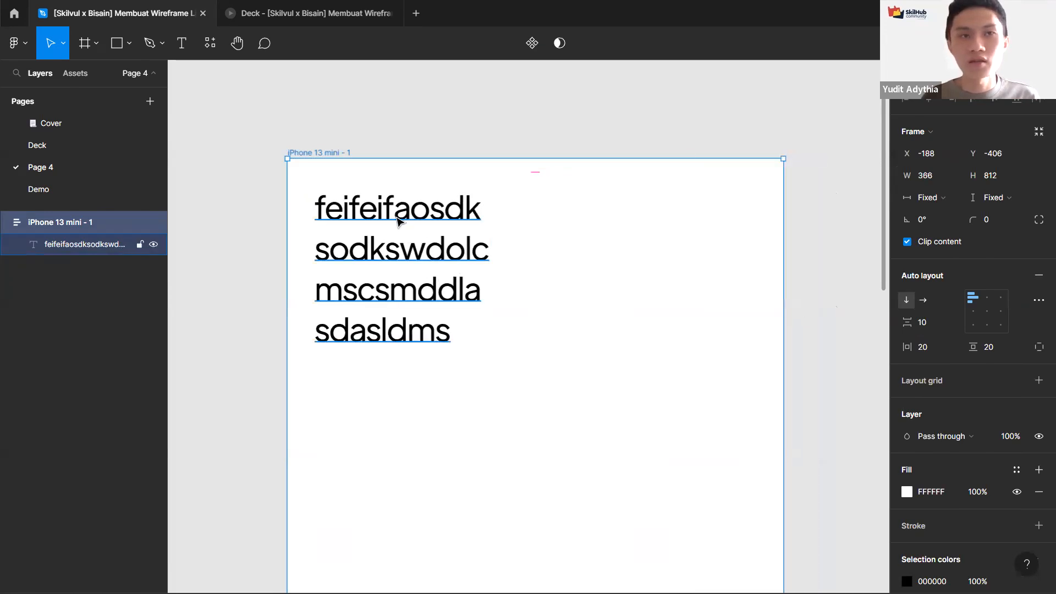
# Step: Switch the text's horizontal resizing back to Fill container
pyautogui.click(410, 269)
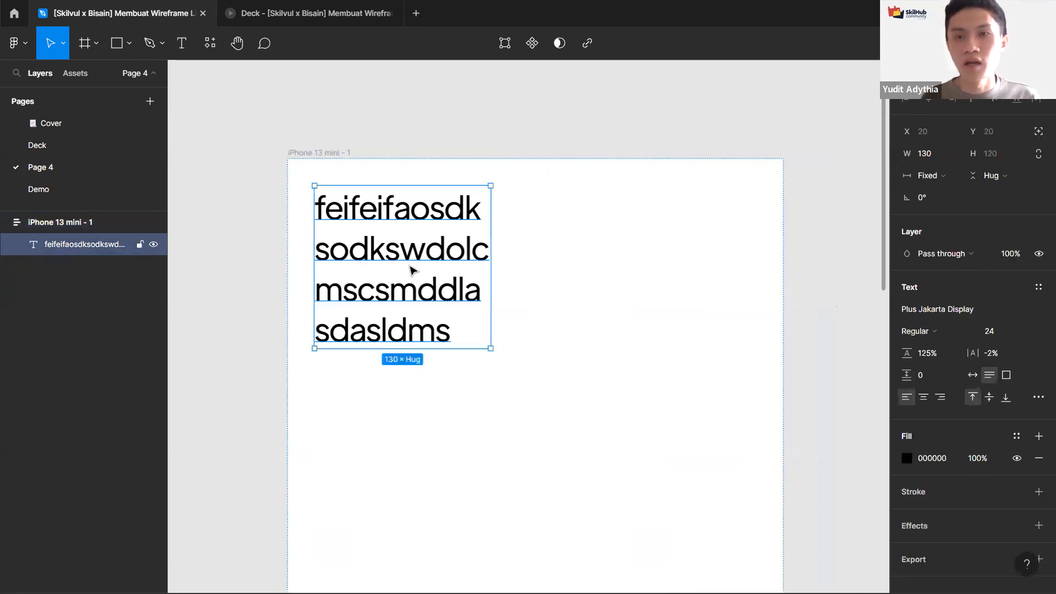
pyautogui.click(933, 175)
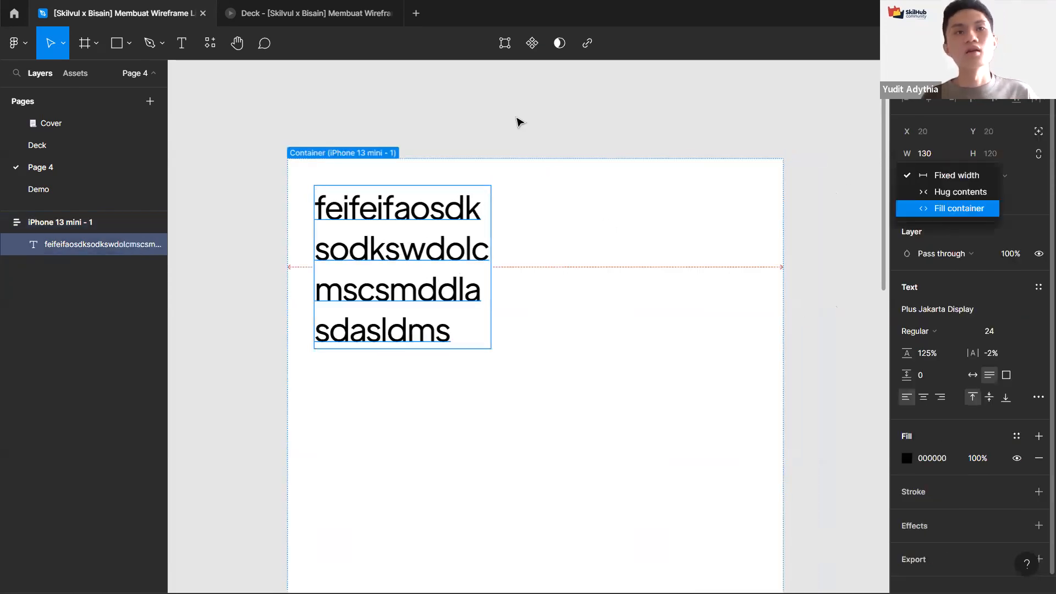
pyautogui.click(959, 208)
pyautogui.click(520, 122)
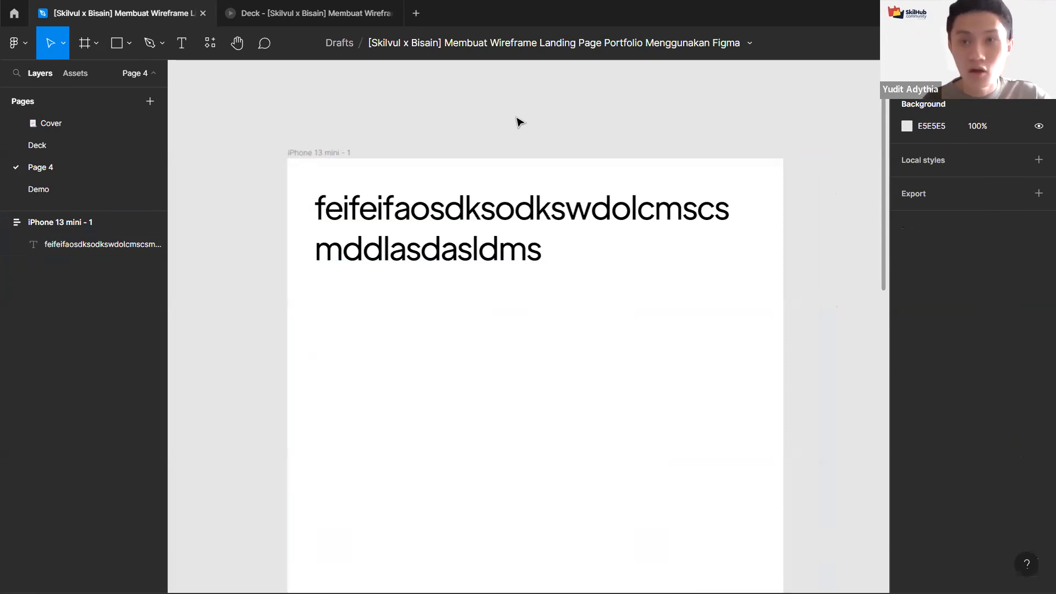
# Step: Select the text and review its resizing and text settings
pyautogui.press('f')
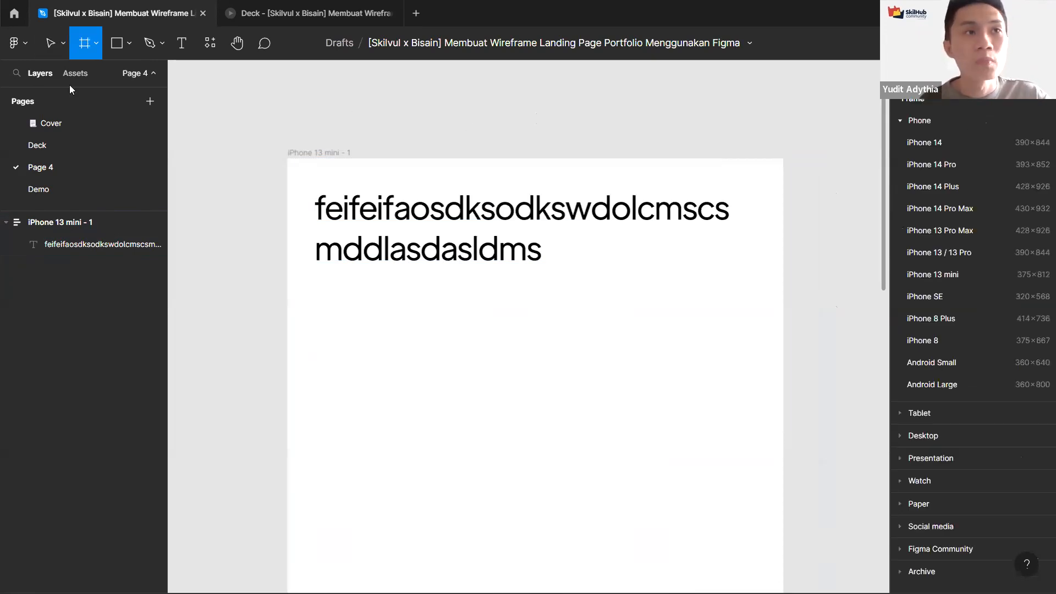
pyautogui.press('Escape')
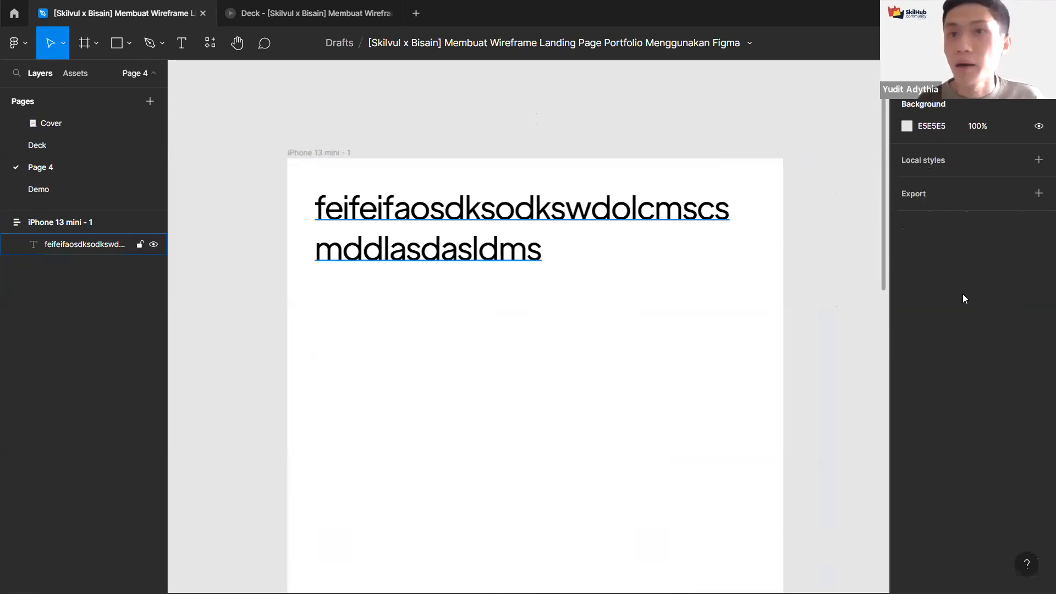
pyautogui.click(471, 207)
pyautogui.scroll(-1, 1032, 259)
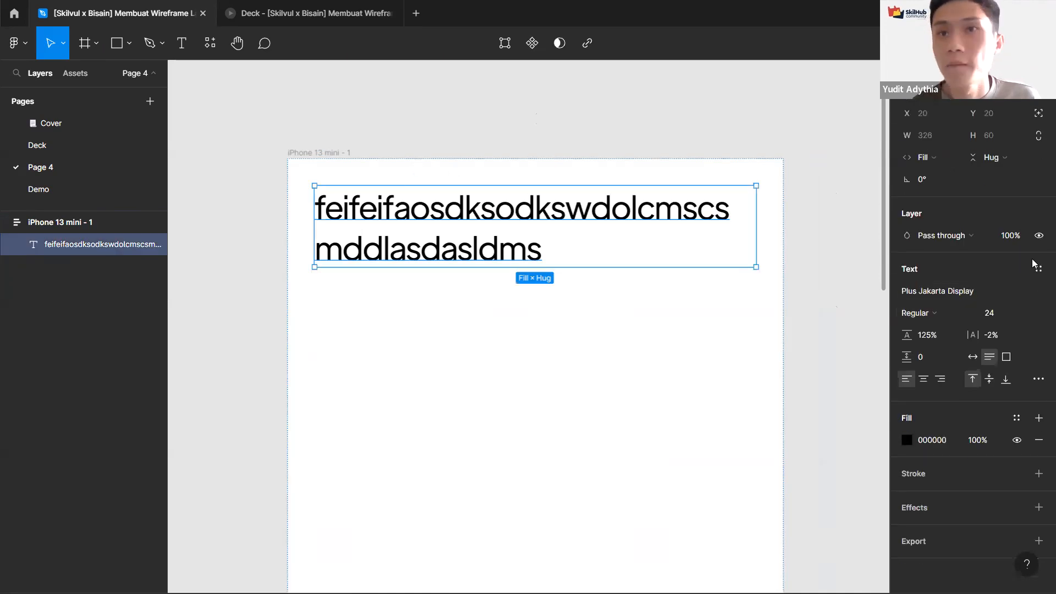
# Step: Add a text layer reading Button on the canvas beside the phone frame and set its font size to 16
pyautogui.hotkey('shift', 'Return')
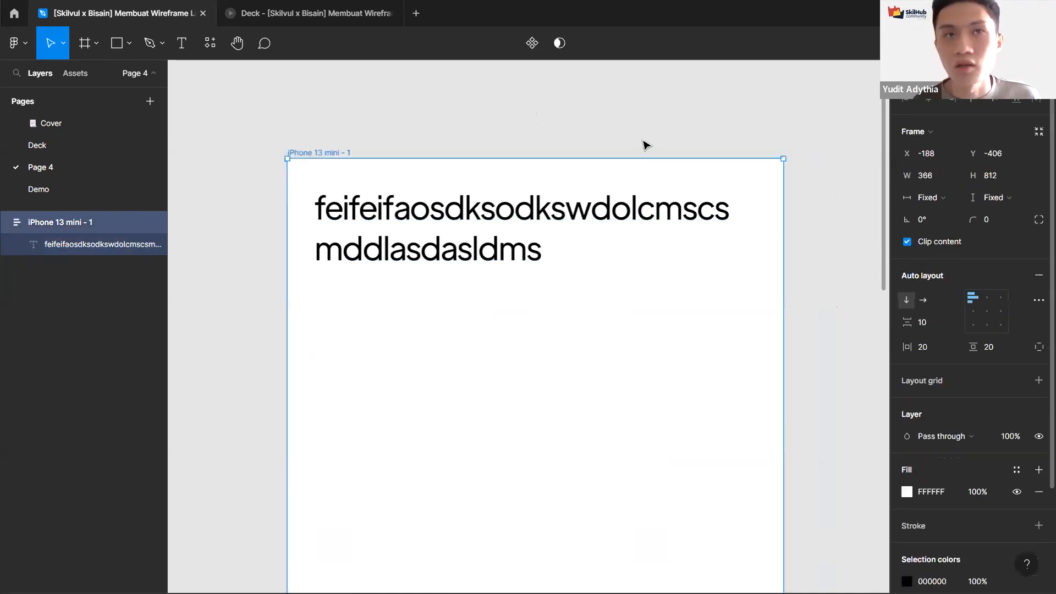
pyautogui.click(644, 142)
pyautogui.scroll(-3, 643, 141)
pyautogui.hscroll(10, 481, 278)
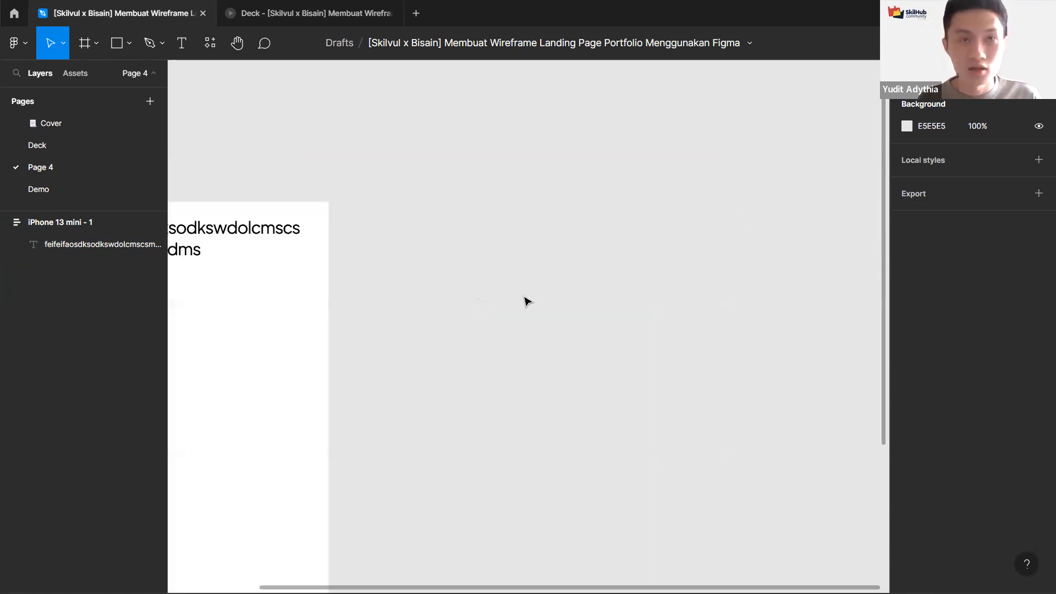
pyautogui.hscroll(-2, 510, 289)
pyautogui.press('t')
pyautogui.scroll(3, 485, 279)
pyautogui.click(495, 240)
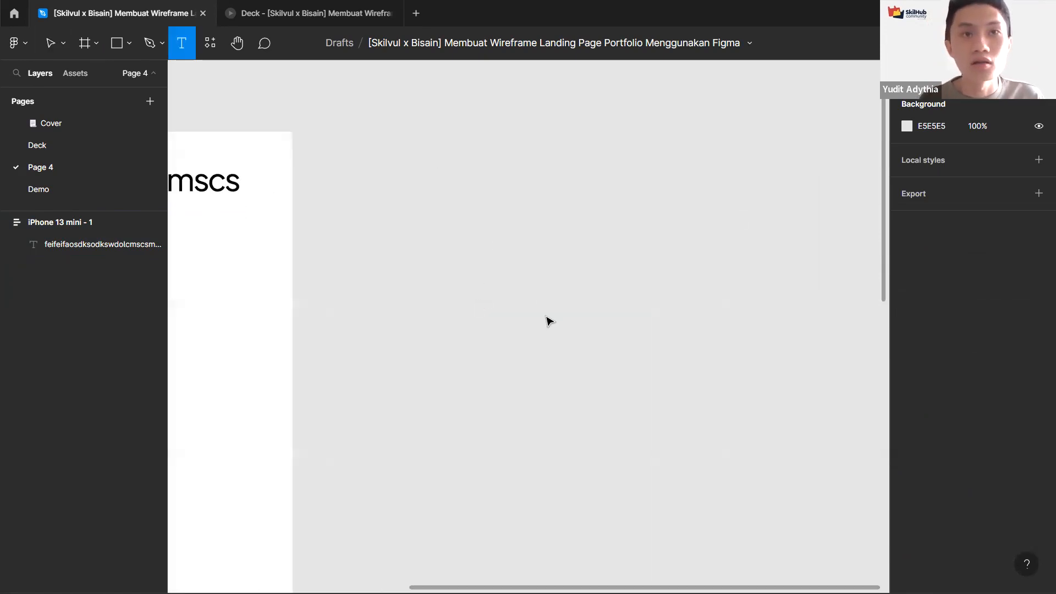
pyautogui.write('Button')
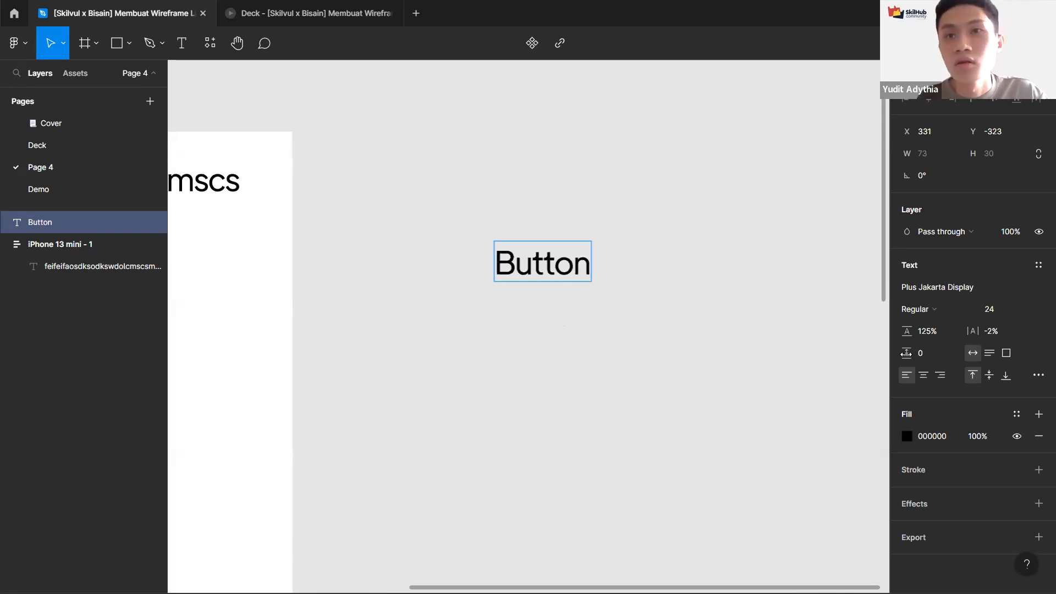
pyautogui.press('Escape')
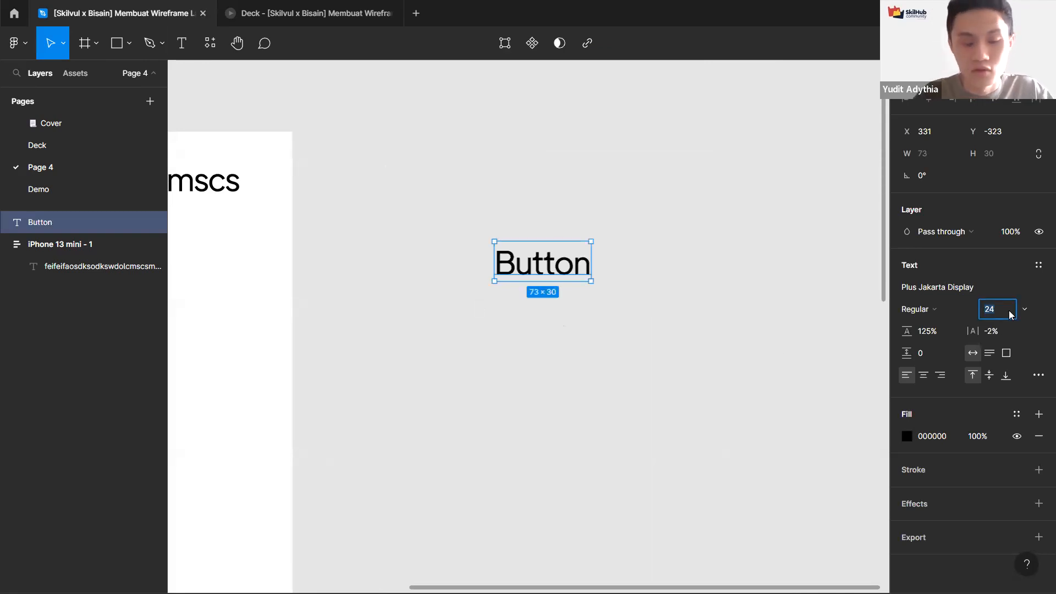
pyautogui.write('16')
pyautogui.press('Return')
pyautogui.click(577, 296)
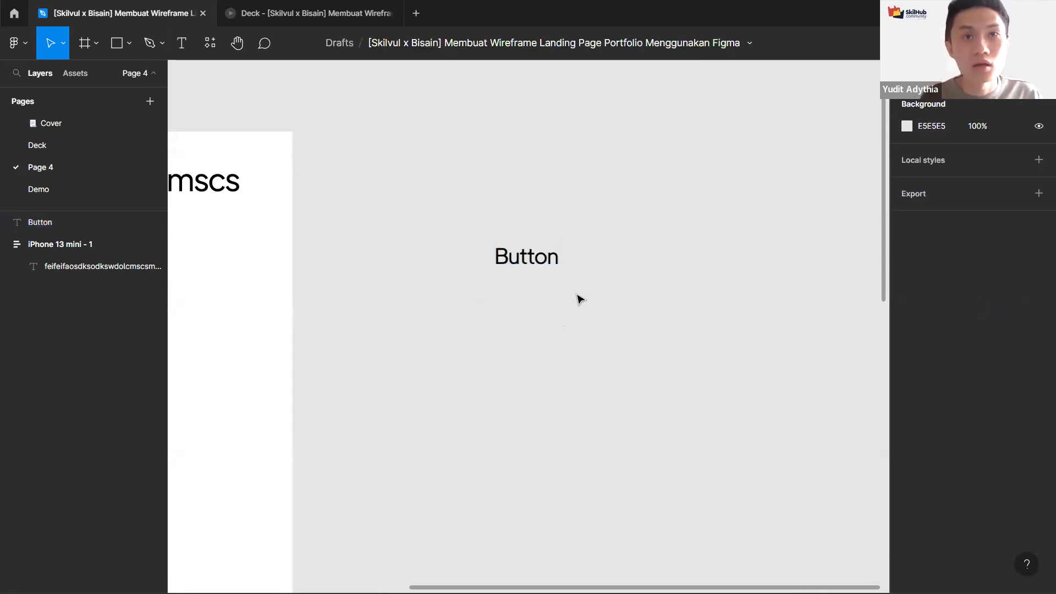
# Step: Wrap the Button text in a new auto layout frame
pyautogui.scroll(1, 576, 295)
pyautogui.click(544, 253)
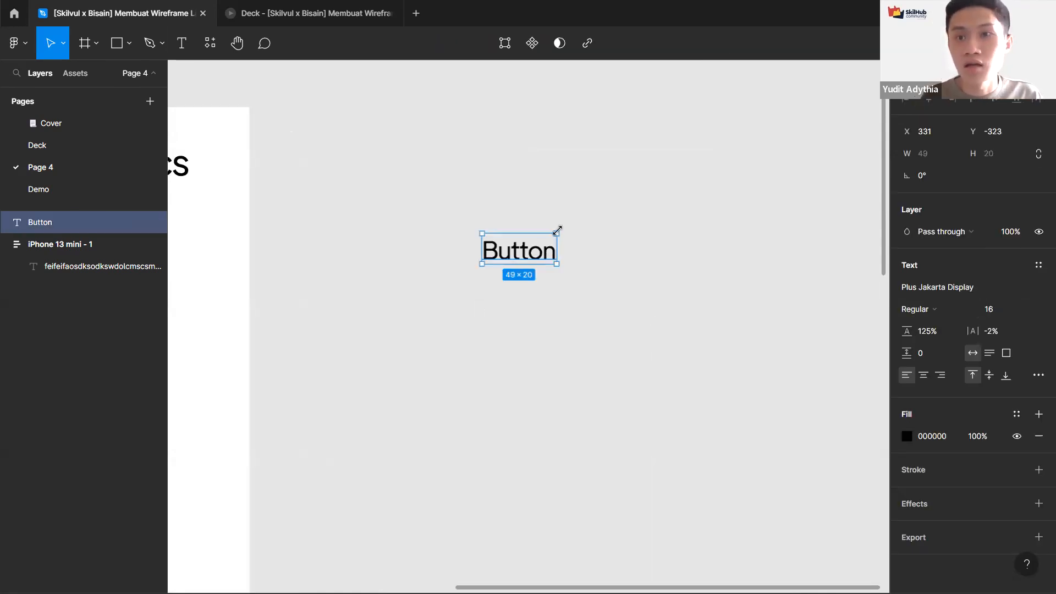
pyautogui.hotkey('shift', 'a')
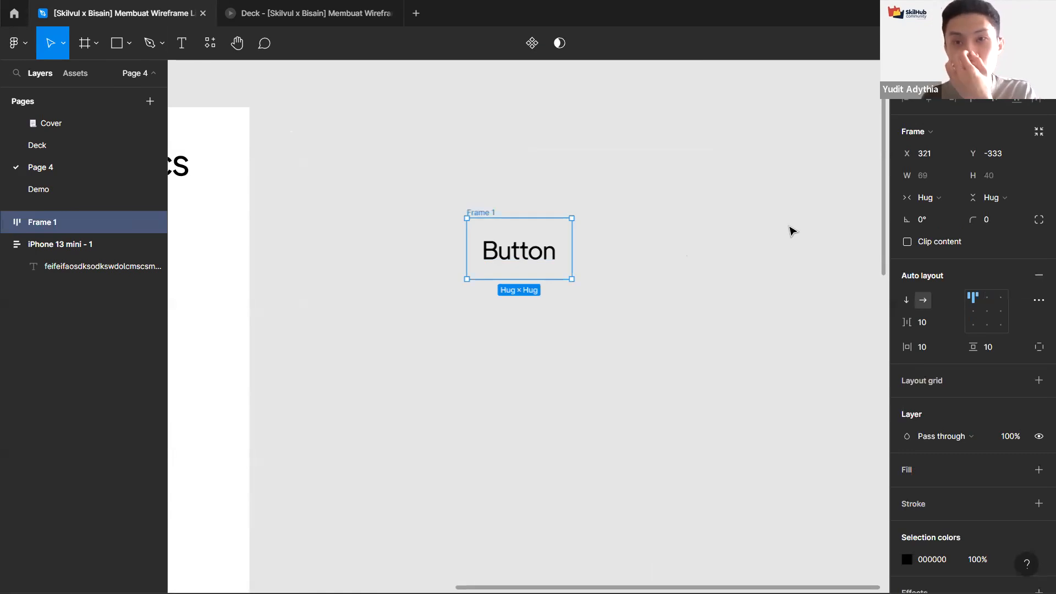
pyautogui.click(503, 249)
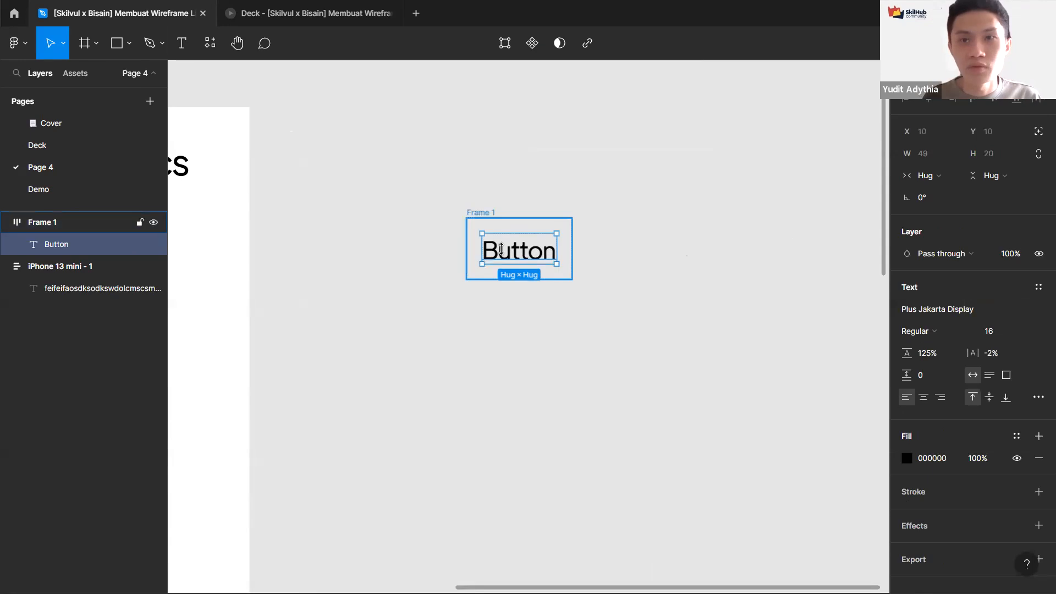
pyautogui.click(494, 218)
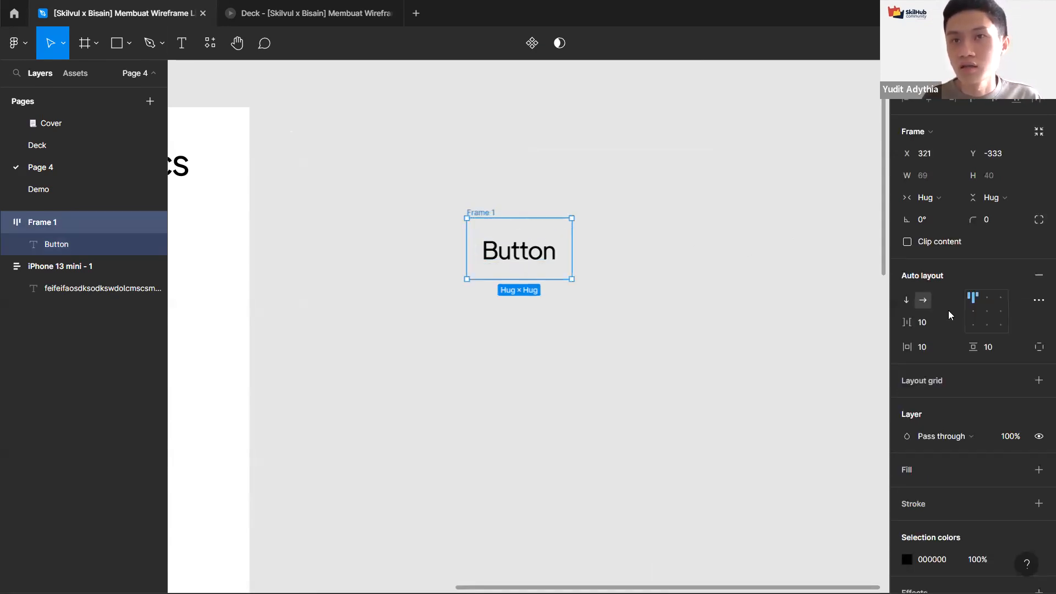
# Step: Set the button frame's resizing to Fixed and enlarge it to about 191 × 104 px
pyautogui.click(937, 191)
pyautogui.click(937, 181)
pyautogui.click(997, 193)
pyautogui.click(759, 215)
pyautogui.moveTo(572, 252); pyautogui.dragTo(757, 269)
pyautogui.moveTo(658, 279); pyautogui.dragTo(655, 377)
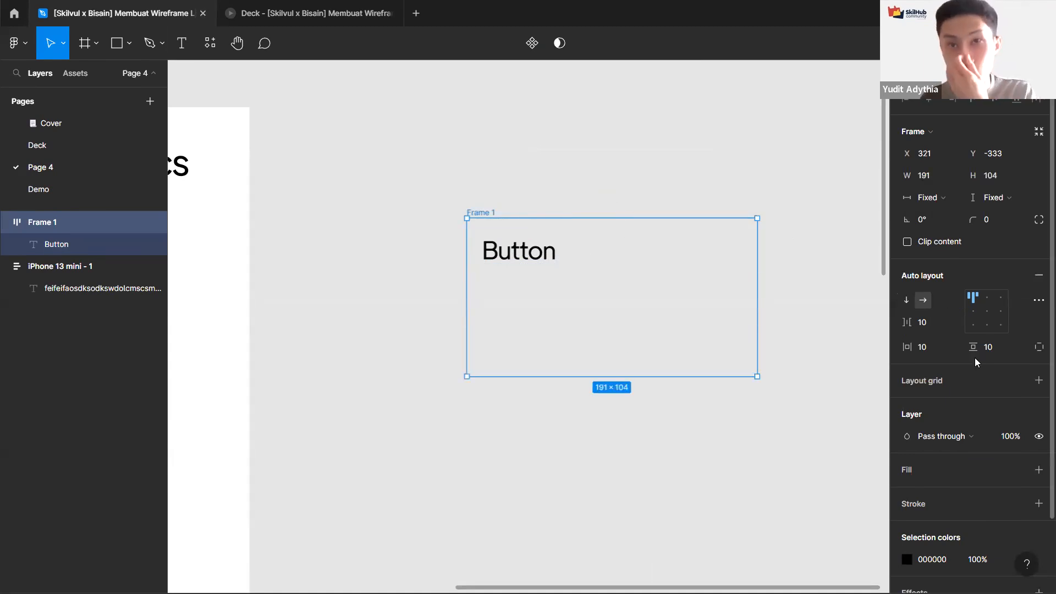
# Step: Add a fill to the button frame and set it to the blue document colour 0052D4
pyautogui.scroll(-2, 974, 357)
pyautogui.click(1038, 389)
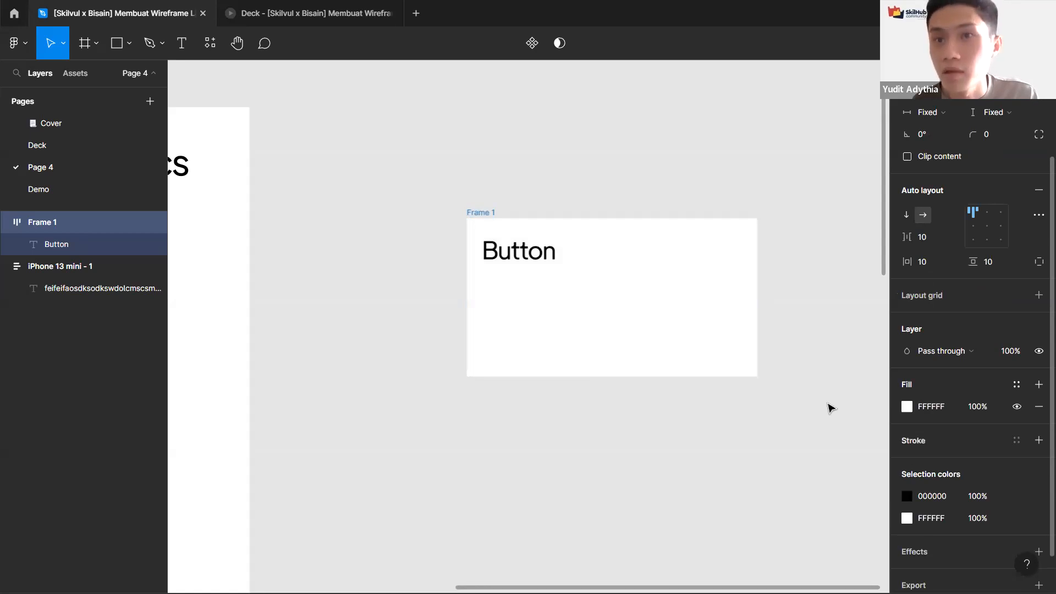
pyautogui.click(906, 407)
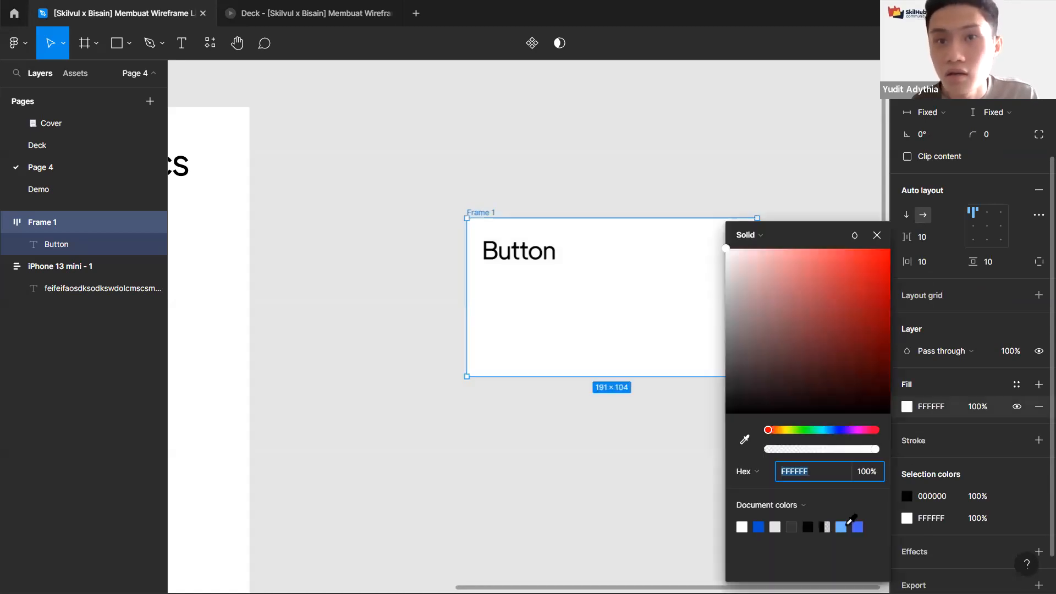
pyautogui.click(758, 527)
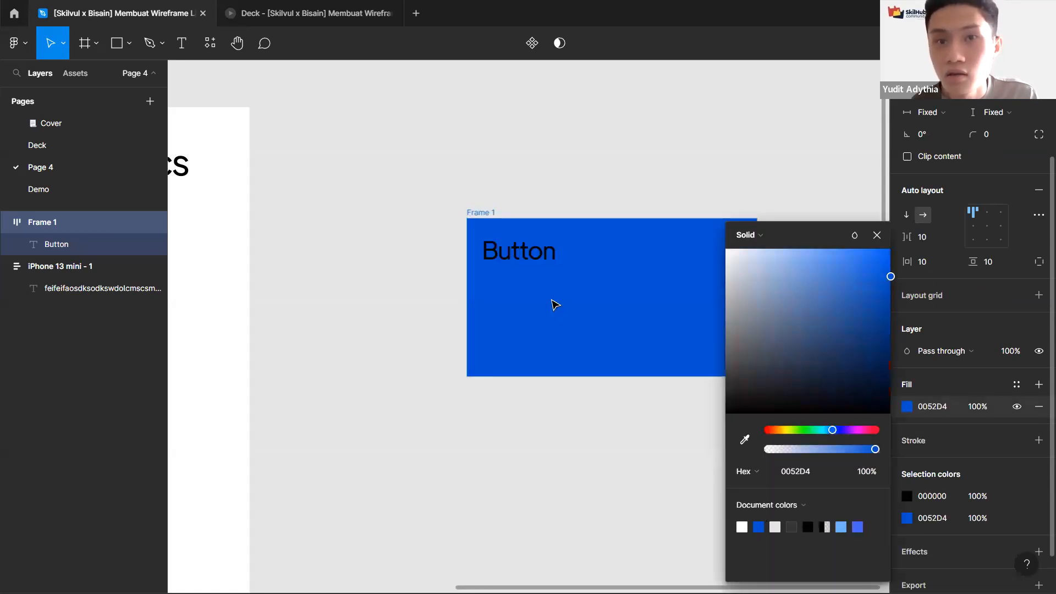
# Step: Set the Button text's fill colour to white, FFFFFF
pyautogui.click(545, 259)
pyautogui.click(932, 458)
pyautogui.write('f')
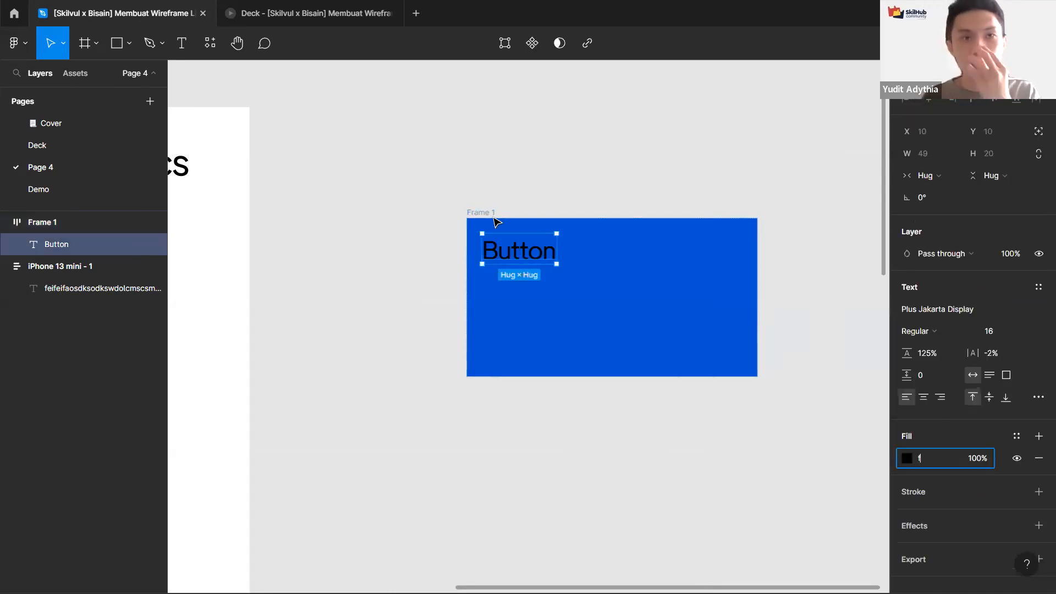
pyautogui.click(478, 207)
pyautogui.click(616, 228)
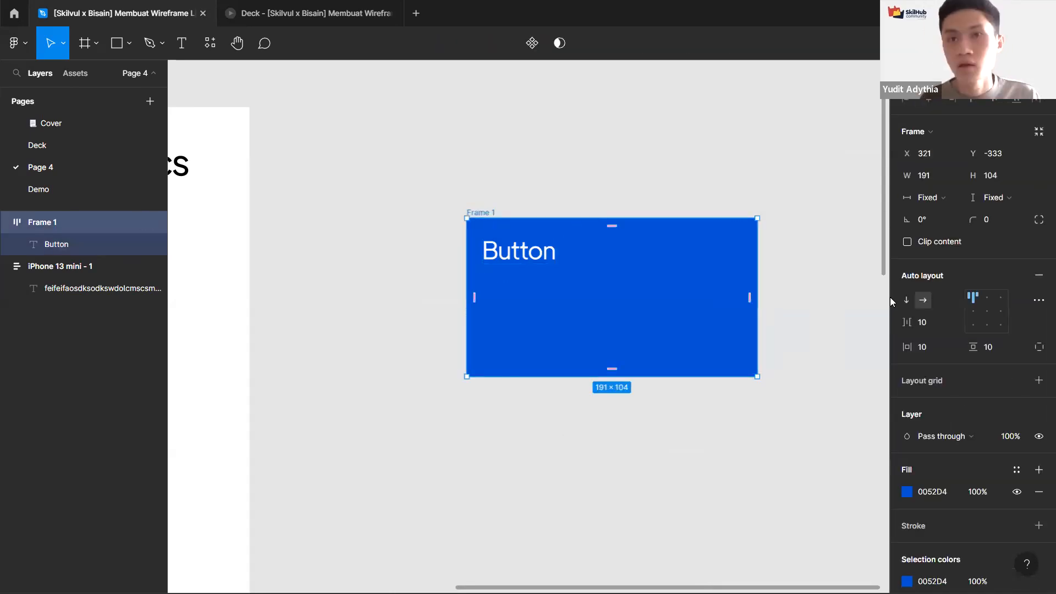
# Step: Try several auto layout alignment positions for the text inside the button frame, finishing on top left
pyautogui.hscroll(2, 839, 275)
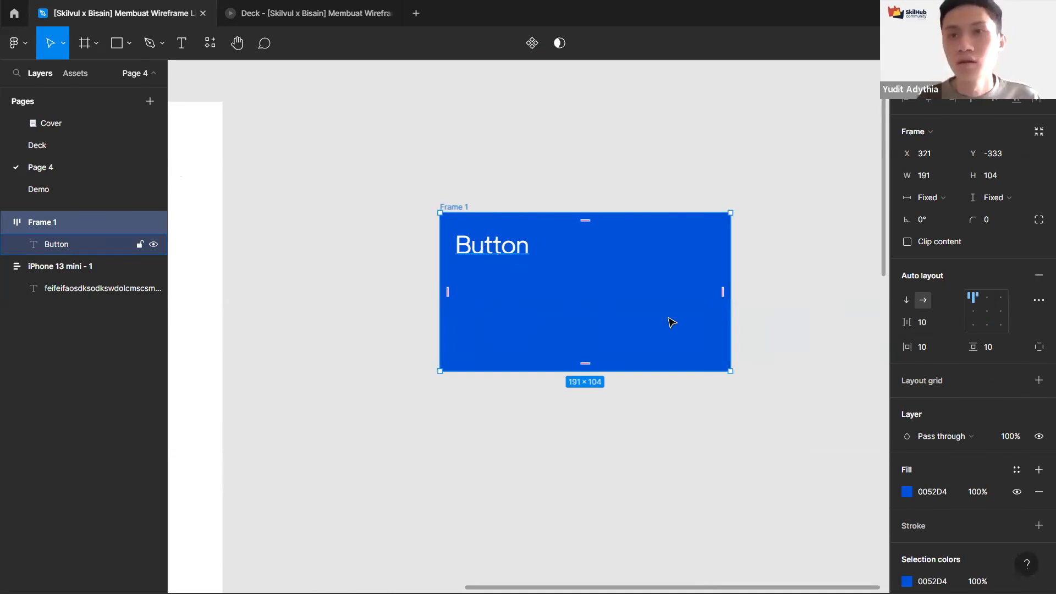
pyautogui.click(972, 311)
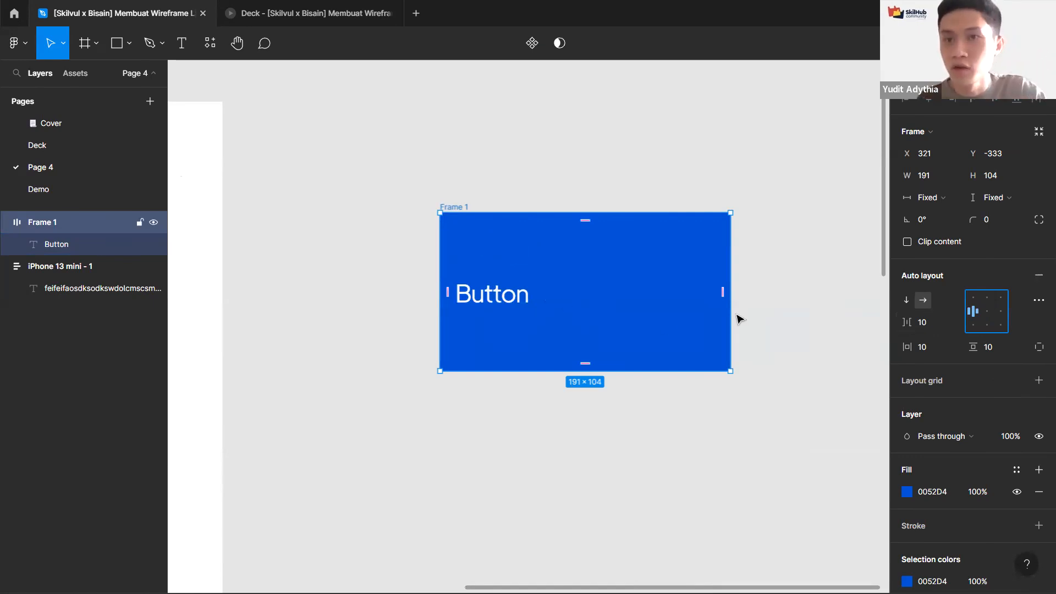
pyautogui.click(989, 325)
pyautogui.hotkey('alt', 'h')
pyautogui.hotkey('alt', 'd')
pyautogui.hotkey('alt', 'w')
pyautogui.hotkey('alt', 'h')
pyautogui.hotkey('alt', 'v')
pyautogui.hotkey('alt', 'w')
pyautogui.hotkey('alt', 'a')
pyautogui.hotkey('alt', 'v')
pyautogui.hotkey('alt', 'h')
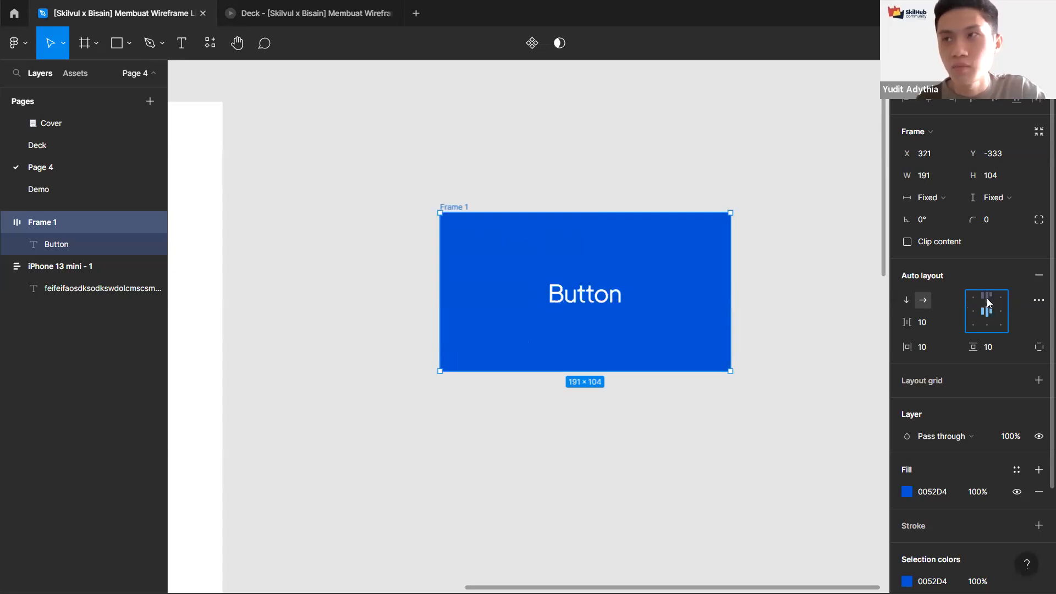
pyautogui.hotkey('alt', 'w')
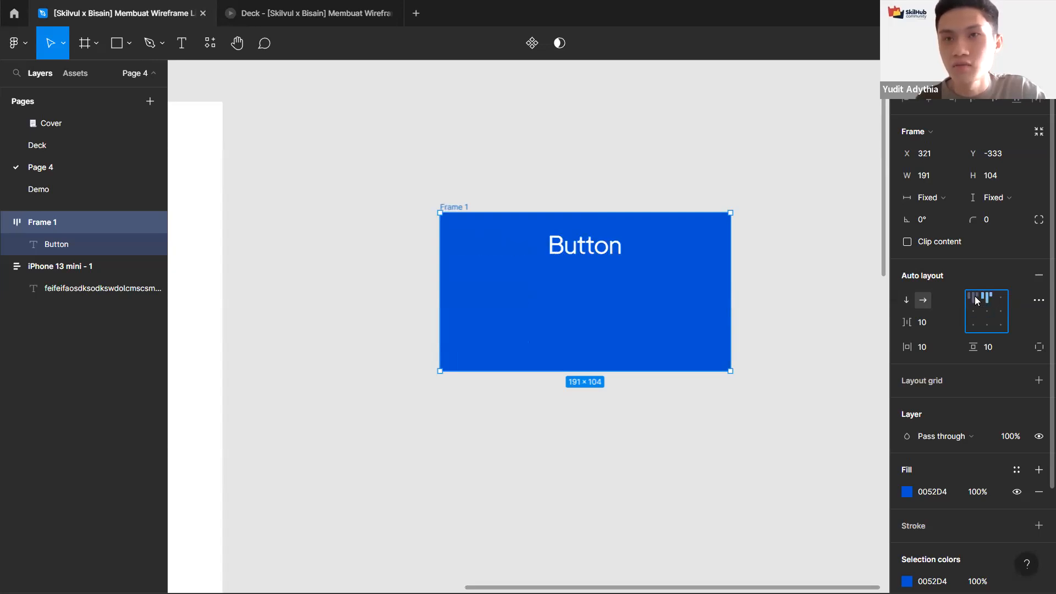
pyautogui.click(975, 297)
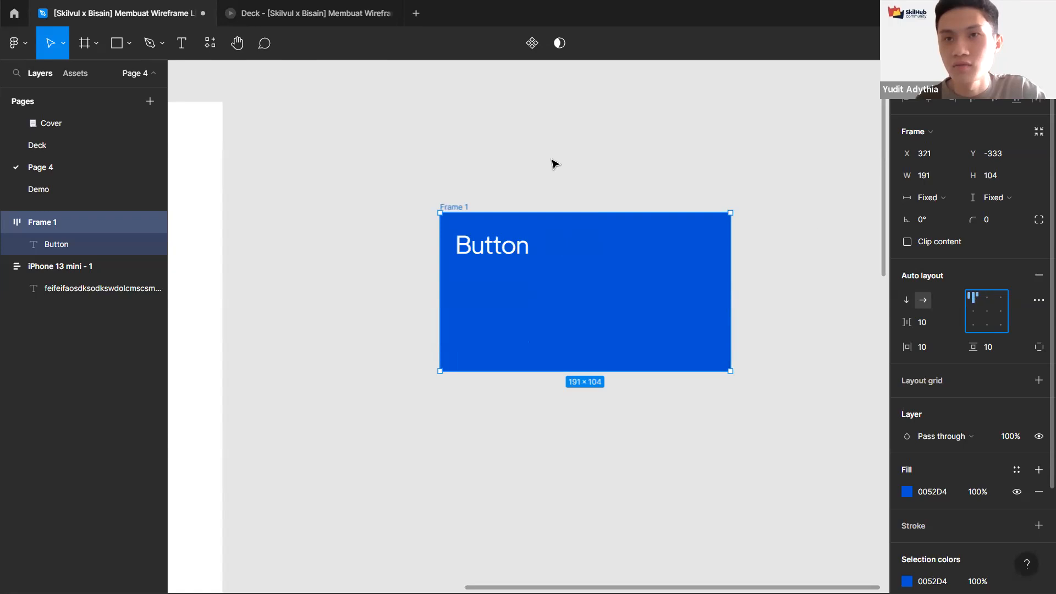
# Step: Duplicate the button frame next to the original
pyautogui.click(502, 203)
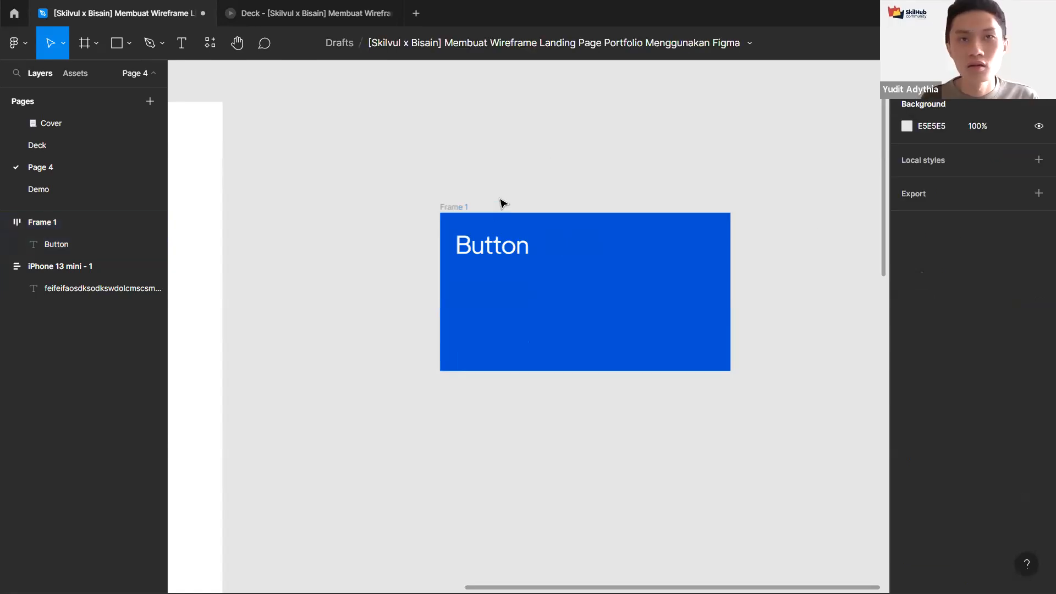
pyautogui.scroll(-3, 557, 193)
pyautogui.moveTo(440, 242); pyautogui.dragTo(660, 242)
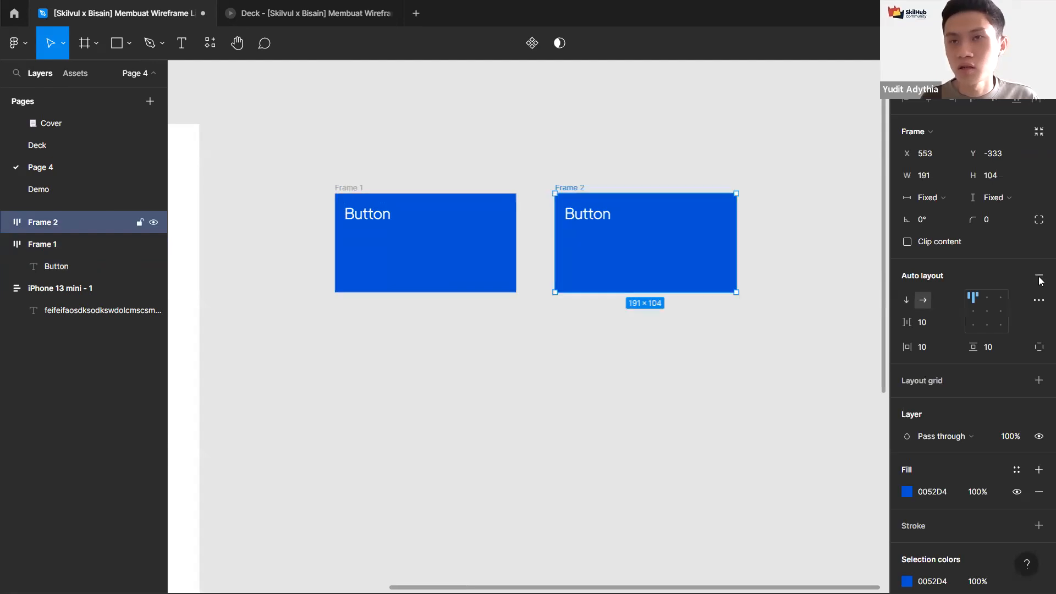
# Step: Remove auto layout from the duplicate frame and nudge its text a few pixels inside it
pyautogui.scroll(4, 701, 187)
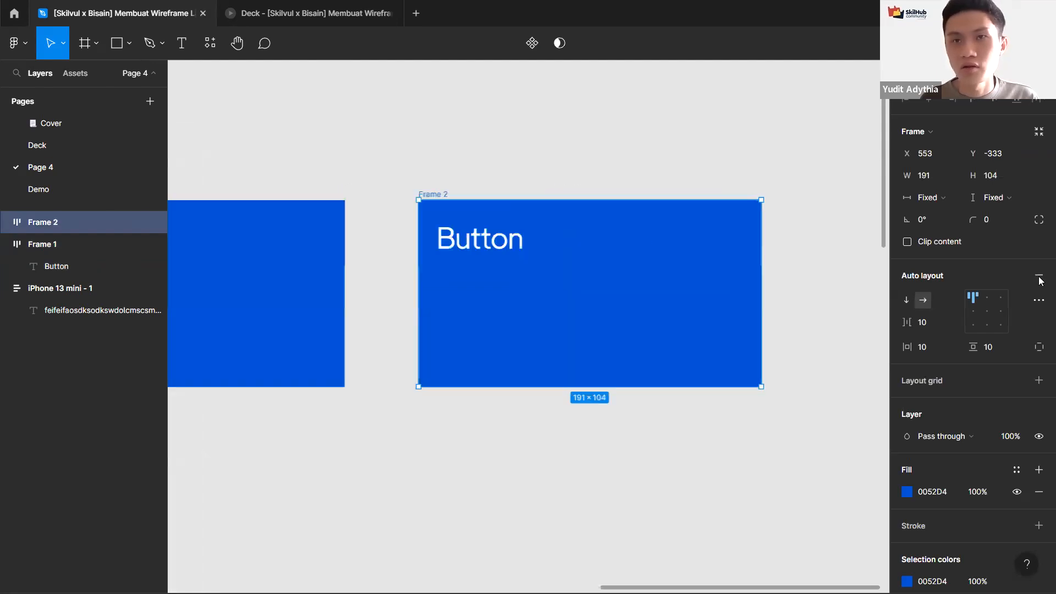
pyautogui.hotkey('alt', 'shift', 'a')
pyautogui.click(487, 250)
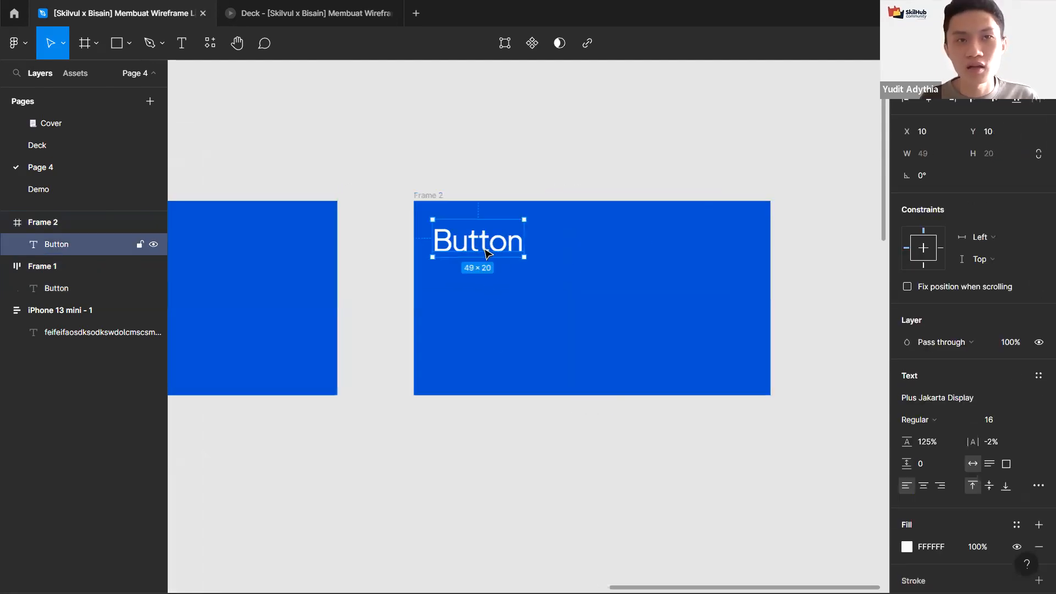
pyautogui.moveTo(486, 269)
pyautogui.mouseDown()
pyautogui.moveTo(488, 308)
pyautogui.moveTo(681, 302)
pyautogui.moveTo(566, 285)
pyautogui.moveTo(588, 245)
pyautogui.moveTo(487, 286)
pyautogui.moveTo(484, 269)
pyautogui.mouseUp()
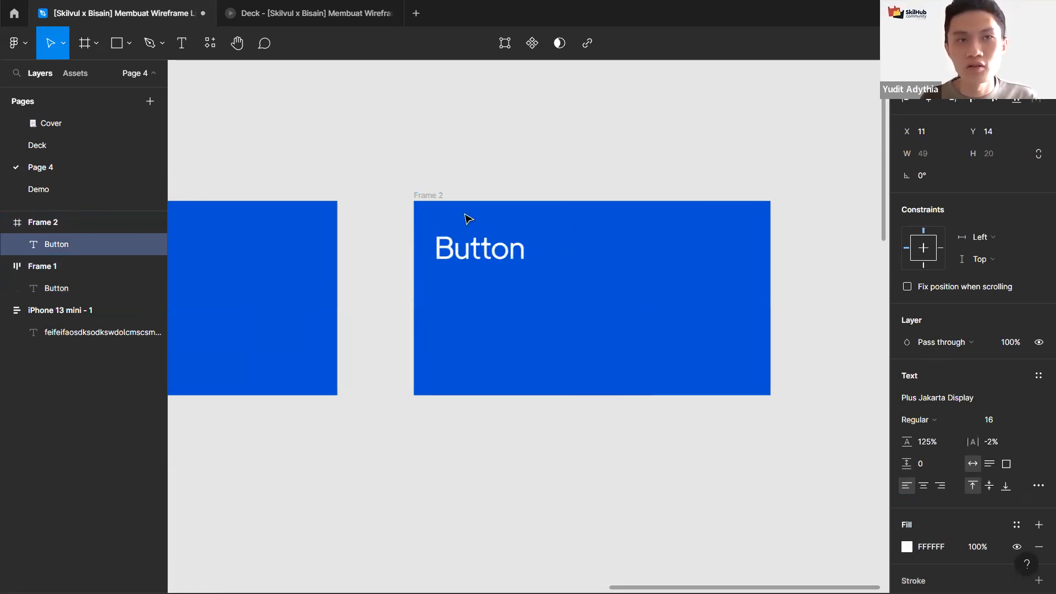
# Step: Select the duplicate frame and delete it
pyautogui.click(484, 190)
pyautogui.click(417, 192)
pyautogui.hscroll(-5, 506, 165)
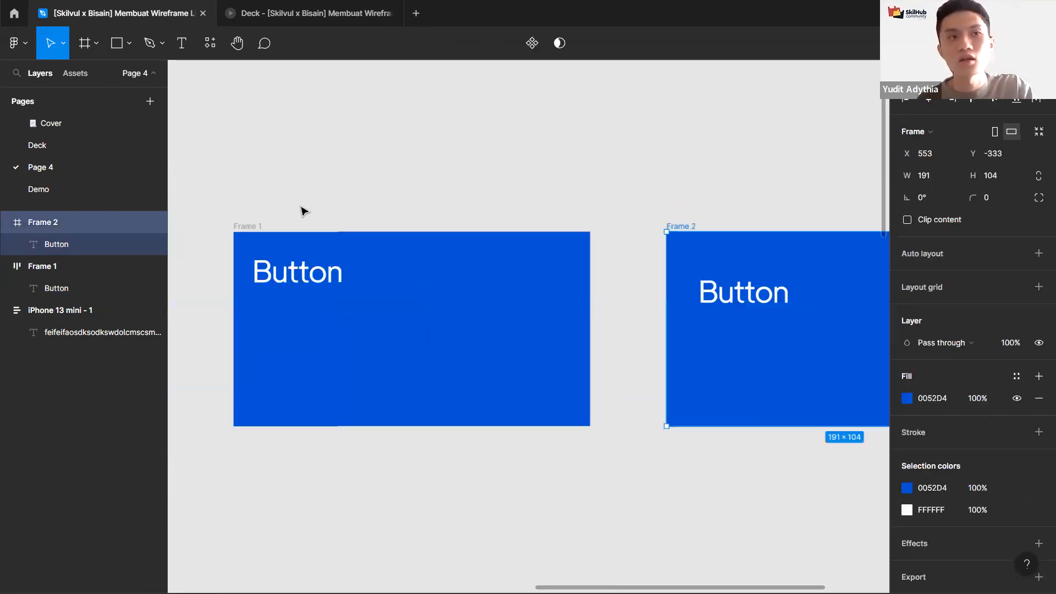
pyautogui.press('Delete')
# Step: Step the button frame's alignment through different positions with the arrow keys, finishing on top left
pyautogui.click(254, 230)
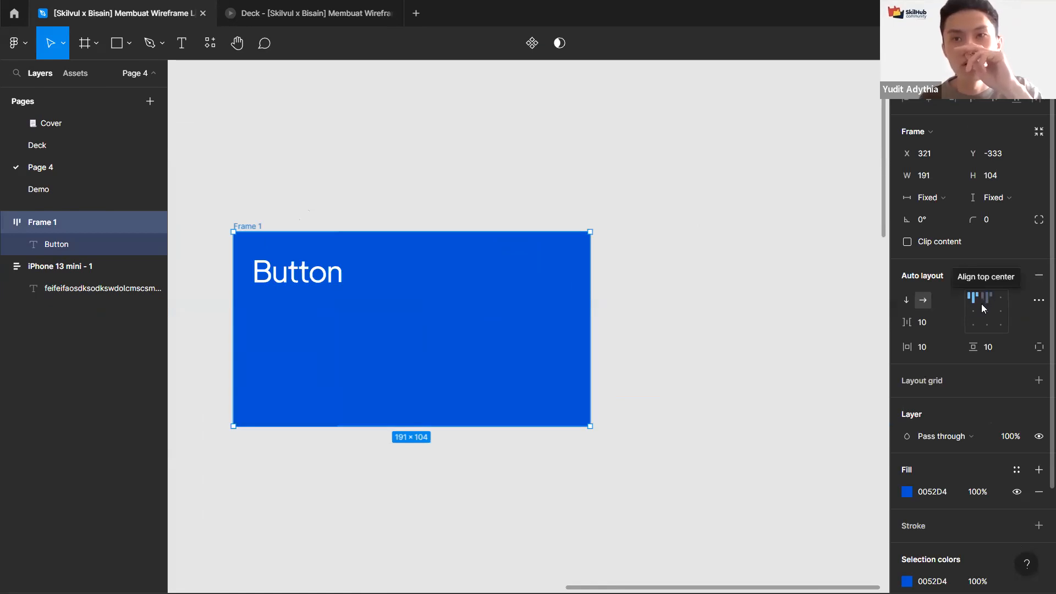
pyautogui.press('Down')
pyautogui.press('Up')
pyautogui.click(974, 303)
pyautogui.press('Down')
pyautogui.press('Down')
pyautogui.press('Up')
pyautogui.press('Up')
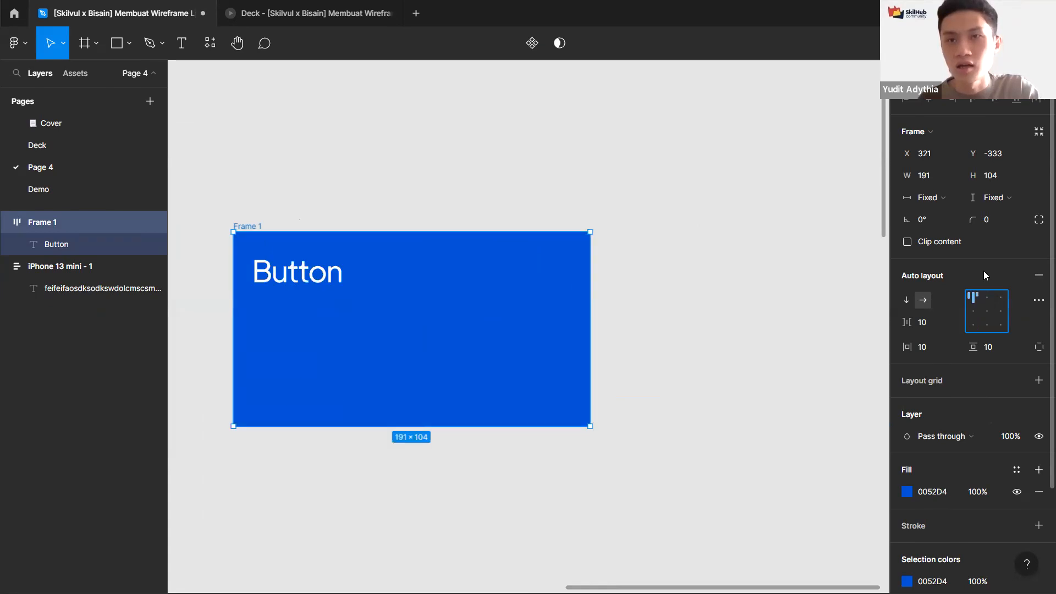
pyautogui.press('Down')
pyautogui.press('Up')
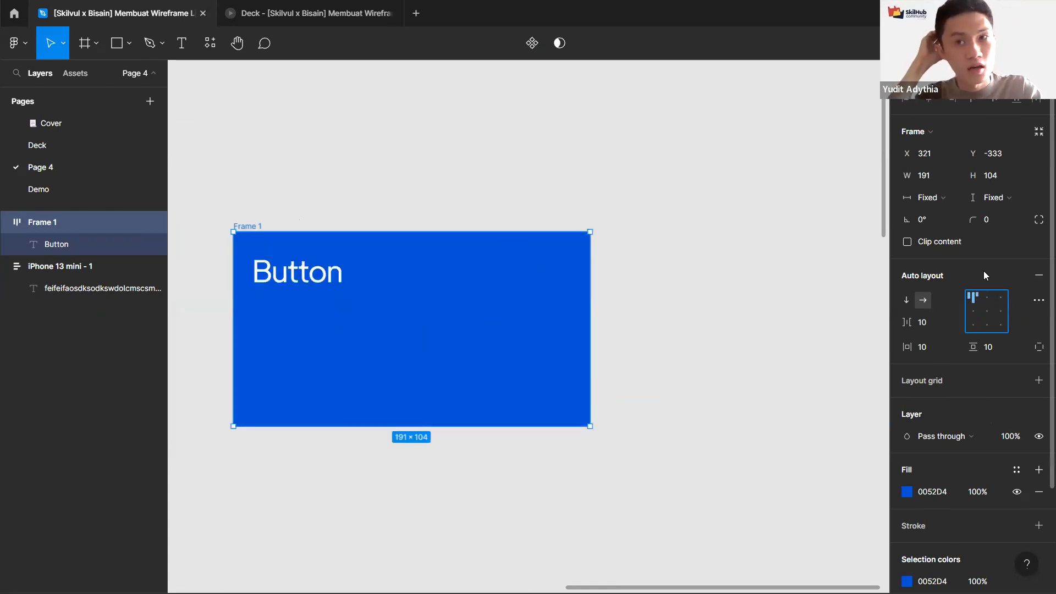
pyautogui.press('Down')
pyautogui.press('Down')
pyautogui.press('Up')
pyautogui.press('Up')
pyautogui.press('Right')
pyautogui.press('Right')
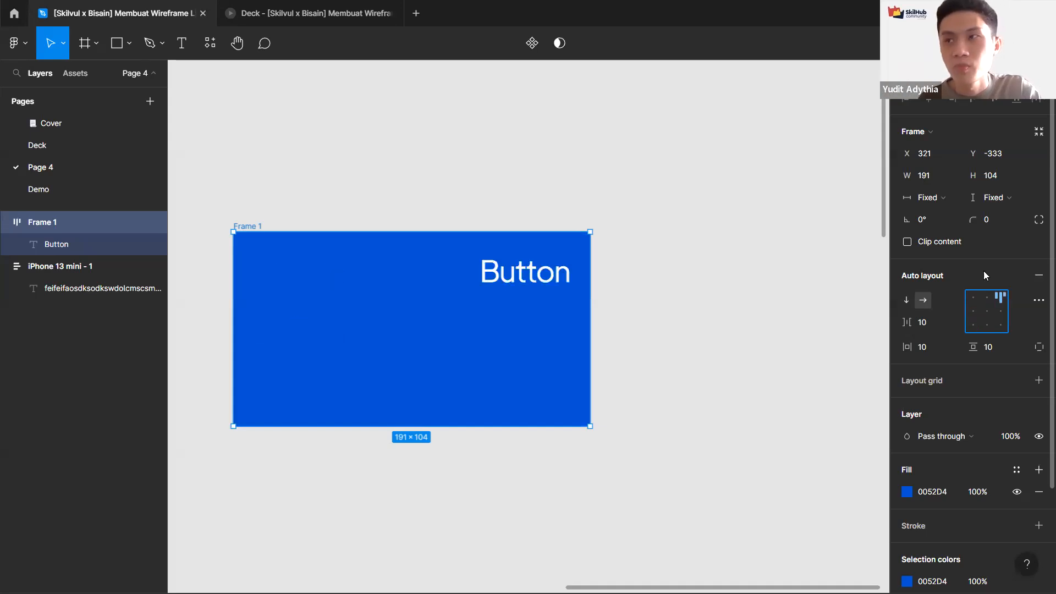
pyautogui.press('Left')
pyautogui.press('Left')
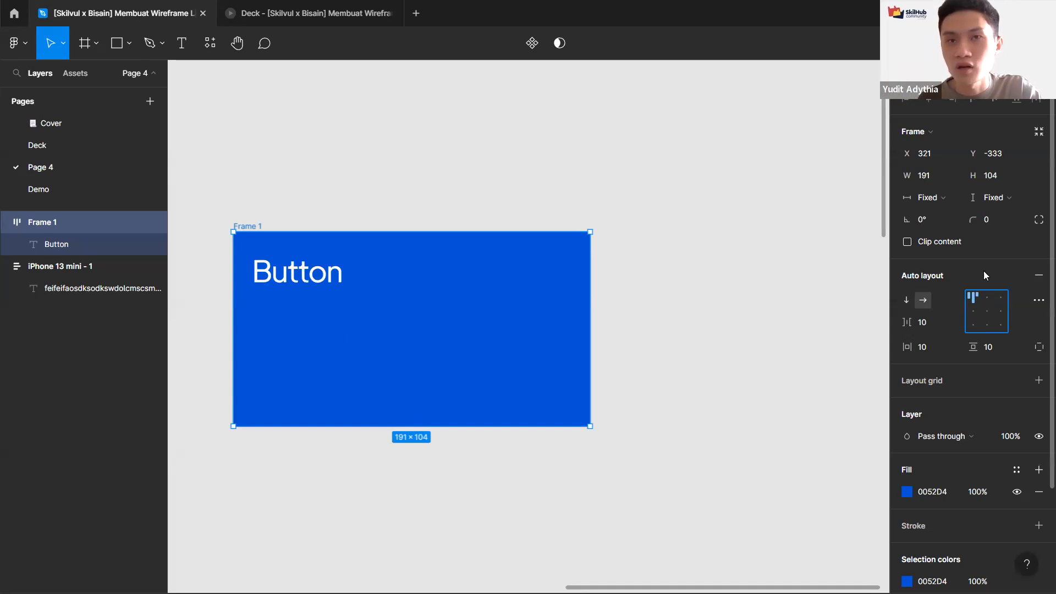
pyautogui.press('Down')
pyautogui.press('Down')
pyautogui.press('Up')
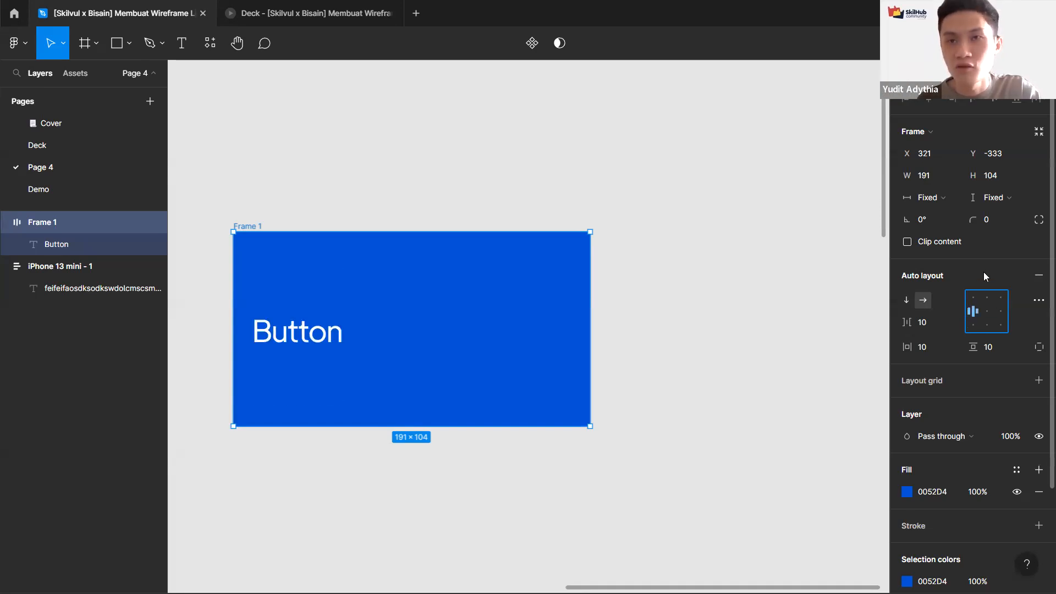
pyautogui.press('Up')
pyautogui.click(309, 277)
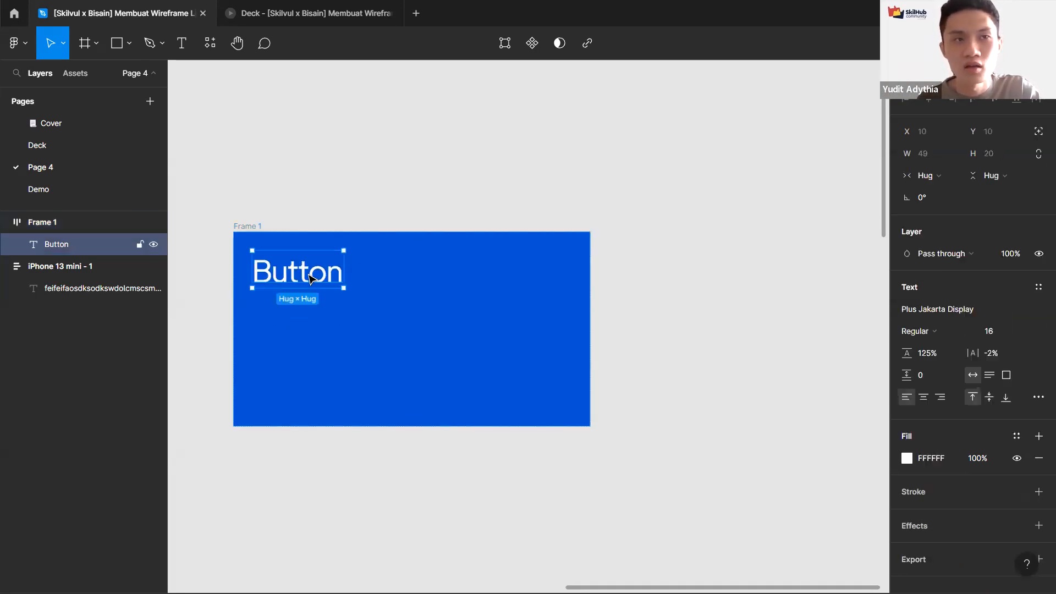
pyautogui.click(242, 227)
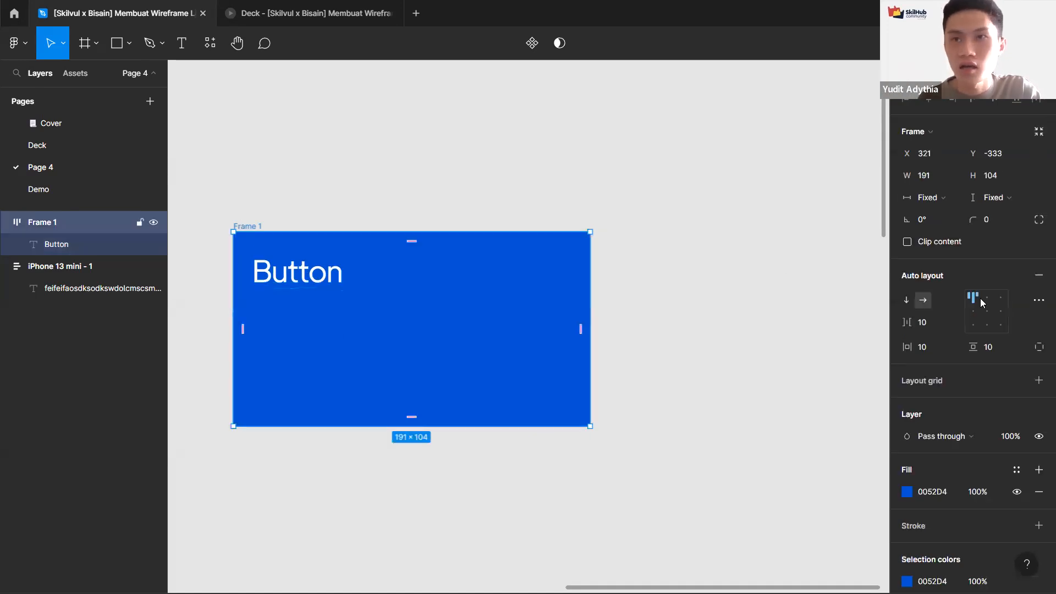
# Step: Run the button frame's alignment through its positions once more, returning it to top left
pyautogui.click(972, 311)
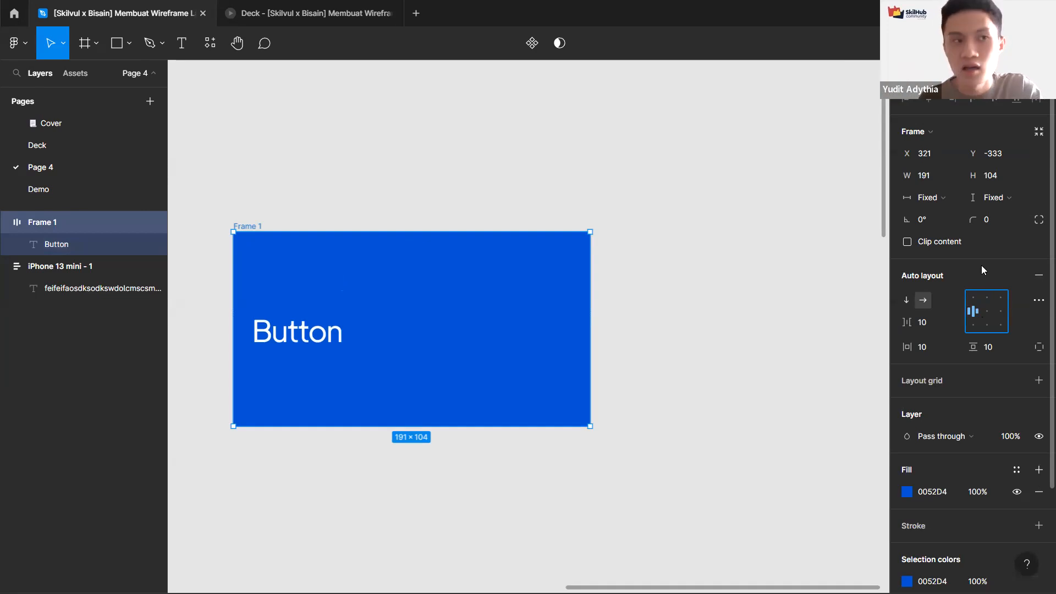
pyautogui.press('Right')
pyautogui.press('Left')
pyautogui.press('Up')
pyautogui.press('Right')
pyautogui.press('Right')
pyautogui.press('Down')
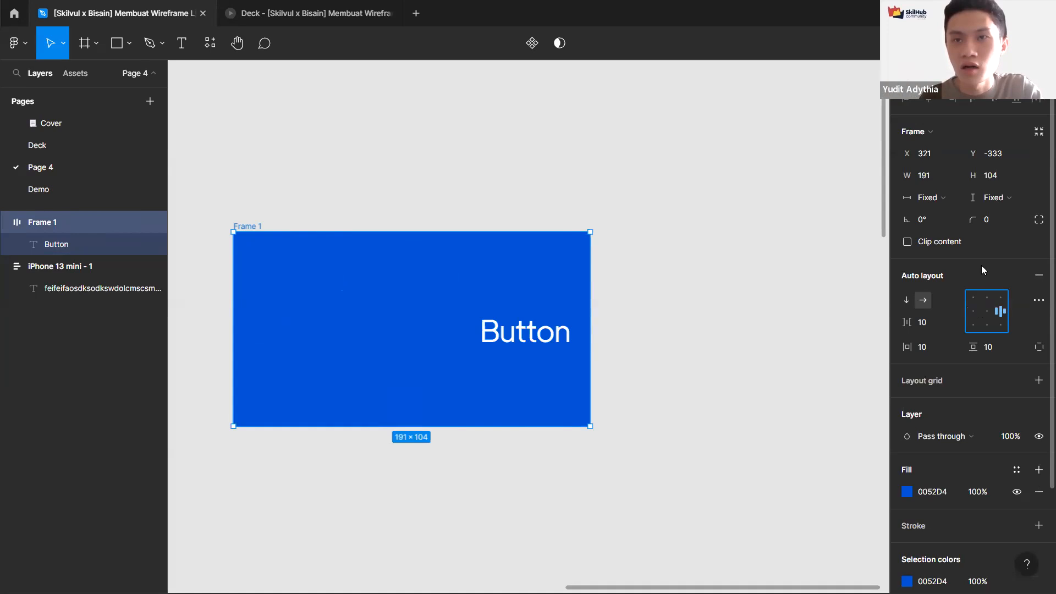
pyautogui.press('Left')
pyautogui.press('Left')
pyautogui.press('Up')
pyautogui.press('Right')
pyautogui.press('Down')
pyautogui.press('Left')
pyautogui.press('Down')
pyautogui.press('Right')
pyautogui.press('Right')
pyautogui.press('Up')
pyautogui.press('Up')
pyautogui.press('Left')
pyautogui.press('Left')
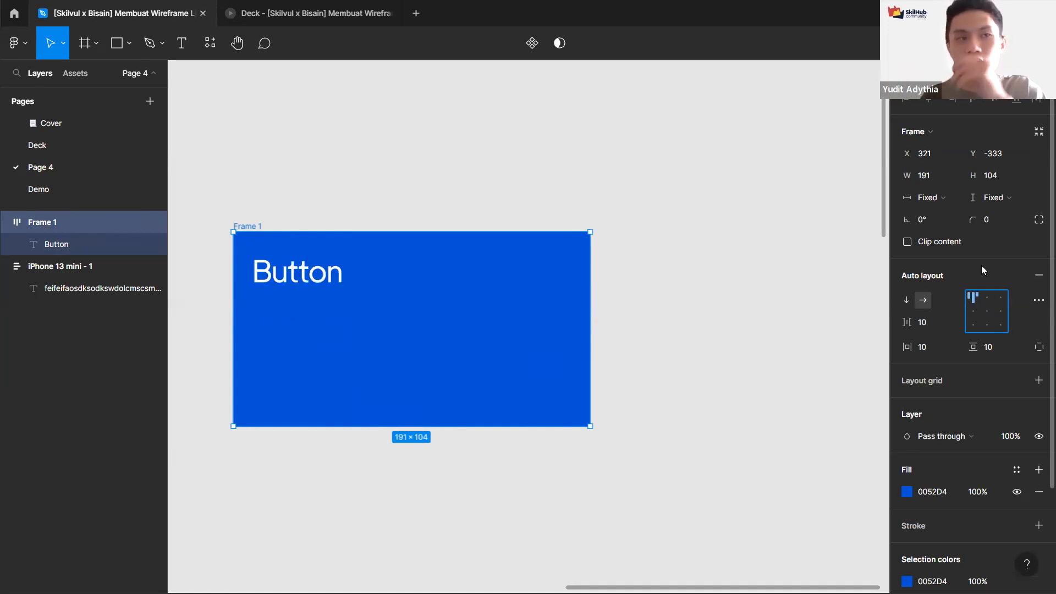
pyautogui.press('Escape')
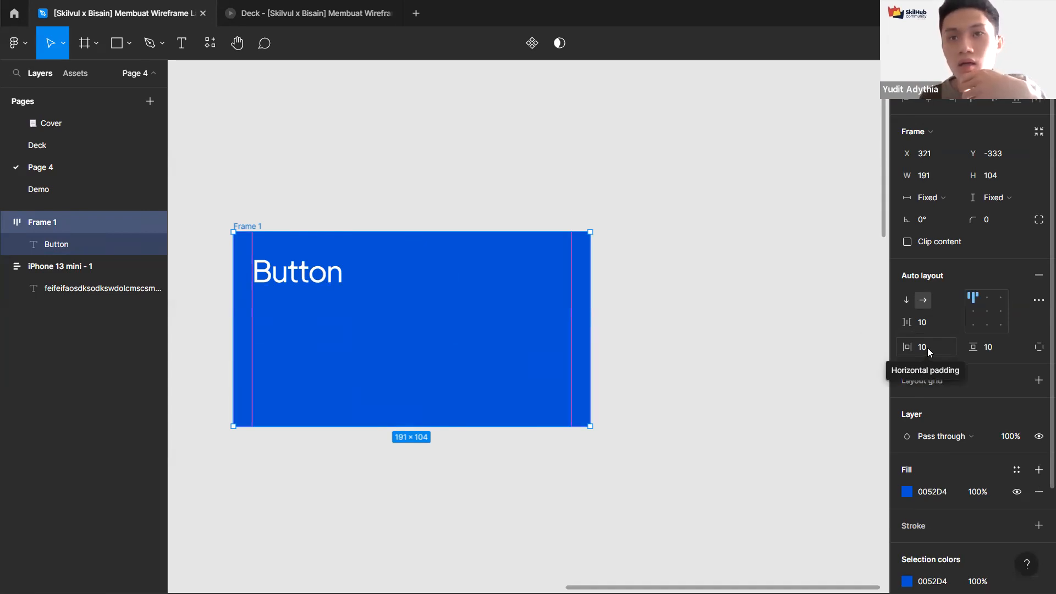
# Step: Examine the button frame's horizontal padding and item spacing settings
pyautogui.click(942, 347)
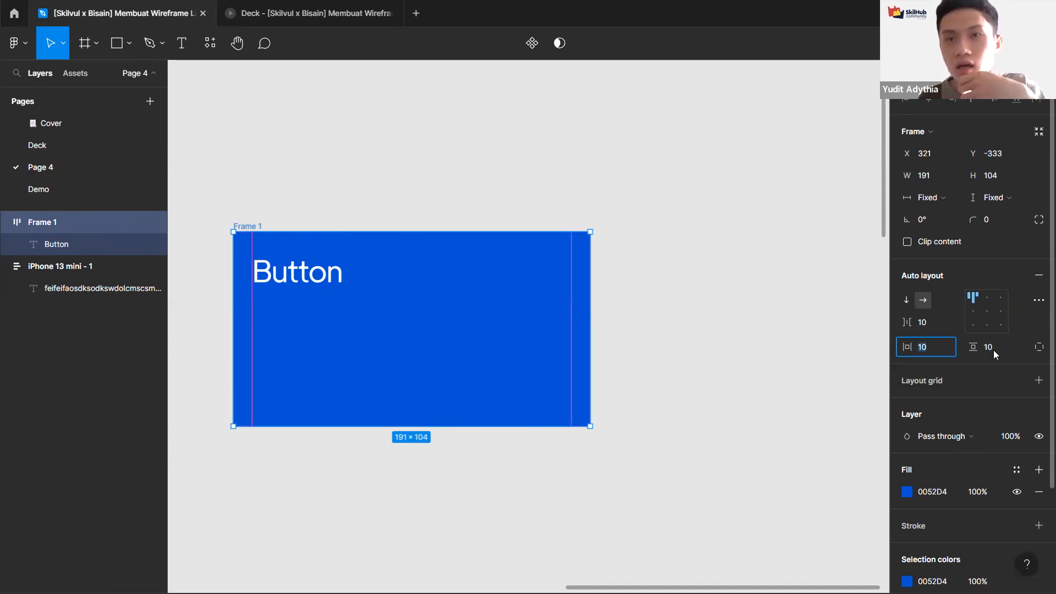
pyautogui.click(931, 324)
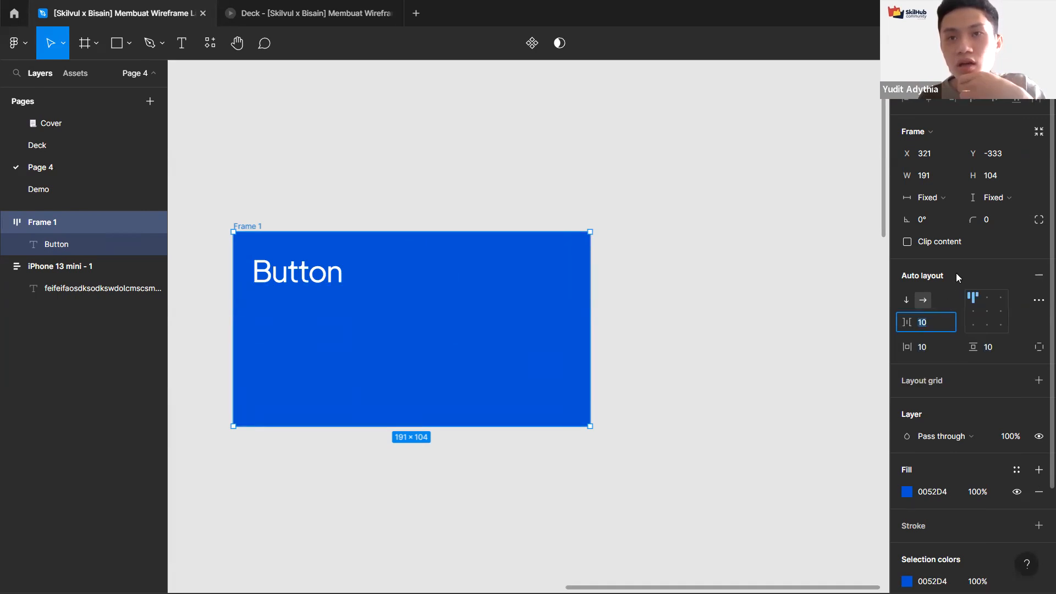
pyautogui.click(312, 193)
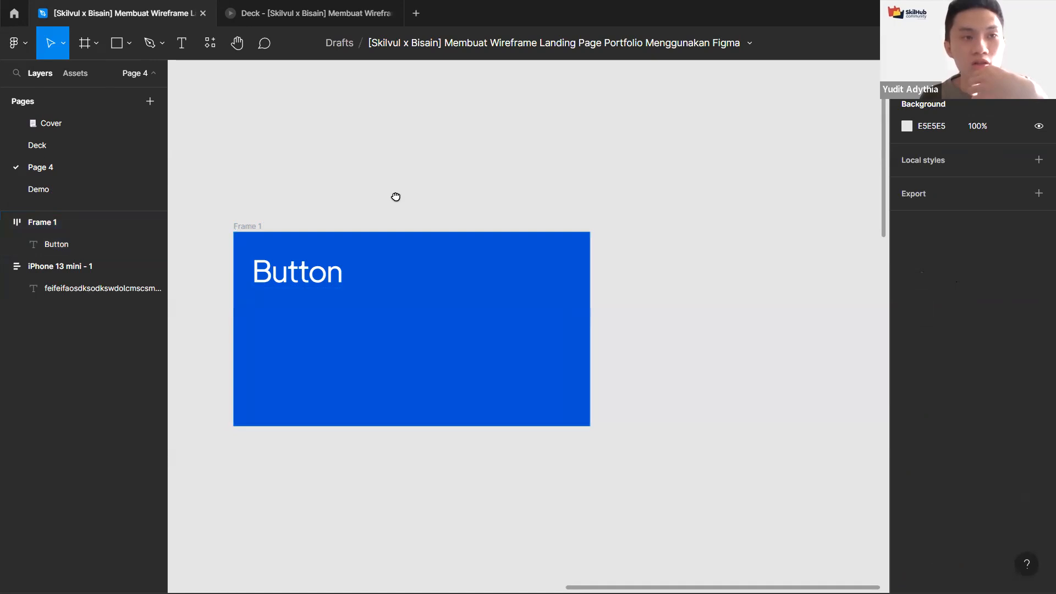
pyautogui.hscroll(-5, 409, 196)
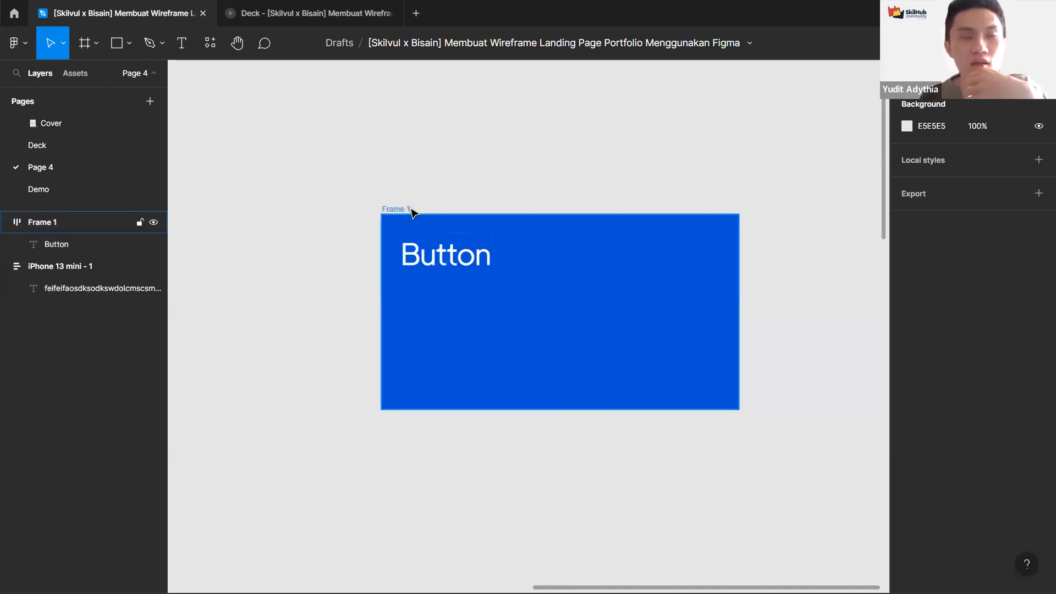
pyautogui.click(413, 211)
pyautogui.click(374, 175)
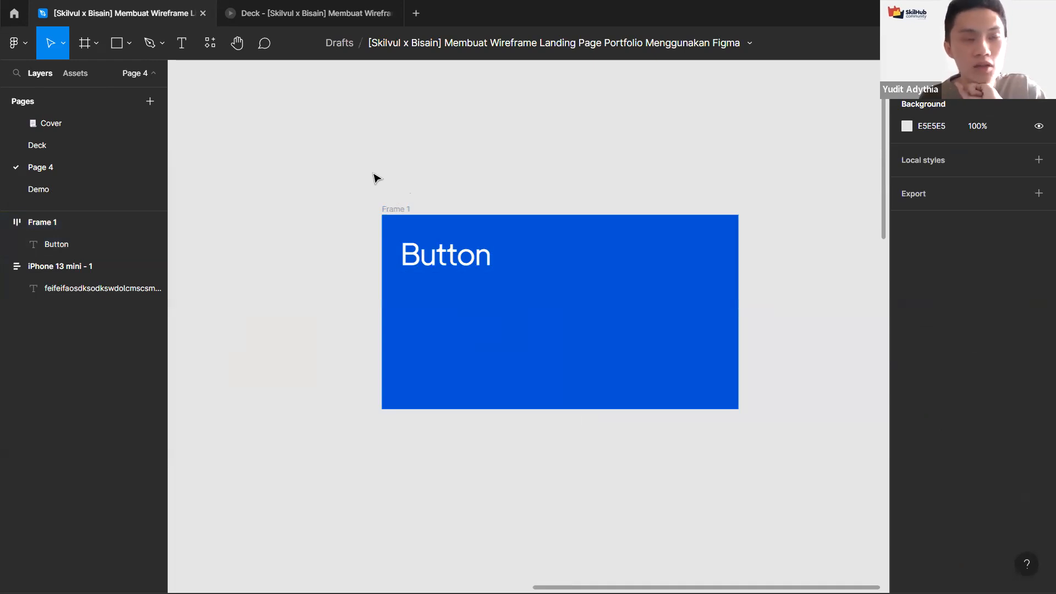
pyautogui.scroll(-5, 373, 175)
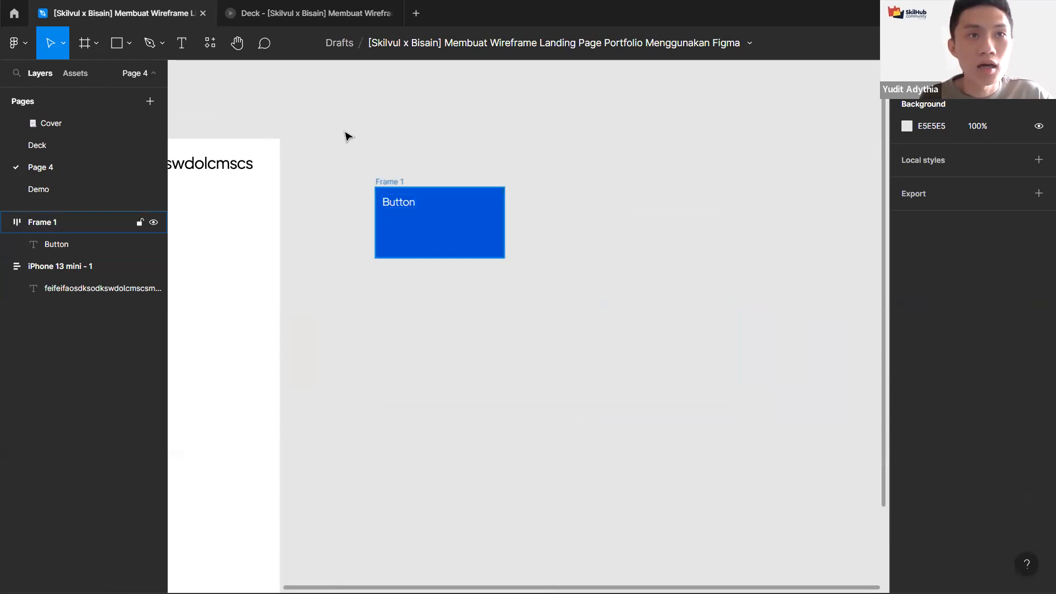
pyautogui.moveTo(387, 182); pyautogui.dragTo(347, 133)
pyautogui.click(500, 201)
pyautogui.scroll(-2, 501, 201)
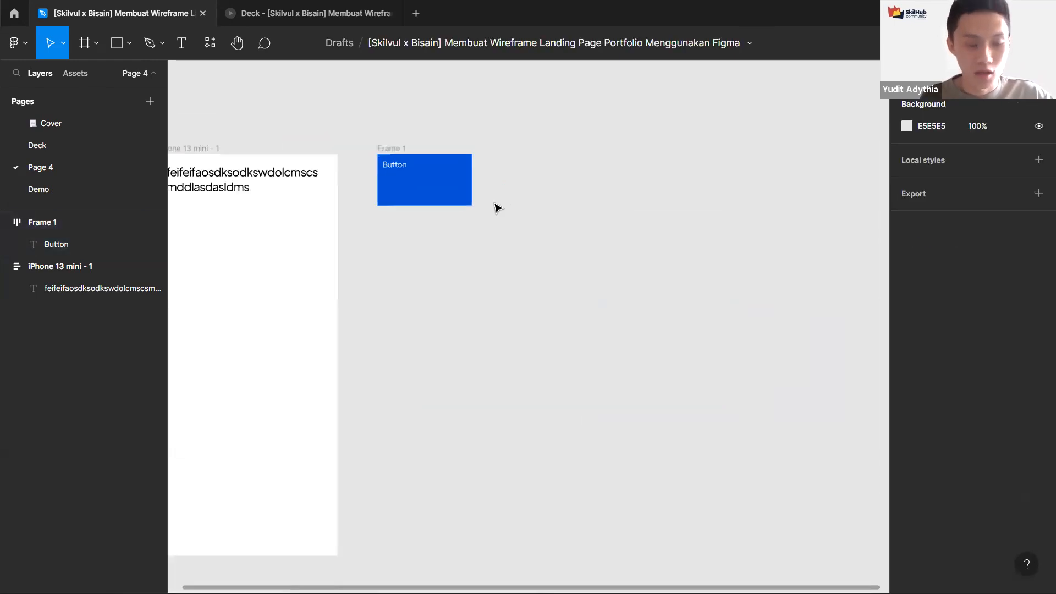
# Step: Duplicate the iPhone 13 mini frame next to the original
pyautogui.click(193, 156)
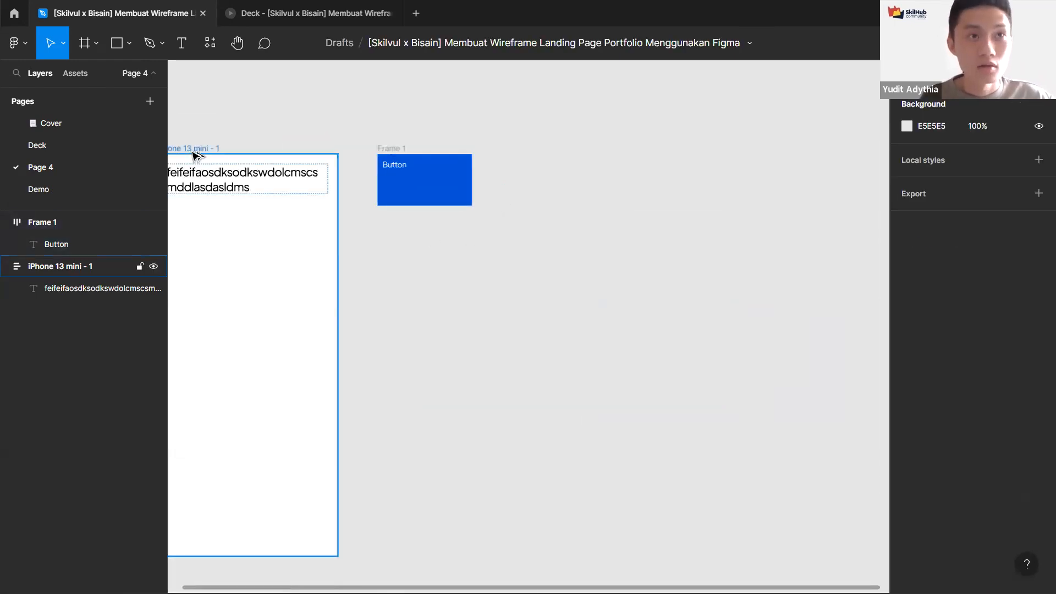
pyautogui.hotkey('ctrl', 'd')
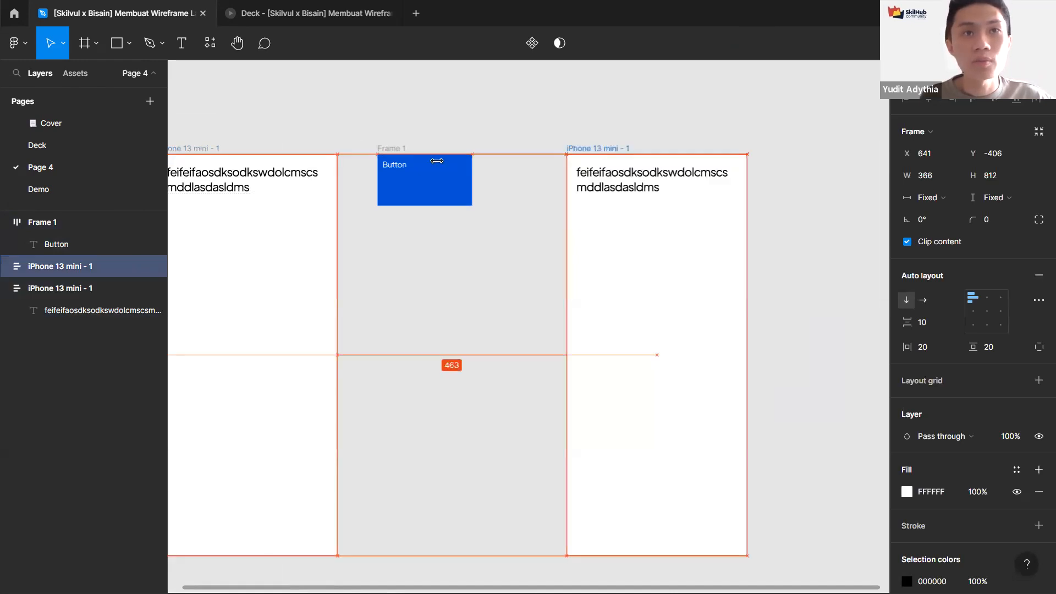
pyautogui.hotkey('shift', '2')
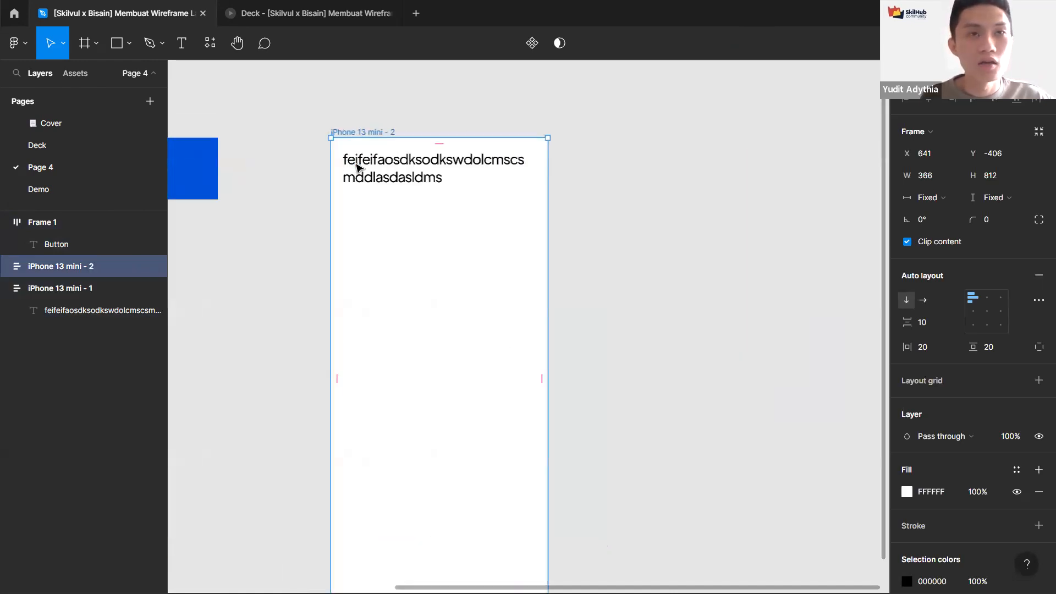
pyautogui.scroll(2, 385, 176)
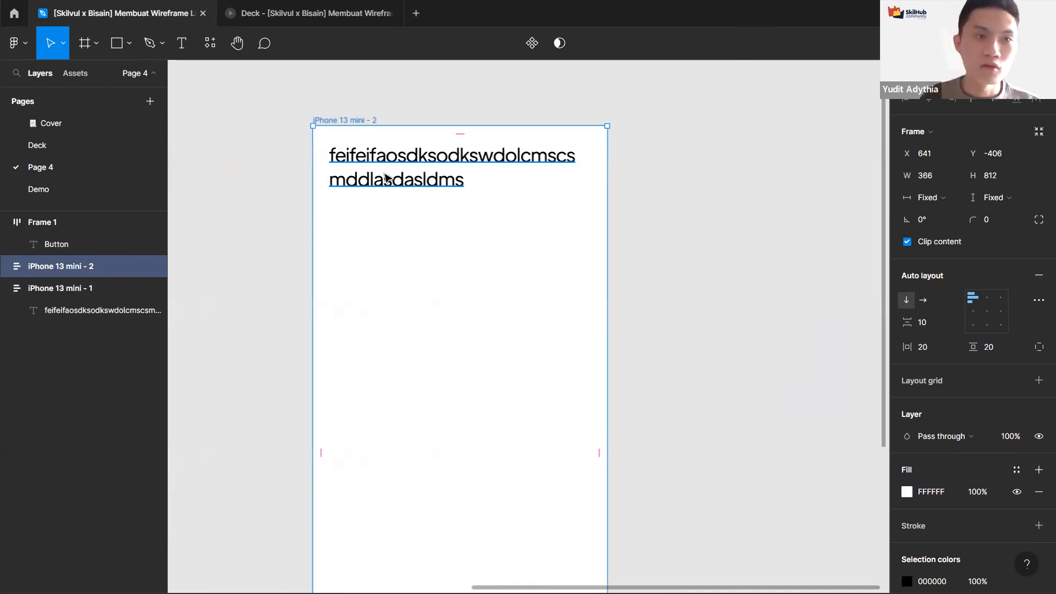
# Step: Select the text inside the duplicated phone frame and open the Iconify plugin
pyautogui.click(386, 177)
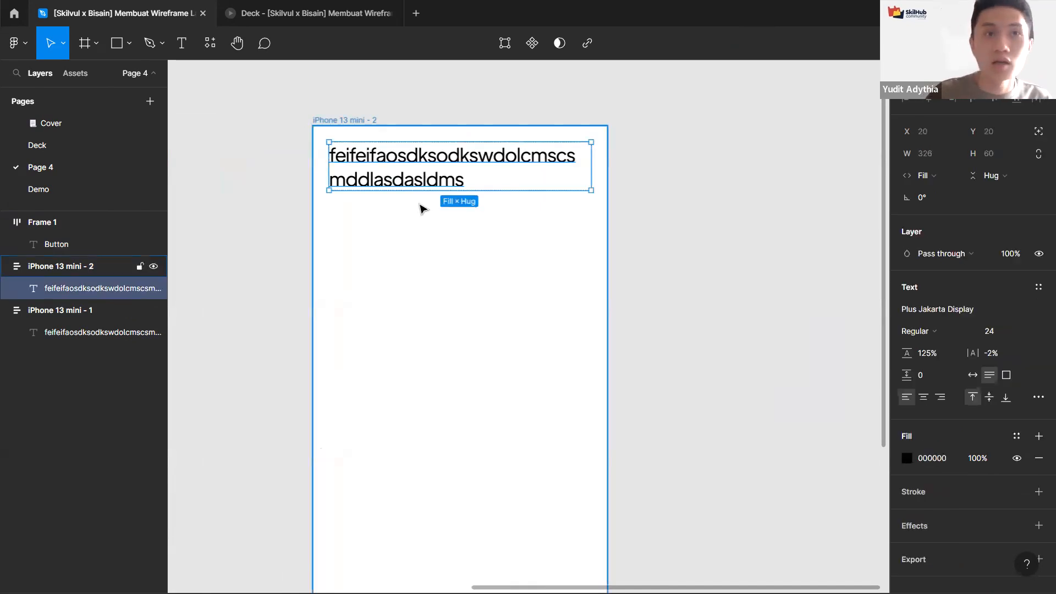
pyautogui.hotkey('ctrl', '/')
pyautogui.write('icon')
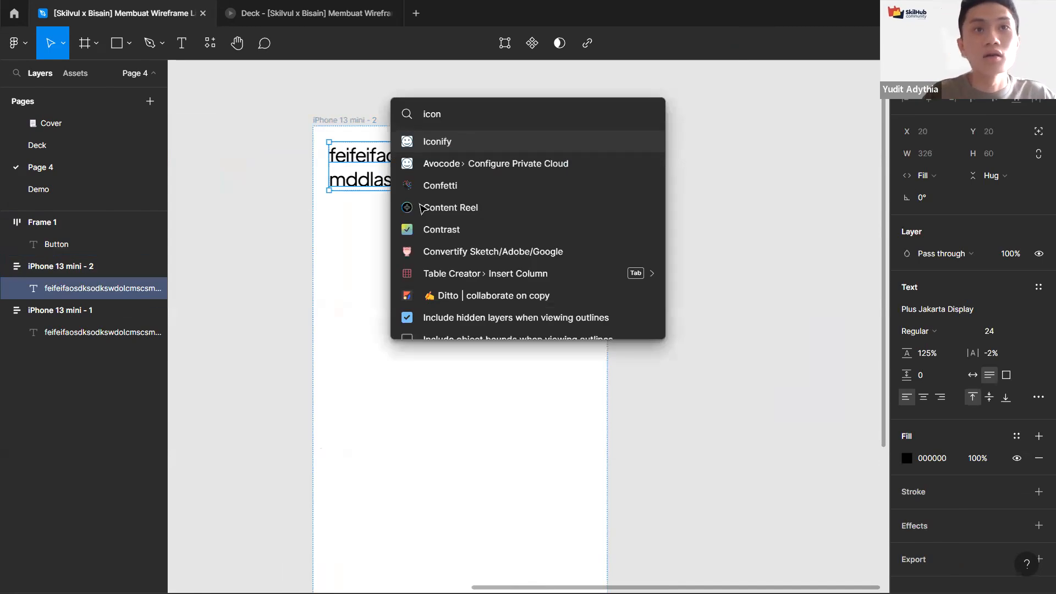
pyautogui.press('Return')
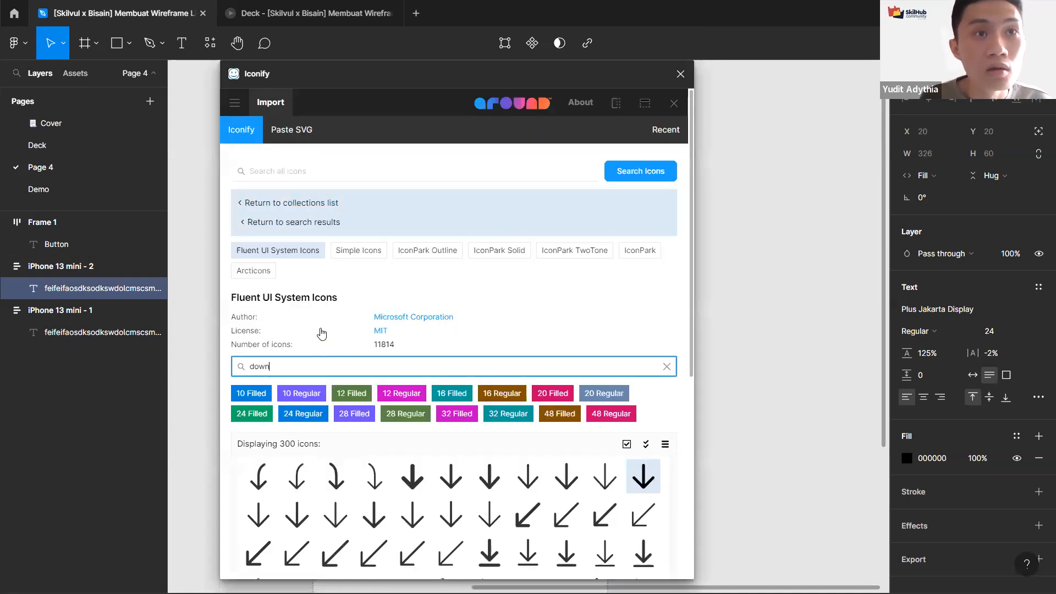
# Step: Search the Fluent UI System Icons collection for "chevron left"
pyautogui.scroll(-2, 300, 346)
pyautogui.scroll(2, 301, 364)
pyautogui.doubleClick(302, 365)
pyautogui.write('chevron')
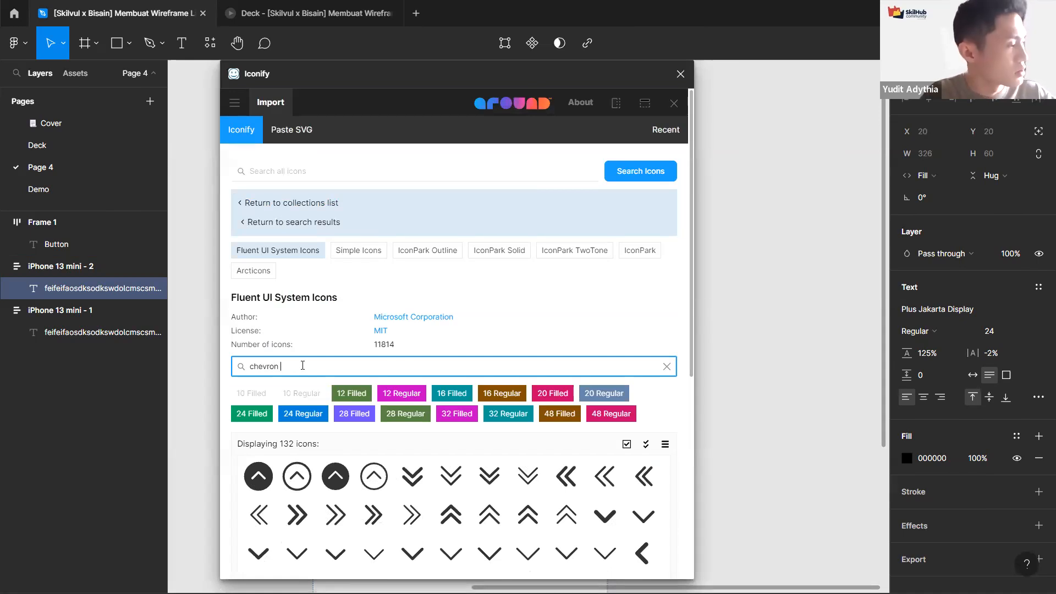
pyautogui.write(' left')
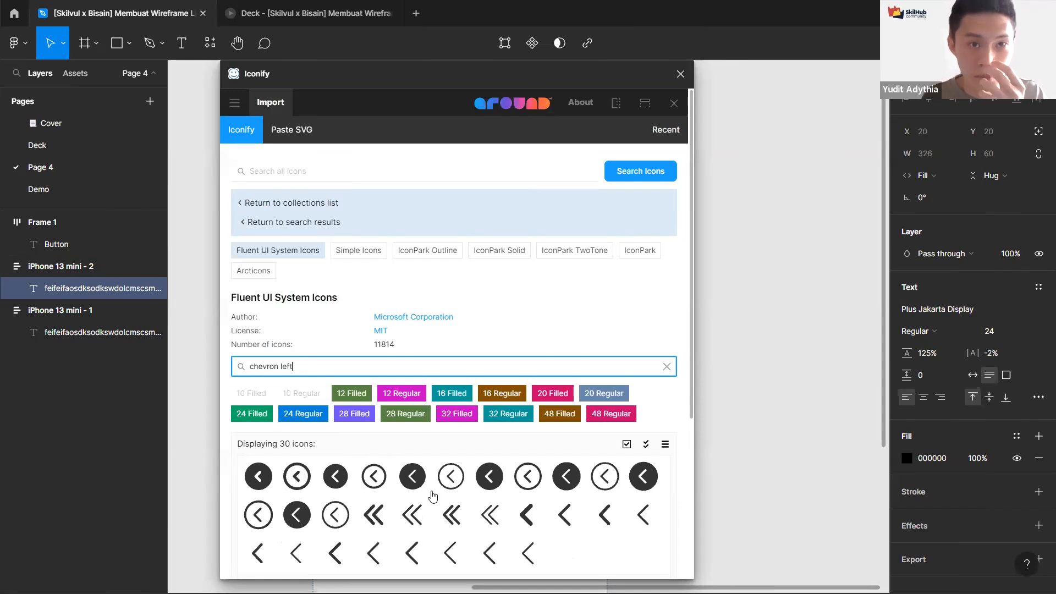
# Step: Import the chevron-left-24-filled icon into the duplicated phone frame and close the plugin
pyautogui.click(335, 553)
pyautogui.scroll(-4, 433, 496)
pyautogui.click(468, 557)
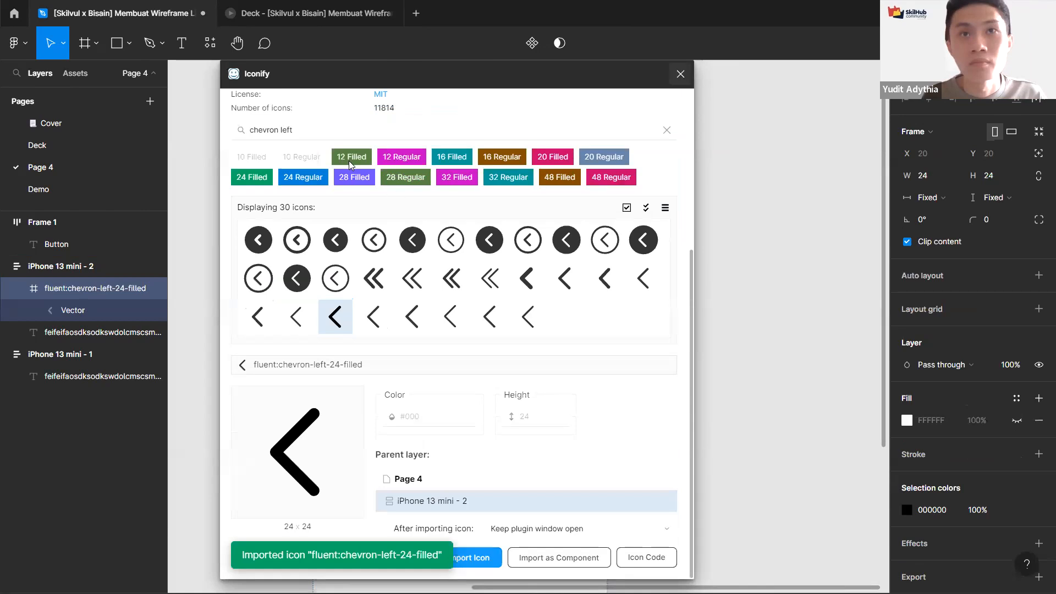
pyautogui.click(680, 73)
# Step: Delete the placeholder text from the duplicated phone frame
pyautogui.click(577, 181)
pyautogui.press('Delete')
pyautogui.hscroll(-3, 578, 181)
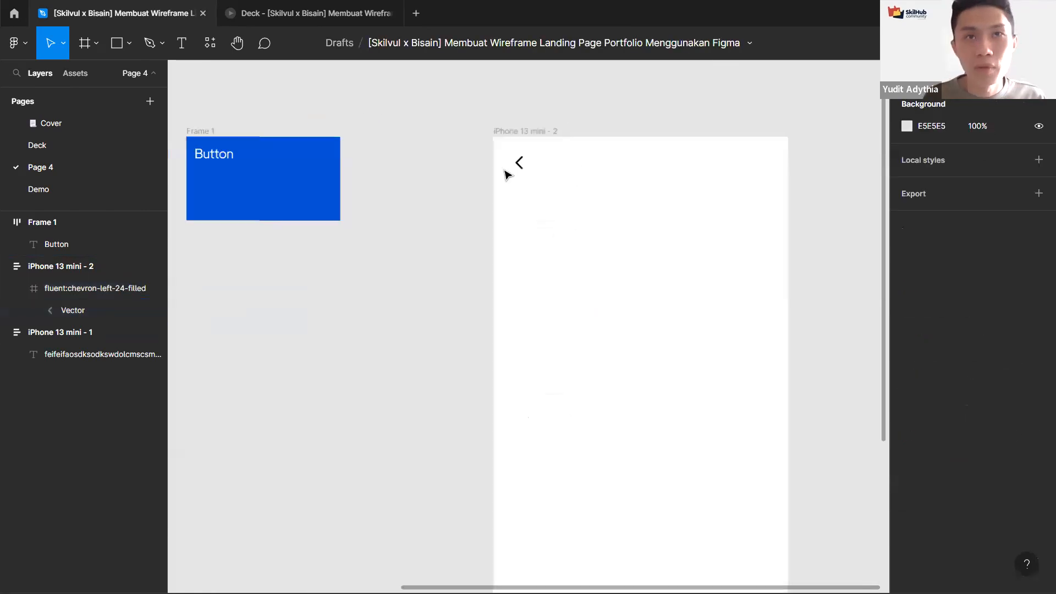
# Step: In prototype mode, connect the chevron icon to the first iPhone 13 mini frame
pyautogui.scroll(-3, 504, 174)
pyautogui.hscroll(-1, 428, 209)
pyautogui.click(570, 167)
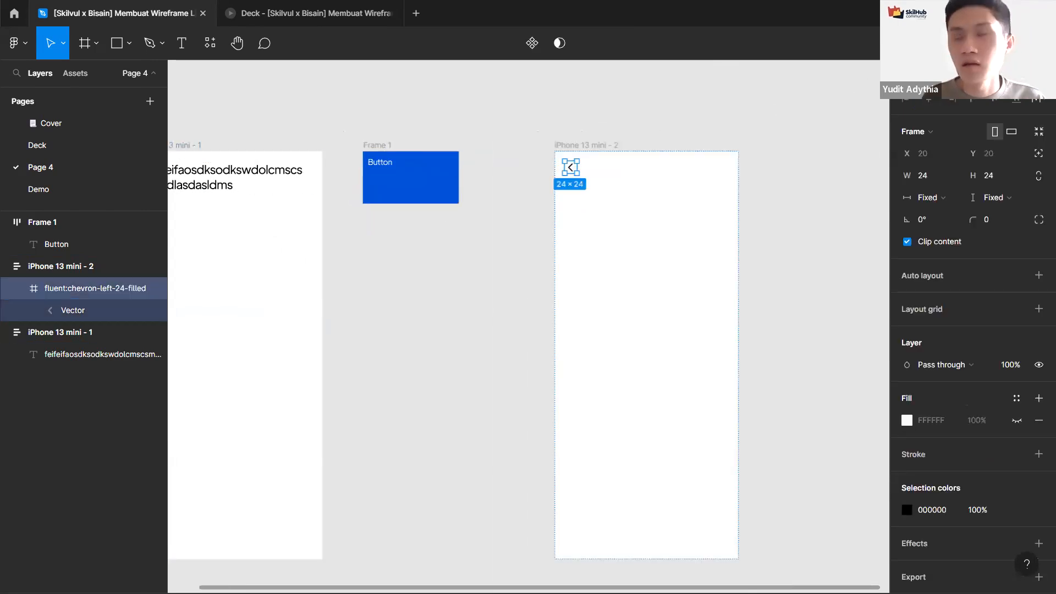
pyautogui.hotkey('shift', 'e')
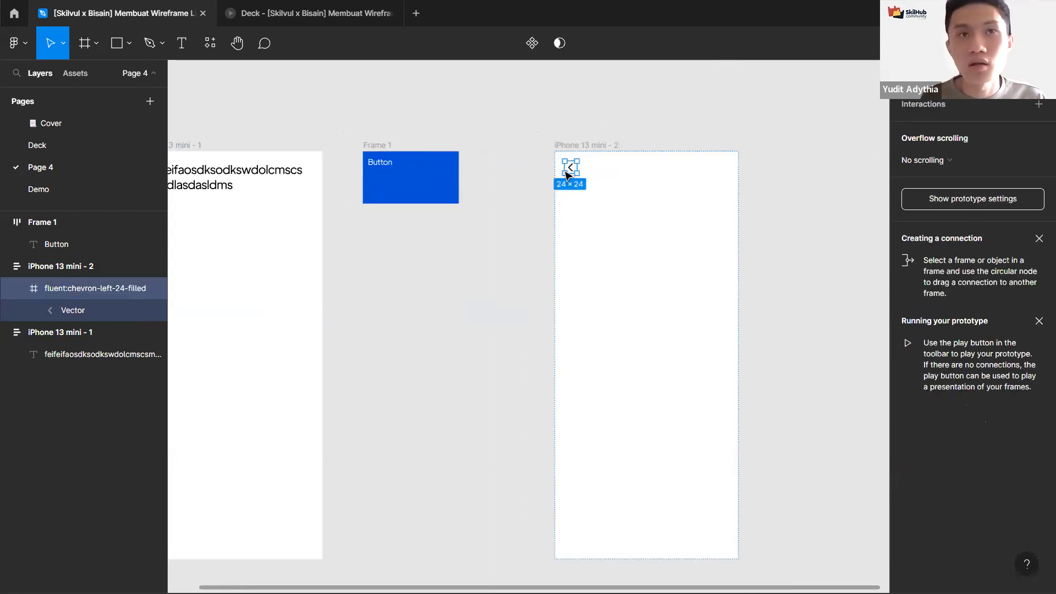
pyautogui.moveTo(578, 168); pyautogui.dragTo(323, 355)
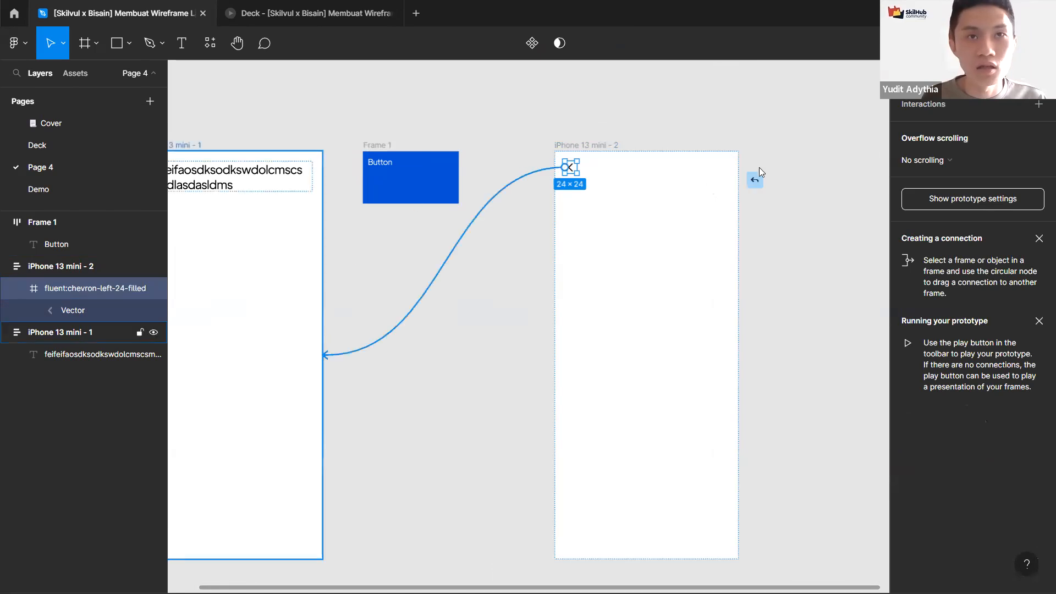
# Step: Set the chevron interaction's animation to Dissolve
pyautogui.click(780, 329)
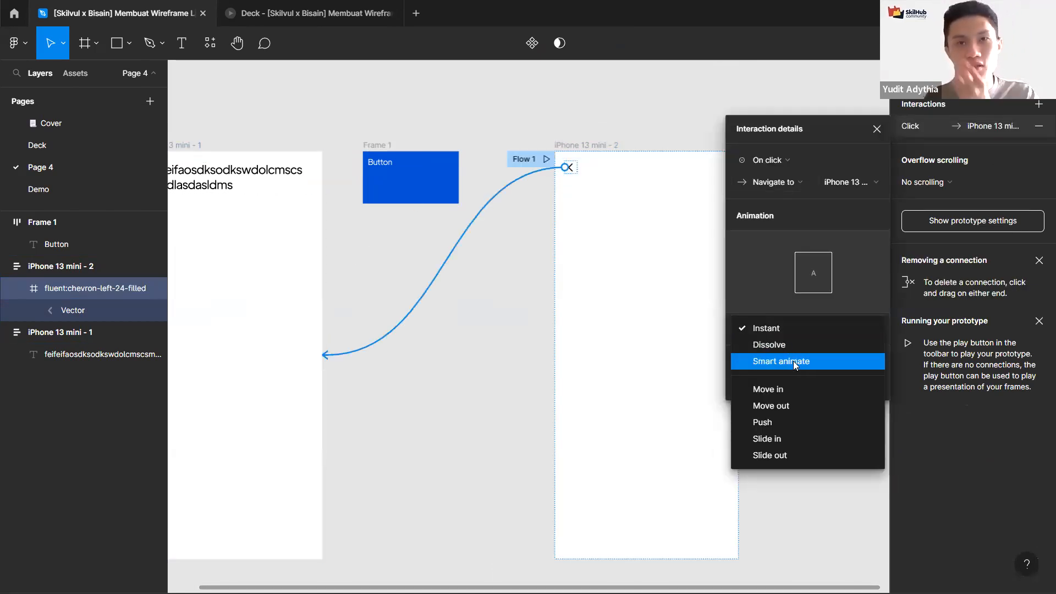
pyautogui.click(798, 172)
pyautogui.click(798, 179)
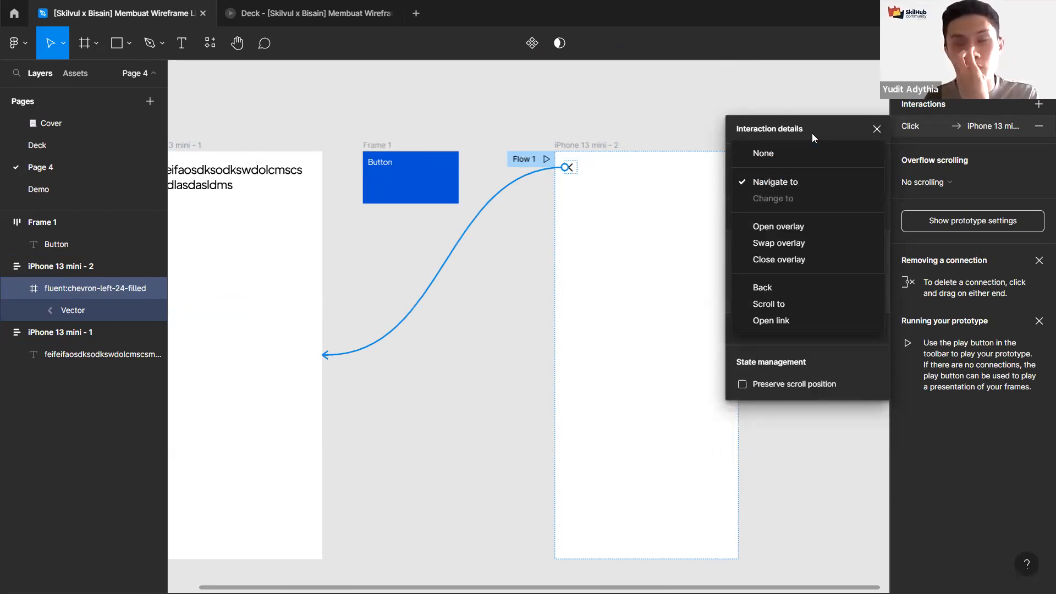
pyautogui.click(778, 333)
pyautogui.click(783, 340)
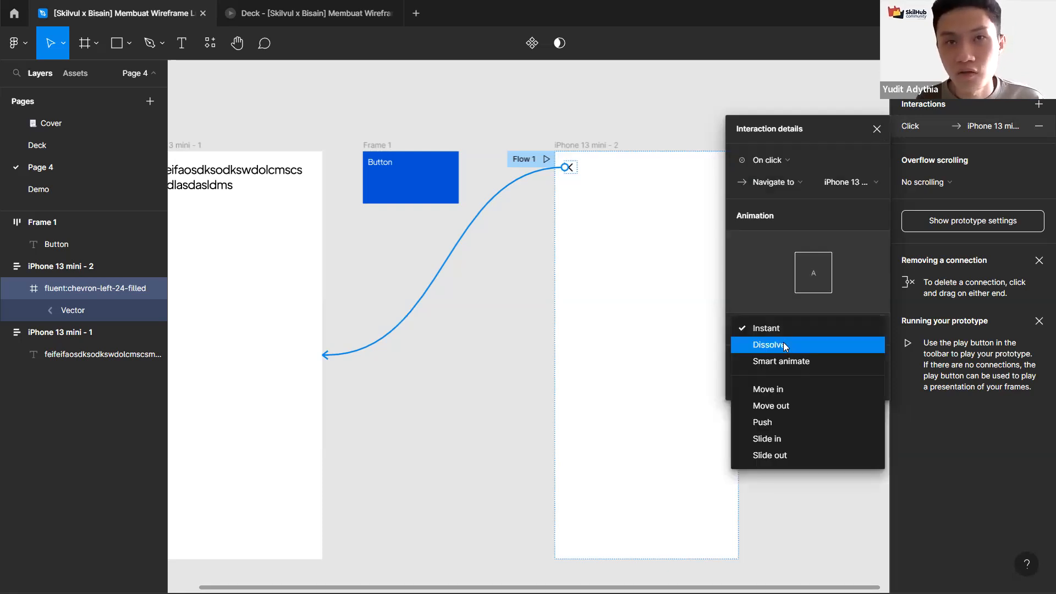
pyautogui.click(783, 344)
pyautogui.click(775, 350)
pyautogui.click(781, 364)
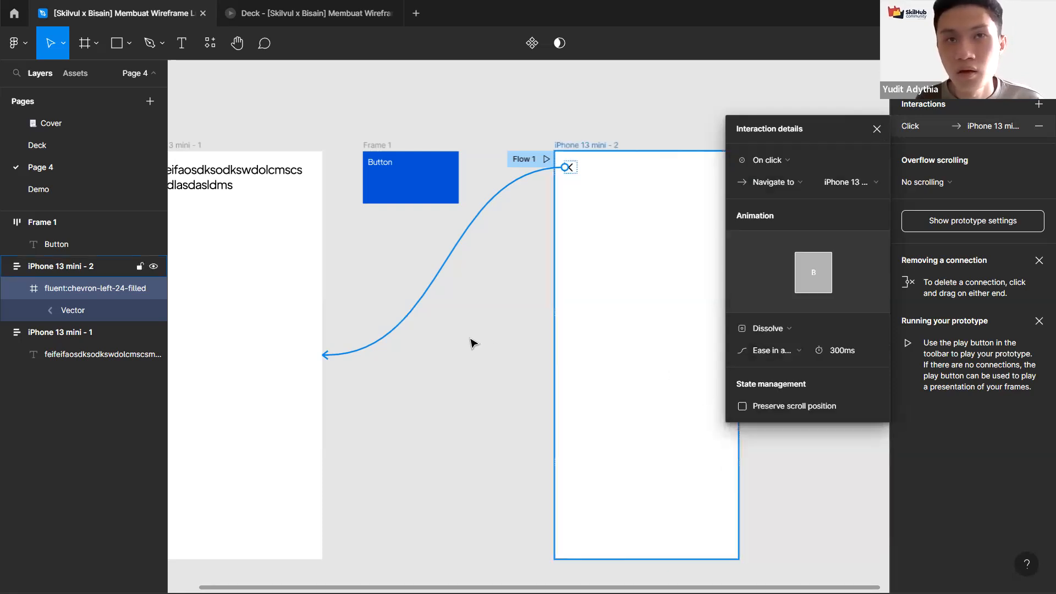
pyautogui.click(549, 102)
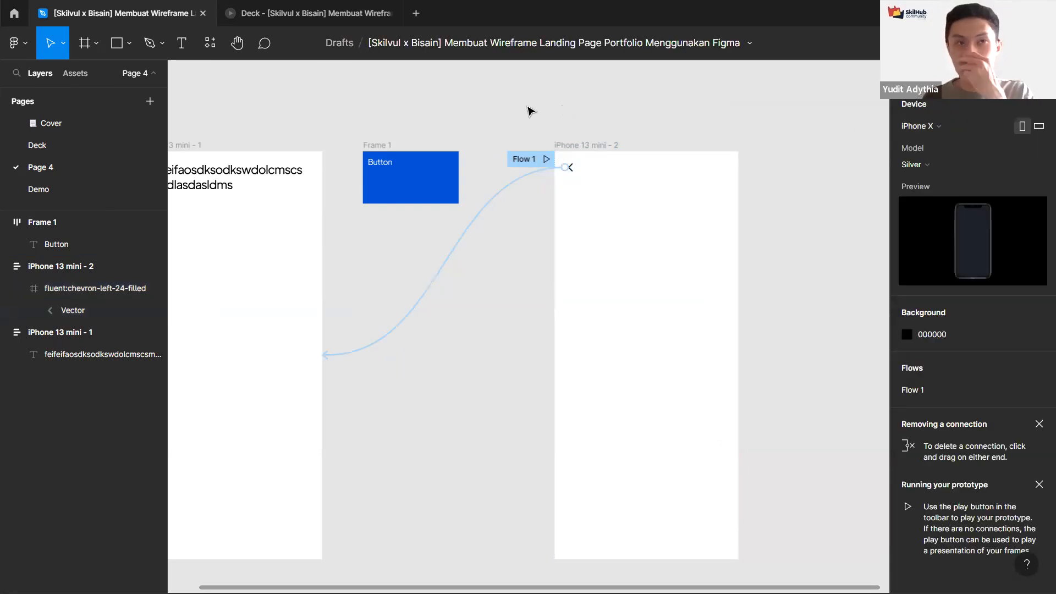
# Step: Review the second phone frame's flow starting point and connection in prototype mode
pyautogui.hotkey('shift', 'e')
pyautogui.moveTo(586, 131); pyautogui.dragTo(627, 143)
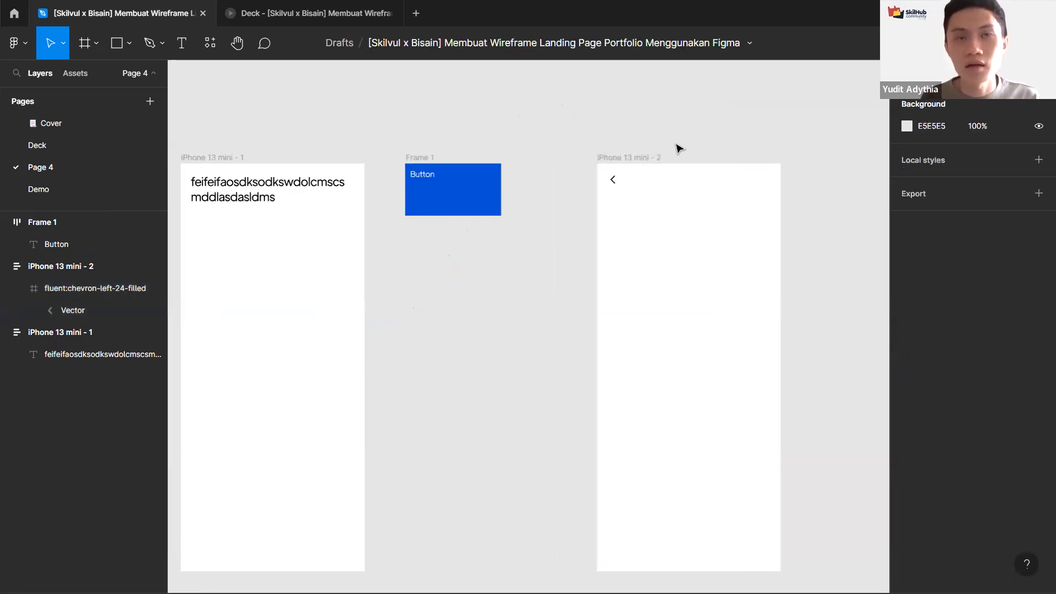
pyautogui.click(644, 158)
pyautogui.hotkey('shift', 'e')
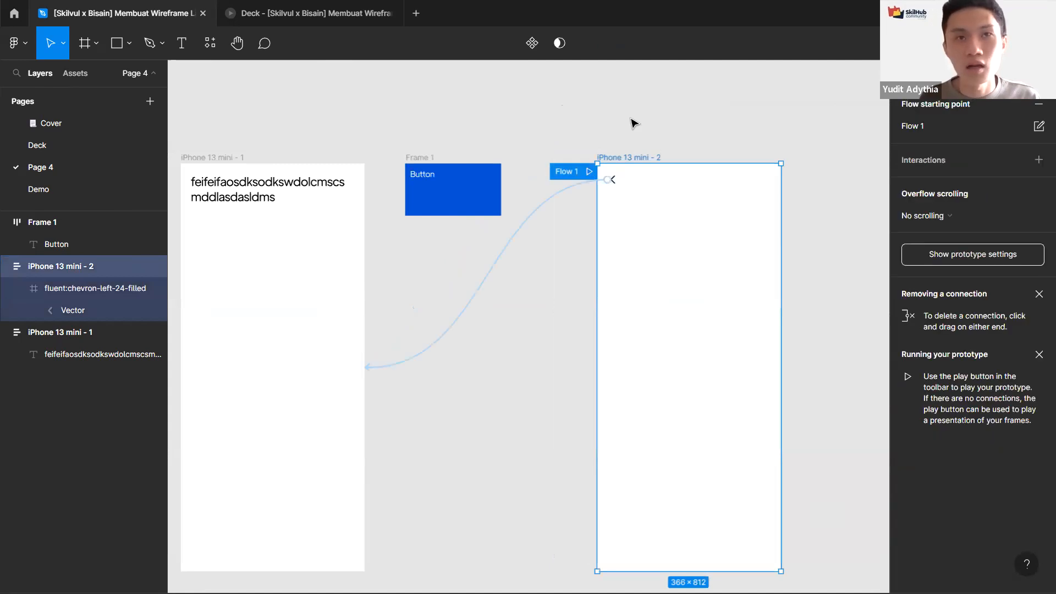
pyautogui.scroll(-2, 556, 122)
pyautogui.scroll(3, 565, 134)
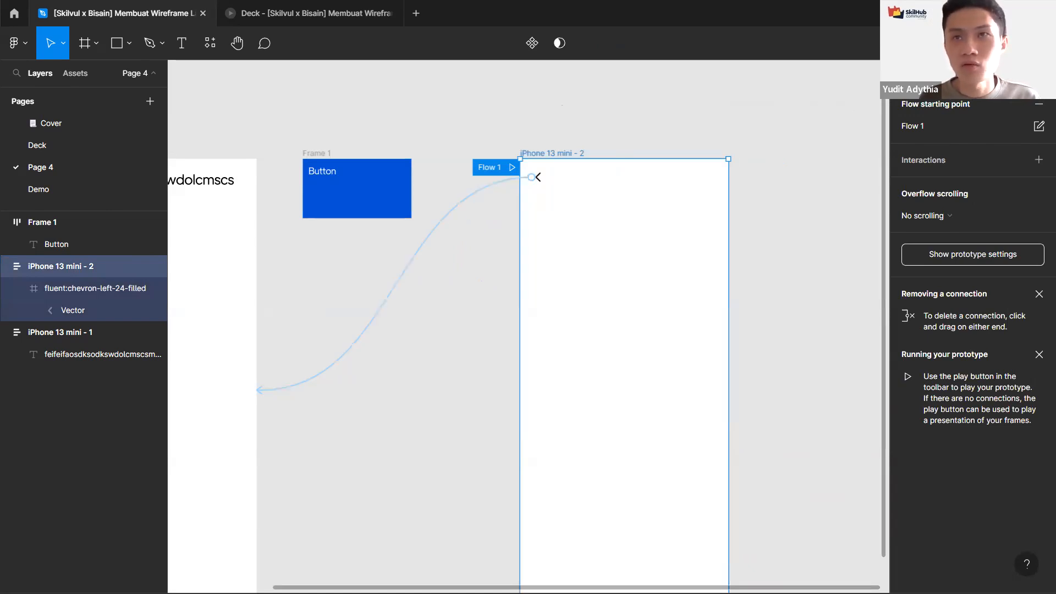
pyautogui.click(492, 79)
pyautogui.hscroll(5, 492, 79)
# Step: Add a new iPhone 13 mini frame beside the second phone frame
pyautogui.press('f')
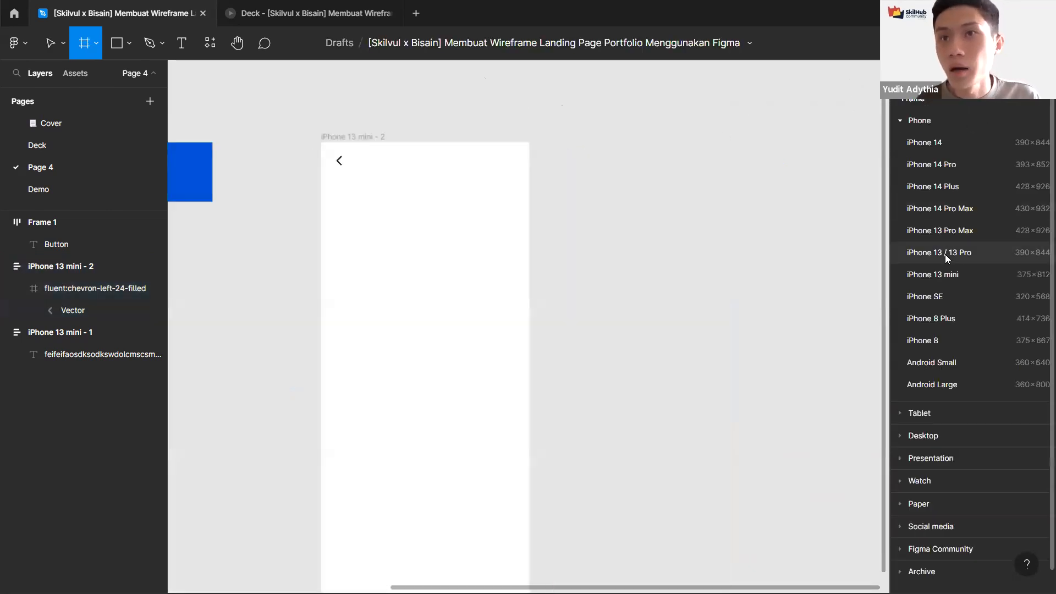
pyautogui.click(932, 273)
pyautogui.moveTo(643, 165); pyautogui.dragTo(753, 214)
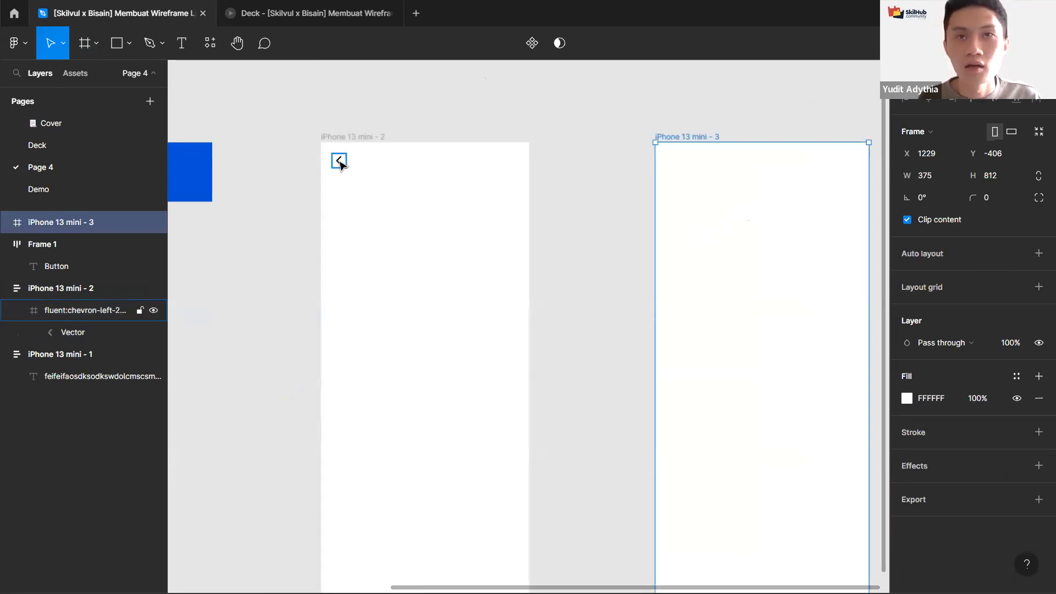
# Step: Paste the connected back chevron into the third iPhone 13 mini frame and view all frames in prototype mode
pyautogui.click(338, 162)
pyautogui.click(691, 137)
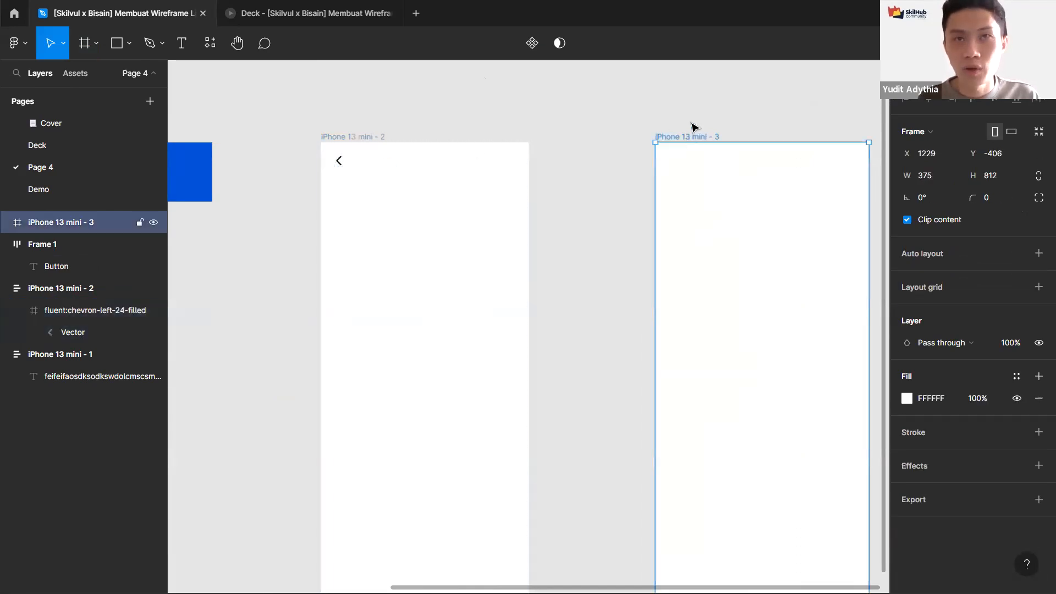
pyautogui.hotkey('ctrl', 'v')
pyautogui.hotkey('shift', 'e')
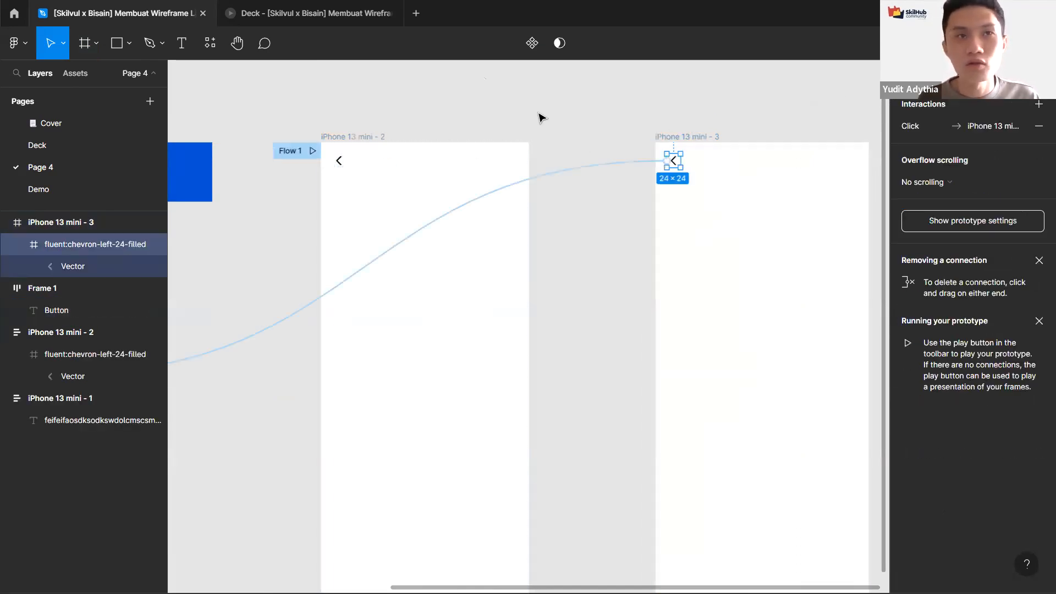
pyautogui.click(528, 117)
pyautogui.hotkey('shift', '1')
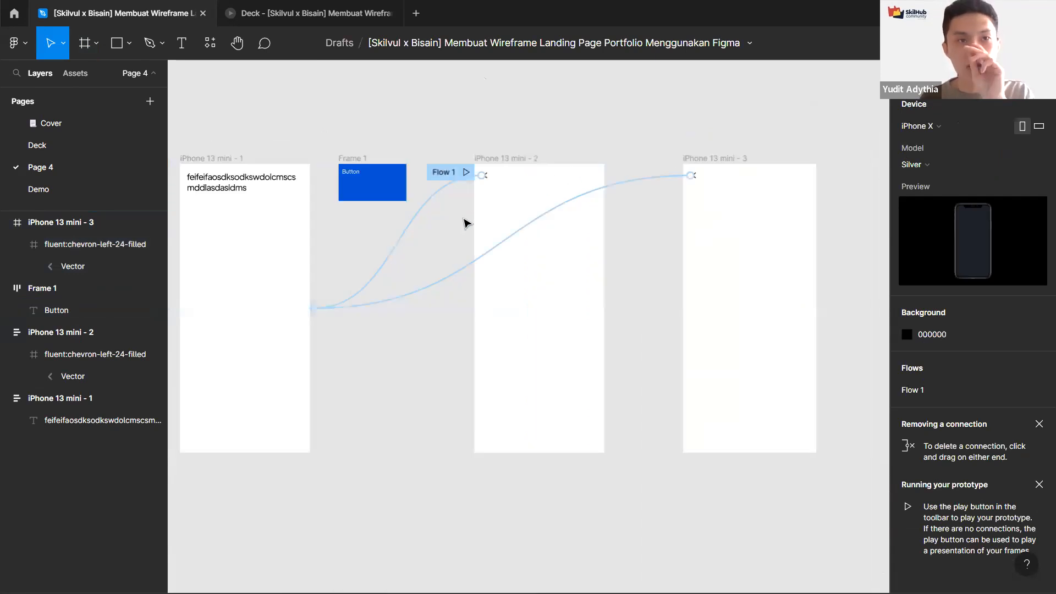
# Step: Review both chevron connections leading back to the first phone frame
pyautogui.click(616, 187)
pyautogui.click(756, 151)
pyautogui.scroll(5, 756, 152)
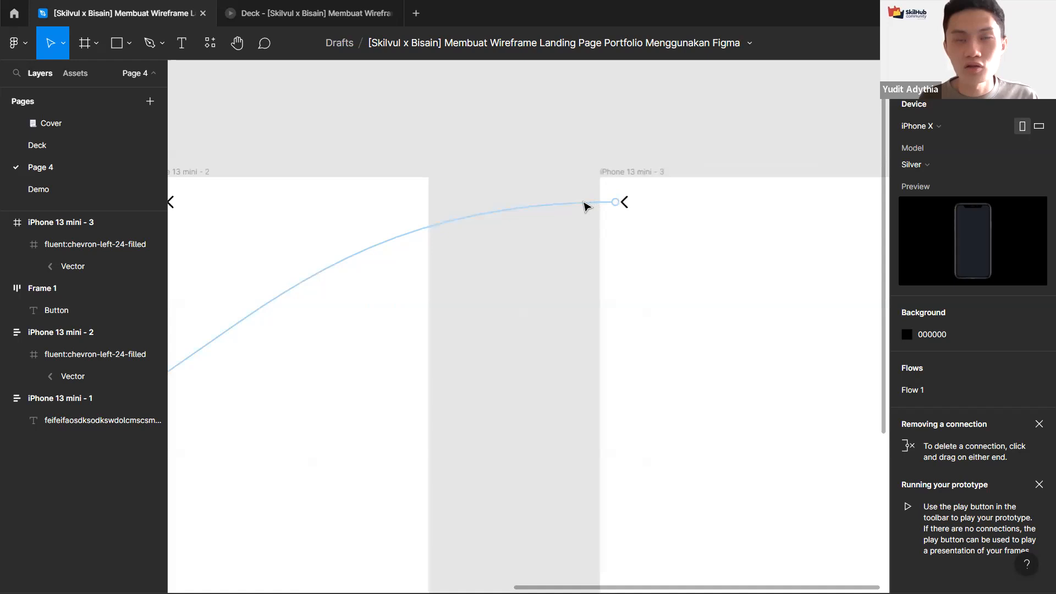
pyautogui.scroll(-5, 584, 206)
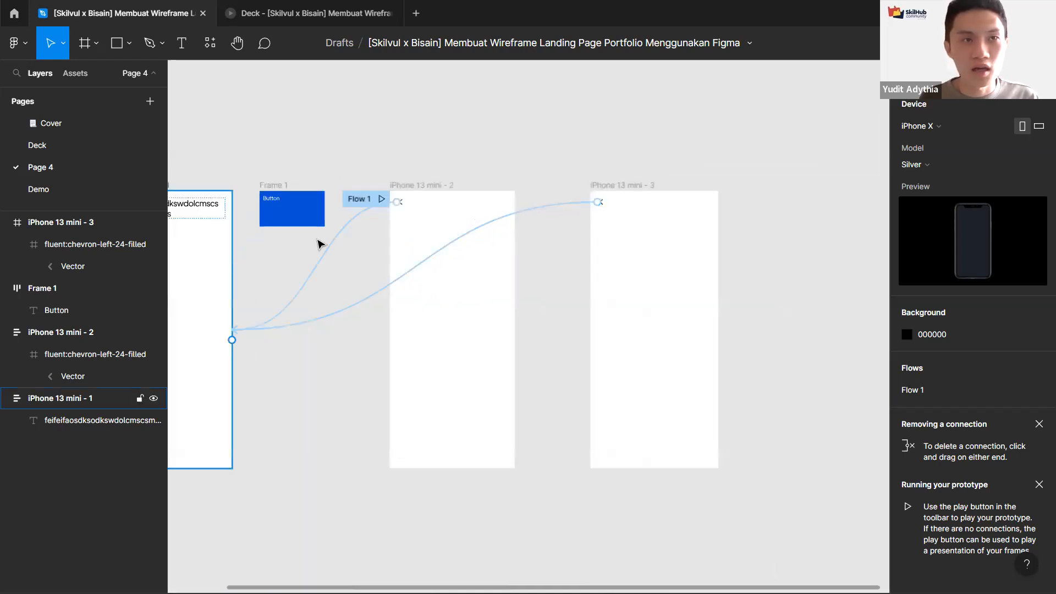
pyautogui.hscroll(-3, 318, 243)
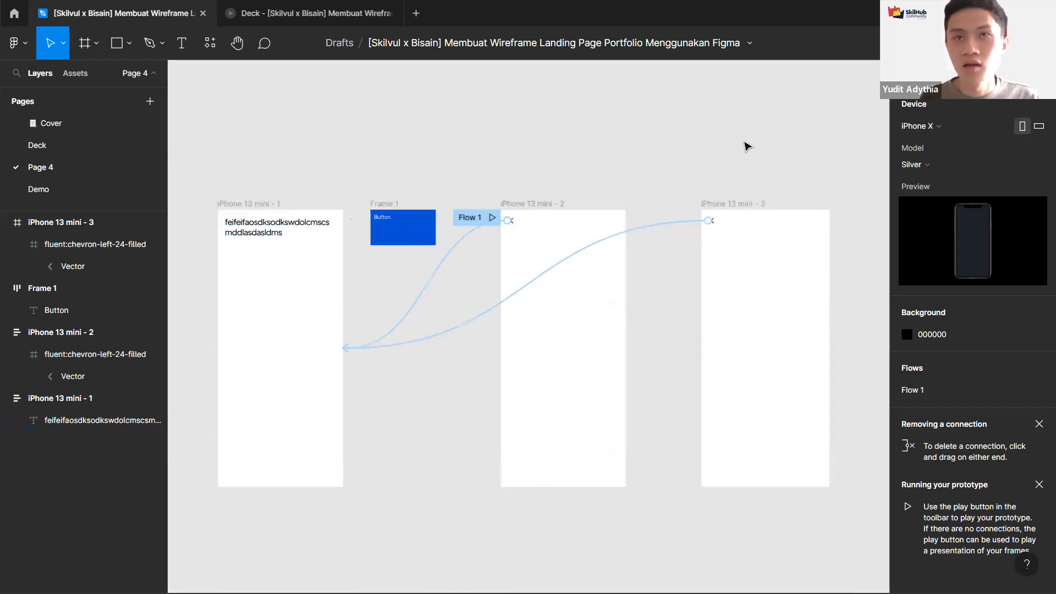
# Step: Compare the chevron positions in the second and third phone frames in design mode
pyautogui.hotkey('shift', 'e')
pyautogui.scroll(5, 660, 197)
pyautogui.moveTo(616, 179); pyautogui.dragTo(556, 146)
pyautogui.click(192, 254)
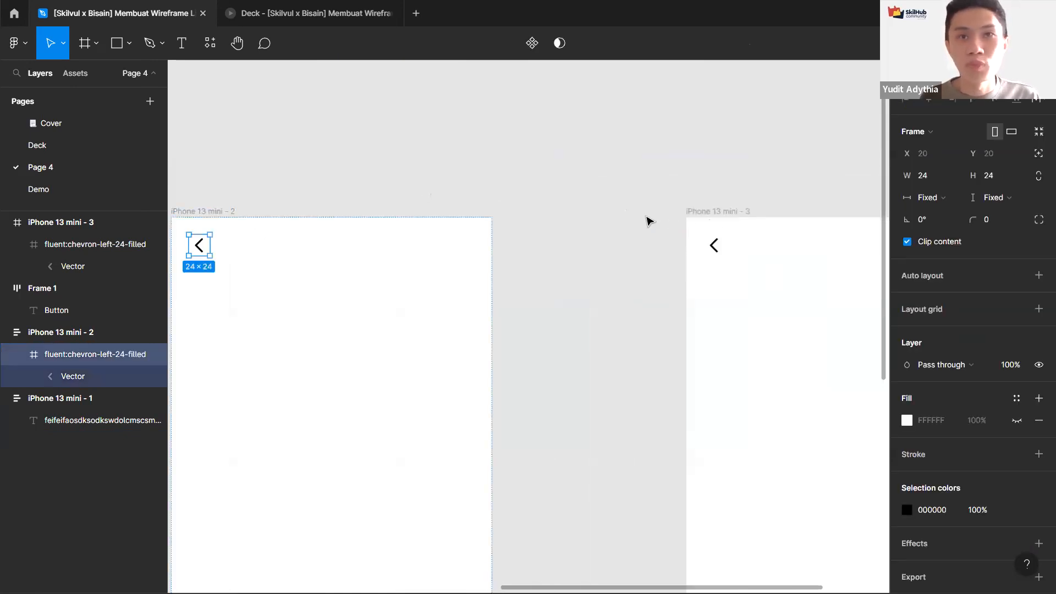
pyautogui.moveTo(634, 214); pyautogui.dragTo(608, 208)
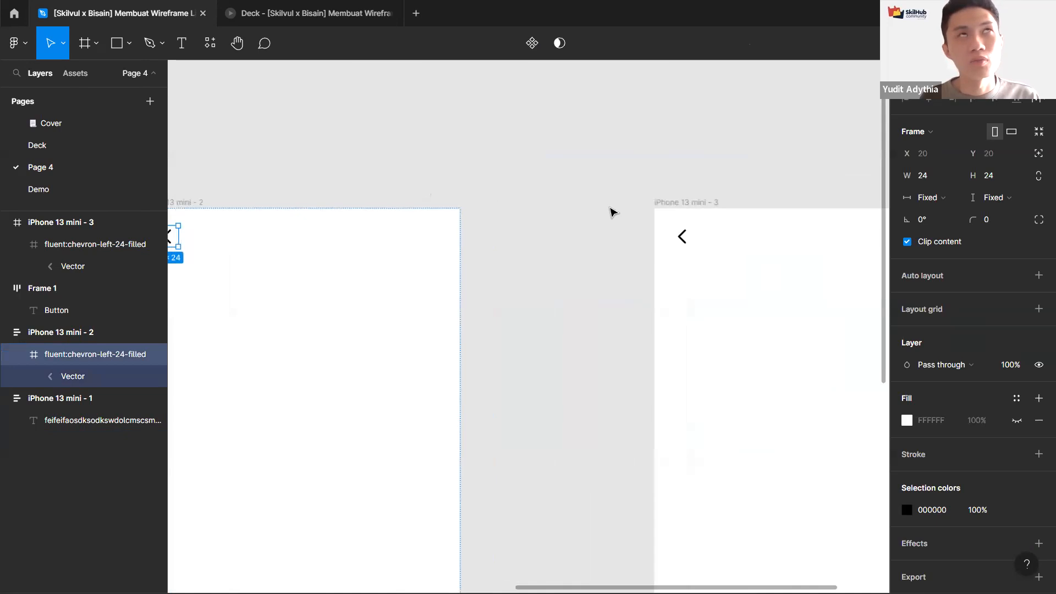
pyautogui.scroll(-2, 612, 212)
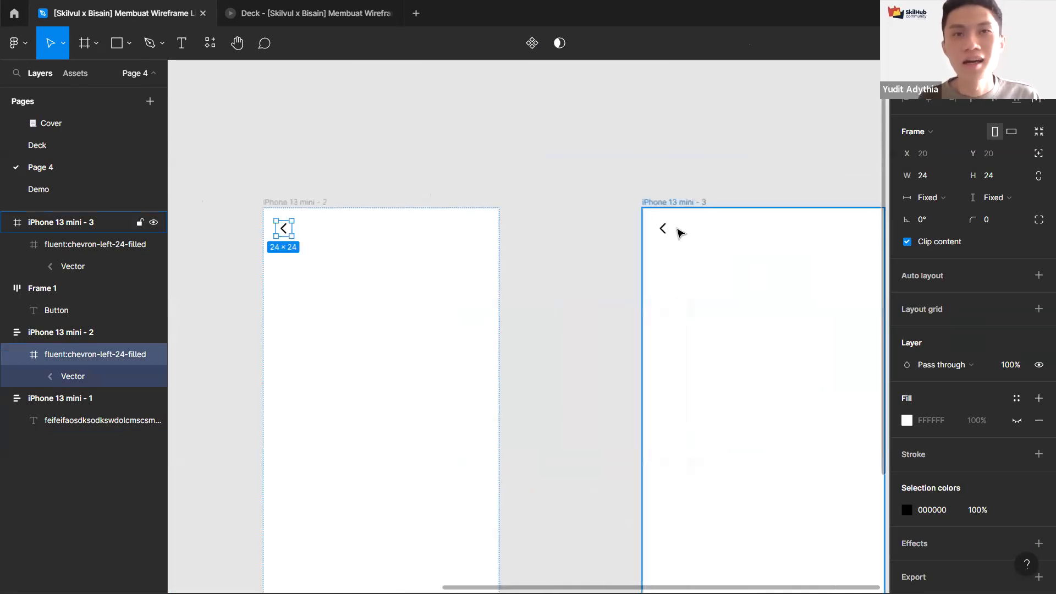
pyautogui.hscroll(3, 593, 190)
pyautogui.scroll(-1, 594, 189)
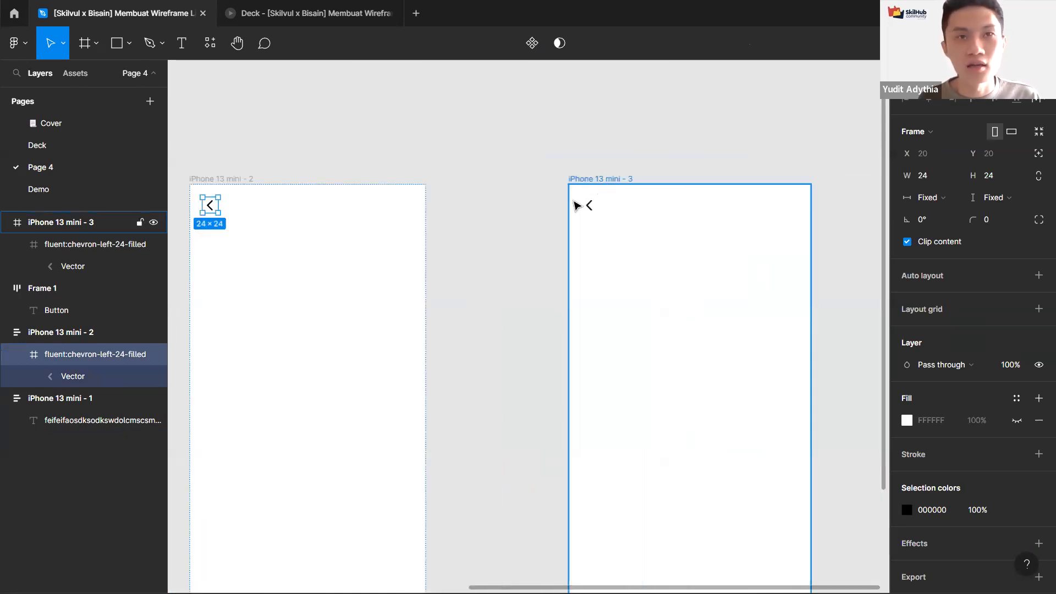
pyautogui.click(517, 184)
pyautogui.click(209, 206)
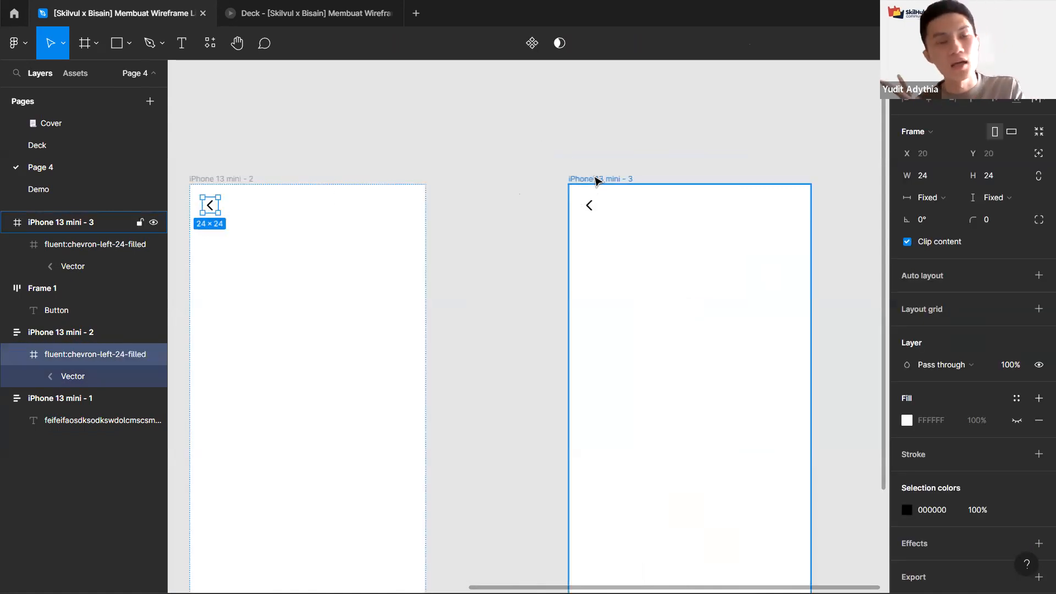
pyautogui.click(626, 175)
pyautogui.hscroll(-3, 626, 175)
# Step: Switch between prototype and design modes to review the frames and their connections
pyautogui.click(955, 74)
pyautogui.scroll(-1, 584, 151)
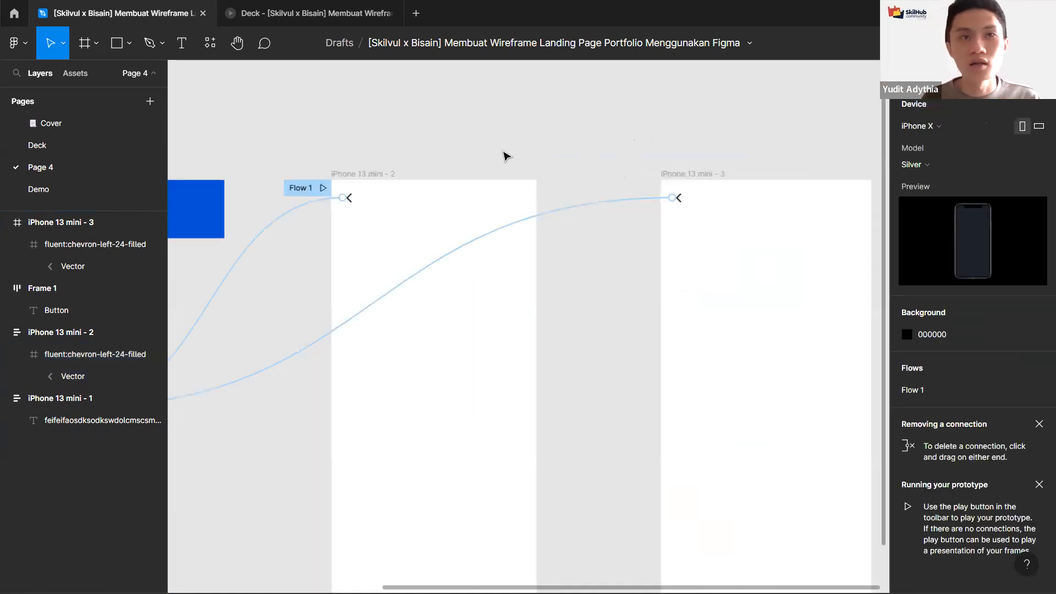
pyautogui.scroll(-2, 572, 171)
pyautogui.hscroll(-3, 572, 172)
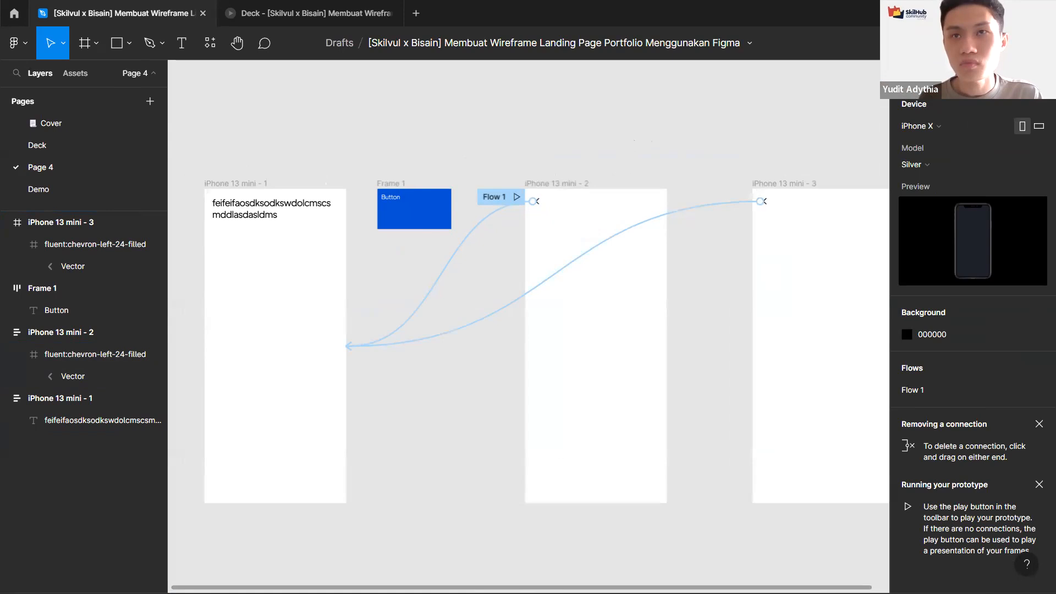
pyautogui.click(913, 74)
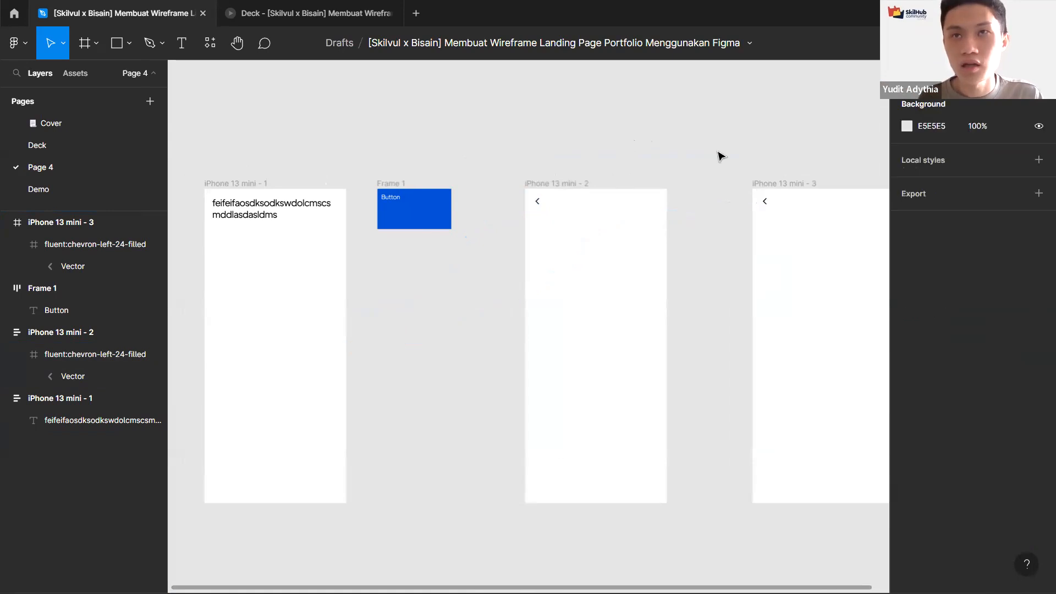
pyautogui.hscroll(5, 720, 156)
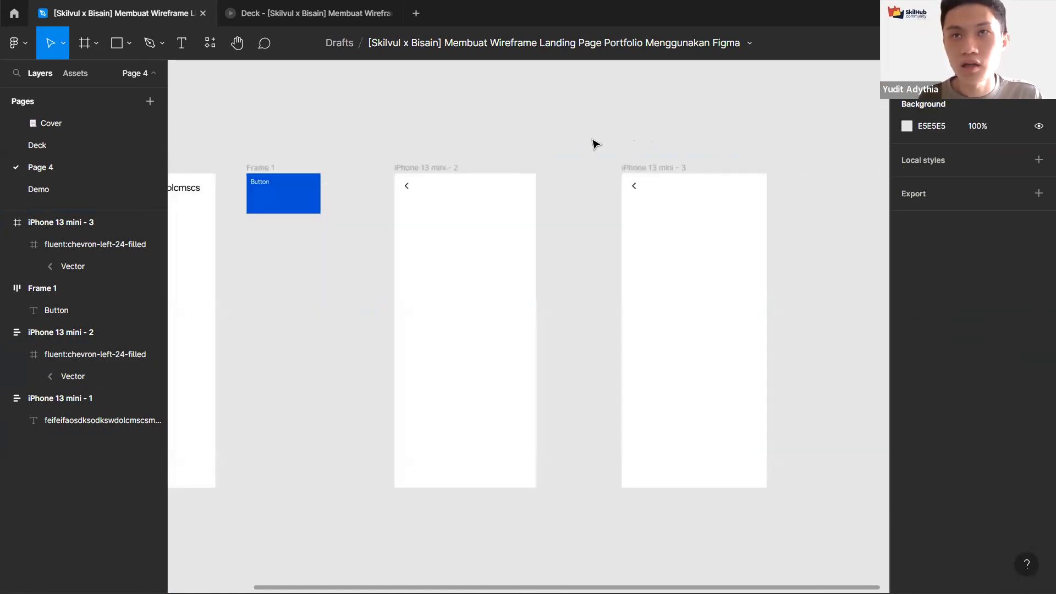
pyautogui.hscroll(1, 535, 132)
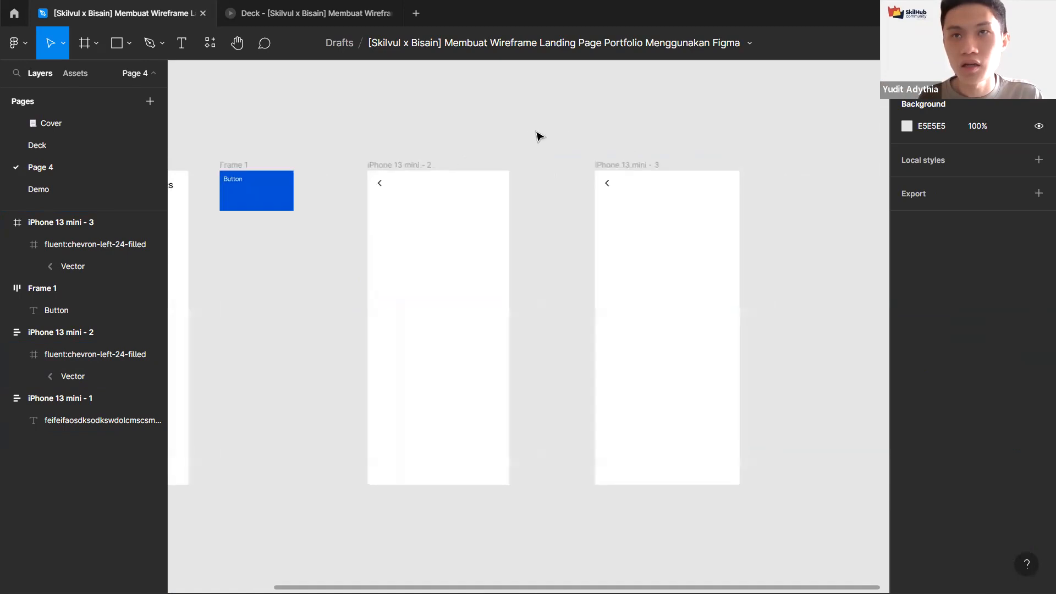
pyautogui.hscroll(1, 539, 137)
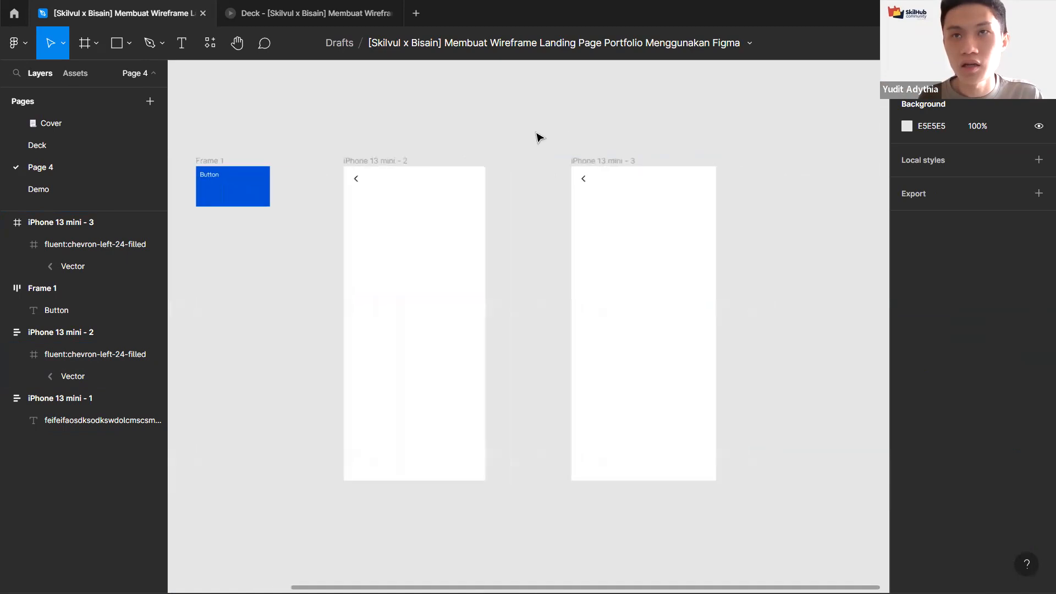
pyautogui.scroll(-2, 539, 137)
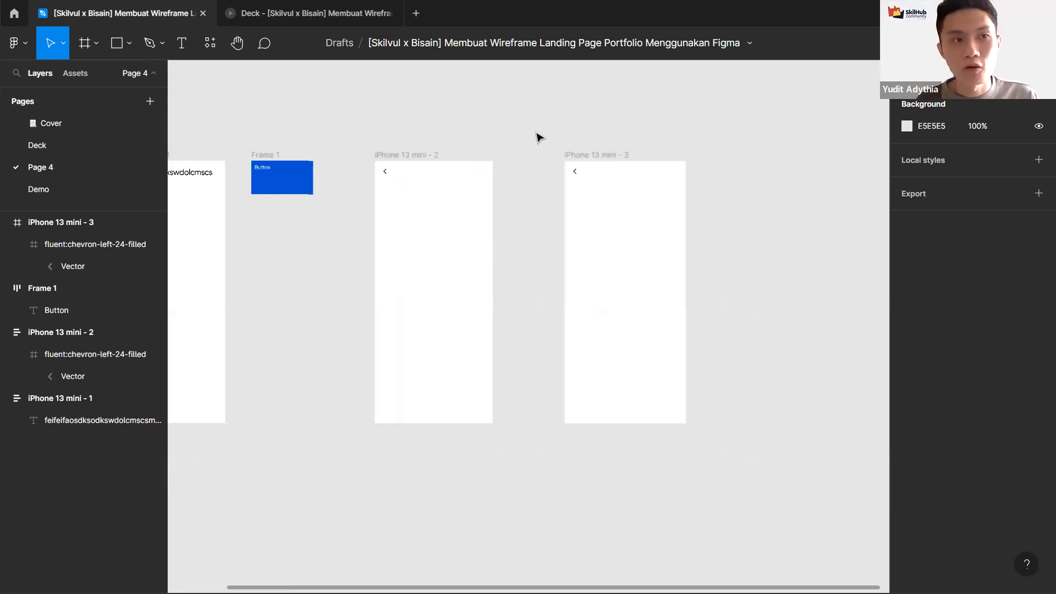
pyautogui.scroll(2, 538, 137)
# Step: Draw a new frame about 325 × 221 to the right of the third phone frame
pyautogui.press('f')
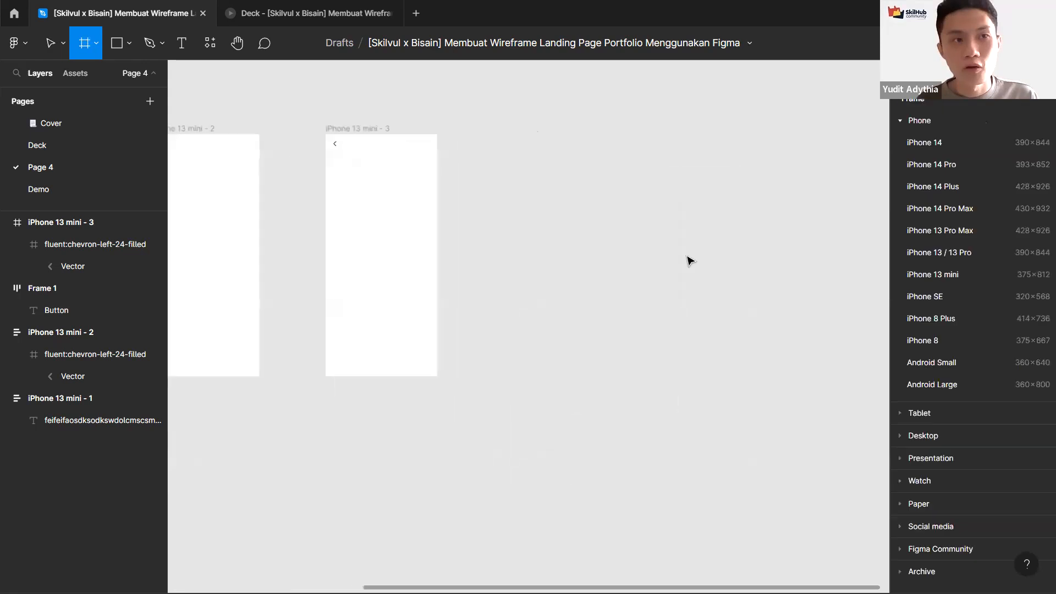
pyautogui.moveTo(483, 211); pyautogui.dragTo(600, 297)
pyautogui.moveTo(682, 258); pyautogui.dragTo(638, 316)
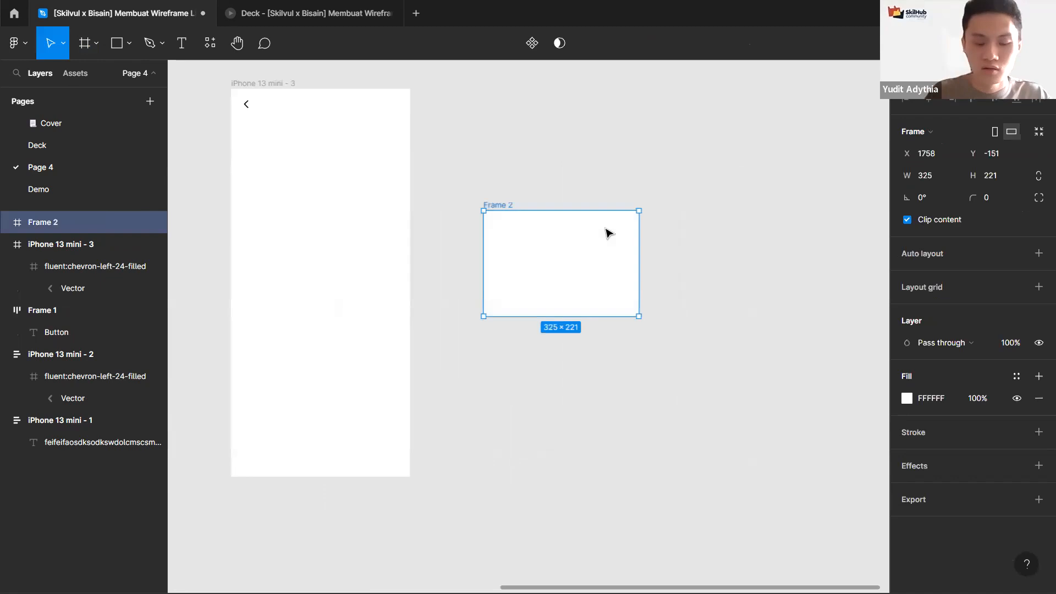
pyautogui.hscroll(-3, 833, 332)
pyautogui.scroll(1, 833, 332)
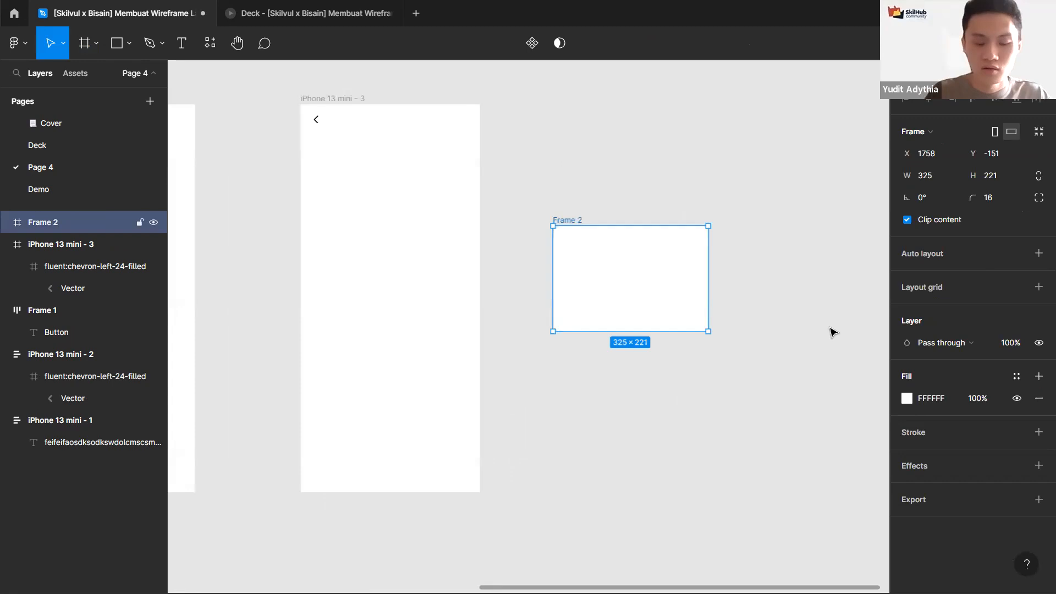
# Step: Add the text "Modal" inside the new frame and centre it horizontally and vertically
pyautogui.press('t')
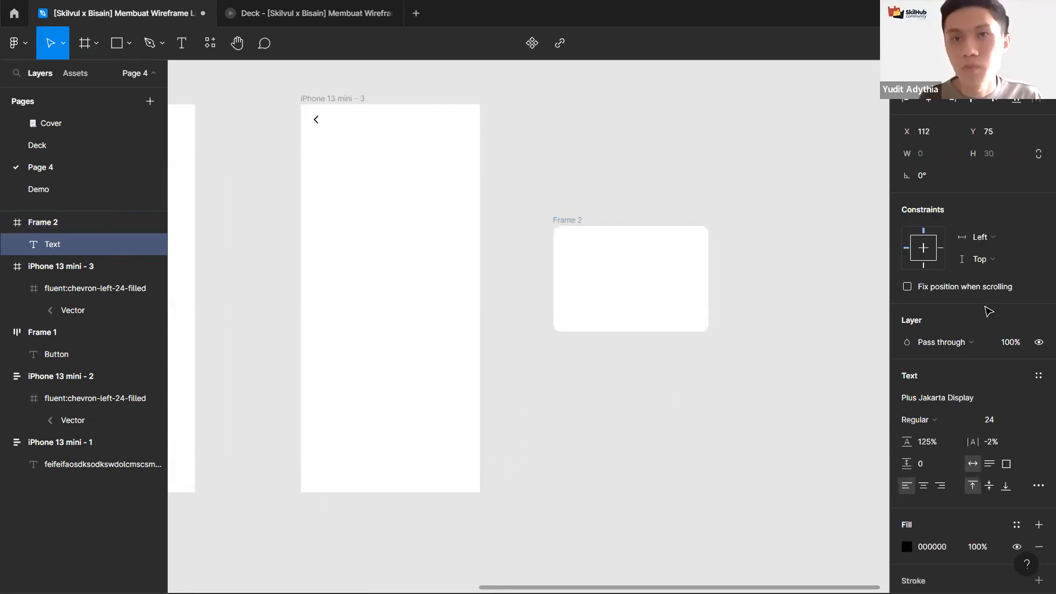
pyautogui.write('Modal')
pyautogui.press('Escape')
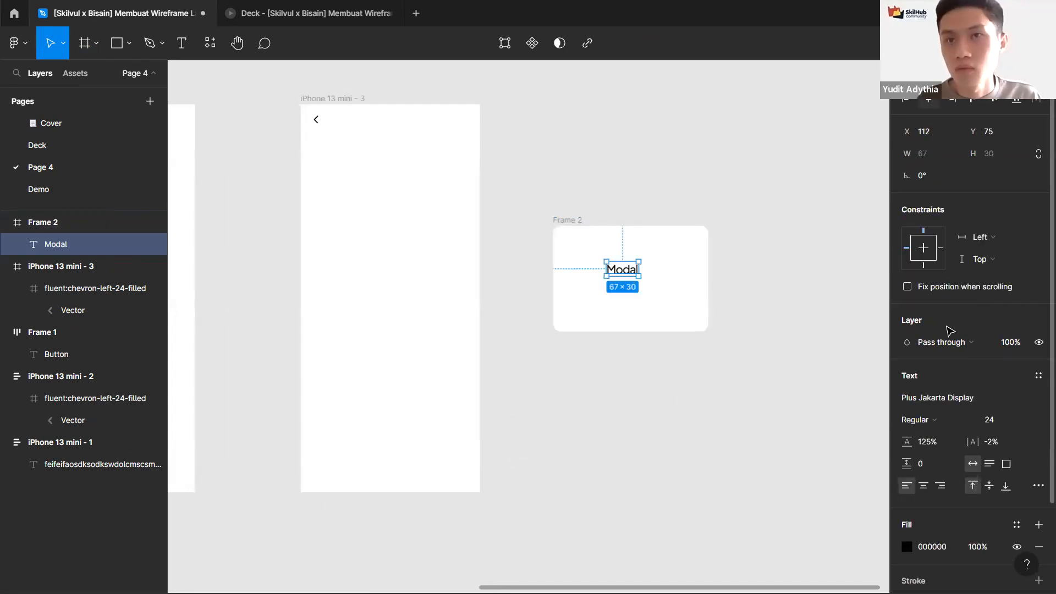
pyautogui.click(928, 100)
pyautogui.click(994, 99)
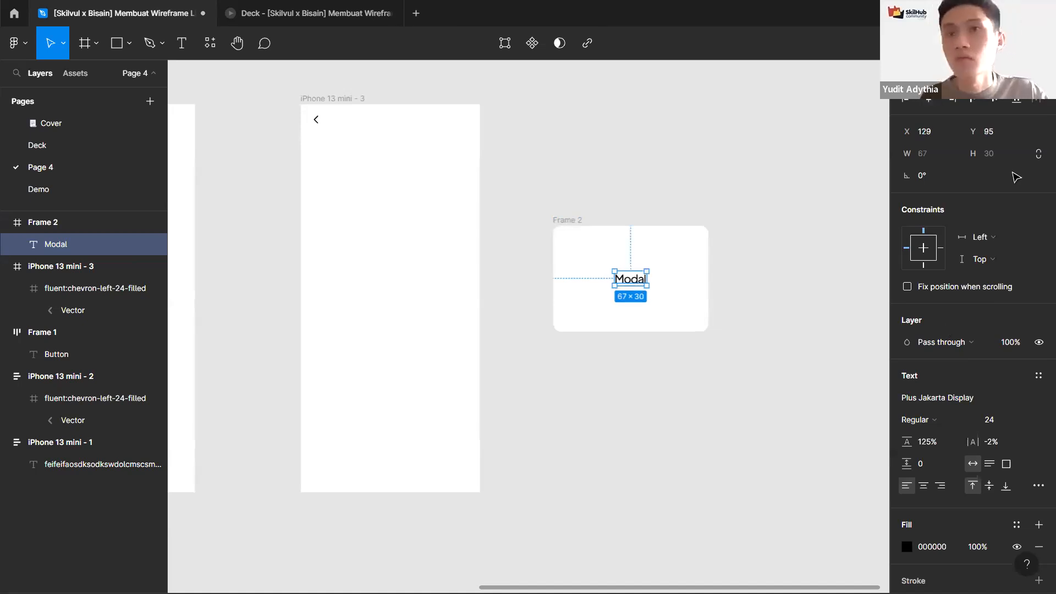
pyautogui.press('Escape')
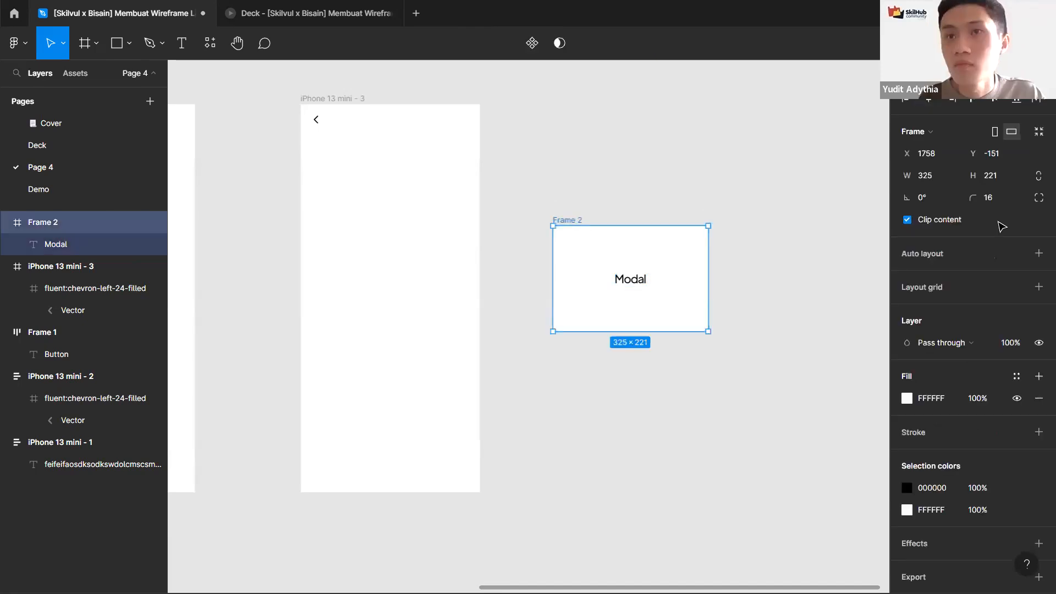
# Step: Paste the blue Button into the third phone frame and move it near the frame's bottom
pyautogui.moveTo(290, 306); pyautogui.dragTo(347, 327)
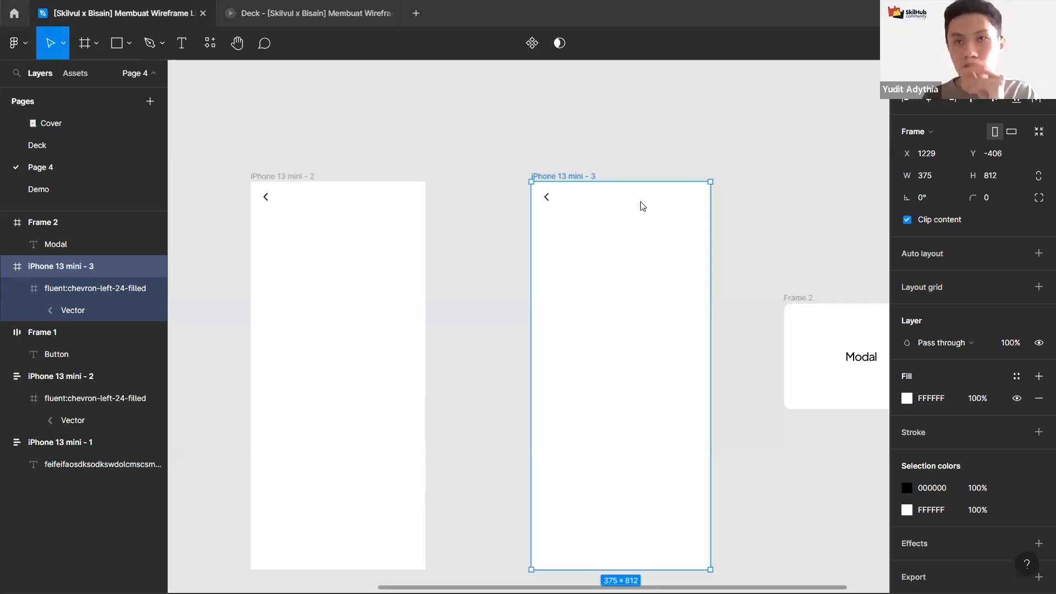
pyautogui.click(304, 129)
pyautogui.hscroll(3, 535, 200)
pyautogui.scroll(-5, 342, 180)
pyautogui.hscroll(-4, 342, 180)
pyautogui.click(350, 205)
pyautogui.scroll(3, 351, 206)
pyautogui.click(708, 192)
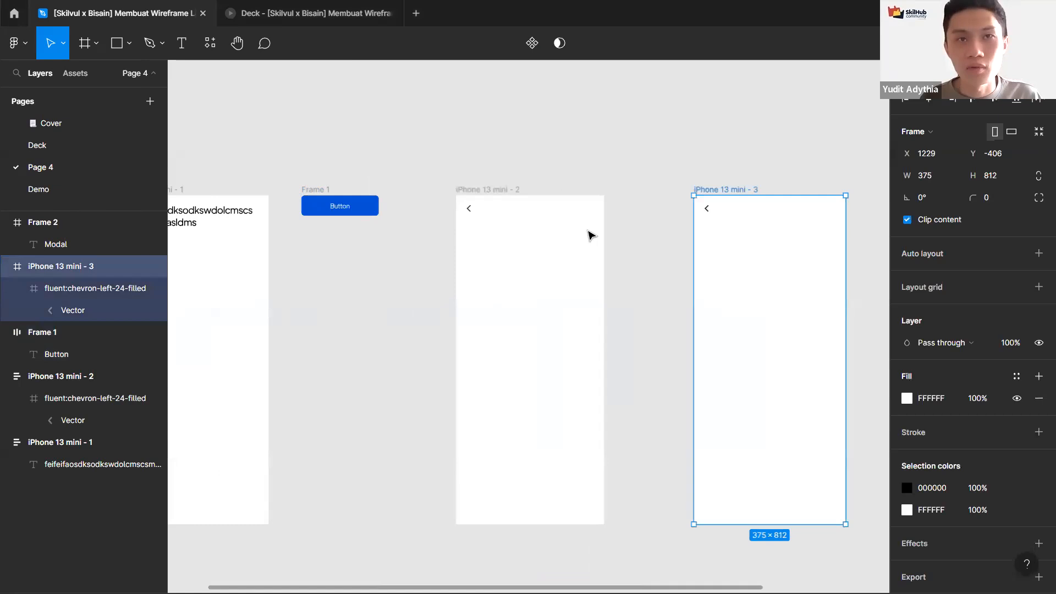
pyautogui.hscroll(4, 589, 236)
pyautogui.scroll(-1, 589, 235)
pyautogui.hotkey('ctrl', 'v')
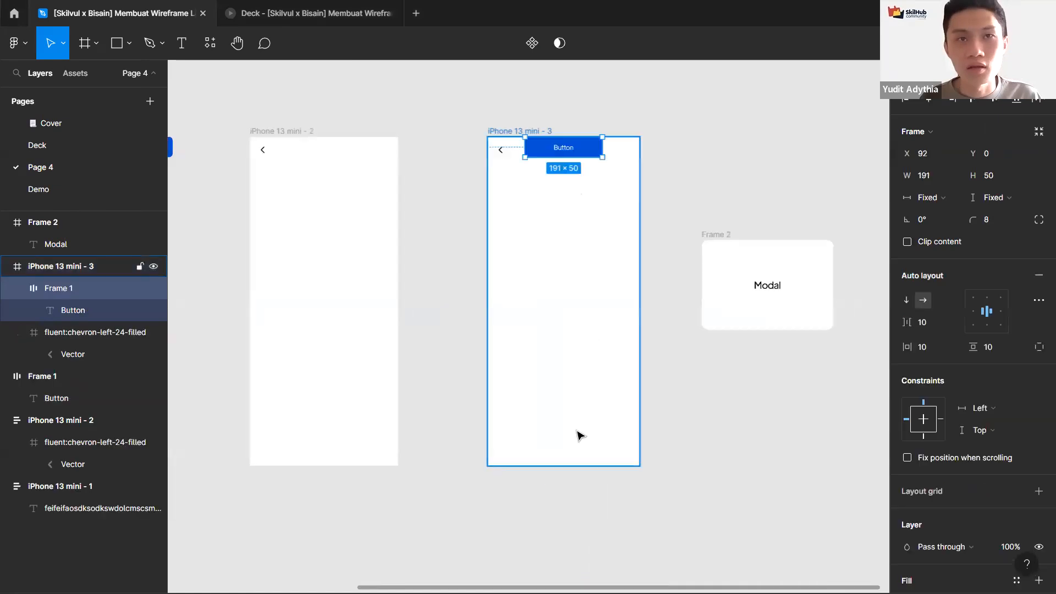
pyautogui.moveTo(576, 148); pyautogui.dragTo(577, 431)
pyautogui.scroll(4, 583, 367)
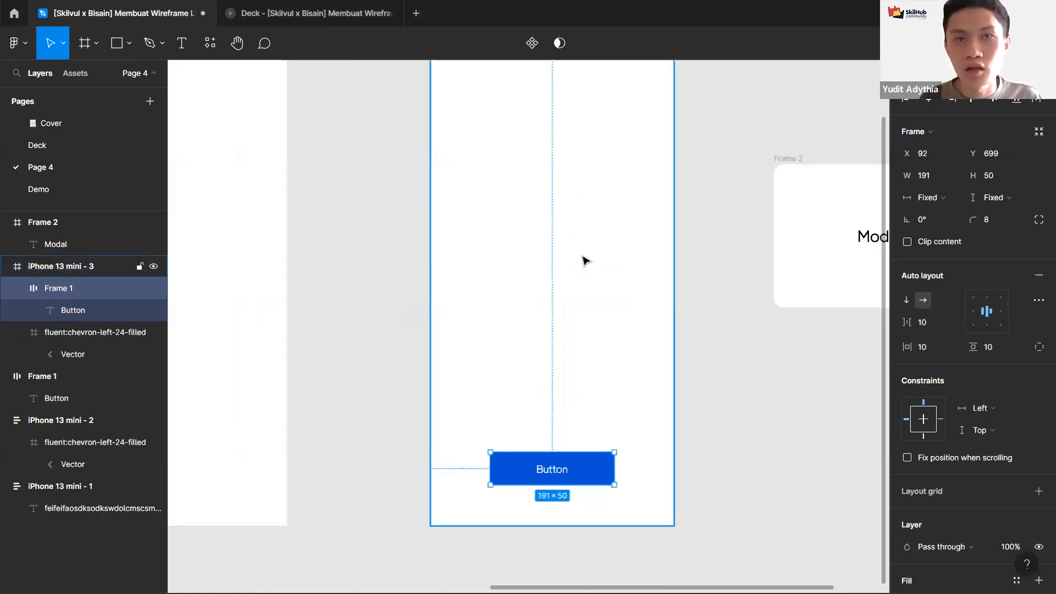
pyautogui.scroll(-2, 667, 196)
pyautogui.click(682, 187)
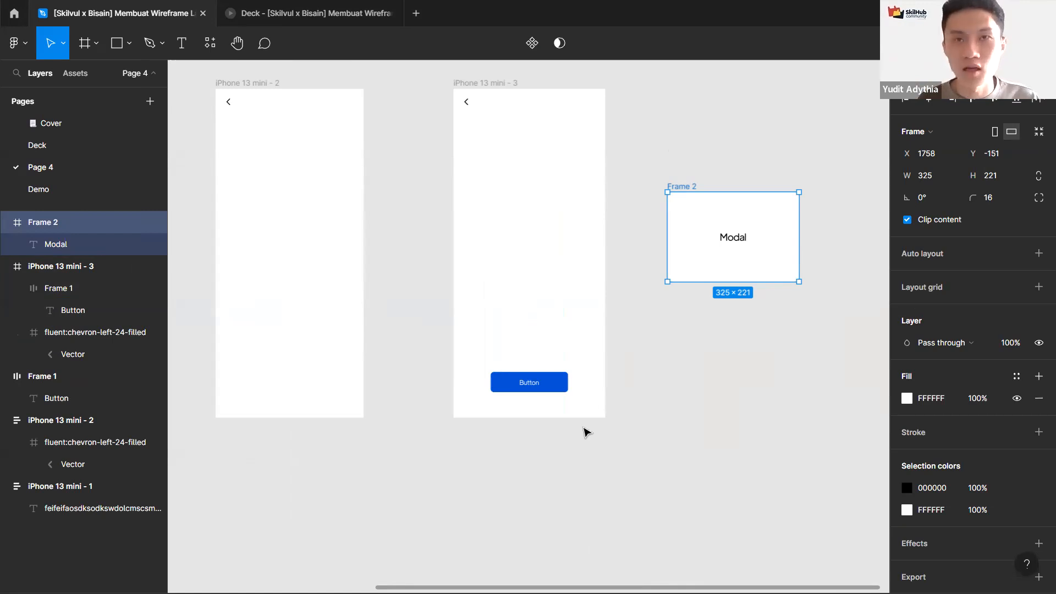
pyautogui.moveTo(621, 380); pyautogui.dragTo(616, 384)
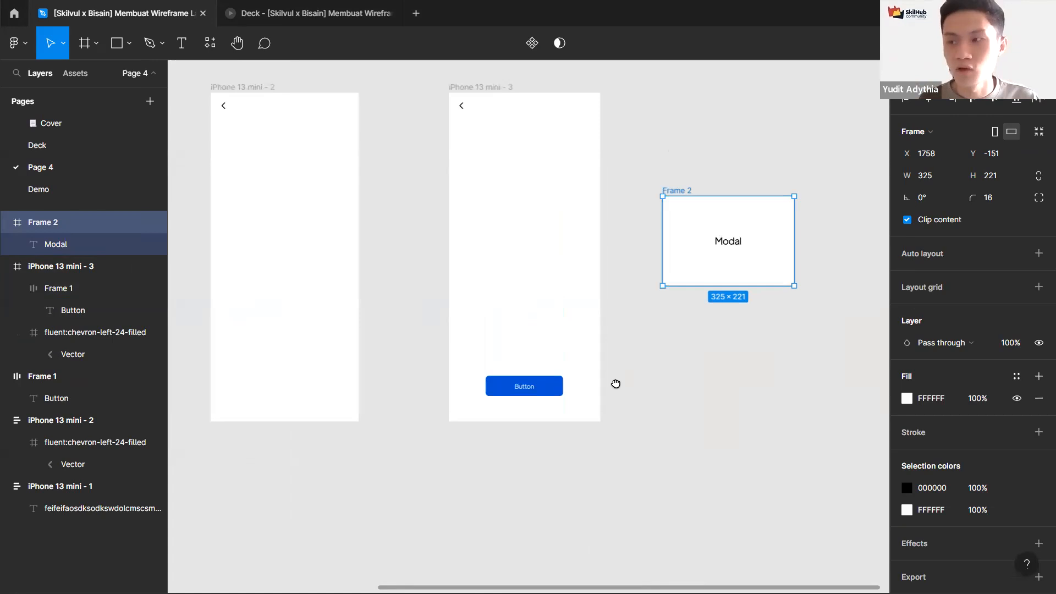
pyautogui.moveTo(615, 383); pyautogui.dragTo(616, 383)
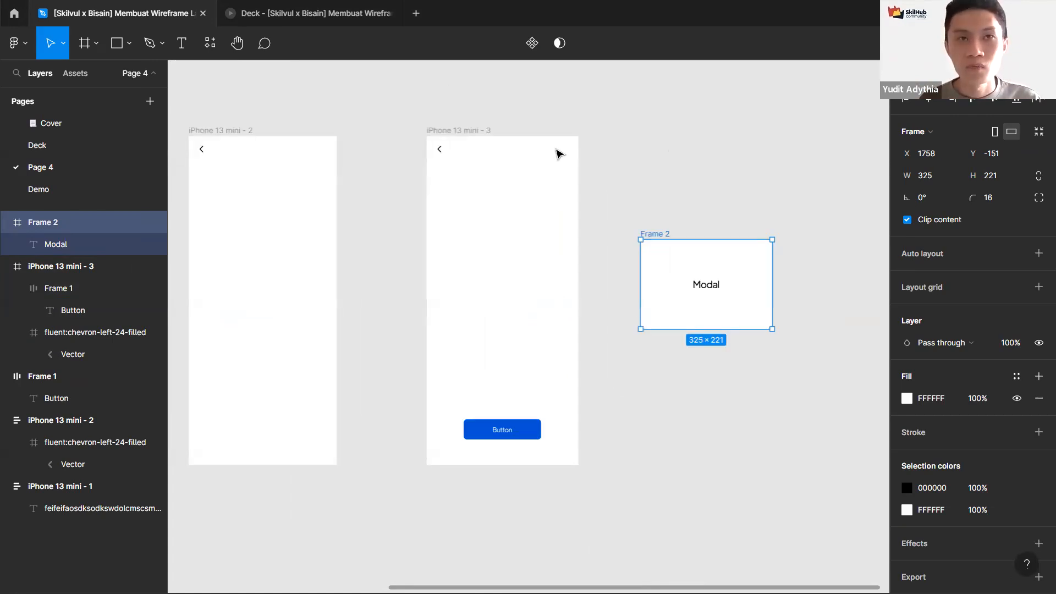
pyautogui.press('Escape')
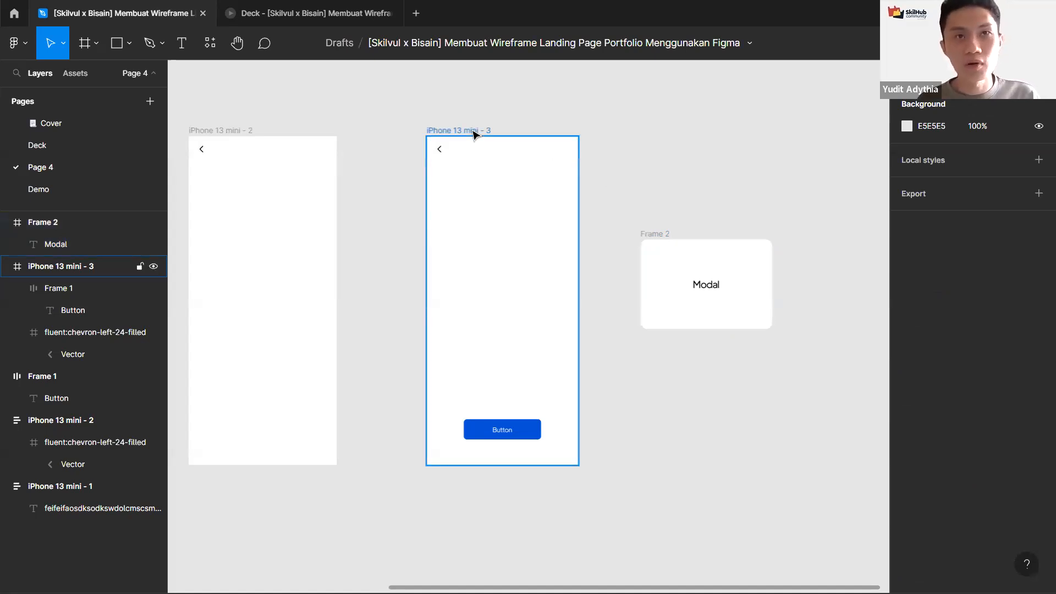
# Step: Duplicate the third phone frame as a fourth frame to its right, and copy the Modal frame above the original
pyautogui.click(473, 132)
pyautogui.scroll(-3, 473, 127)
pyautogui.hotkey('ctrl', 'd')
pyautogui.moveTo(703, 125); pyautogui.dragTo(696, 115)
pyautogui.scroll(3, 632, 174)
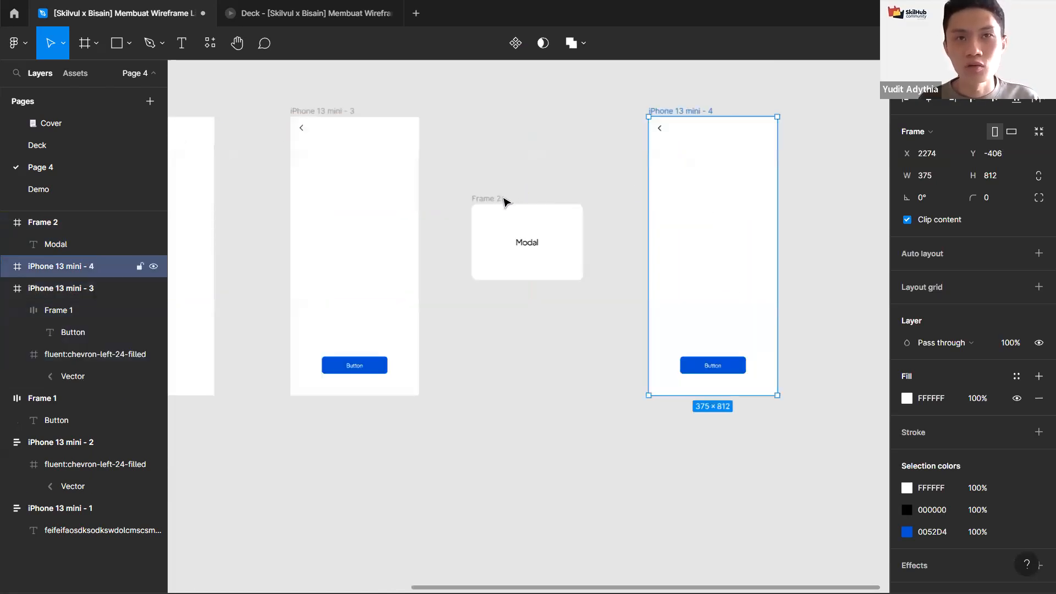
pyautogui.moveTo(503, 199); pyautogui.dragTo(559, 122)
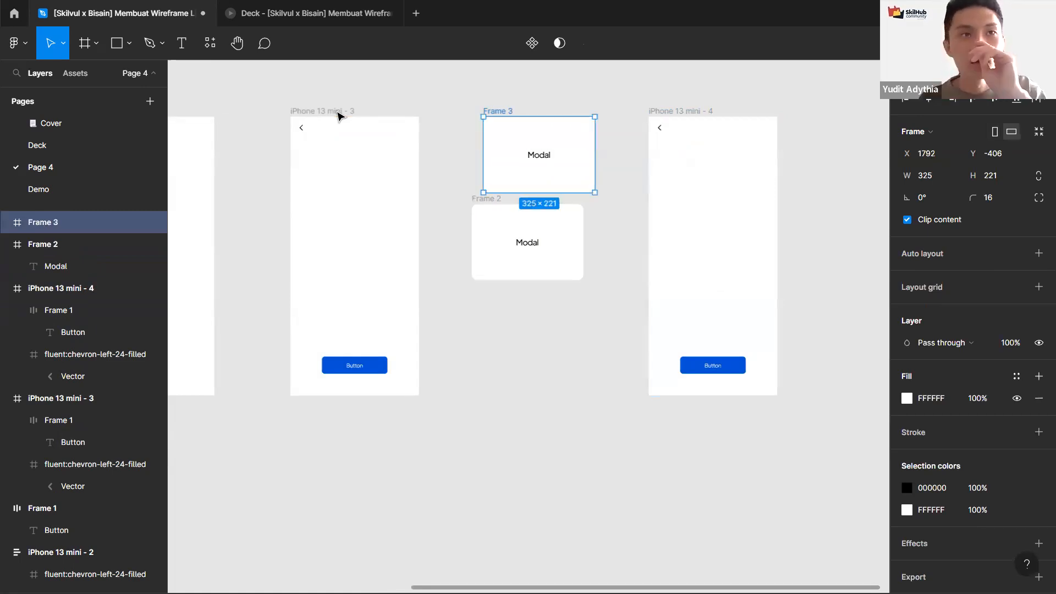
# Step: Undo the fourth phone frame duplicate and the copied Modal frame
pyautogui.hotkey('ctrl', 'z')
pyautogui.hotkey('ctrl', 'z')
pyautogui.hotkey('ctrl', 'z')
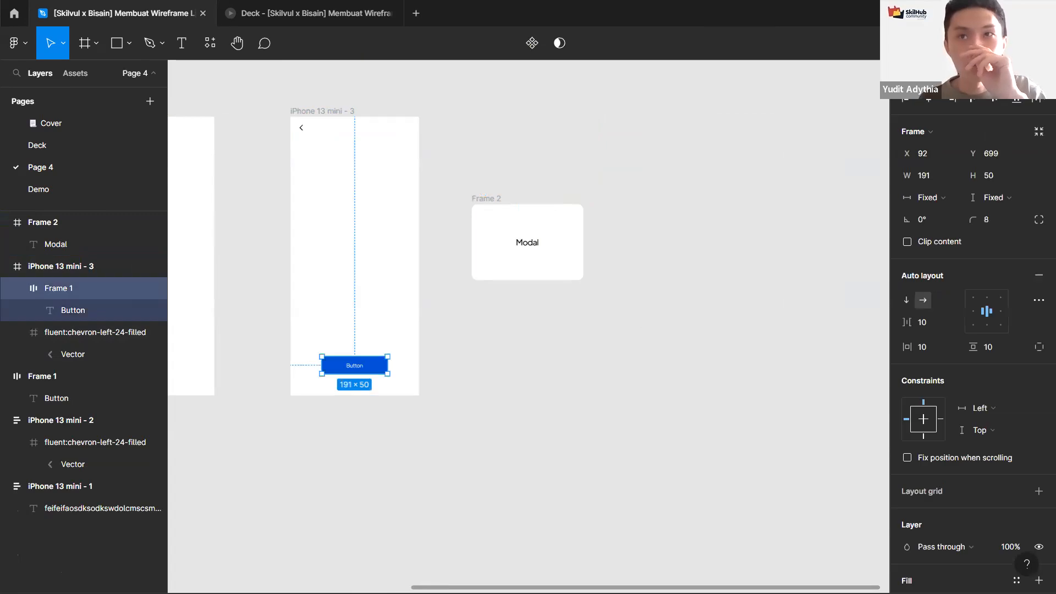
# Step: Connect the Button in the third phone frame to the Modal frame with an Open overlay interaction
pyautogui.hotkey('shift', 'e')
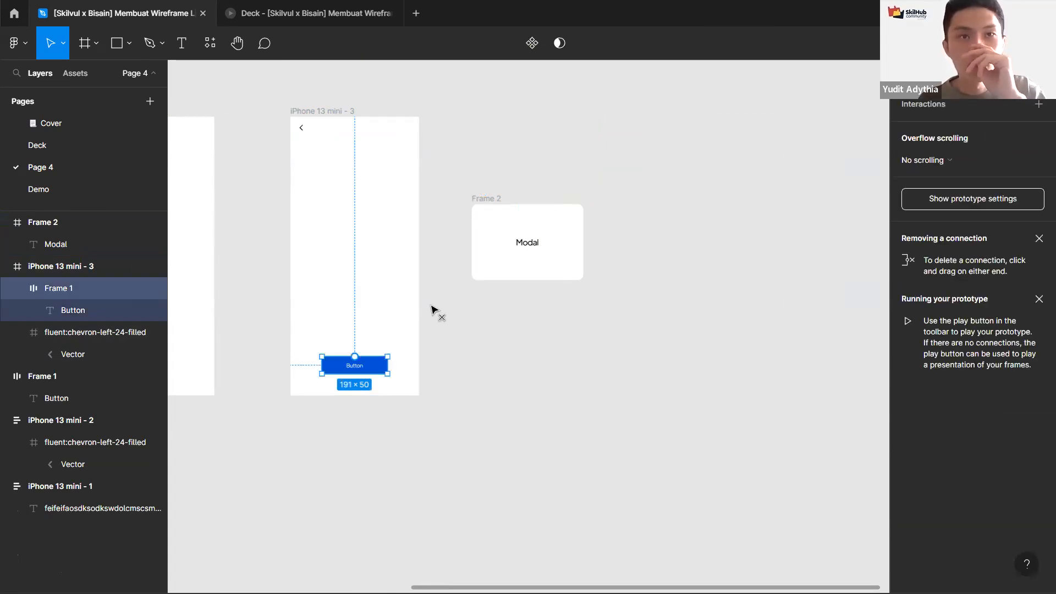
pyautogui.moveTo(387, 365); pyautogui.dragTo(509, 253)
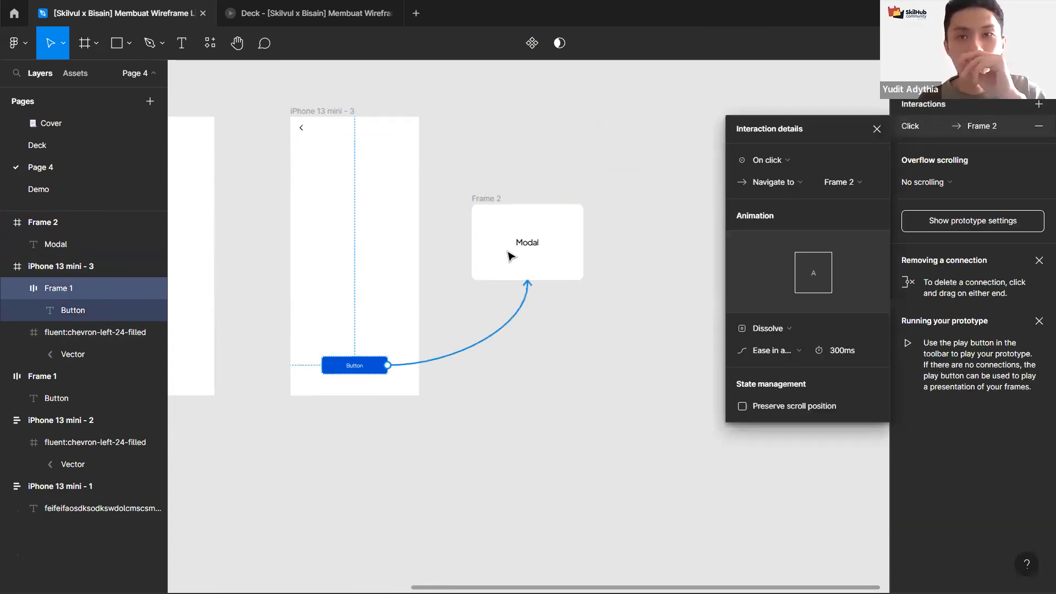
pyautogui.click(787, 183)
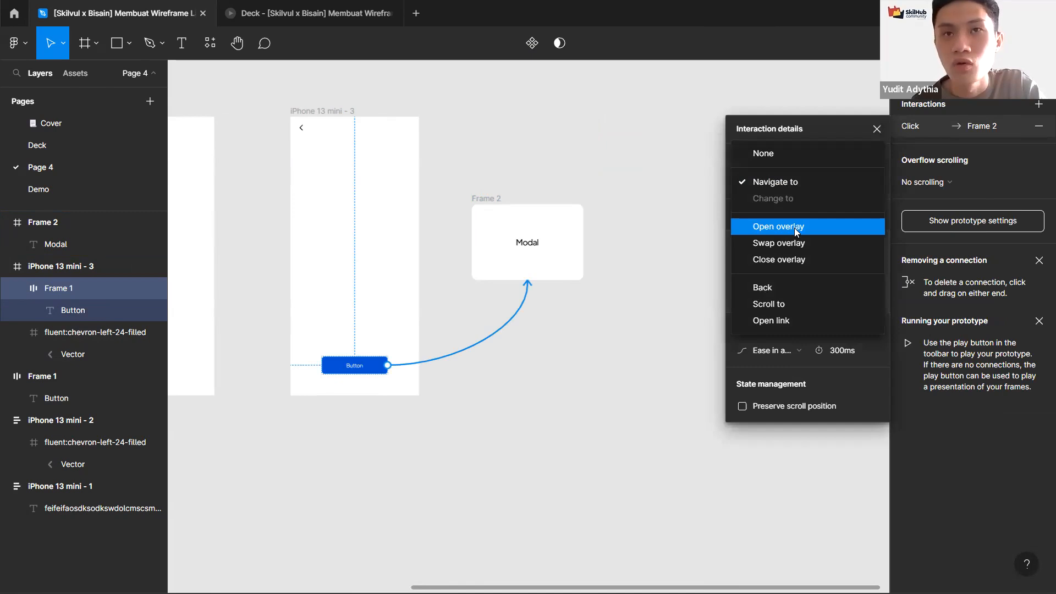
pyautogui.click(796, 231)
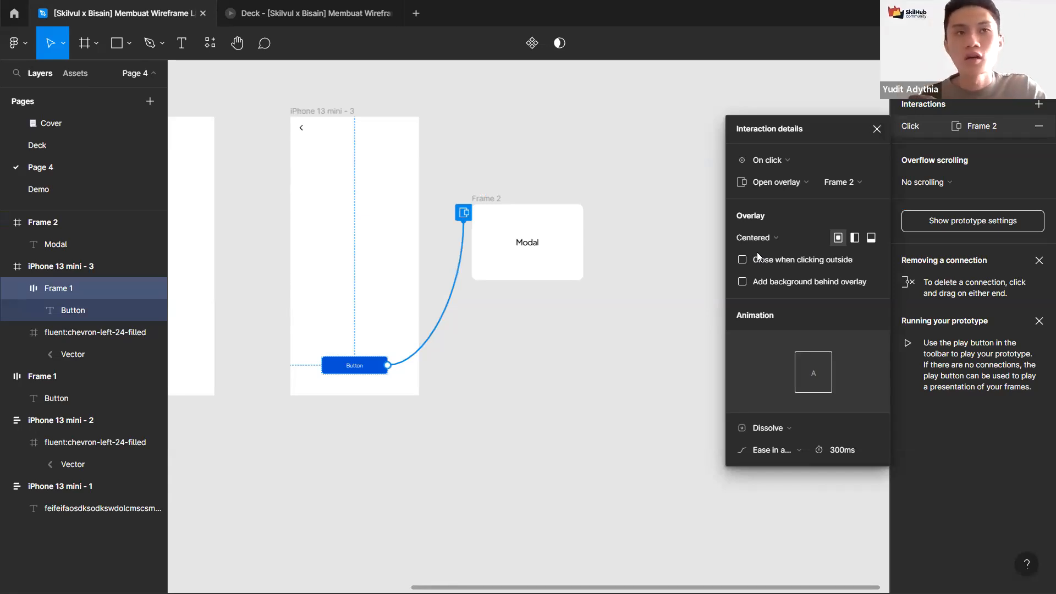
pyautogui.press('Escape')
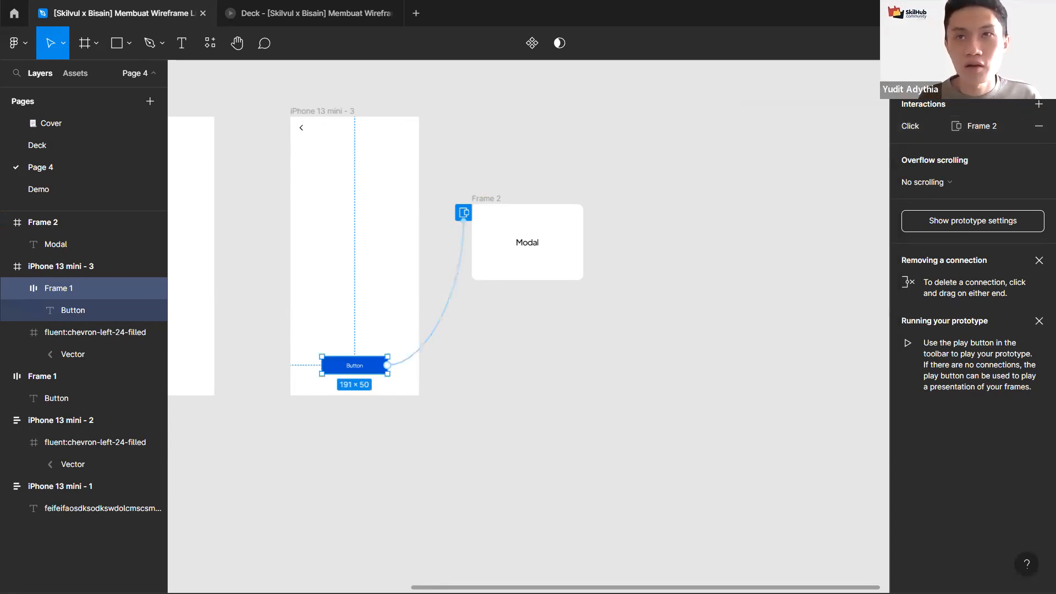
# Step: Set the Modal overlay to close when clicking outside and add a background behind the overlay
pyautogui.hotkey('shift', 'e')
pyautogui.scroll(-3, 369, 150)
pyautogui.moveTo(389, 137); pyautogui.dragTo(519, 214)
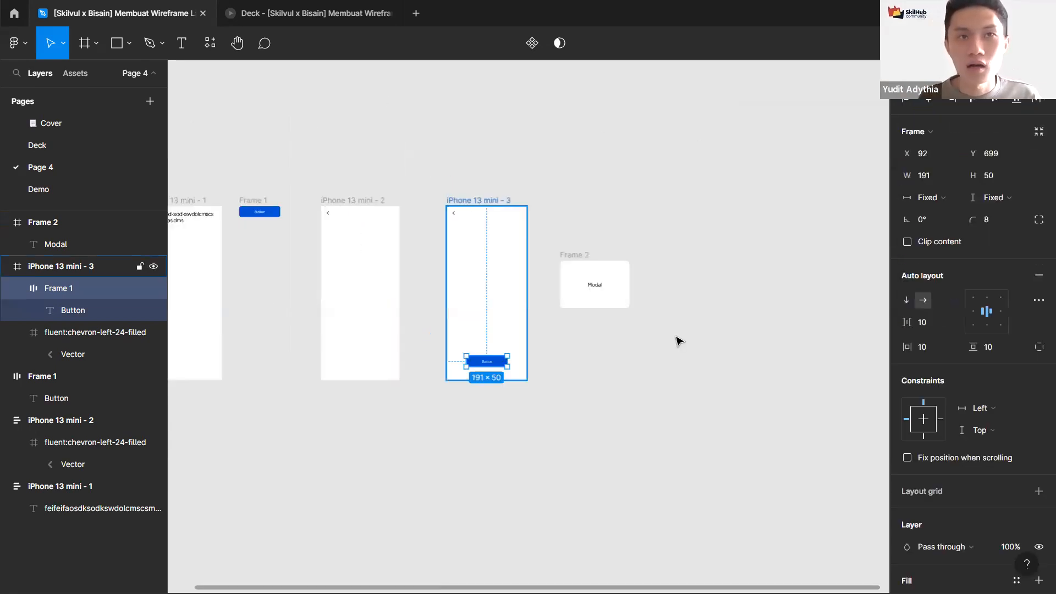
pyautogui.click(662, 351)
pyautogui.scroll(3, 663, 352)
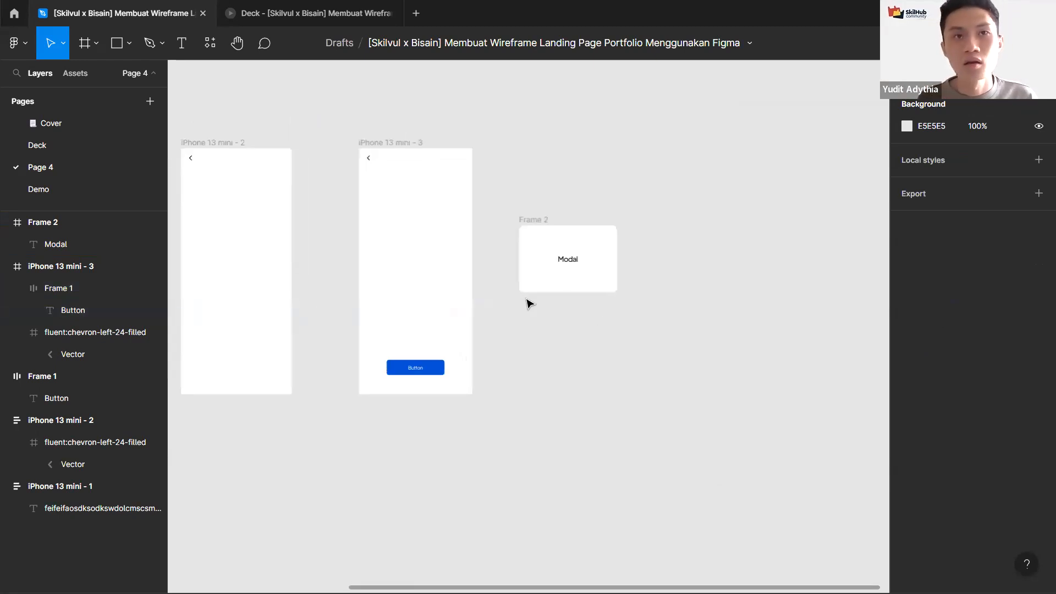
pyautogui.scroll(3, 536, 198)
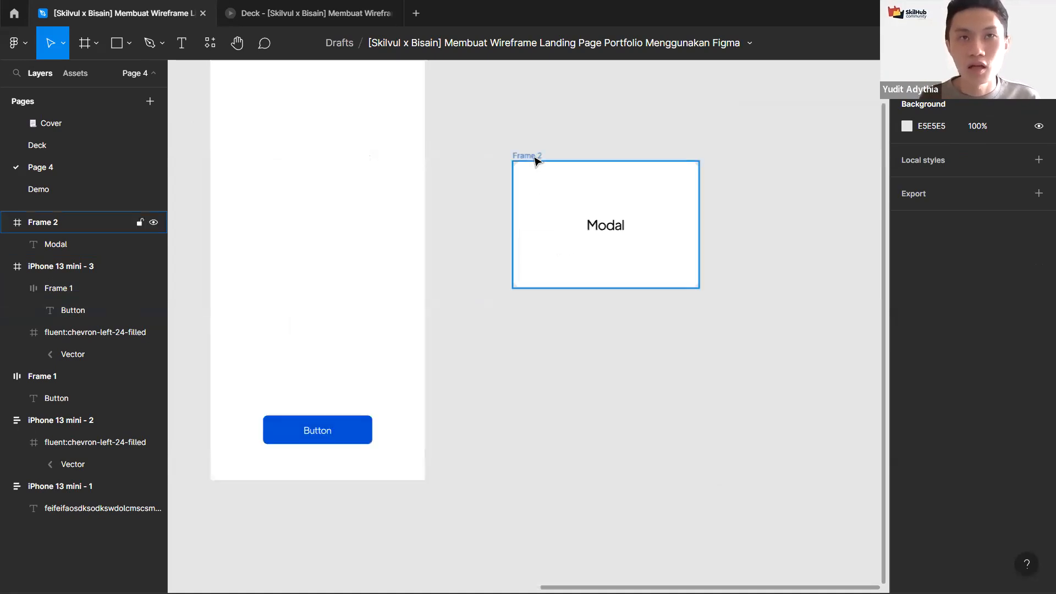
pyautogui.scroll(-2, 521, 252)
pyautogui.click(523, 253)
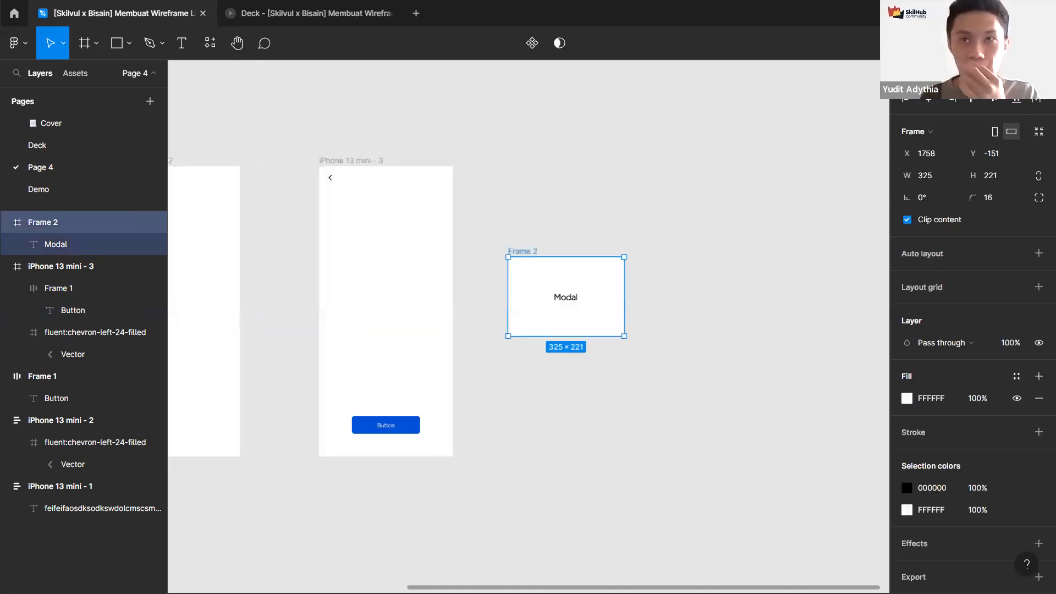
pyautogui.hotkey('shift', 'e')
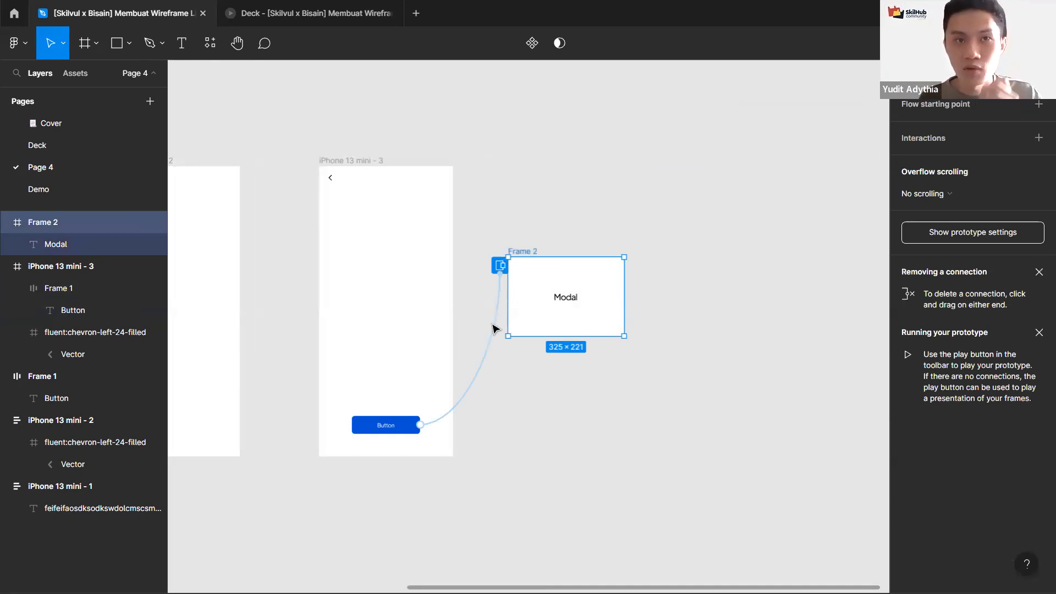
pyautogui.click(728, 223)
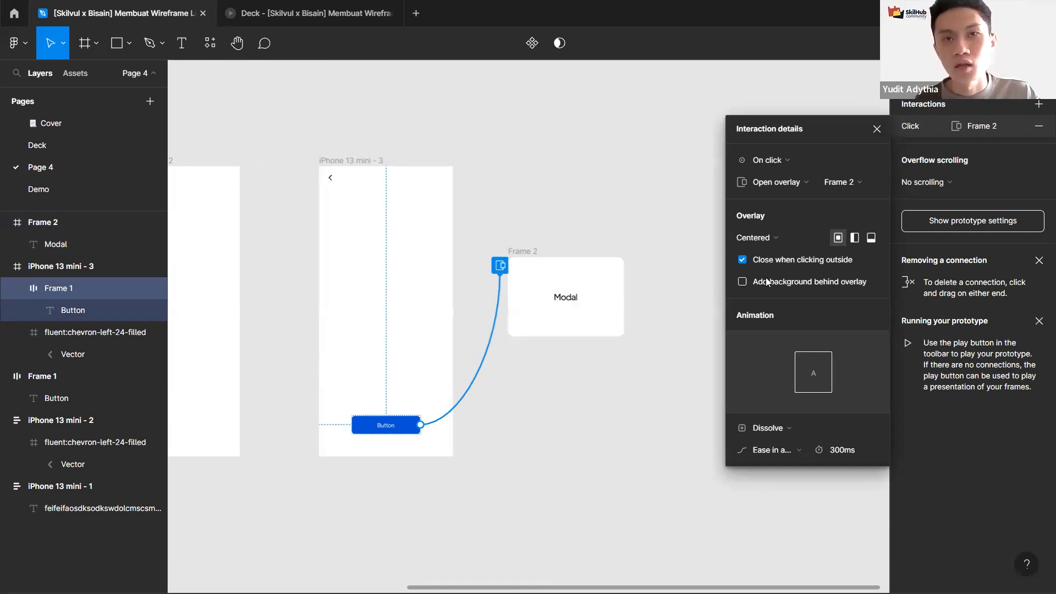
pyautogui.click(765, 281)
pyautogui.click(780, 446)
pyautogui.click(780, 446)
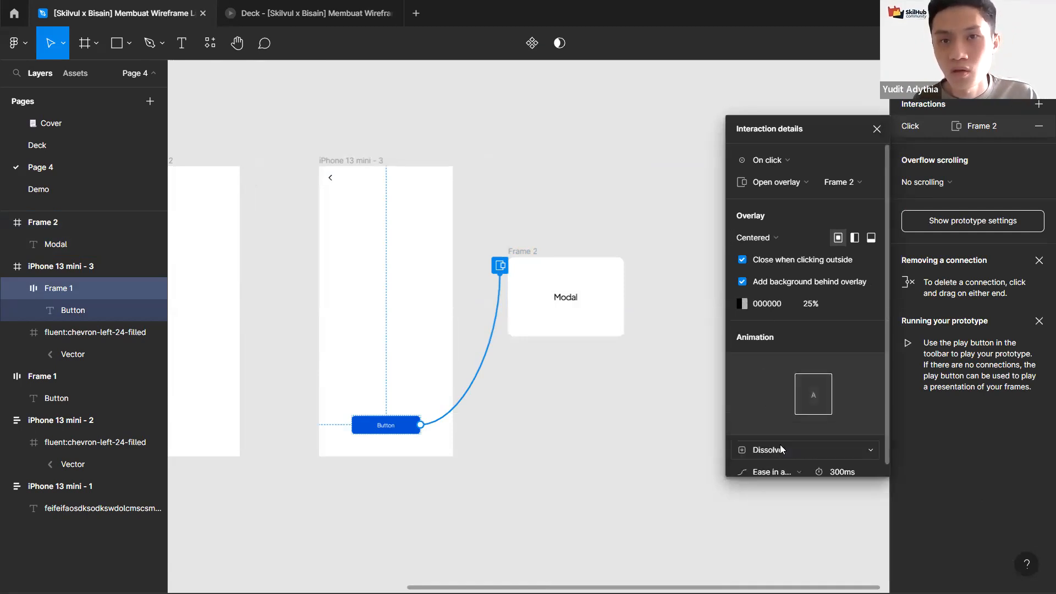
# Step: Present the prototype and test opening the Modal overlay from the Button and closing it
pyautogui.click(403, 161)
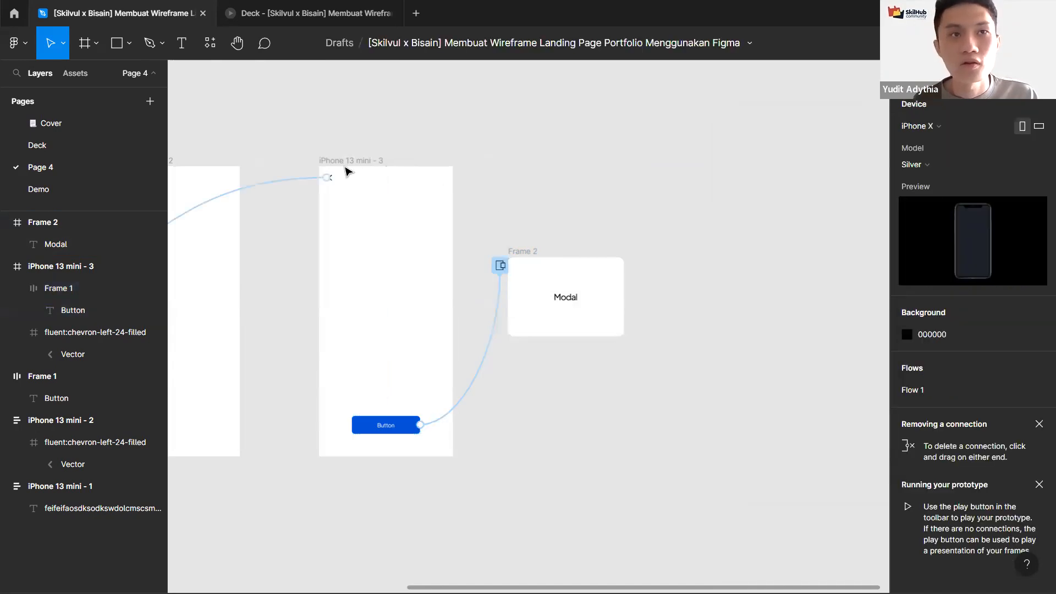
pyautogui.click(346, 164)
pyautogui.click(998, 43)
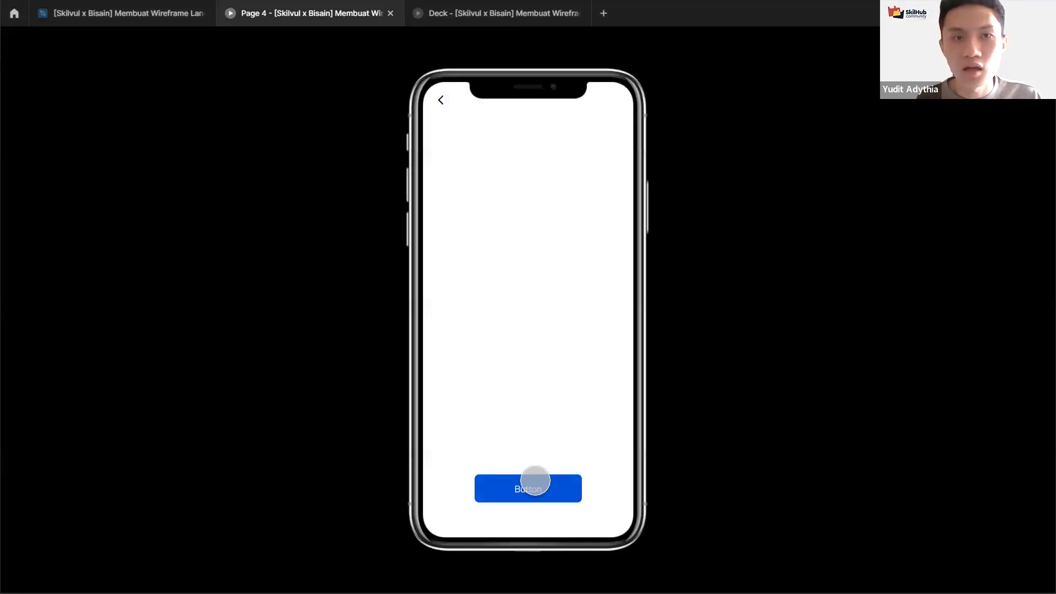
pyautogui.click(535, 480)
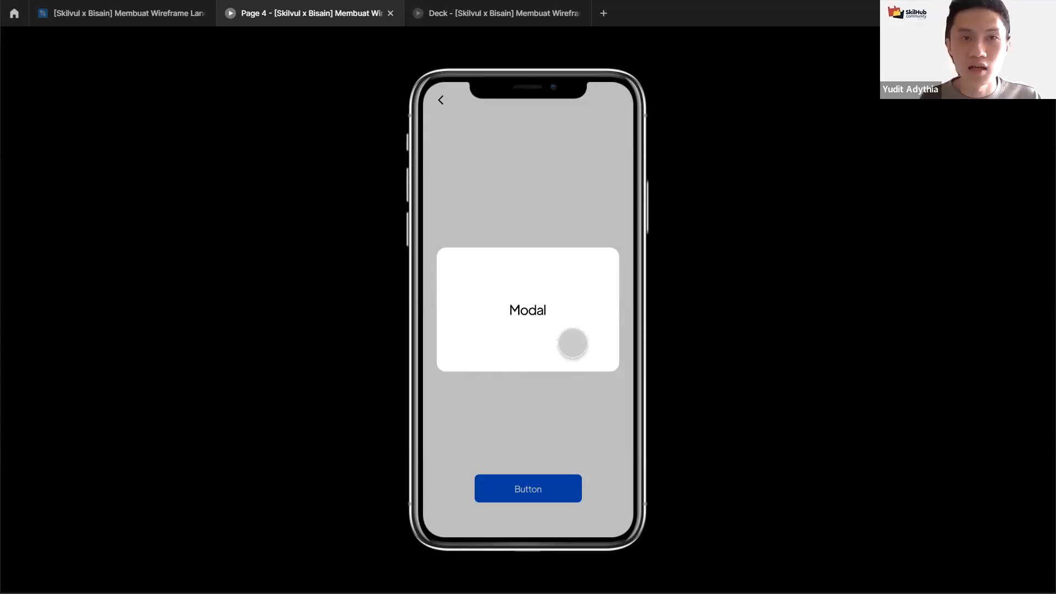
pyautogui.click(154, 11)
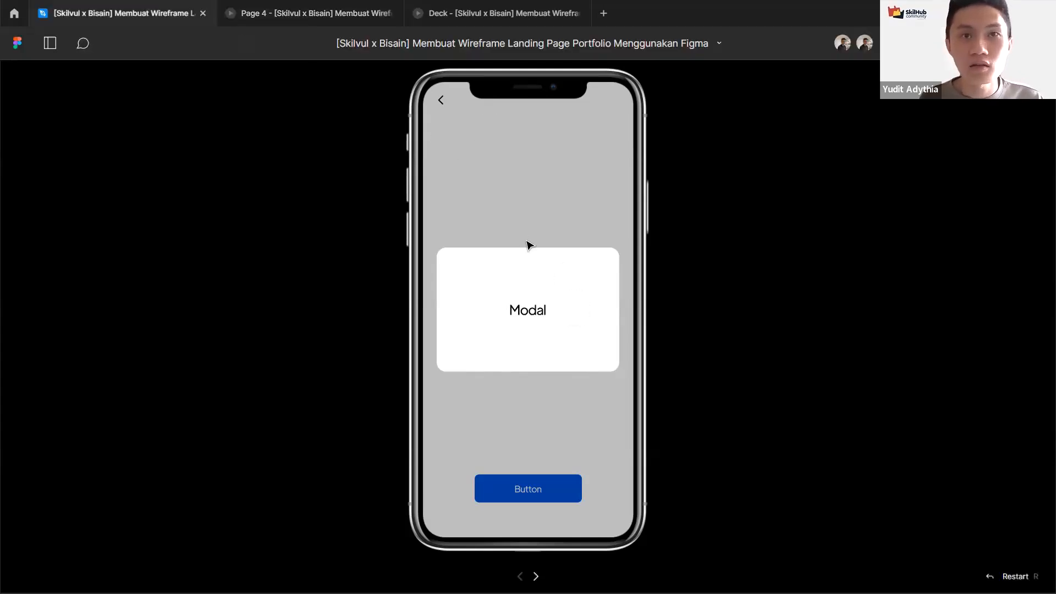
pyautogui.click(498, 309)
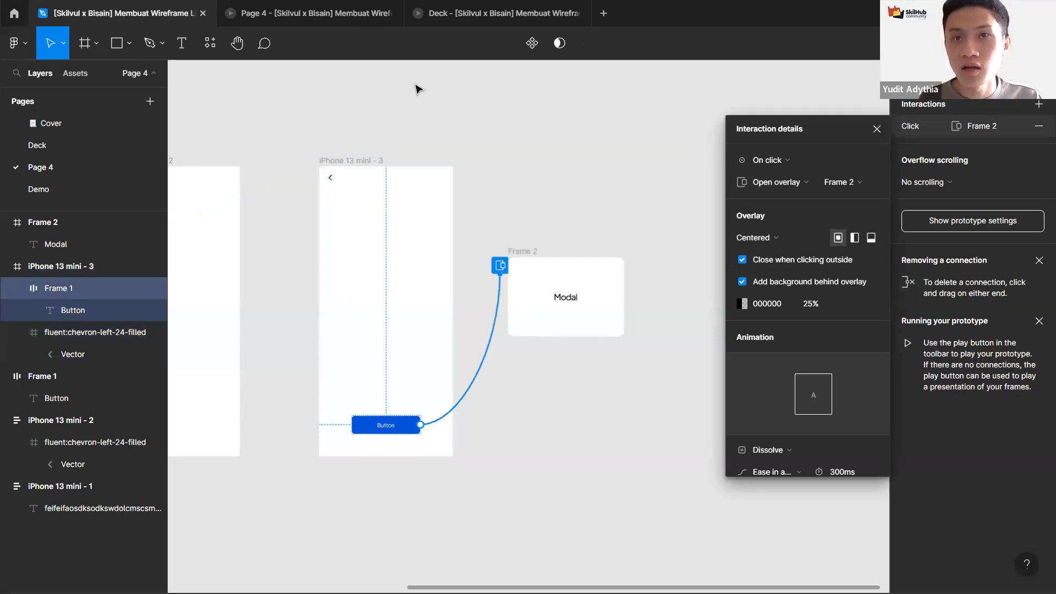
pyautogui.click(331, 7)
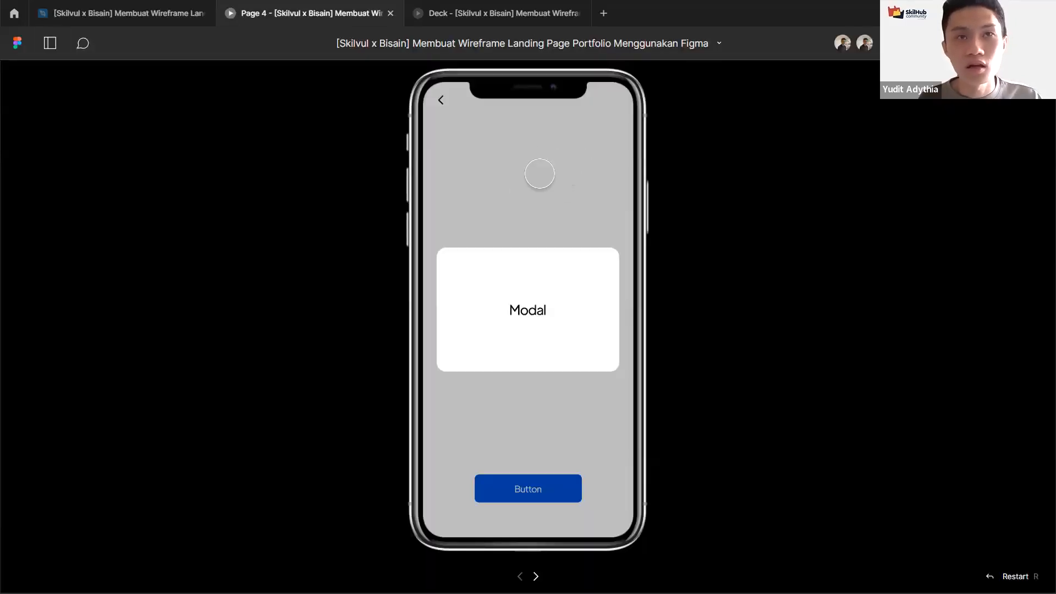
pyautogui.click(539, 174)
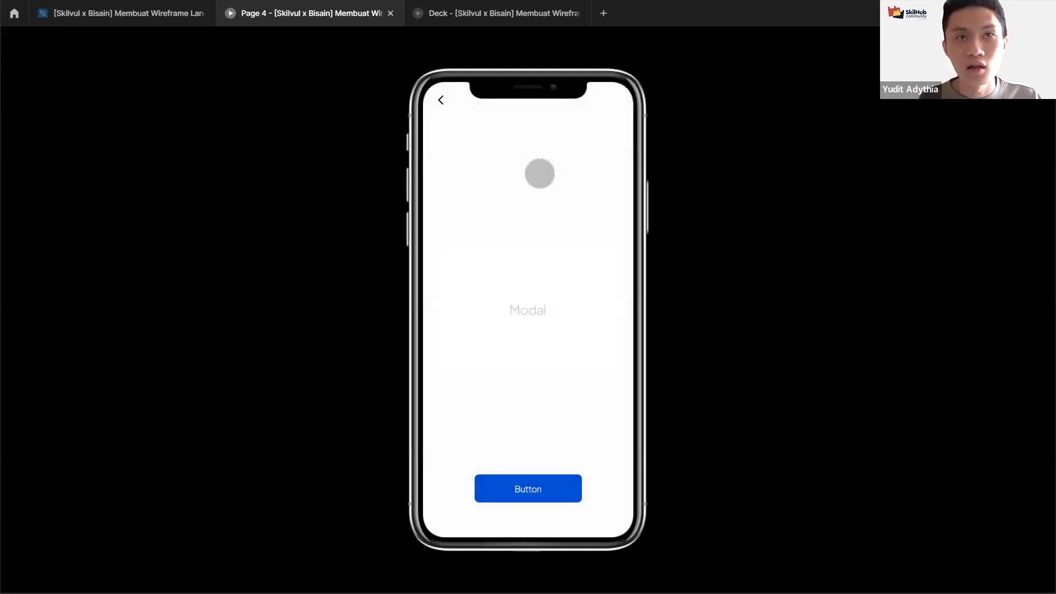
pyautogui.click(110, 7)
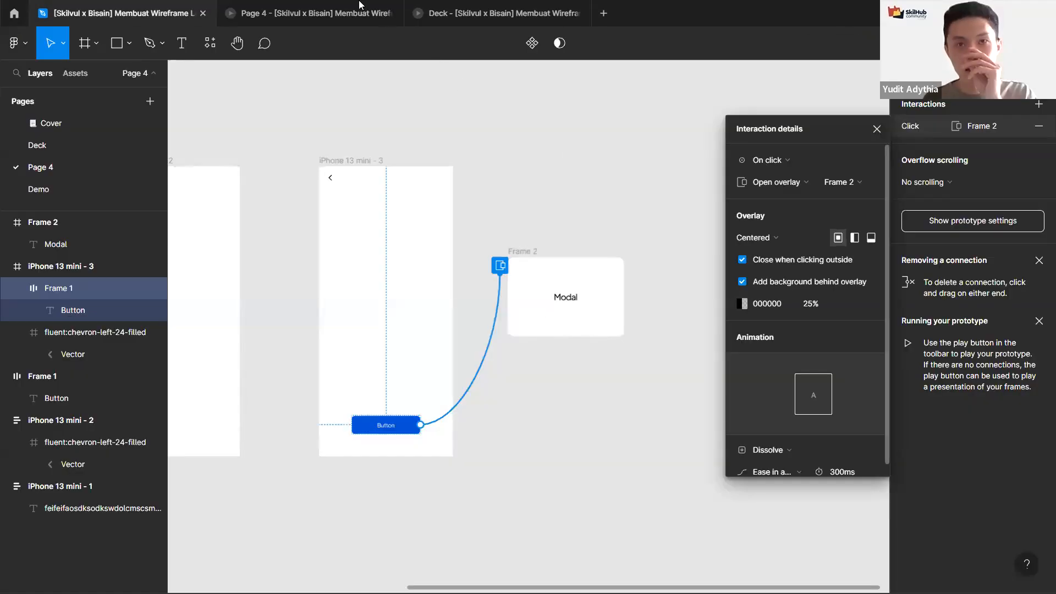
pyautogui.click(311, 13)
pyautogui.click(532, 489)
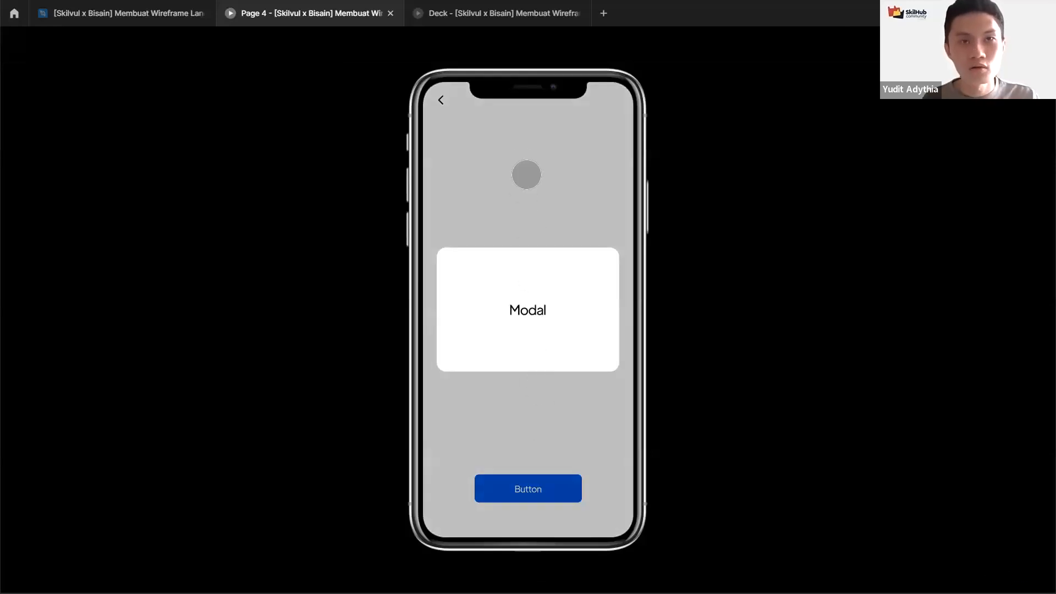
pyautogui.click(170, 7)
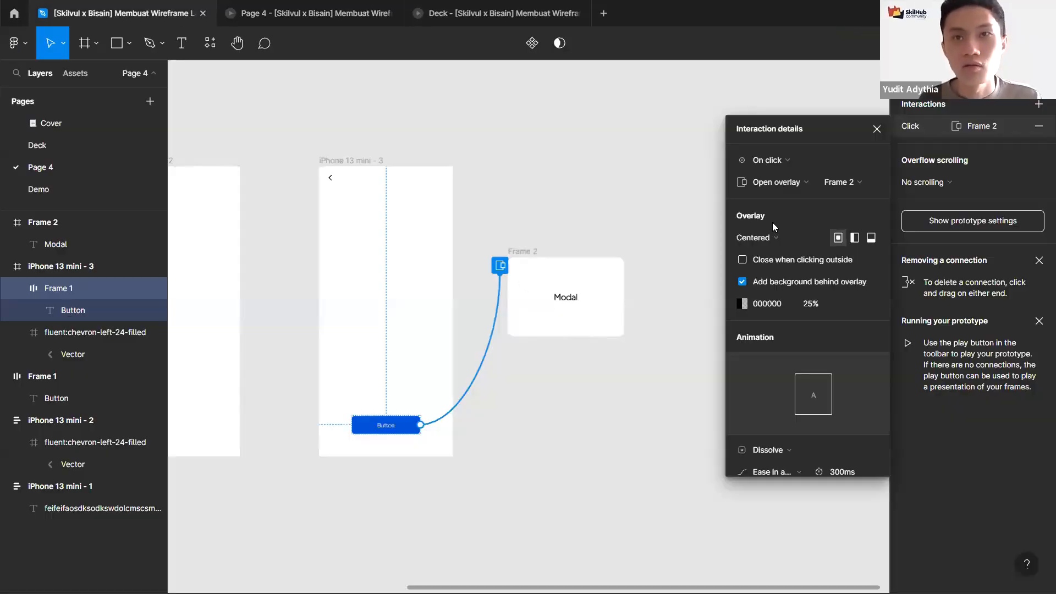
# Step: Review the prototype connections and the Button's interaction settings on the canvas
pyautogui.click(876, 130)
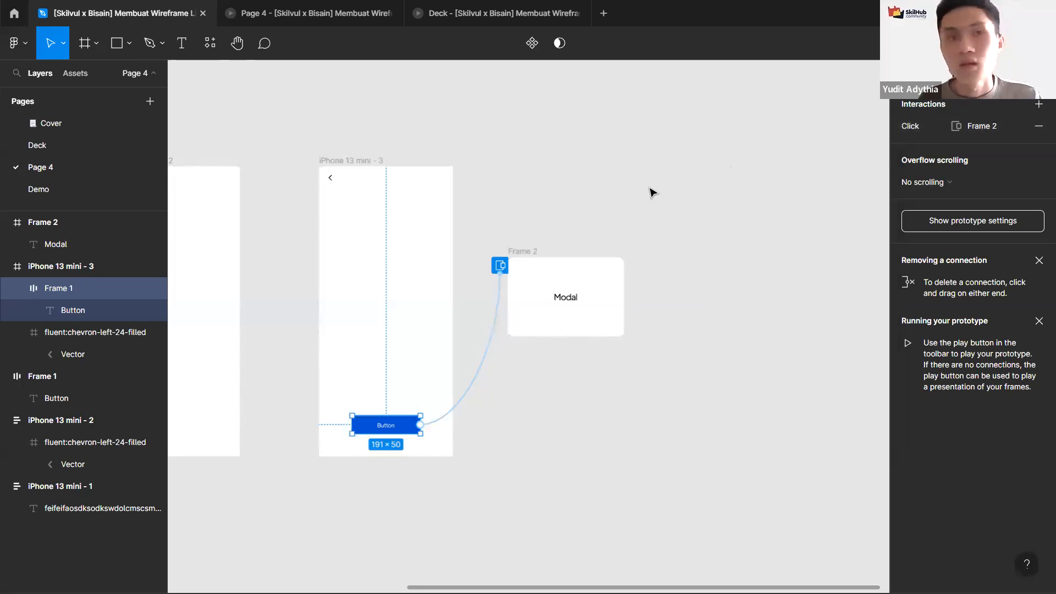
pyautogui.click(520, 191)
pyautogui.moveTo(520, 191); pyautogui.dragTo(579, 208)
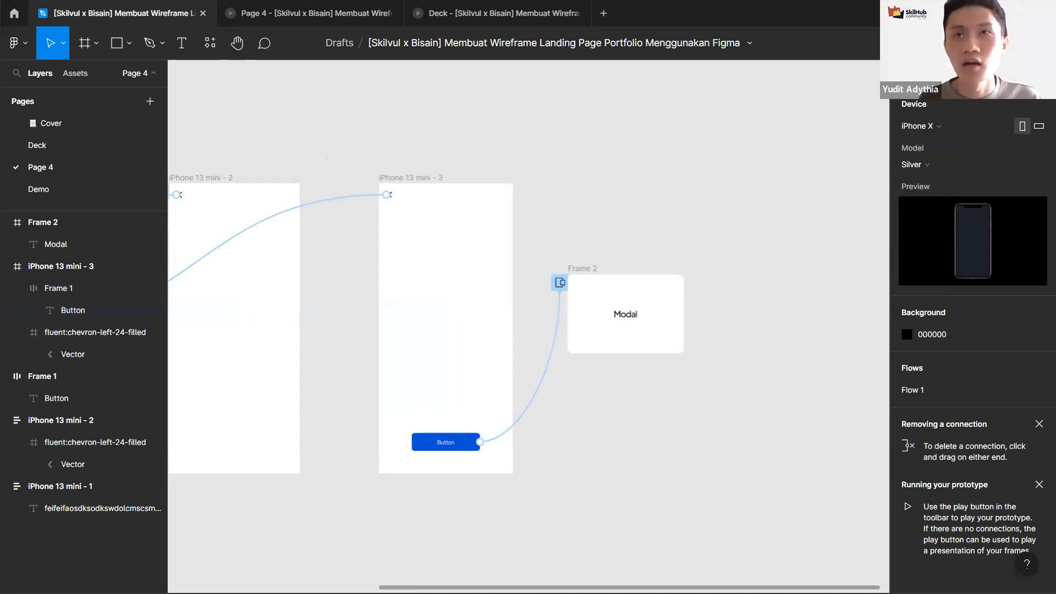
pyautogui.click(904, 74)
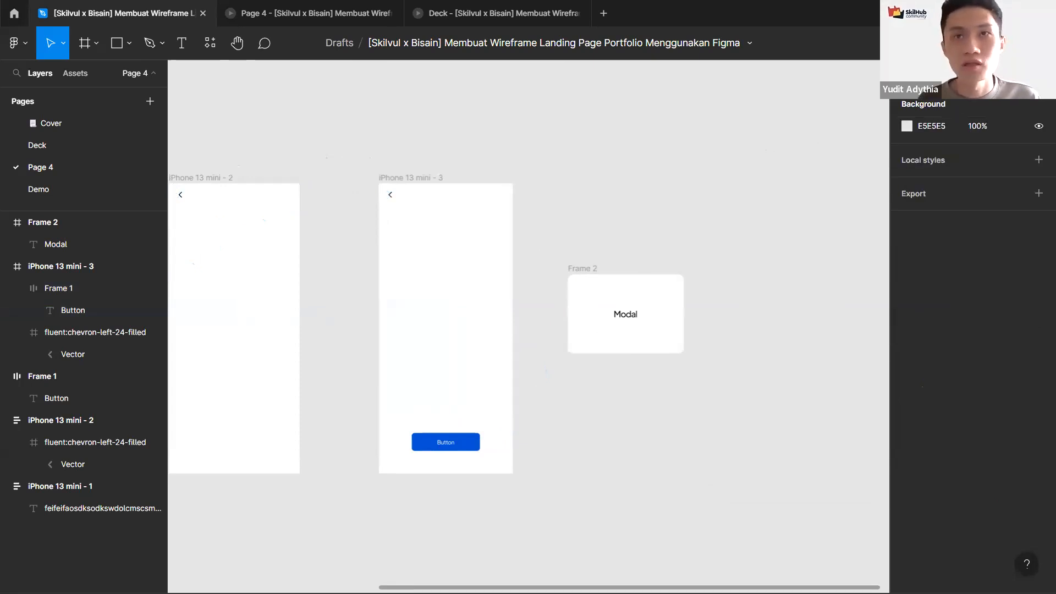
pyautogui.click(941, 74)
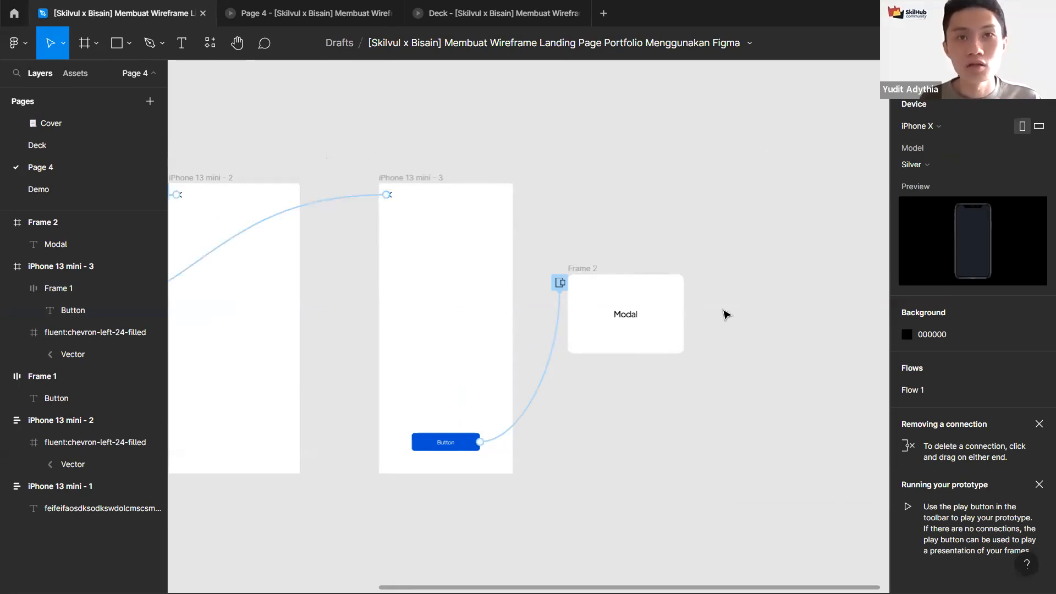
pyautogui.hscroll(-3, 724, 317)
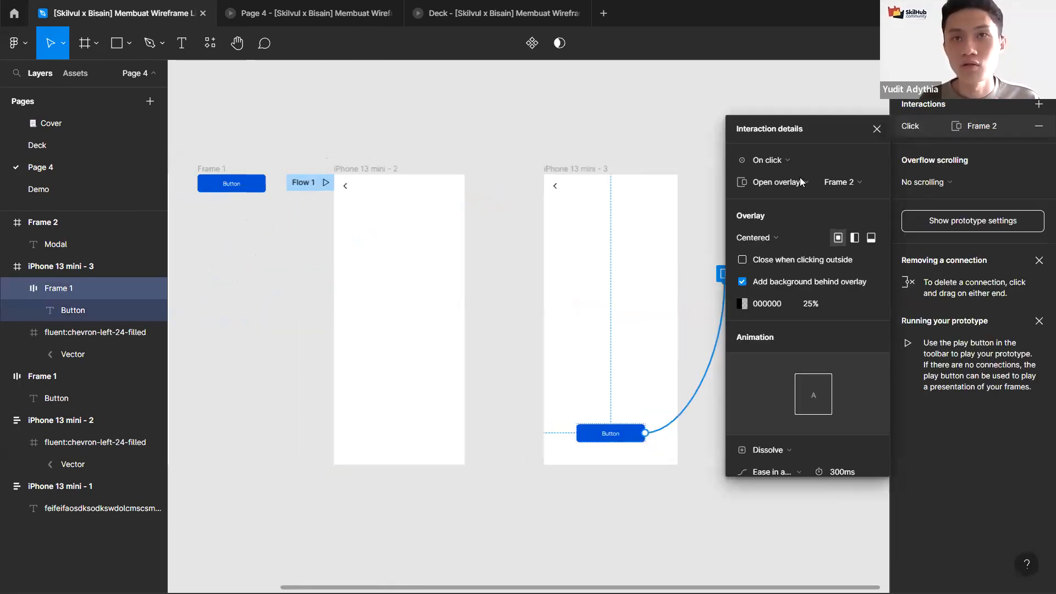
pyautogui.click(781, 182)
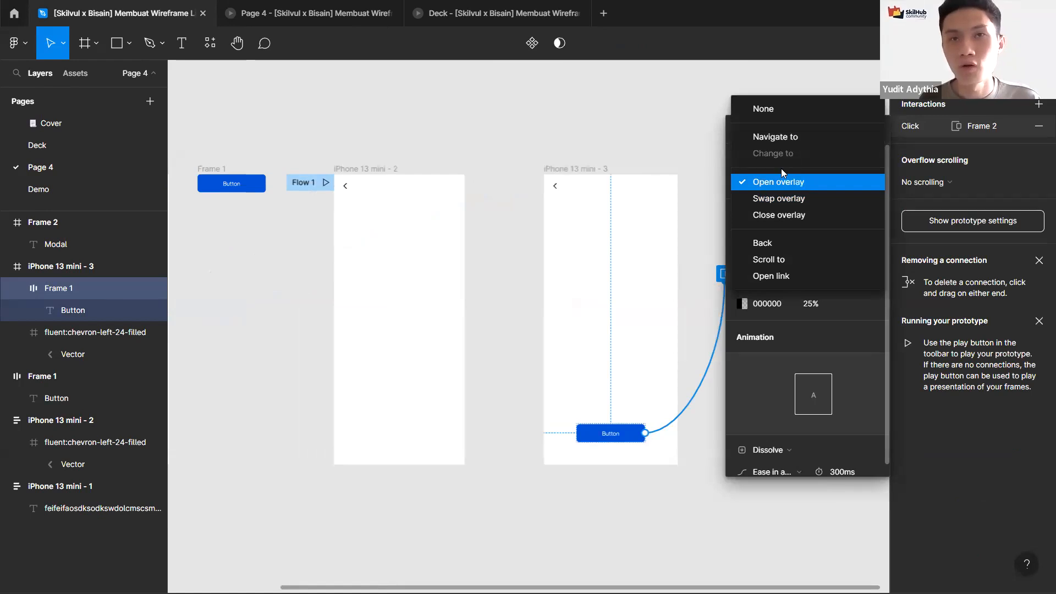
pyautogui.click(634, 135)
pyautogui.click(296, 95)
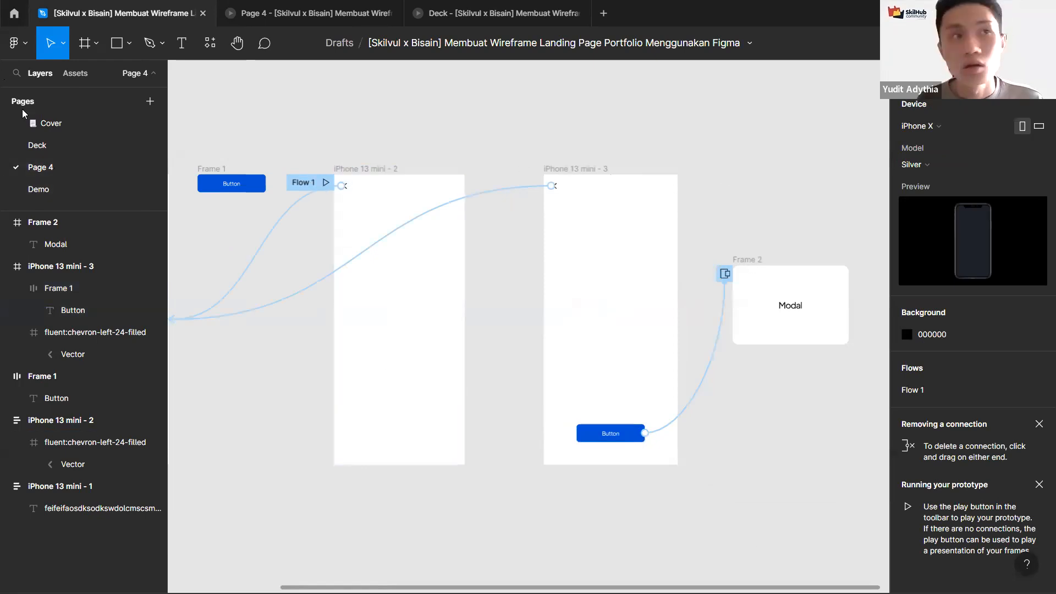
# Step: Open the Demo page and inspect the landing page's frames and their layers
pyautogui.hscroll(-3, 417, 129)
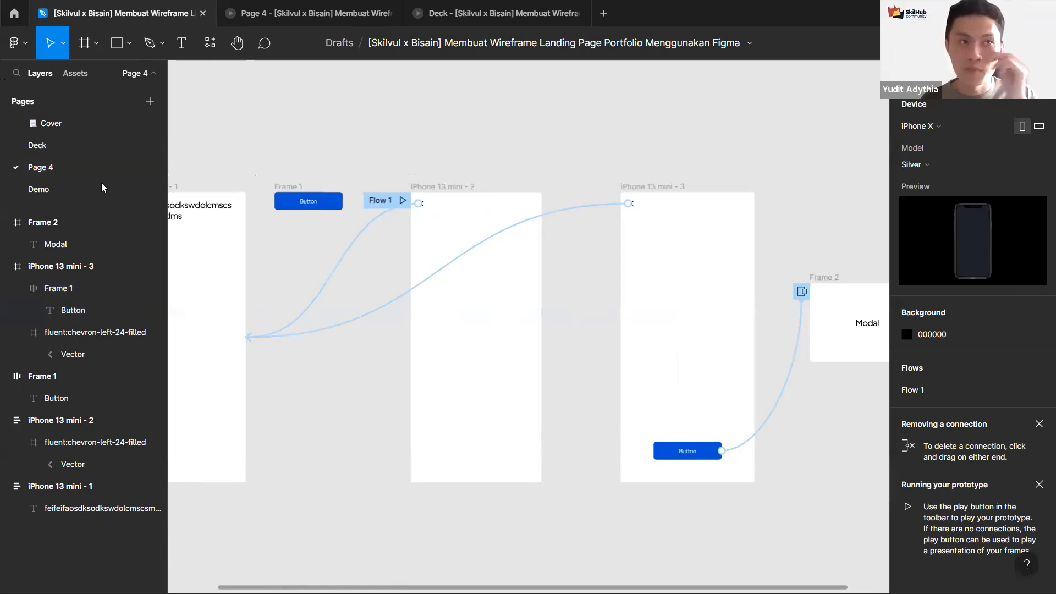
pyautogui.click(63, 188)
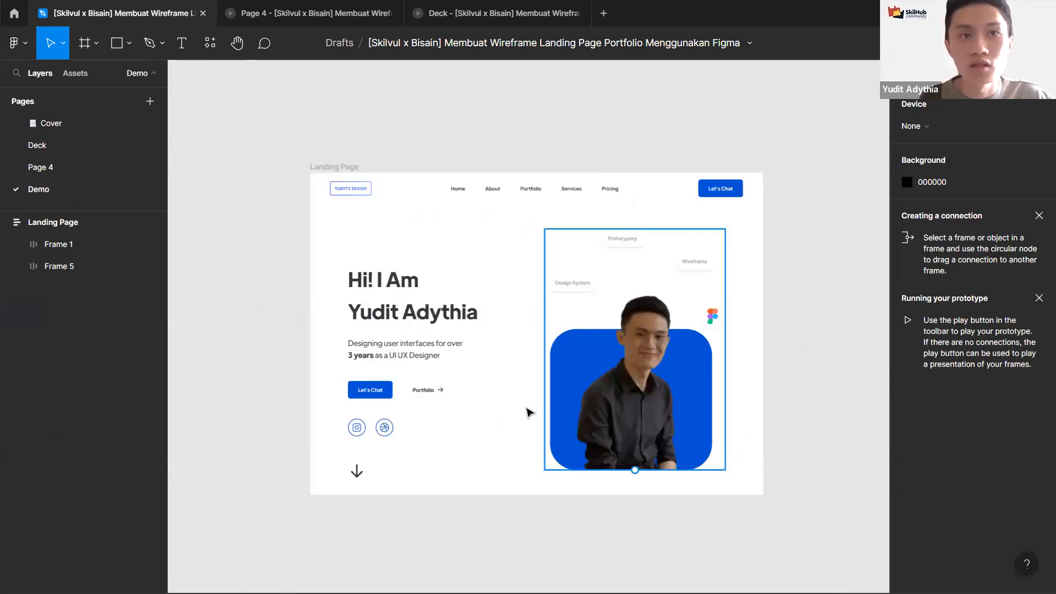
pyautogui.scroll(3, 526, 410)
pyautogui.moveTo(504, 407); pyautogui.dragTo(477, 405)
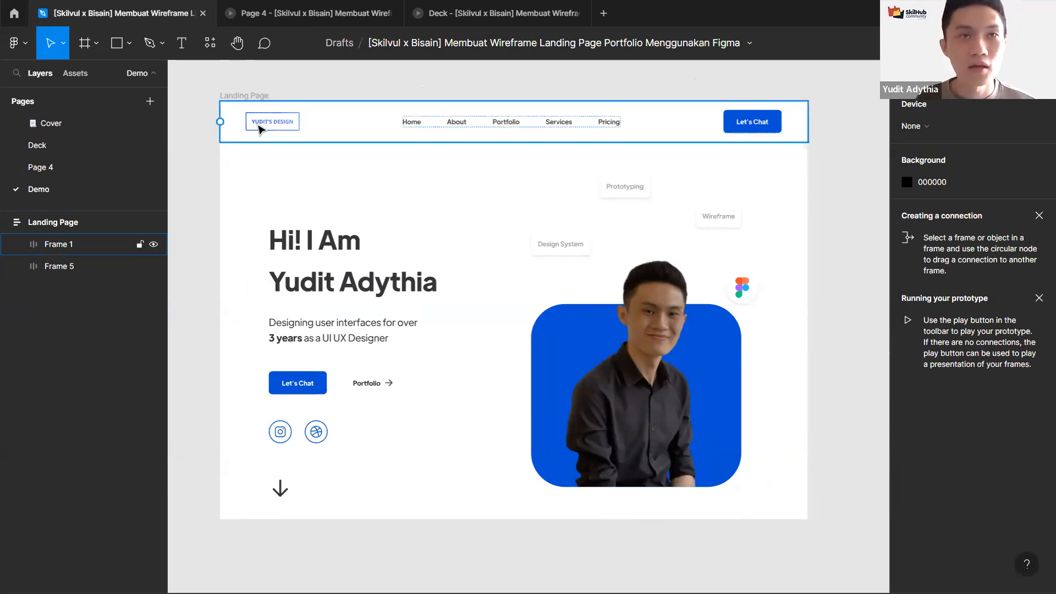
pyautogui.click(286, 127)
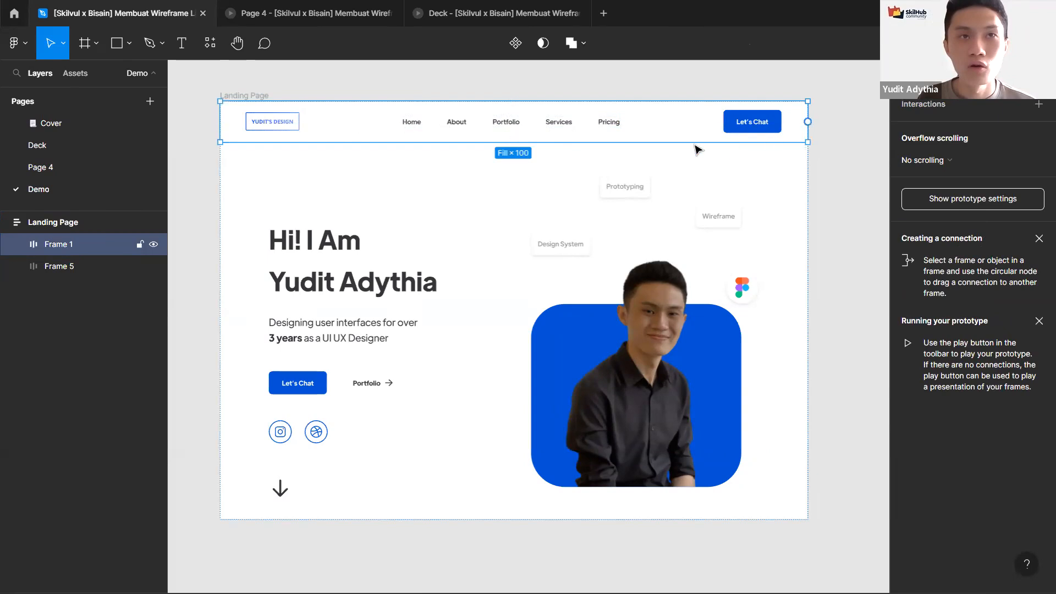
pyautogui.click(620, 198)
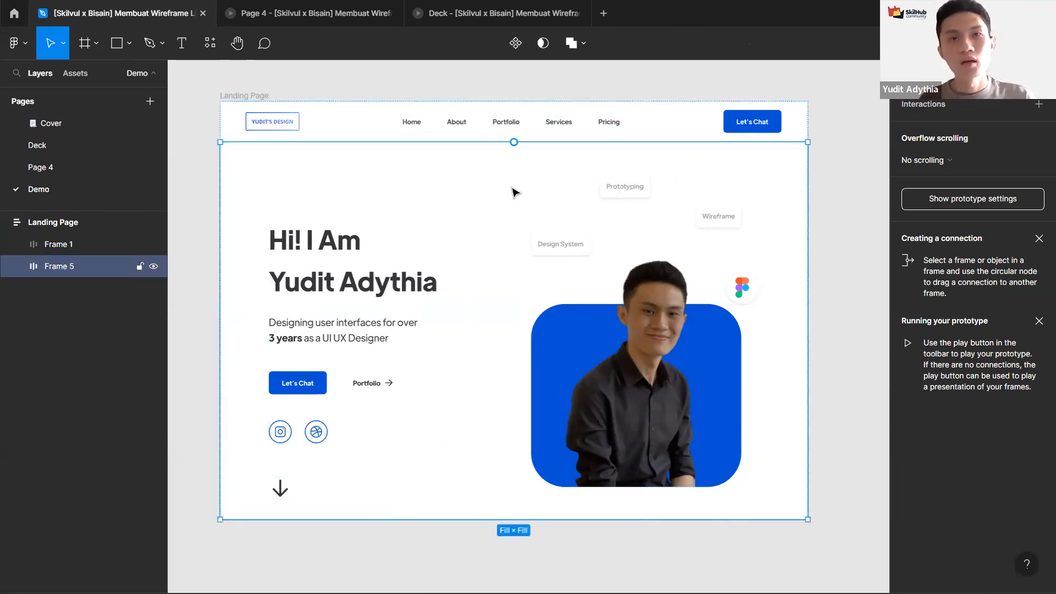
pyautogui.click(259, 99)
pyautogui.click(57, 228)
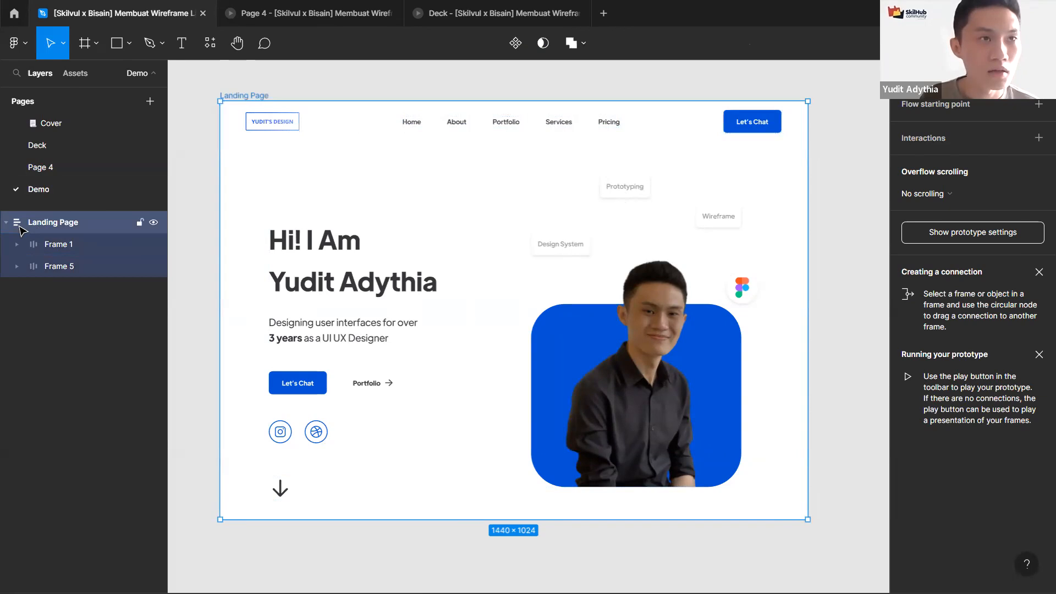
pyautogui.click(189, 242)
pyautogui.scroll(-3, 189, 242)
pyautogui.moveTo(189, 241); pyautogui.dragTo(506, 286)
pyautogui.press('f')
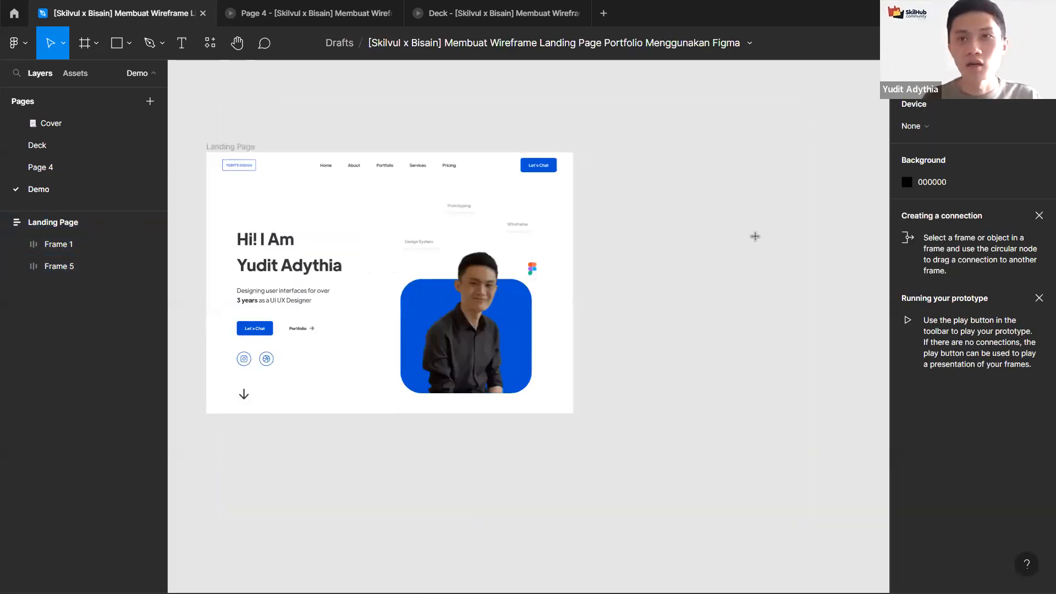
pyautogui.scroll(-1, 960, 270)
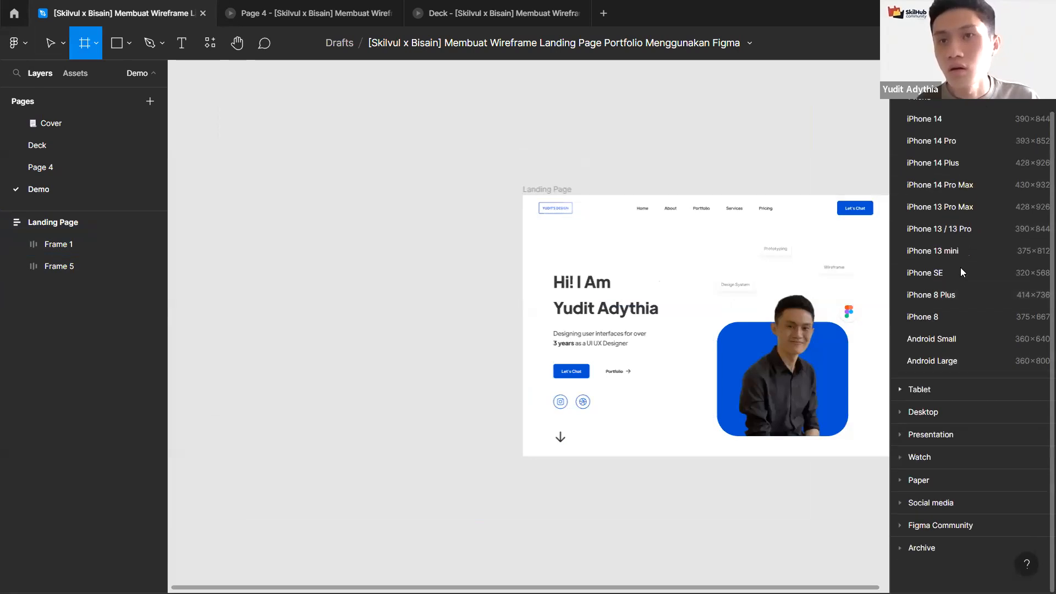
pyautogui.click(923, 412)
pyautogui.click(927, 276)
pyautogui.hscroll(4, 472, 238)
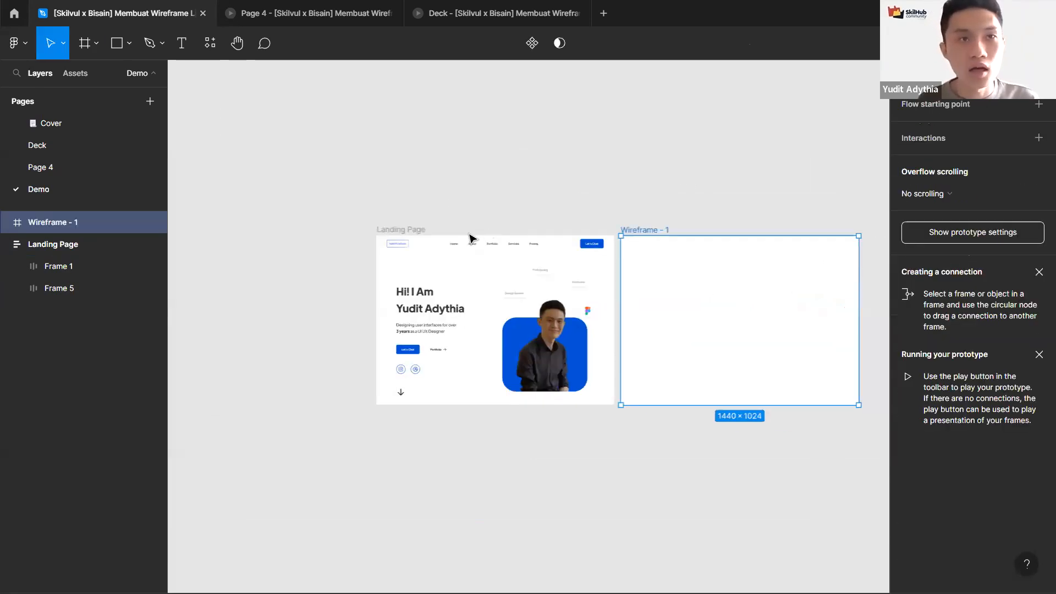
pyautogui.scroll(3, 487, 240)
pyautogui.hscroll(-2, 488, 240)
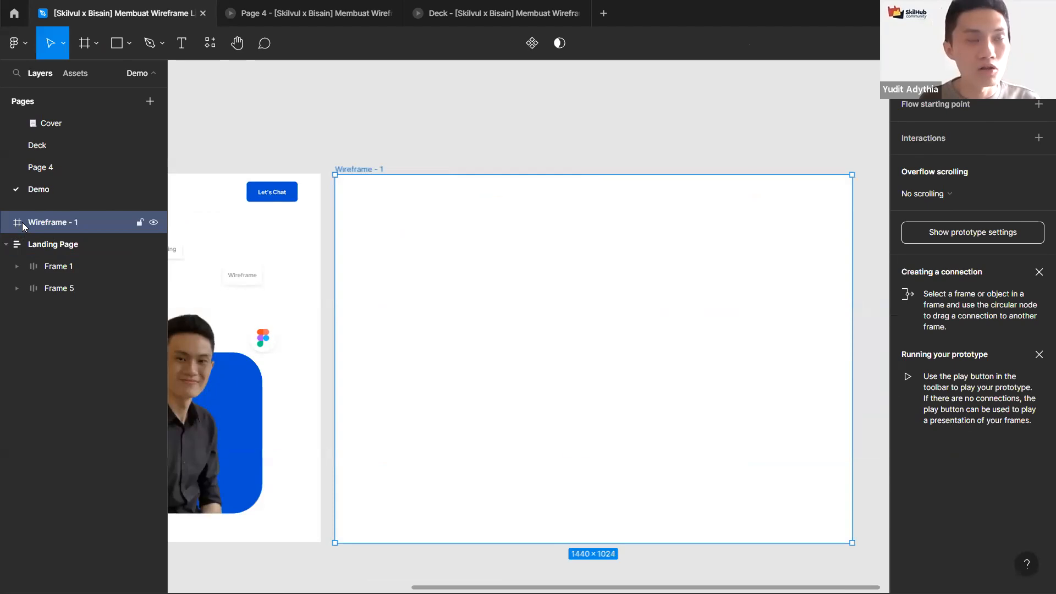
pyautogui.click(913, 73)
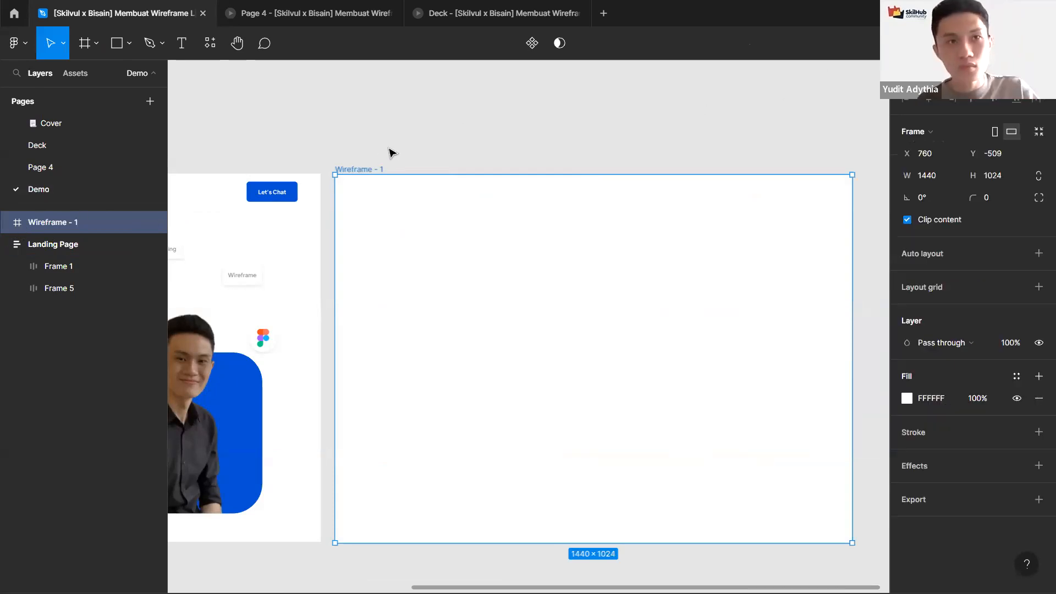
pyautogui.press('Delete')
pyautogui.scroll(-3, 502, 177)
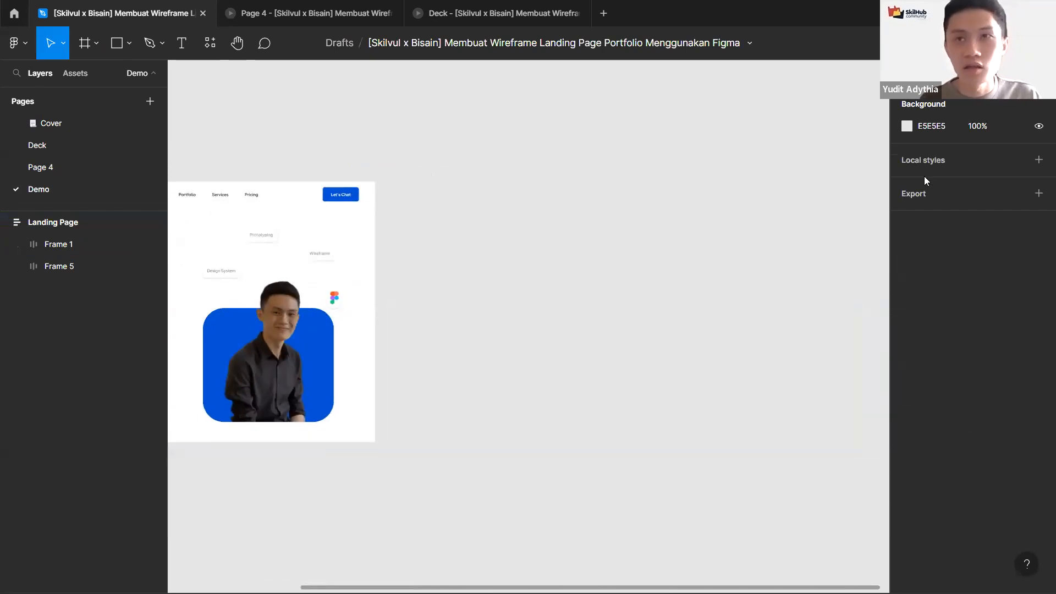
pyautogui.press('f')
pyautogui.click(965, 256)
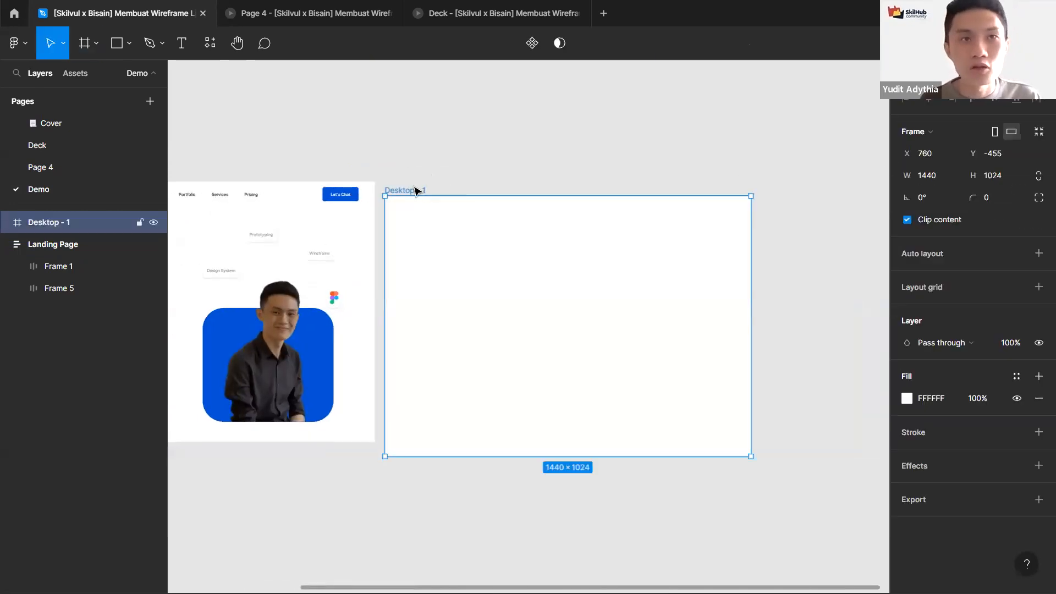
pyautogui.moveTo(424, 190); pyautogui.dragTo(495, 175)
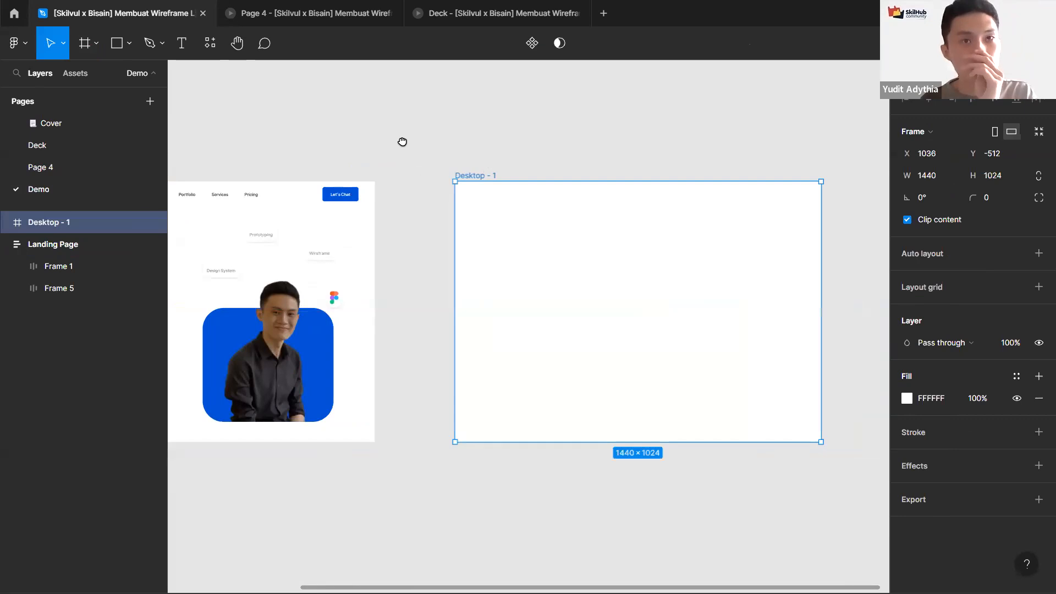
pyautogui.hscroll(3, 405, 144)
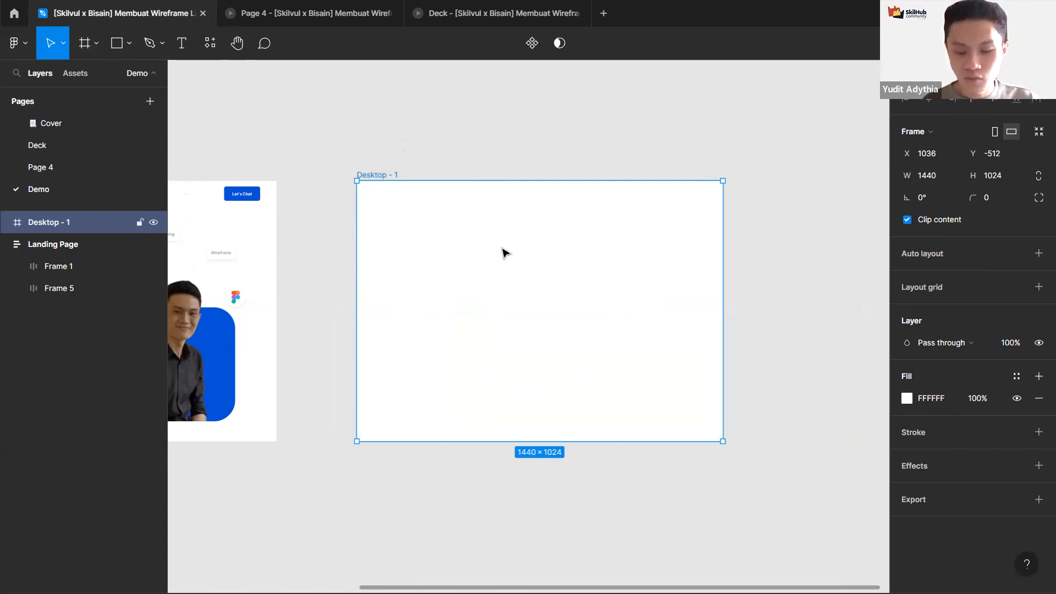
pyautogui.hscroll(-5, 311, 150)
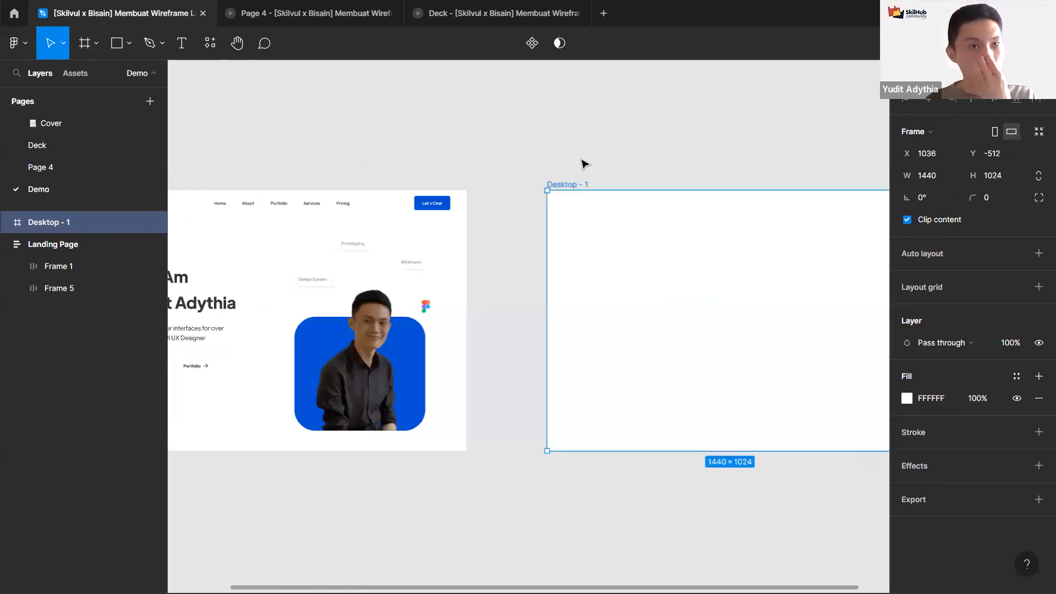
pyautogui.press('Delete')
pyautogui.scroll(-3, 361, 132)
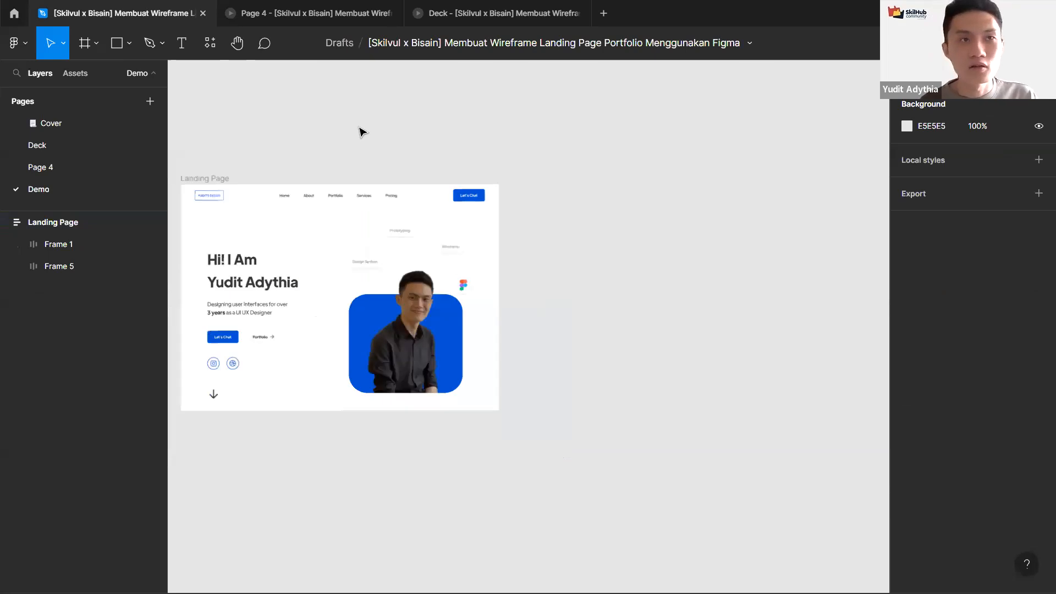
# Step: Duplicate the Landing Page frame beside the original
pyautogui.click(273, 169)
pyautogui.hotkey('ctrl', 'd')
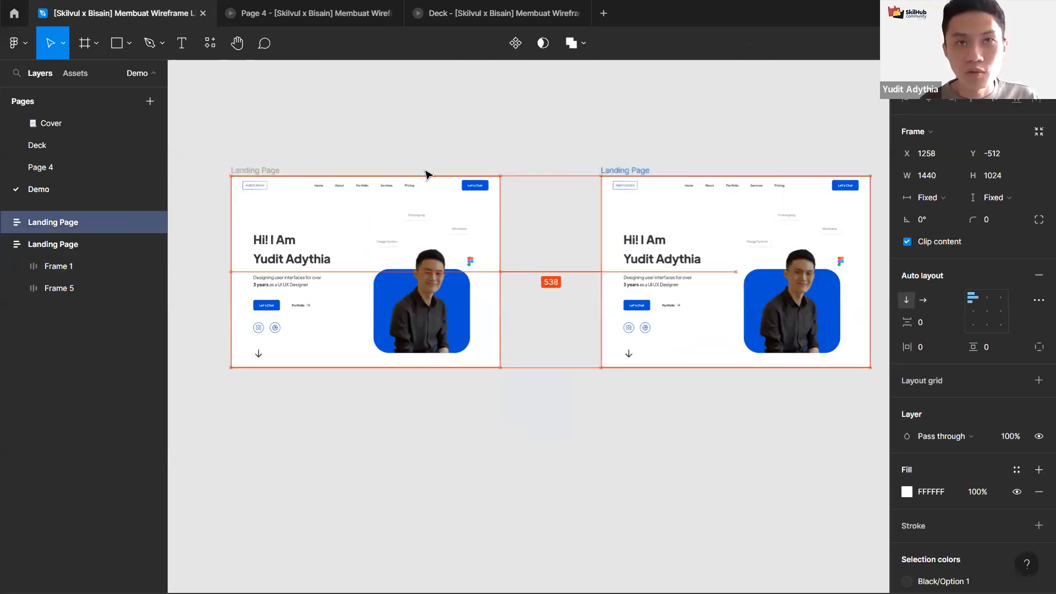
pyautogui.scroll(-2, 426, 169)
pyautogui.hscroll(3, 439, 282)
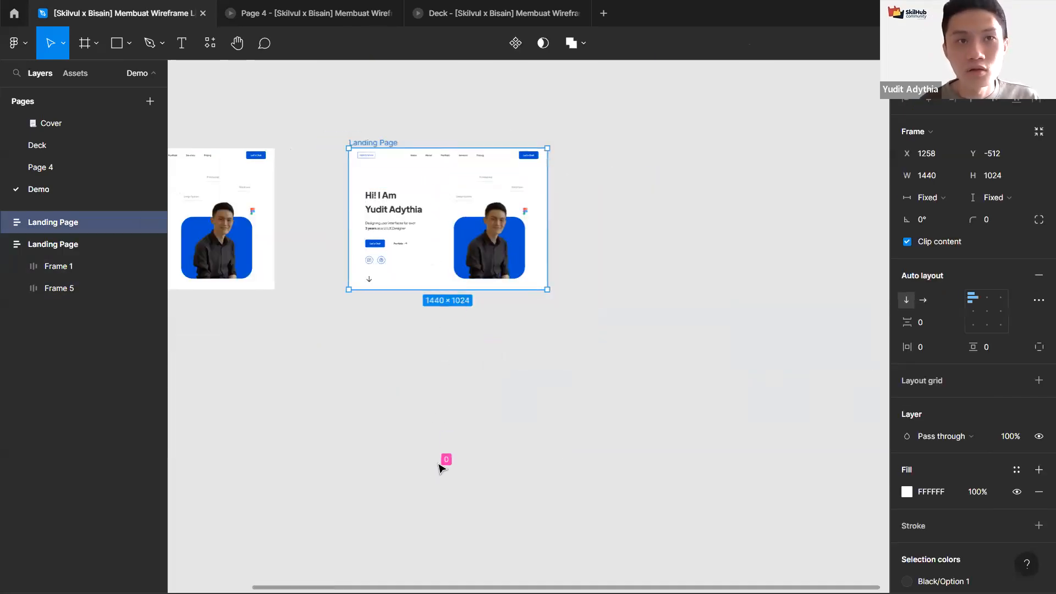
pyautogui.moveTo(455, 380); pyautogui.dragTo(452, 448)
pyautogui.hotkey('ctrl', 'z')
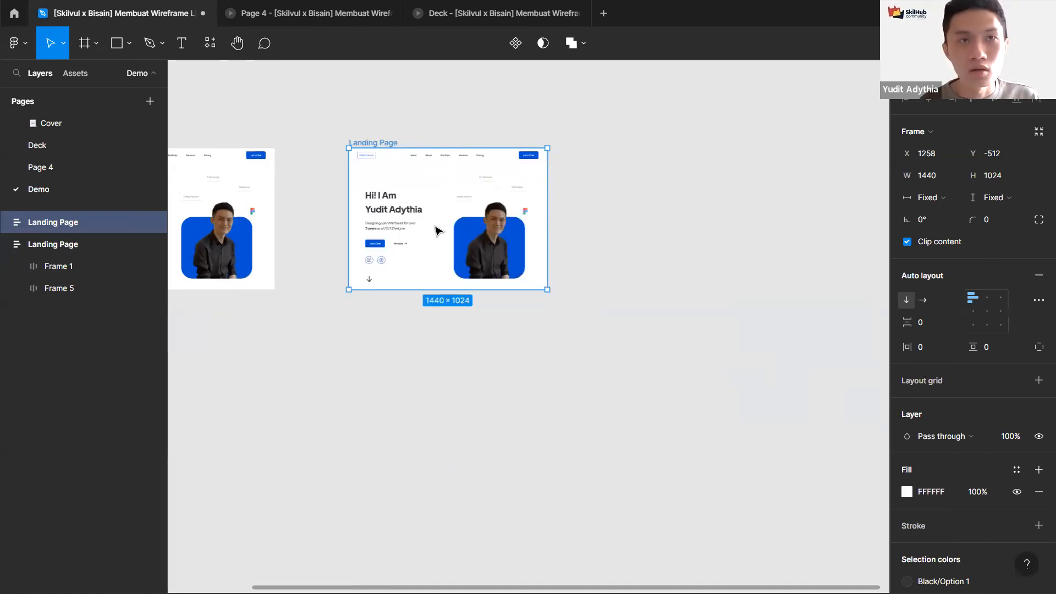
# Step: Set the duplicate's hero content frame (Frame 5) to a fixed height
pyautogui.click(436, 229)
pyautogui.click(1008, 194)
pyautogui.click(1006, 197)
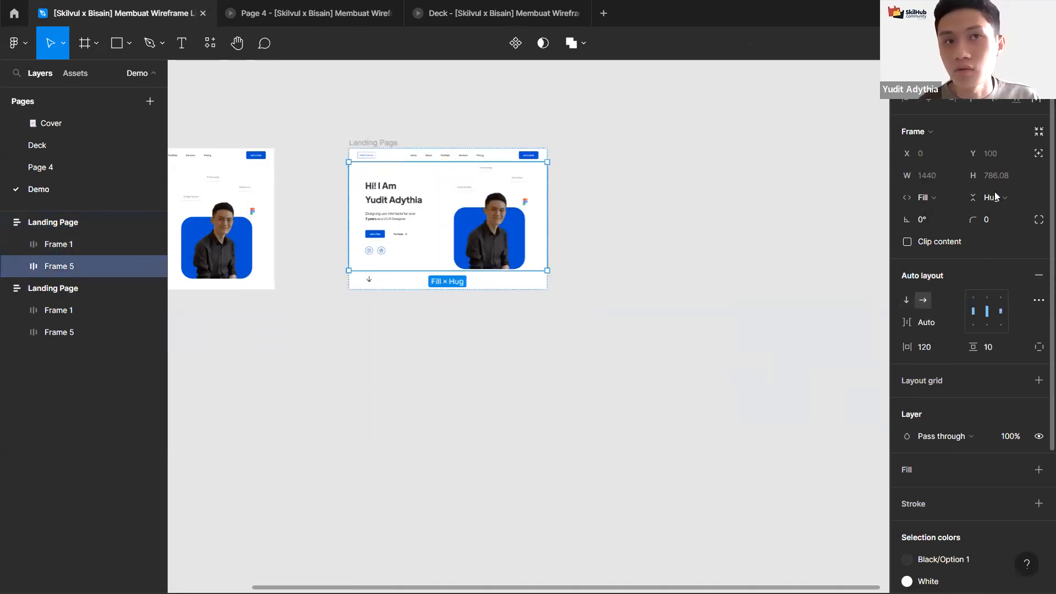
pyautogui.click(997, 198)
pyautogui.click(994, 165)
pyautogui.click(596, 212)
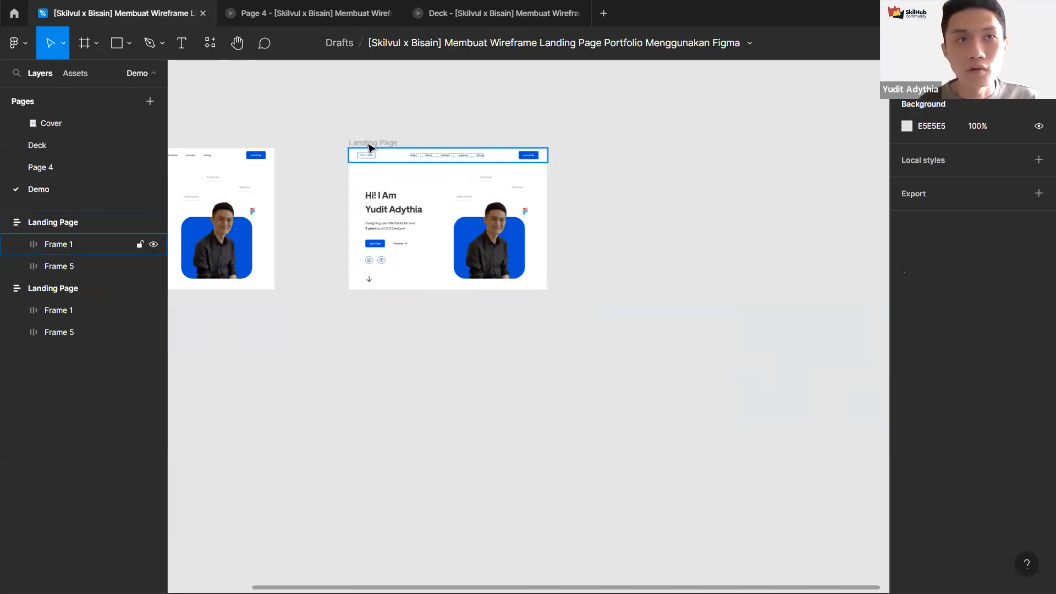
# Step: Extend the duplicate Landing Page frame's height to about 3590
pyautogui.click(368, 144)
pyautogui.moveTo(438, 290); pyautogui.dragTo(432, 490)
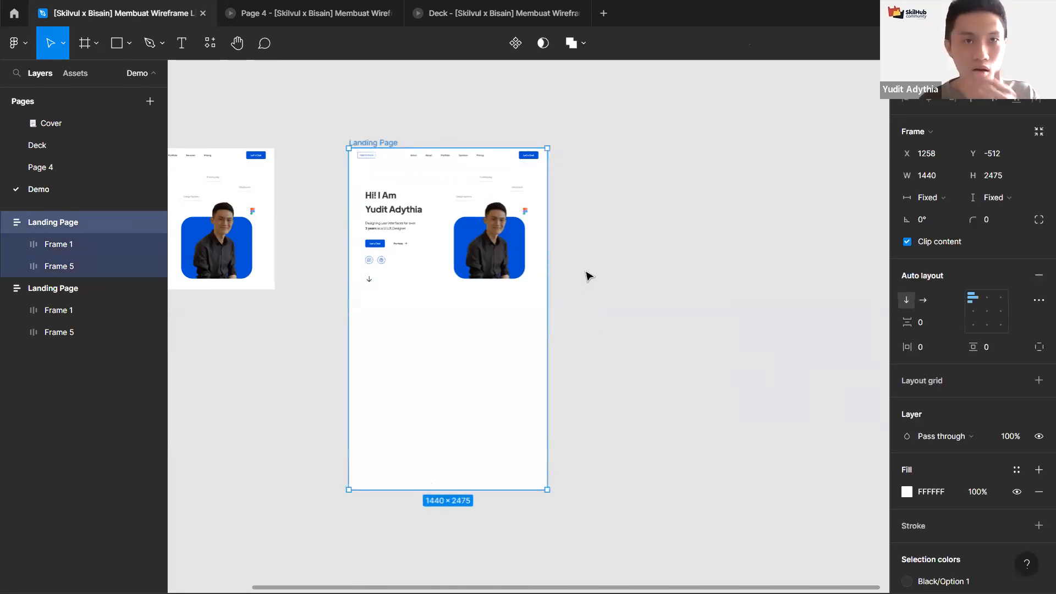
pyautogui.scroll(-2, 585, 250)
pyautogui.moveTo(504, 429); pyautogui.dragTo(500, 528)
pyautogui.scroll(-1, 460, 403)
pyautogui.hscroll(1, 460, 403)
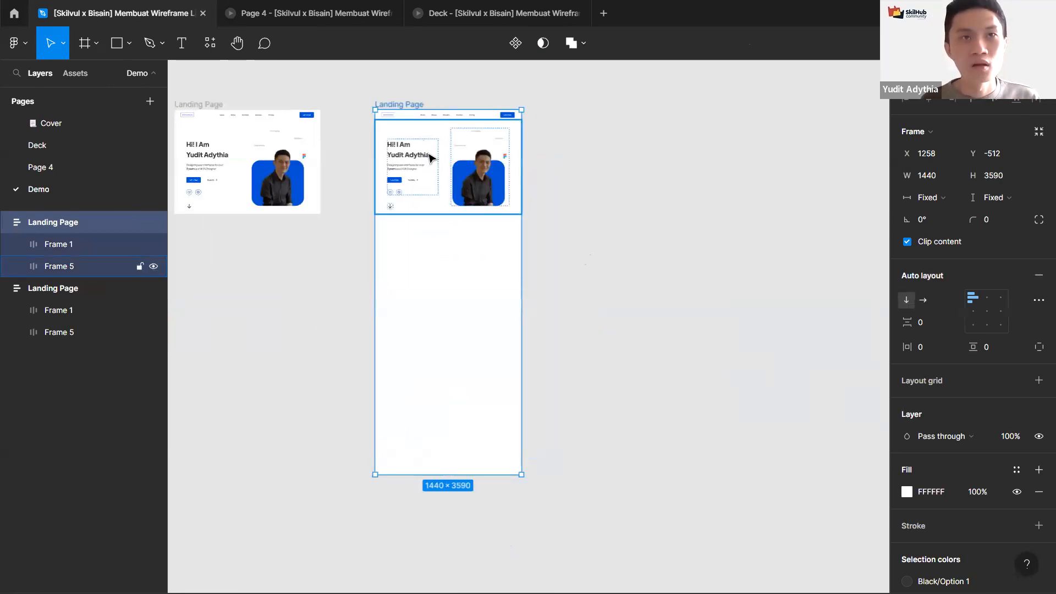
# Step: Duplicate the hero frame below itself and delete all the inner contents of the copy
pyautogui.click(429, 154)
pyautogui.scroll(1, 429, 154)
pyautogui.scroll(1, 429, 158)
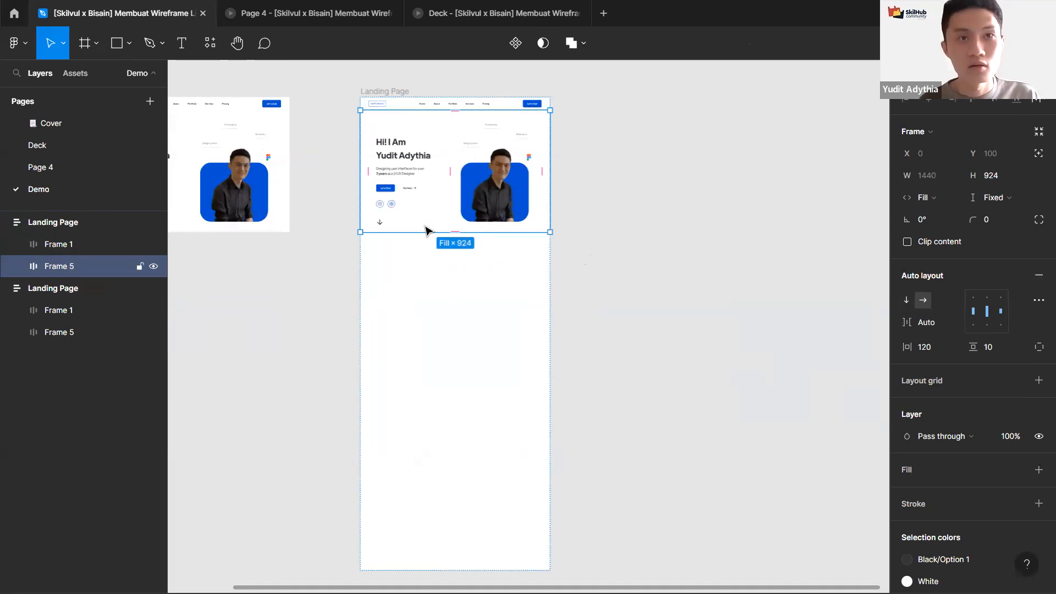
pyautogui.hotkey('ctrl', 'd')
pyautogui.doubleClick(421, 307)
pyautogui.keyDown('shift'); pyautogui.click(476, 310); pyautogui.keyUp('shift')
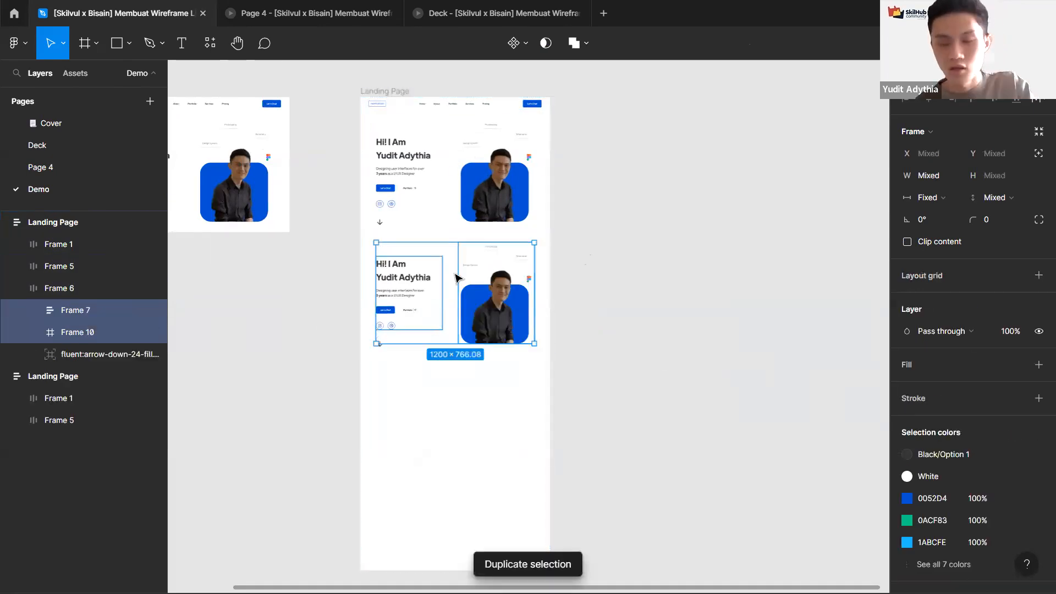
pyautogui.press('Delete')
# Step: Replace the new section's arrow icon with a pasted copy of the hero heading text
pyautogui.keyDown('ctrl'); pyautogui.click(407, 162); pyautogui.keyUp('ctrl')
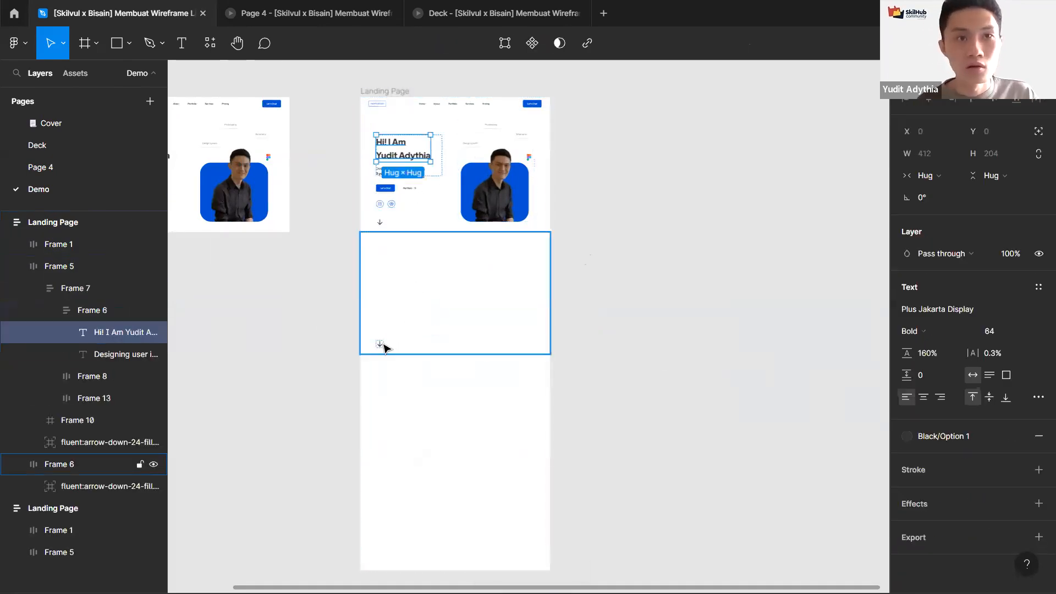
pyautogui.click(384, 347)
pyautogui.doubleClick(380, 345)
pyautogui.press('Delete')
pyautogui.hotkey('ctrl', 'v')
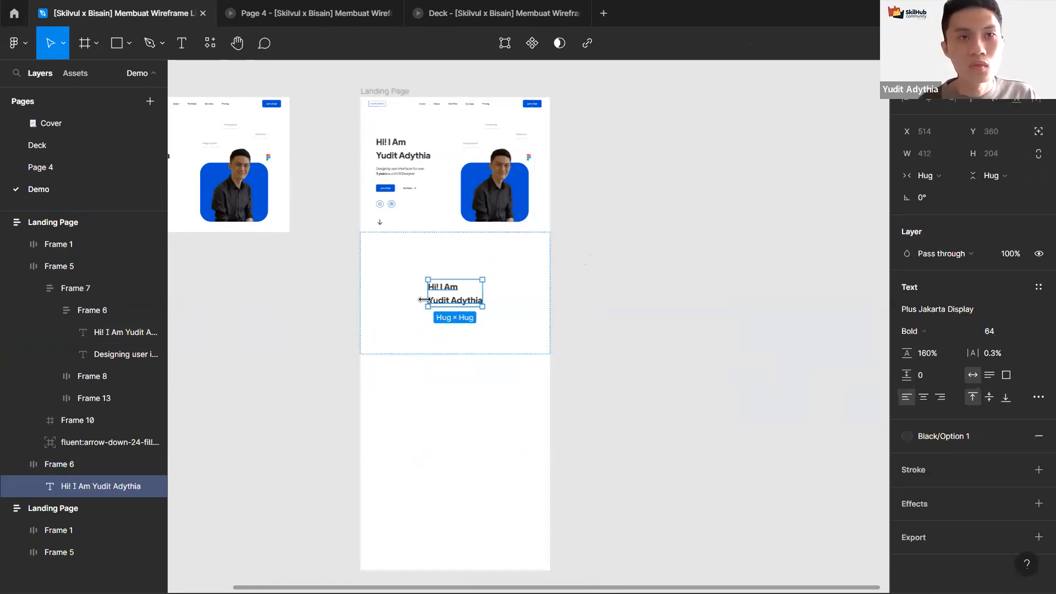
# Step: Change the pasted heading text in the new section to "Test 1"
pyautogui.scroll(2, 426, 299)
pyautogui.doubleClick(455, 300)
pyautogui.write('Test 1')
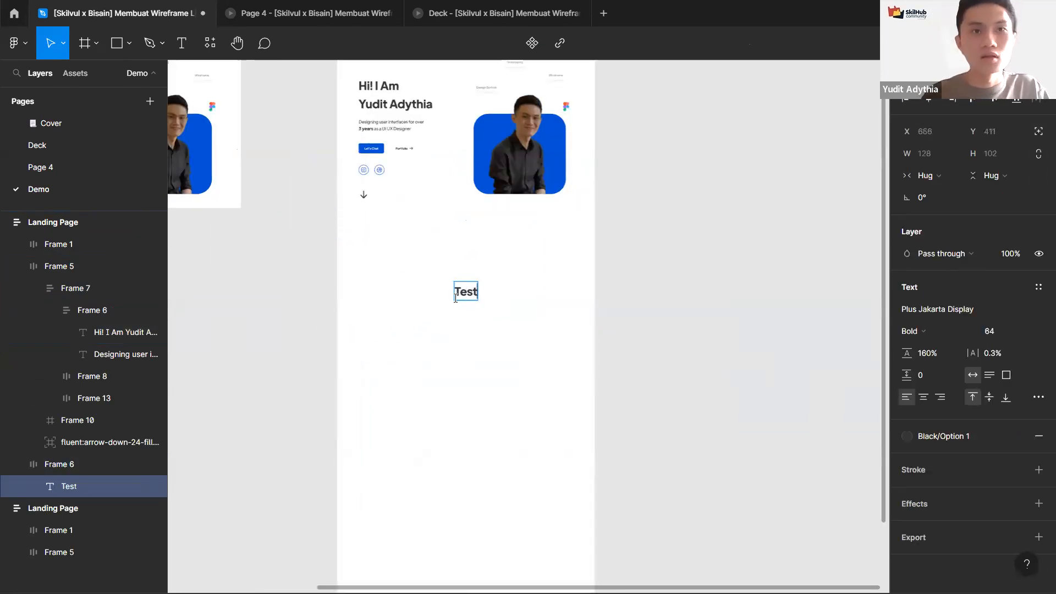
pyautogui.press('Escape')
pyautogui.press('Escape')
# Step: Duplicate the Test 1 section and change its text to "Test 2"
pyautogui.hotkey('ctrl', 'd')
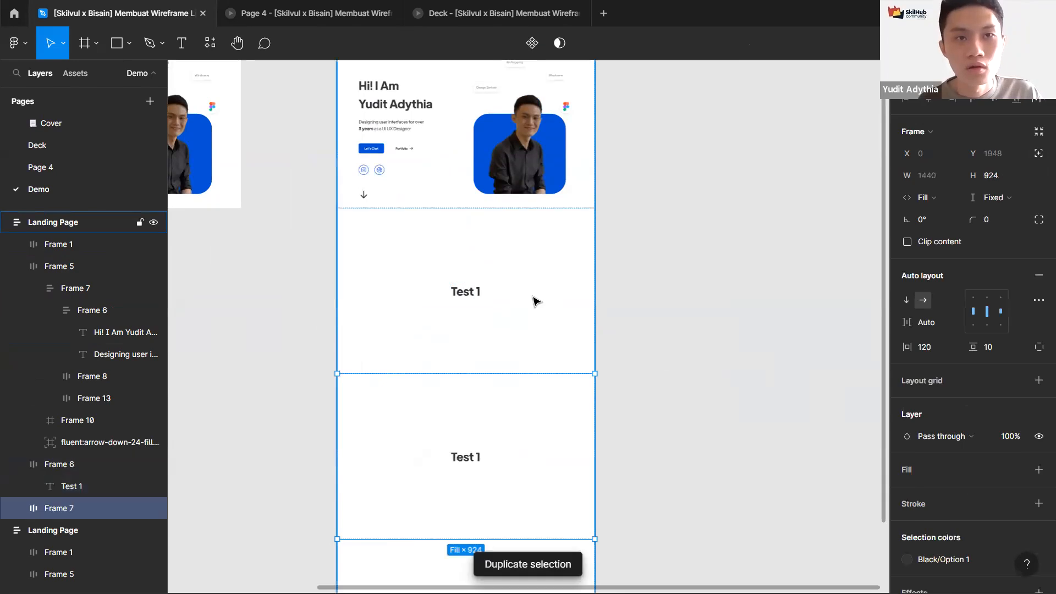
pyautogui.scroll(-3, 499, 383)
pyautogui.doubleClick(498, 384)
pyautogui.write('Test 2')
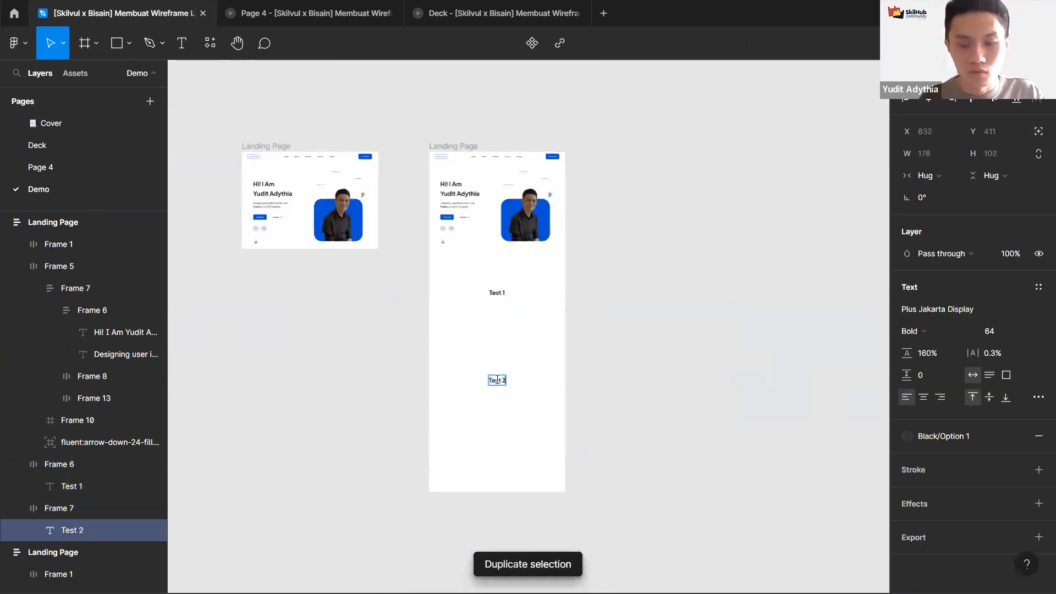
# Step: Duplicate the Test 2 section and change its text to "Test 3"
pyautogui.click(547, 385)
pyautogui.hotkey('ctrl', 'd')
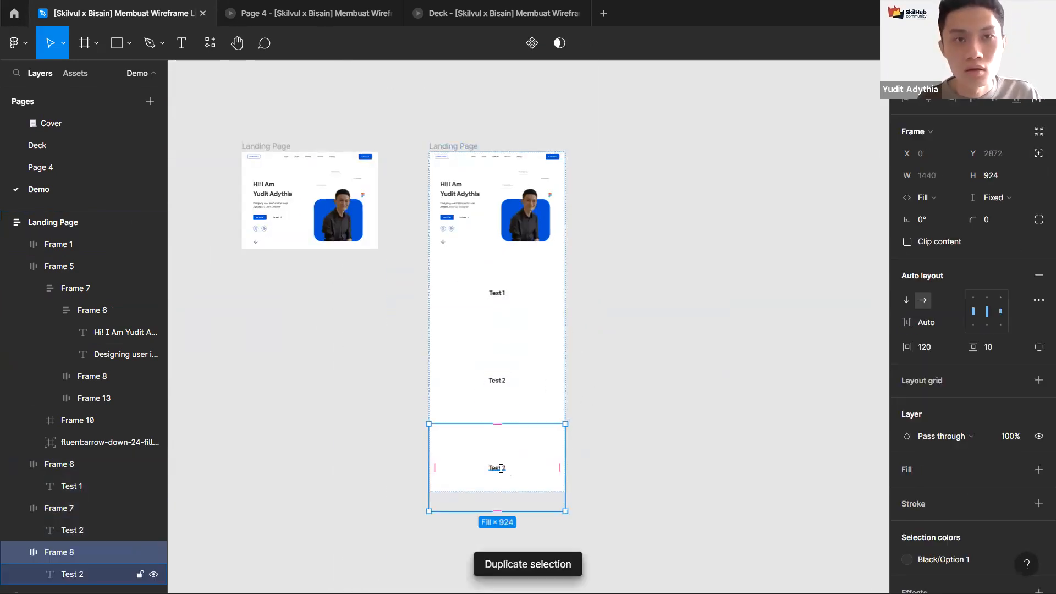
pyautogui.doubleClick(503, 467)
pyautogui.write('3')
pyautogui.press('Return')
pyautogui.press('Escape')
pyautogui.press('Escape')
# Step: Set the duplicate Landing Page frame's height to hug its contents
pyautogui.click(442, 146)
pyautogui.click(987, 196)
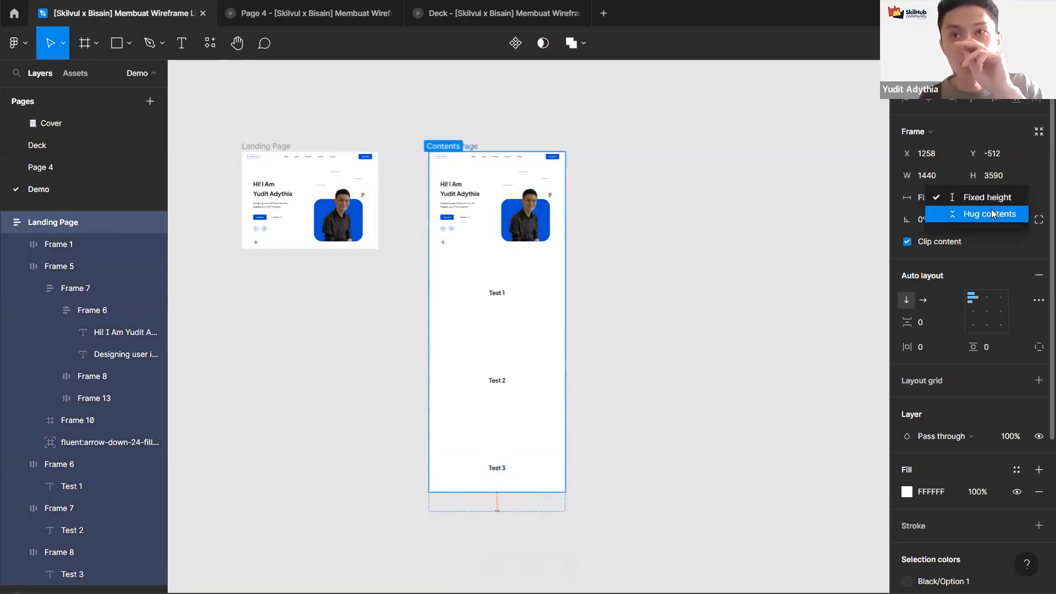
pyautogui.click(993, 214)
pyautogui.click(731, 313)
# Step: Select the Test 1 section frame on the duplicated page
pyautogui.hscroll(2, 589, 244)
pyautogui.scroll(-1, 589, 245)
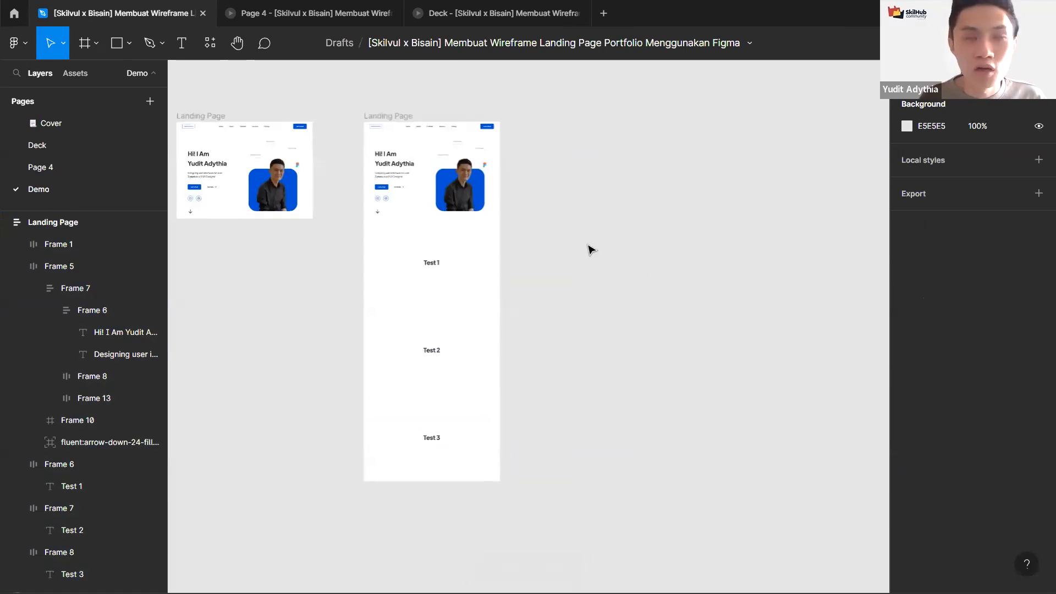
pyautogui.scroll(2, 447, 250)
pyautogui.click(434, 282)
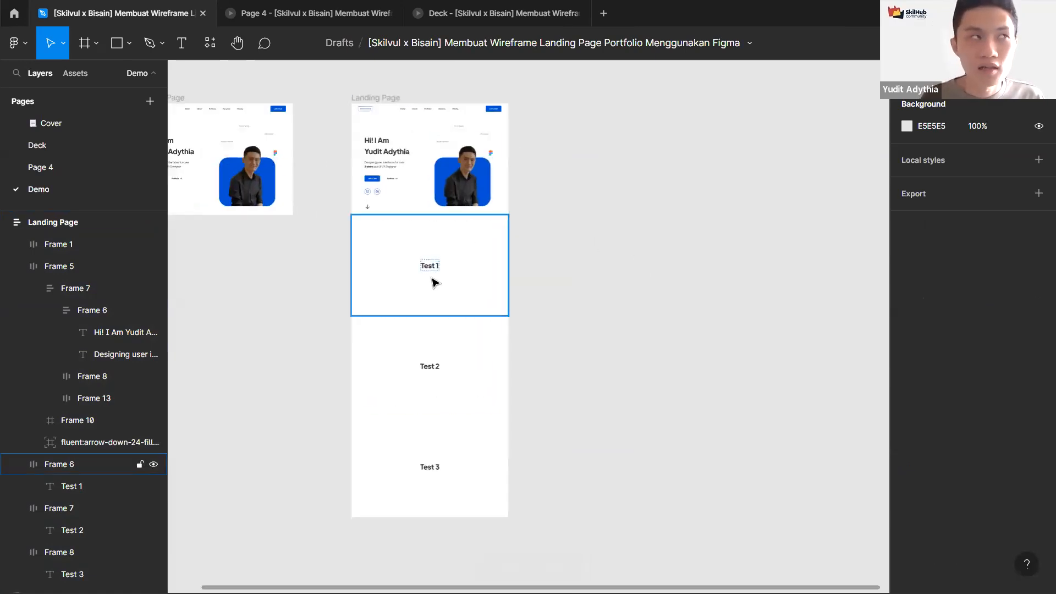
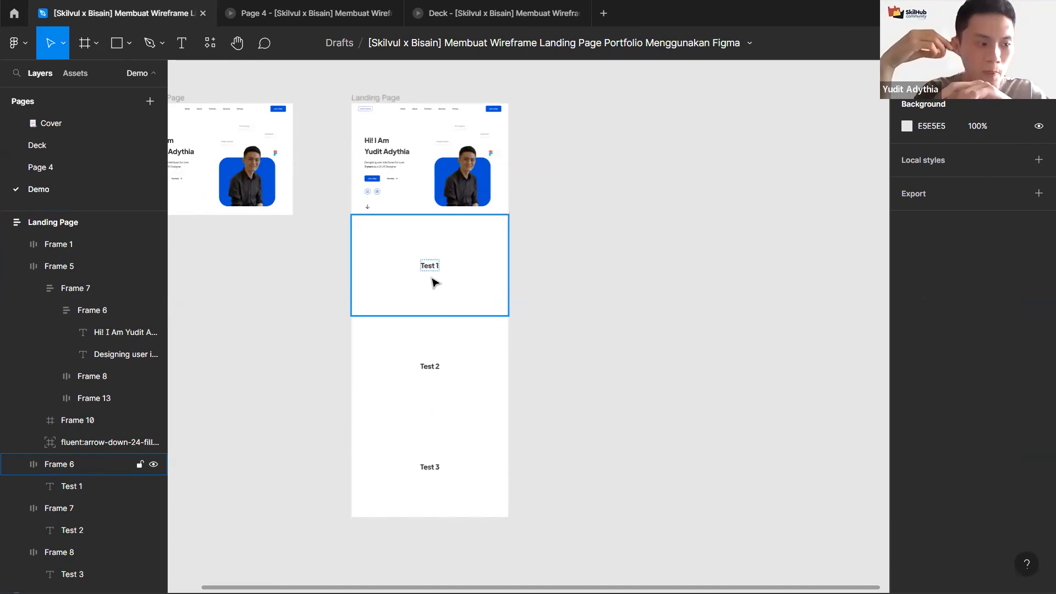
# Step: Delete the Test 1 section from the duplicated landing page, then undo the deletion
pyautogui.click(434, 282)
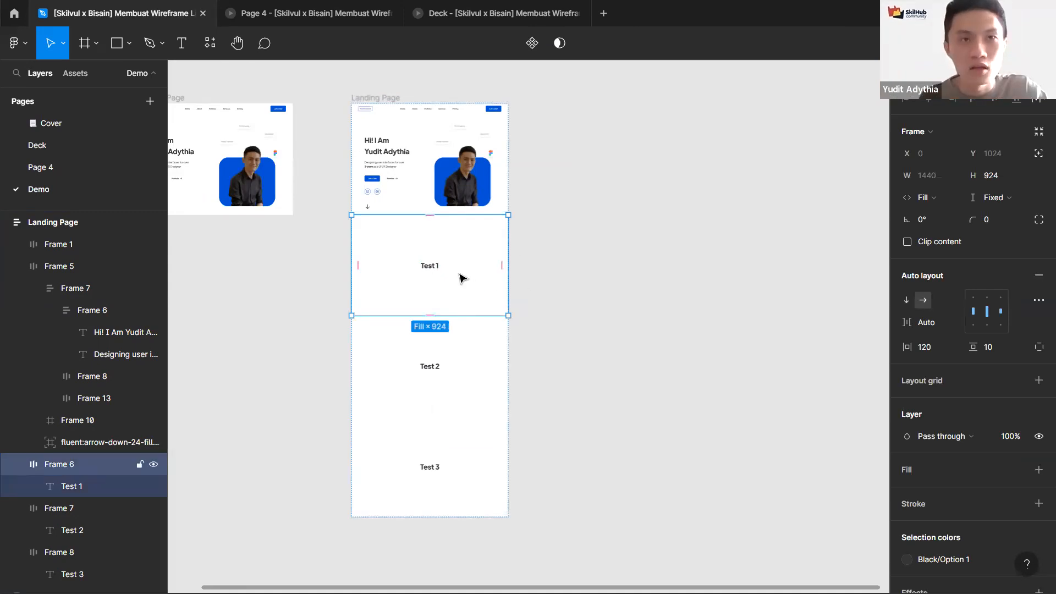
pyautogui.press('Delete')
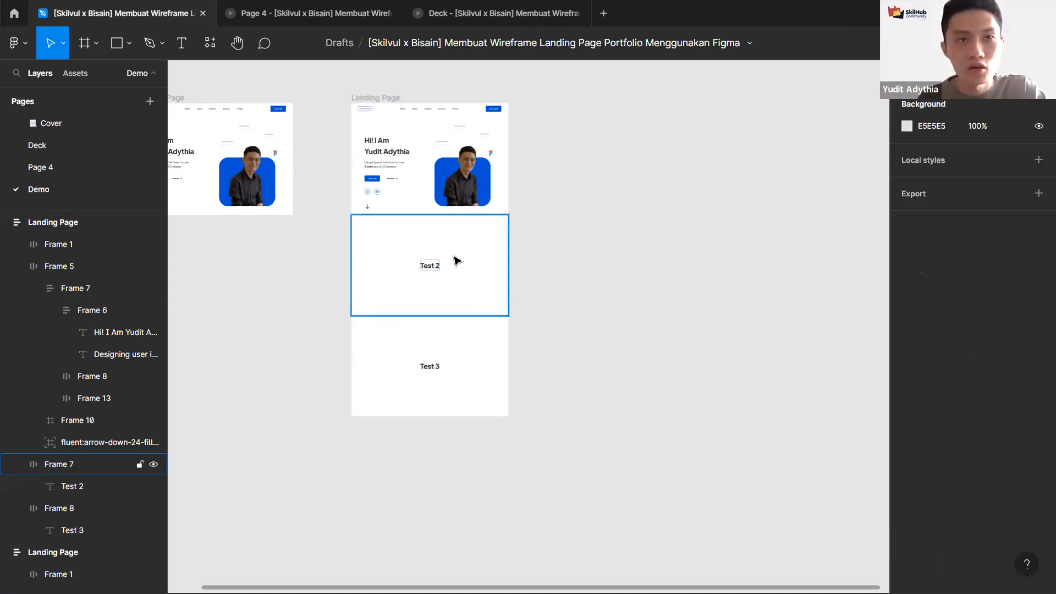
pyautogui.click(466, 346)
pyautogui.click(463, 276)
pyautogui.click(463, 367)
pyautogui.click(464, 259)
pyautogui.click(464, 405)
pyautogui.click(459, 265)
pyautogui.press('Tab')
pyautogui.hotkey('shift', 'Tab')
pyautogui.press('Tab')
pyautogui.hotkey('shift', 'Tab')
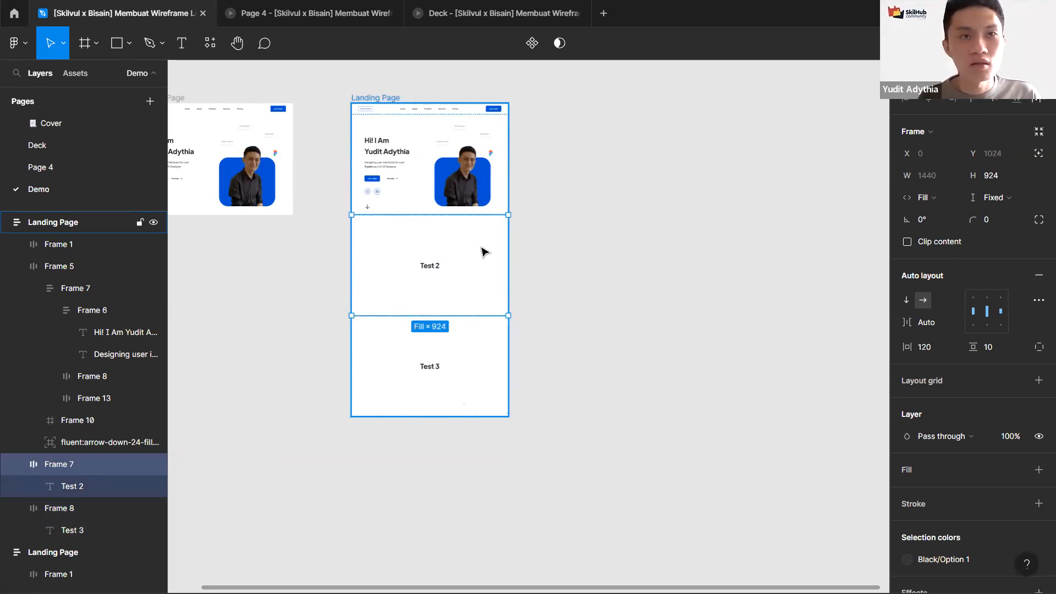
pyautogui.press('Escape')
pyautogui.hotkey('ctrl', 'z')
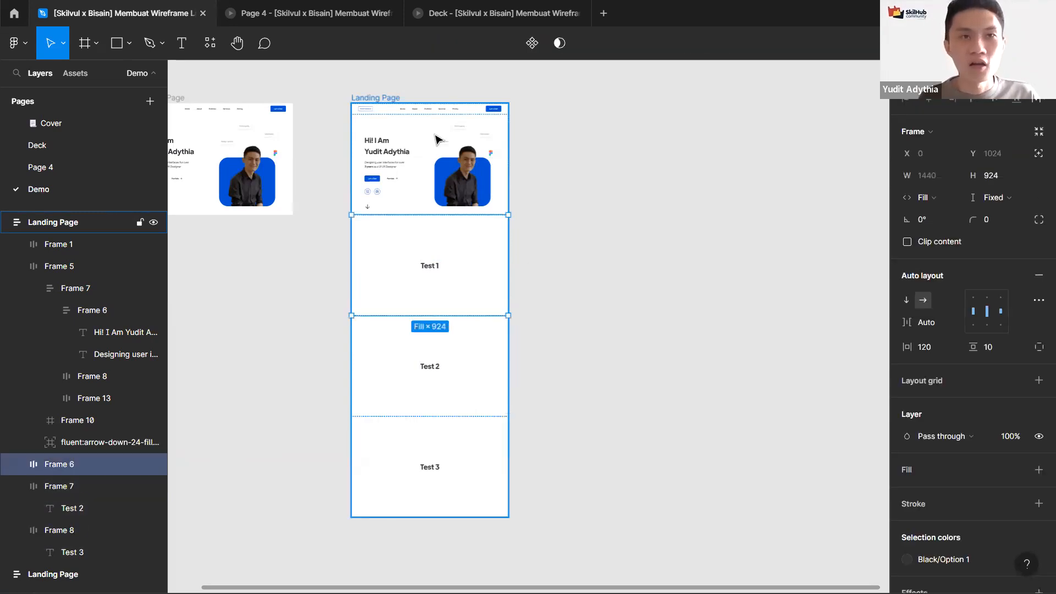
# Step: Paste another copy of the landing page frame beside the others and remove its auto layout
pyautogui.scroll(-2, 537, 135)
pyautogui.click(616, 137)
pyautogui.hotkey('ctrl', 'v')
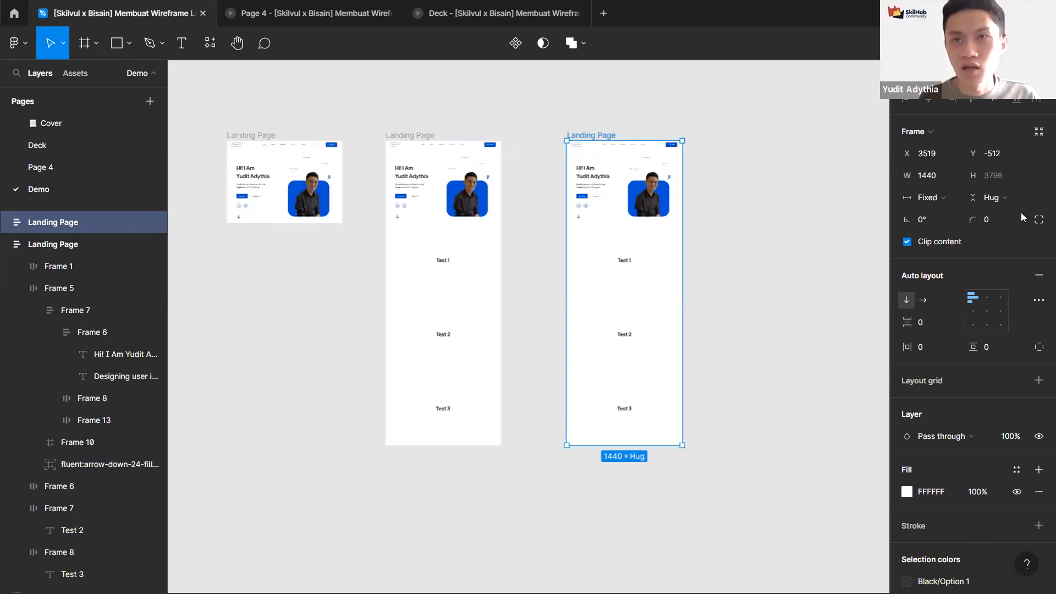
pyautogui.hotkey('shift', 'alt', 'a')
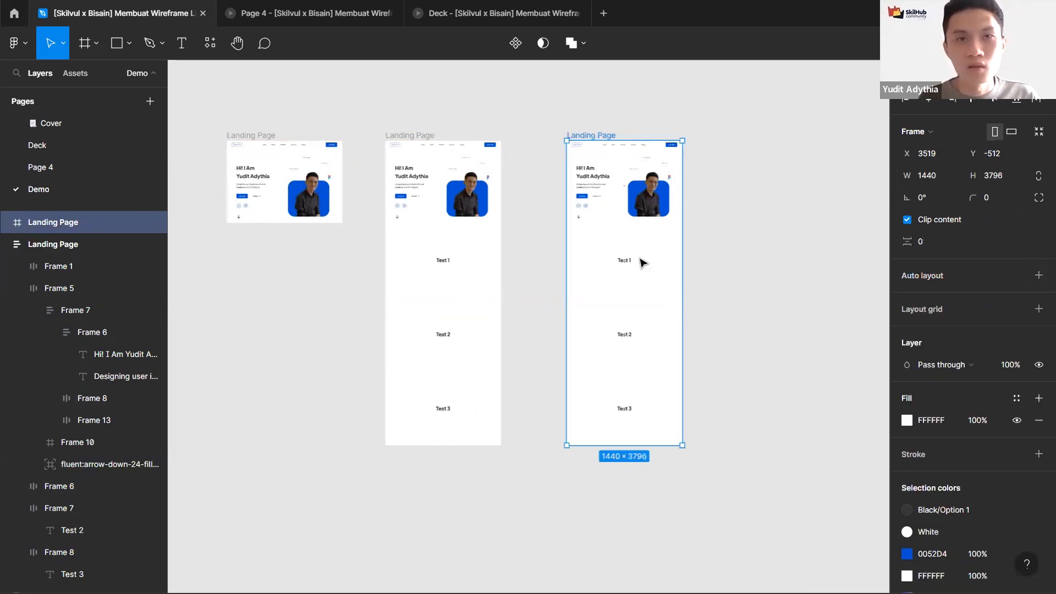
# Step: Delete Test 1 from the pasted frame and move the Test 2 and Test 3 sections up beneath the hero
pyautogui.scroll(2, 641, 259)
pyautogui.click(593, 263)
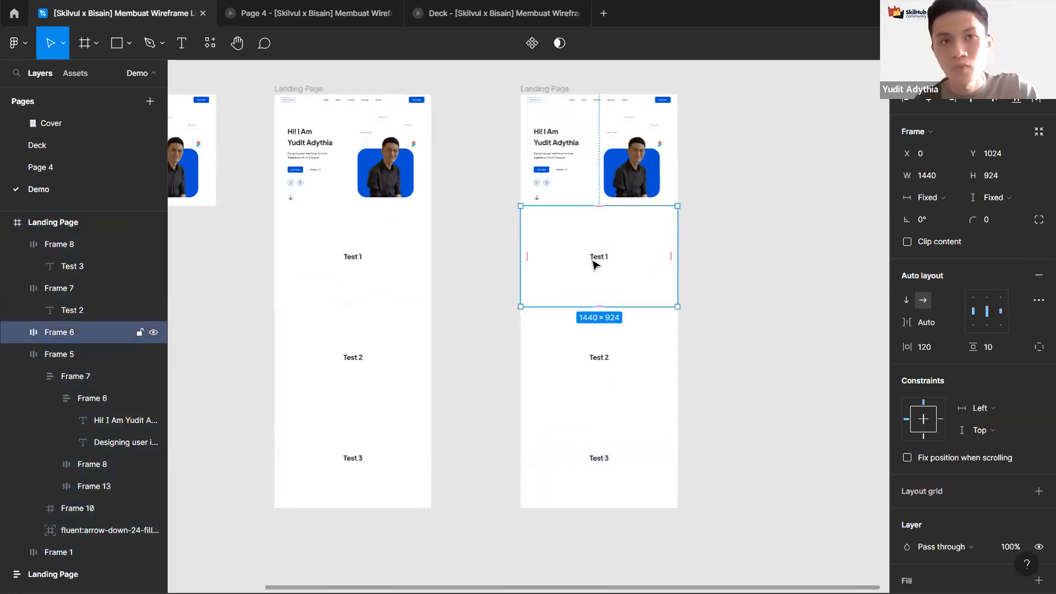
pyautogui.press('Delete')
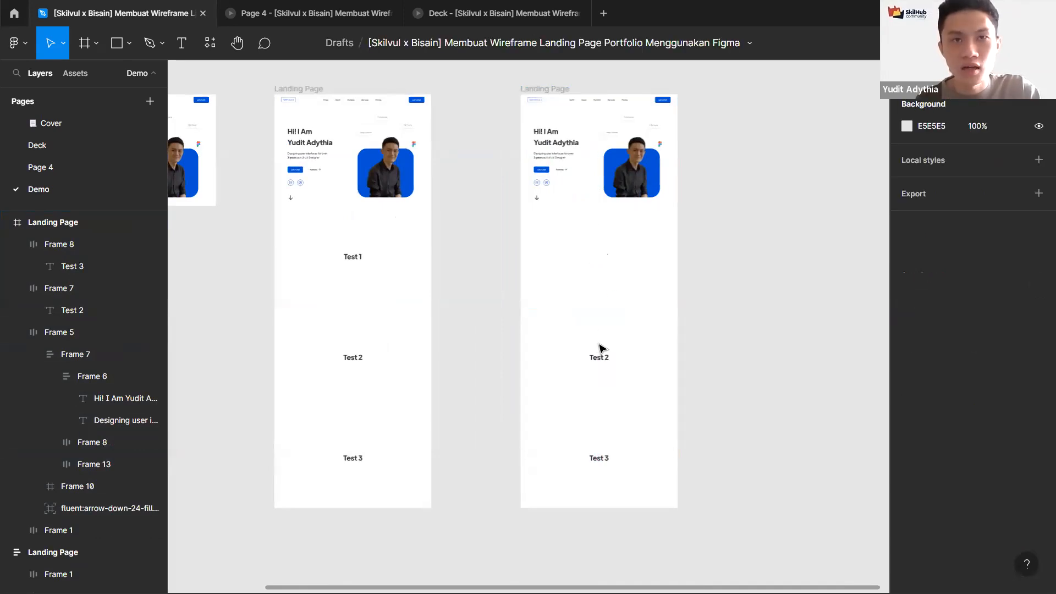
pyautogui.click(615, 453)
pyautogui.keyDown('shift'); pyautogui.click(613, 452); pyautogui.keyUp('shift')
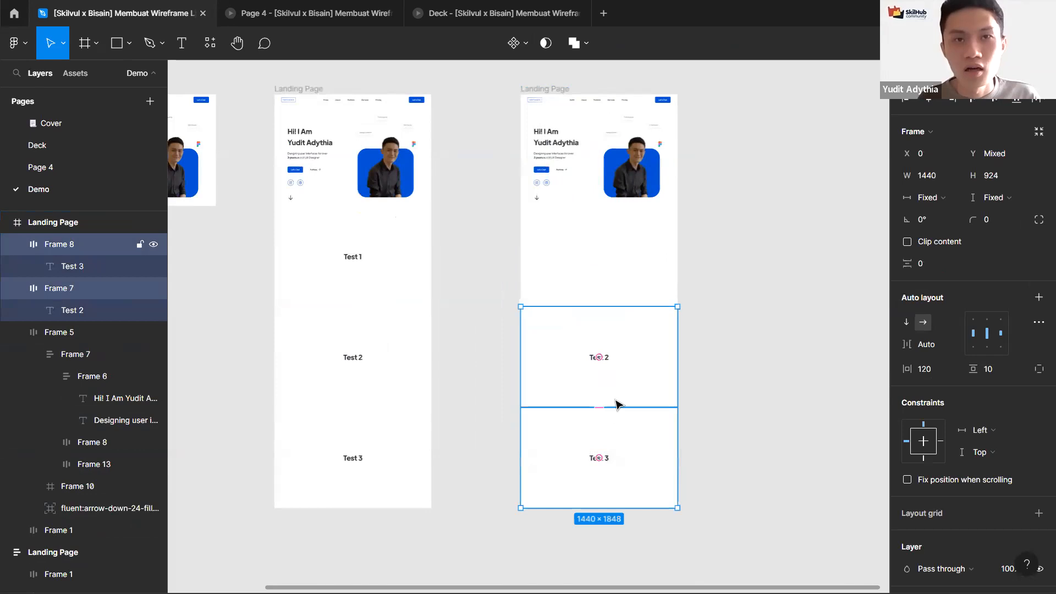
pyautogui.moveTo(609, 348); pyautogui.dragTo(607, 197)
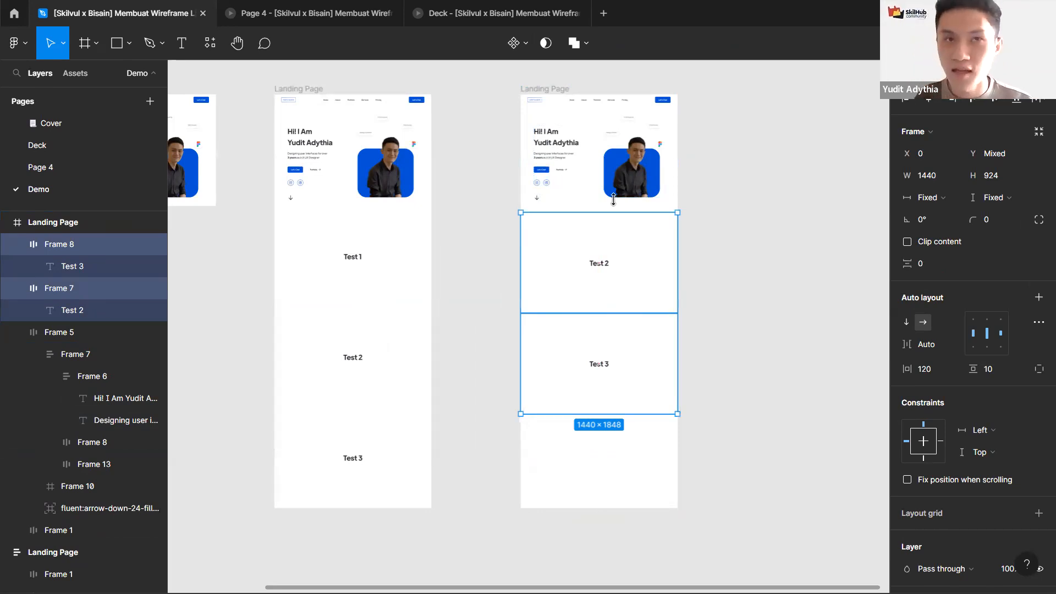
pyautogui.click(604, 269)
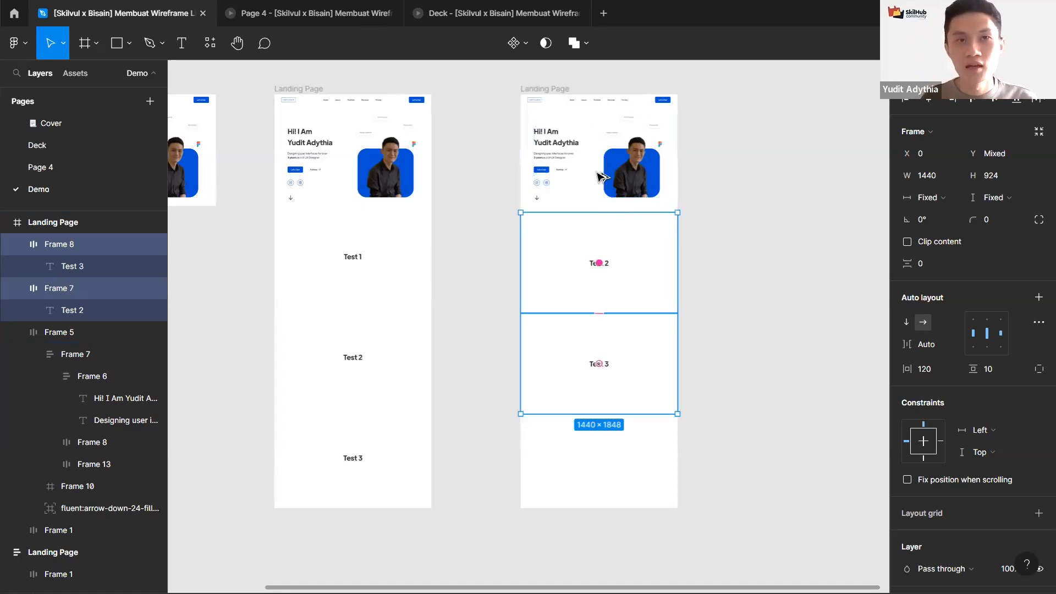
pyautogui.press('alt')
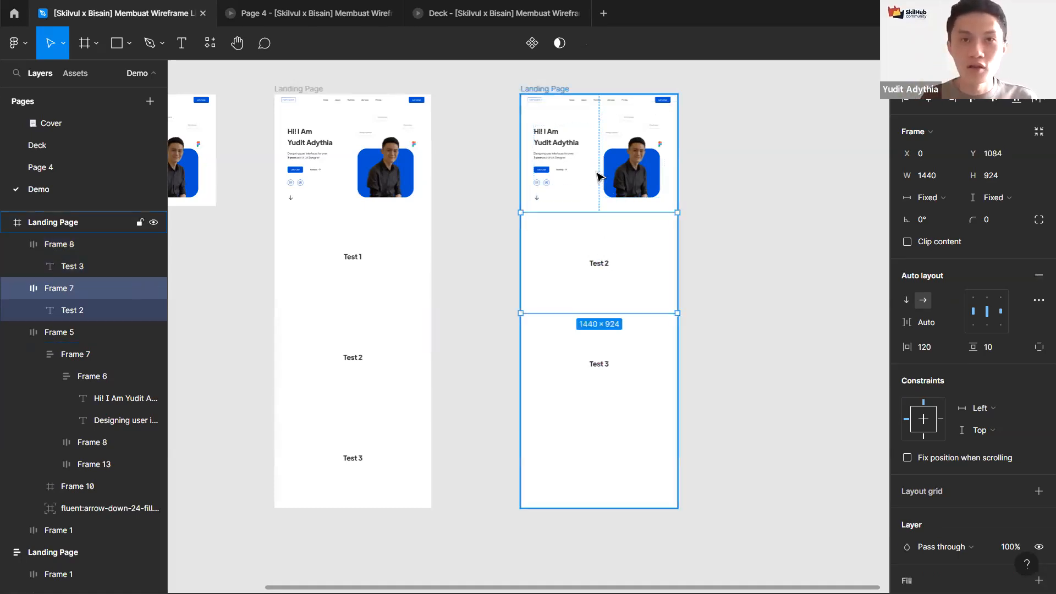
pyautogui.hotkey('ctrl', 'z')
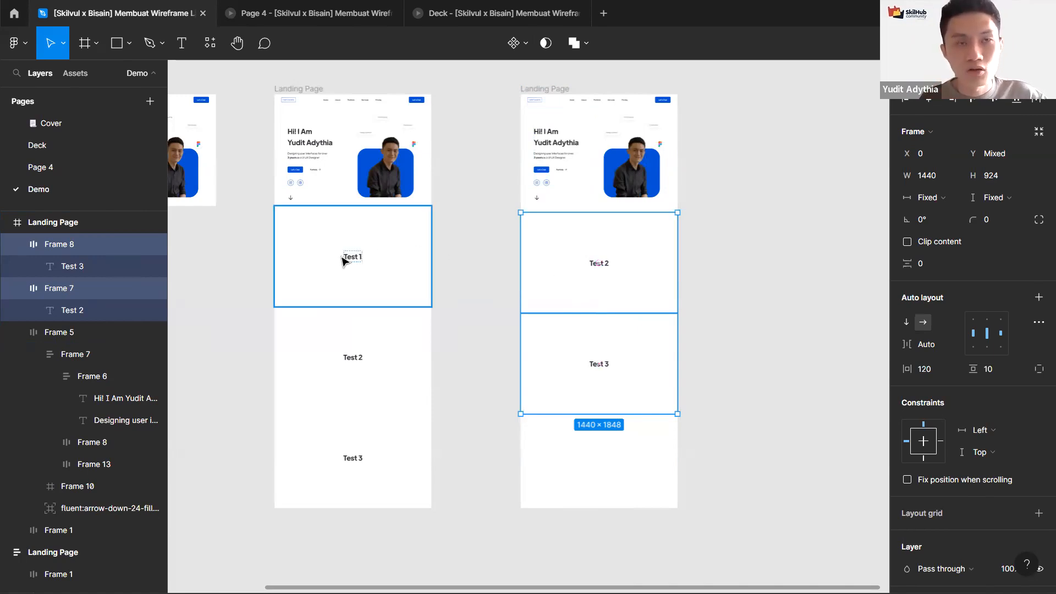
pyautogui.click(341, 260)
pyautogui.moveTo(614, 230)
pyautogui.mouseDown()
pyautogui.moveTo(601, 205)
pyautogui.moveTo(609, 197)
pyautogui.mouseUp()
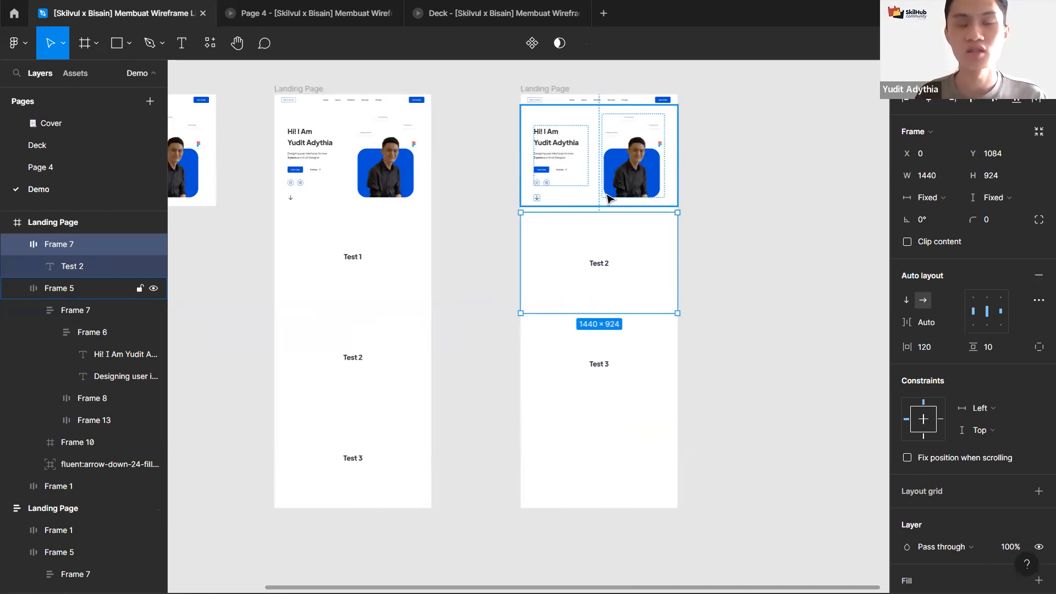
pyautogui.moveTo(608, 197)
pyautogui.mouseDown()
pyautogui.moveTo(599, 198)
pyautogui.moveTo(606, 363)
pyautogui.moveTo(603, 330)
pyautogui.mouseUp()
# Step: Delete the Test 1 section from the auto-layout duplicate so the remaining sections shift up
pyautogui.click(393, 251)
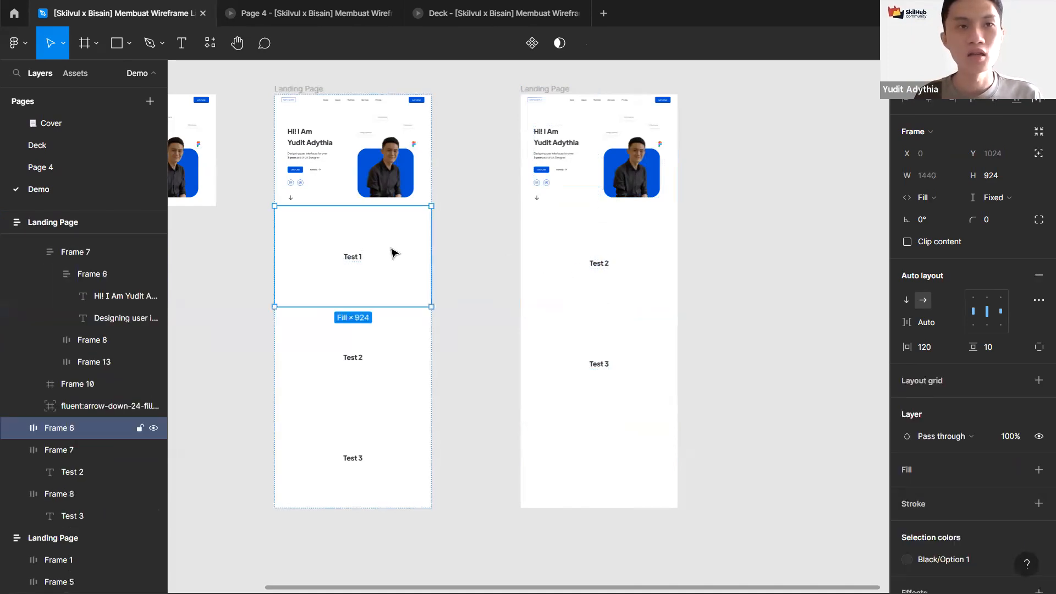
pyautogui.press('Delete')
pyautogui.click(379, 309)
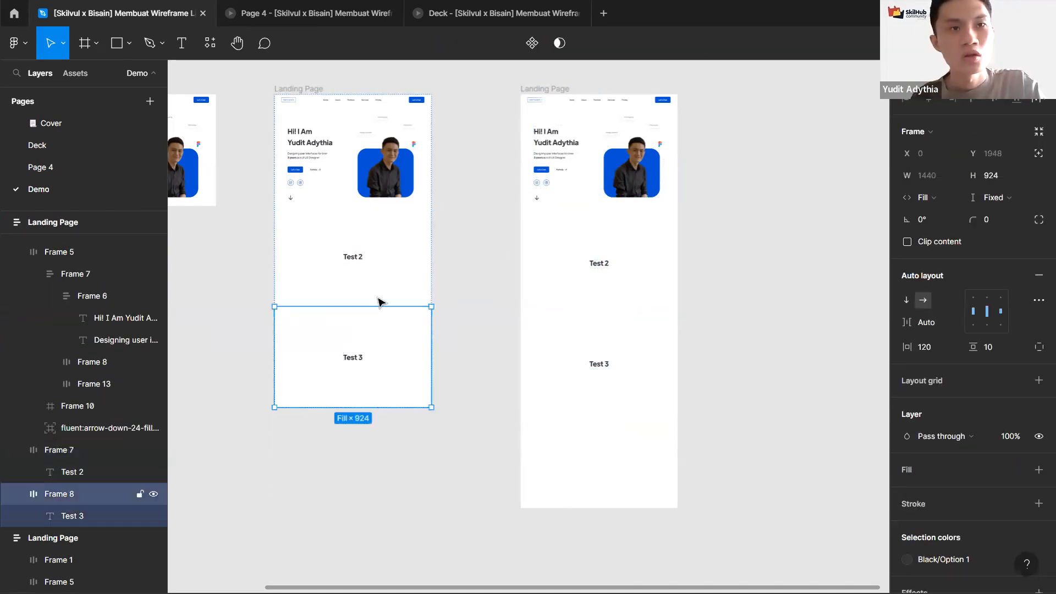
pyautogui.click(377, 265)
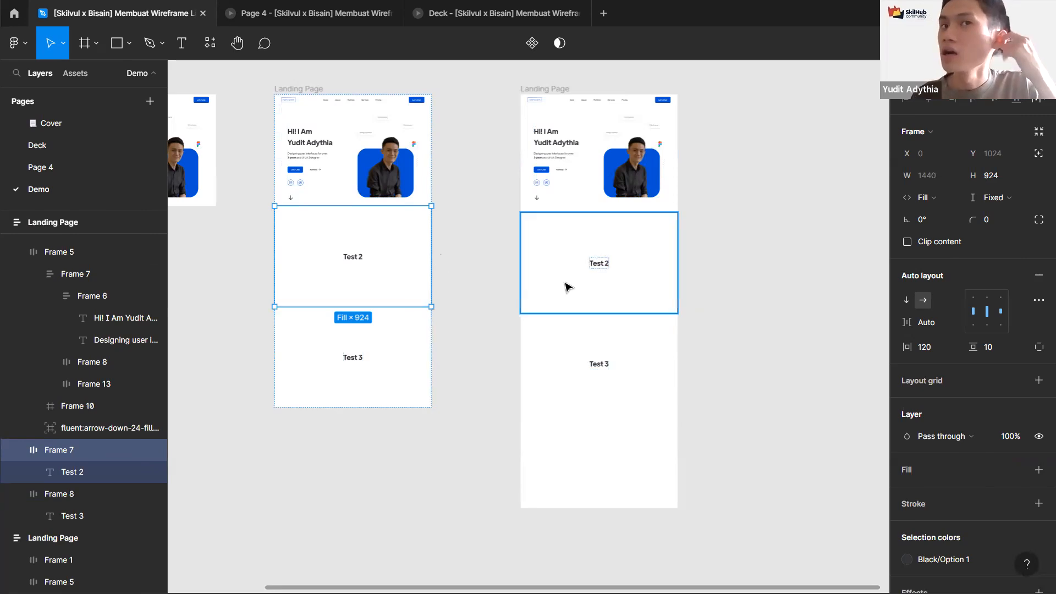
pyautogui.click(509, 172)
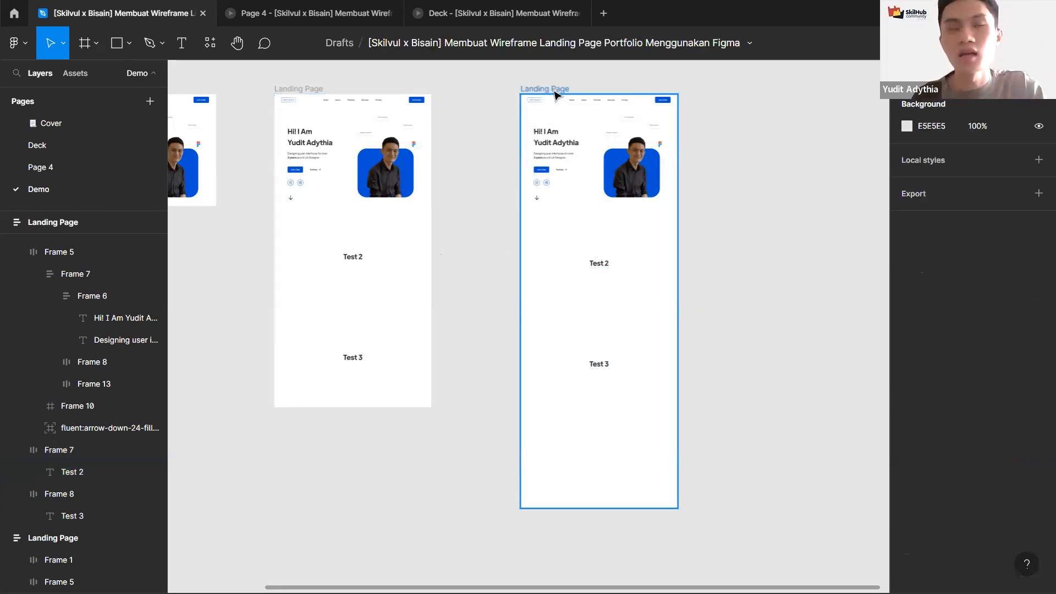
# Step: Delete both duplicated landing page frames, keeping only the original landing page
pyautogui.click(554, 91)
pyautogui.moveTo(489, 219); pyautogui.dragTo(603, 293)
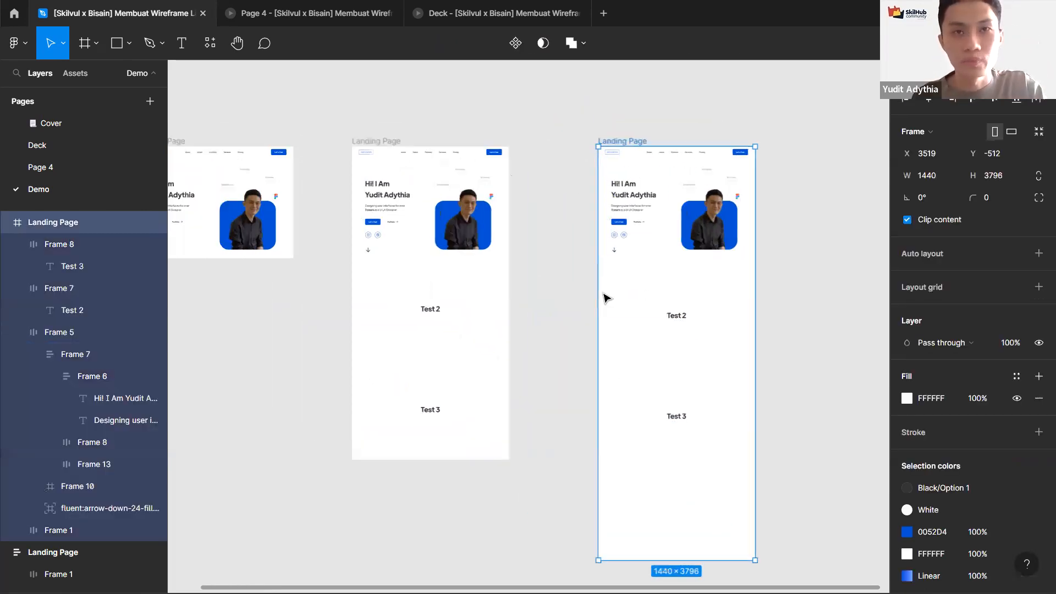
pyautogui.press('Delete')
pyautogui.hscroll(-2, 479, 160)
pyautogui.click(436, 165)
pyautogui.press('Delete')
pyautogui.hscroll(-2, 434, 193)
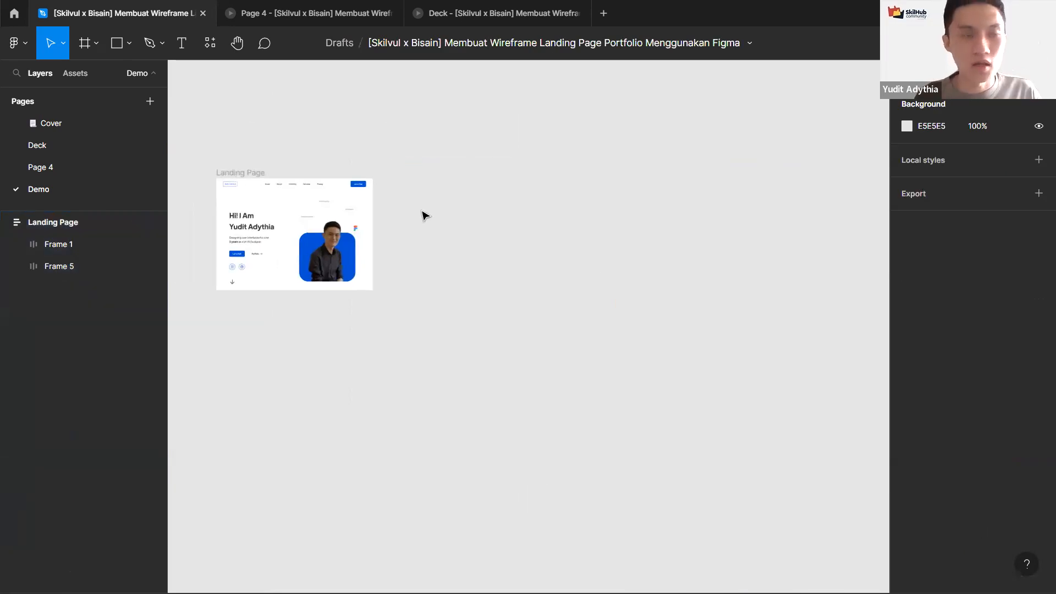
# Step: Create a new Desktop preset frame of 1440 × 1024 next to the landing page
pyautogui.scroll(2, 425, 214)
pyautogui.press('f')
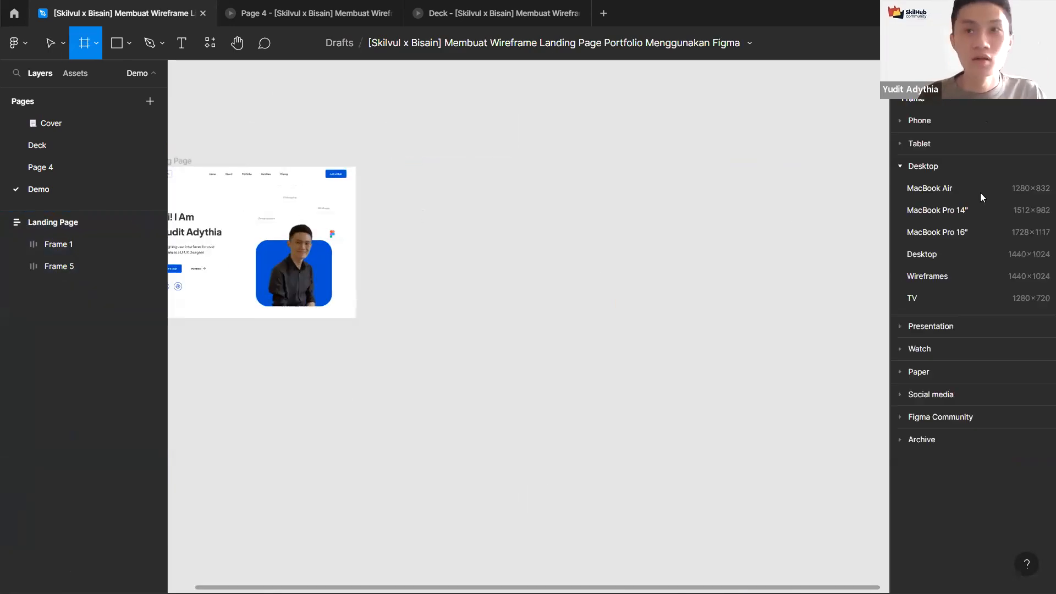
pyautogui.click(969, 254)
pyautogui.hscroll(-2, 566, 198)
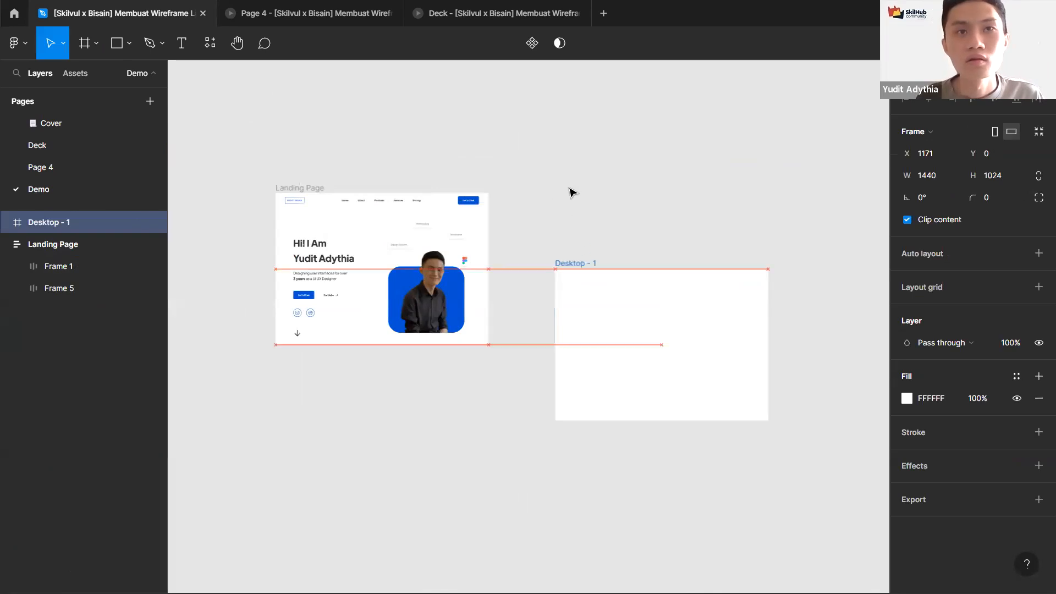
# Step: Add auto layout to the Desktop - 1 frame with a horizontal direction
pyautogui.moveTo(569, 191); pyautogui.dragTo(571, 191)
pyautogui.hotkey('shift', 'a')
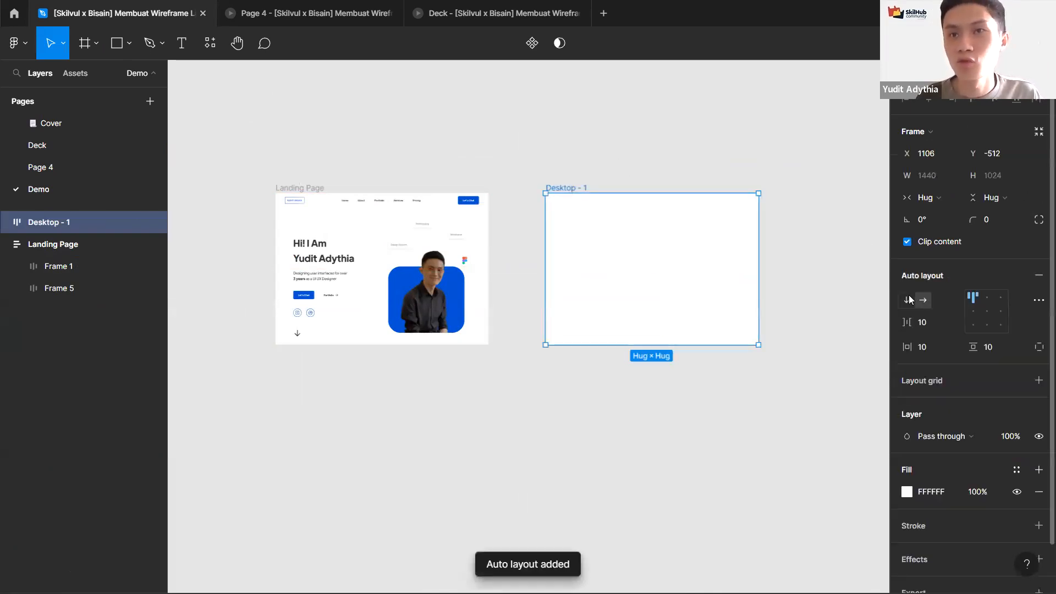
pyautogui.scroll(2, 582, 173)
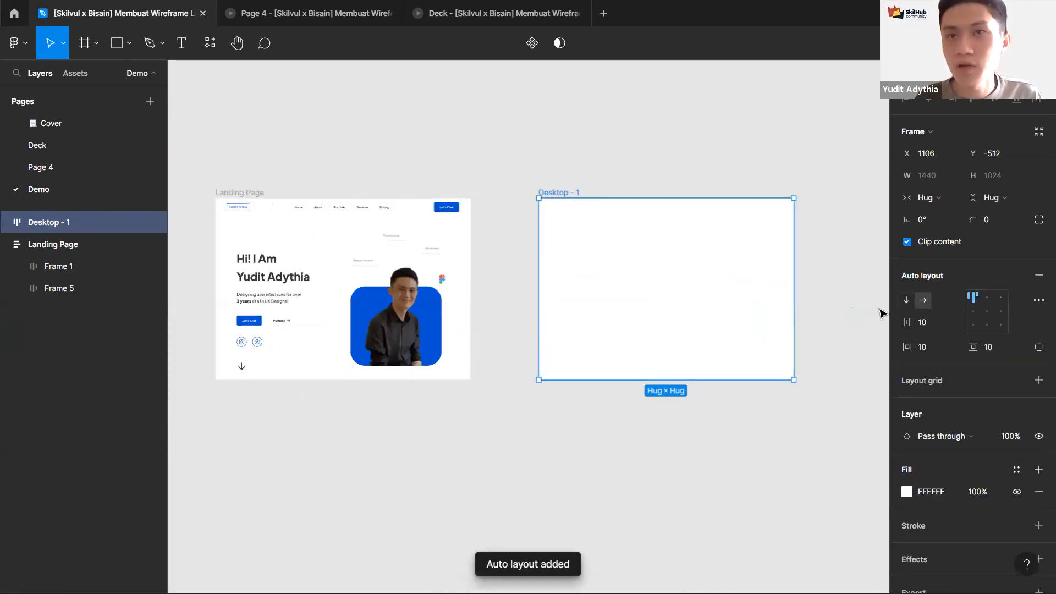
pyautogui.click(916, 301)
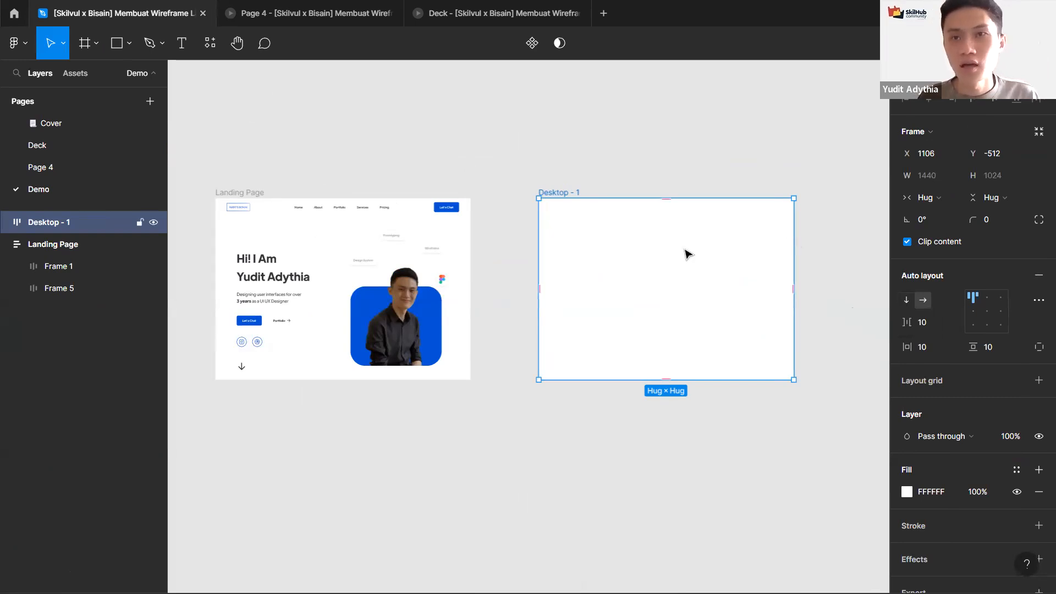
# Step: Set the Desktop - 1 frame's horizontal padding to 120
pyautogui.keyDown('ctrl'); pyautogui.click(280, 273); pyautogui.keyUp('ctrl')
pyautogui.click(566, 199)
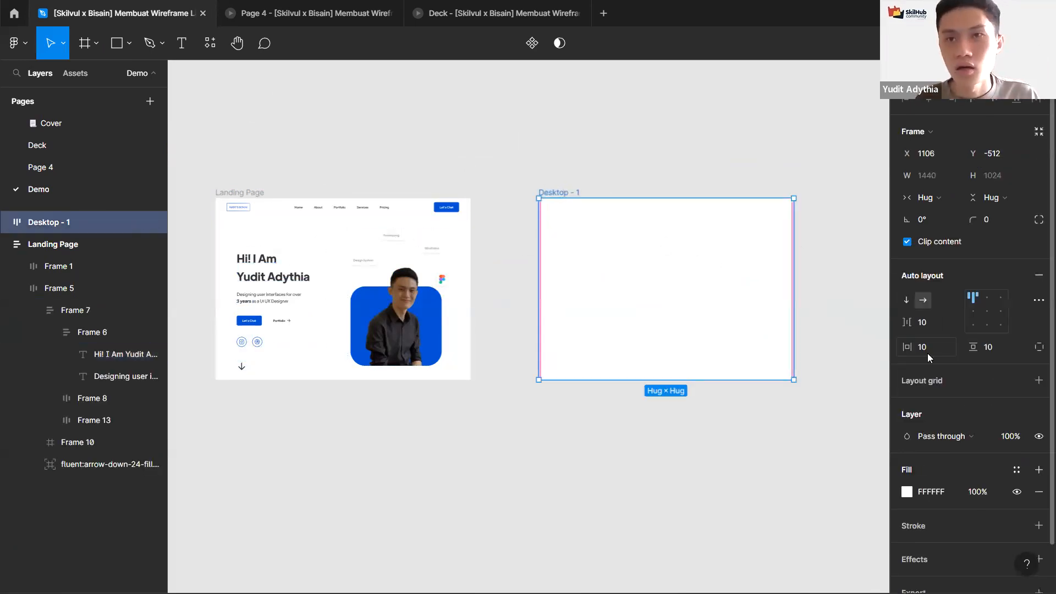
pyautogui.write('120')
pyautogui.press('Return')
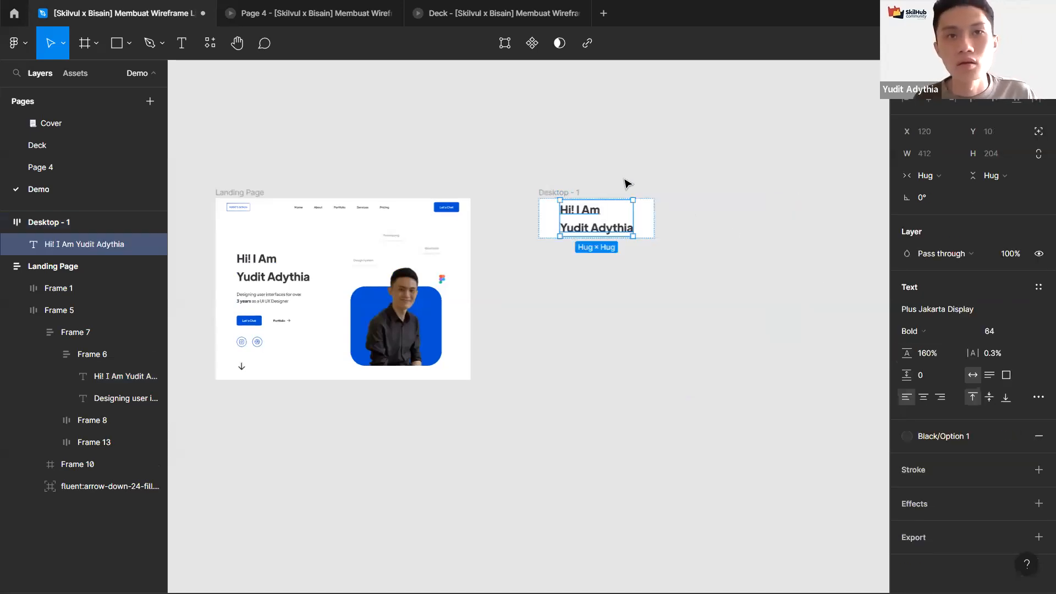
# Step: Set the frame's width and height to fixed and paste the heading text into it
pyautogui.click(935, 193)
pyautogui.click(945, 180)
pyautogui.click(982, 199)
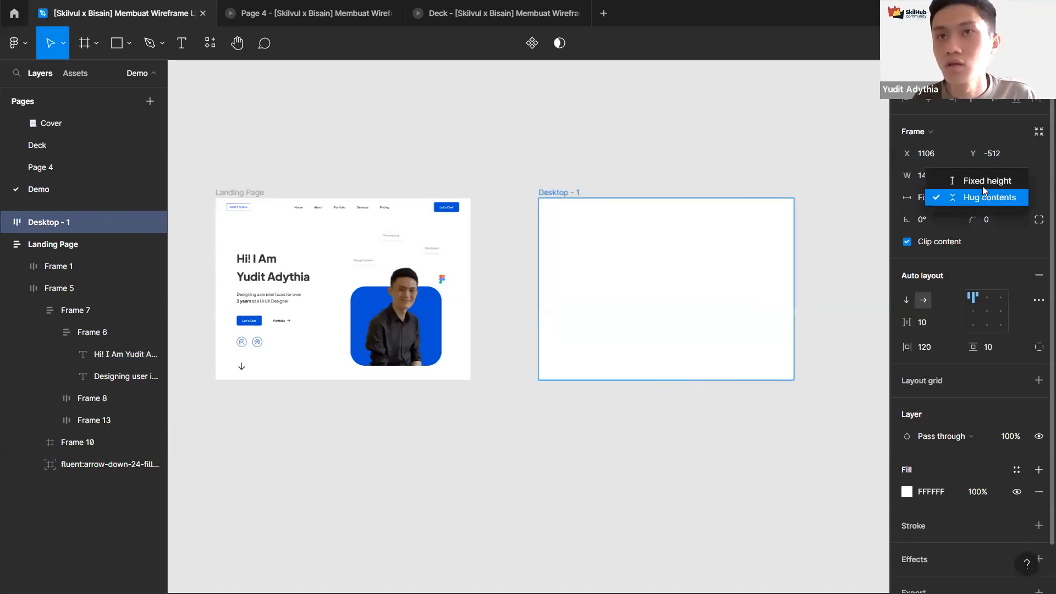
pyautogui.hotkey('ctrl', 'v')
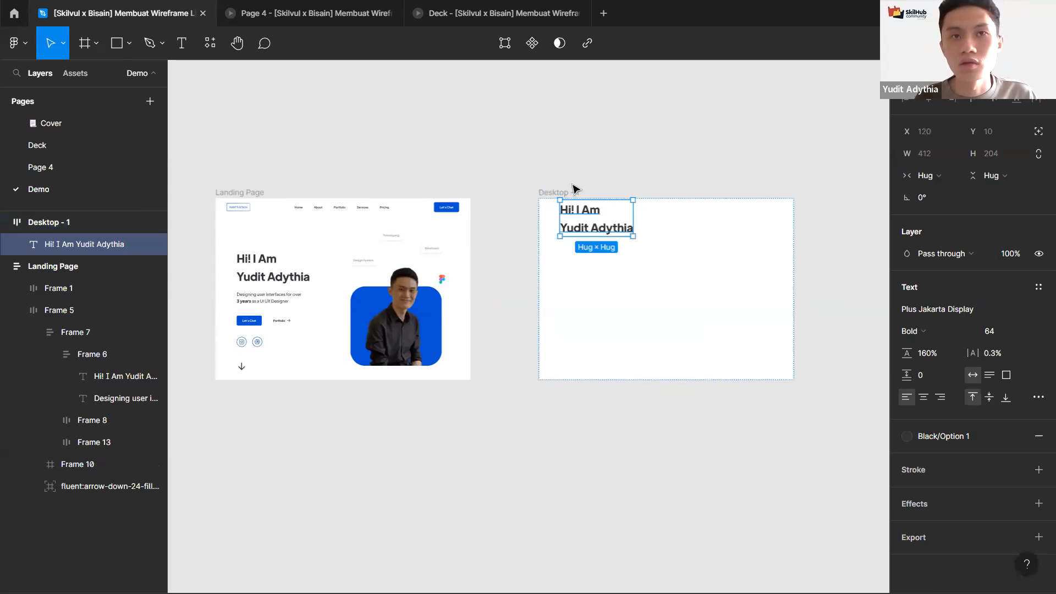
# Step: Set the Desktop - 1 frame's vertical padding to 120
pyautogui.click(573, 187)
pyautogui.click(989, 349)
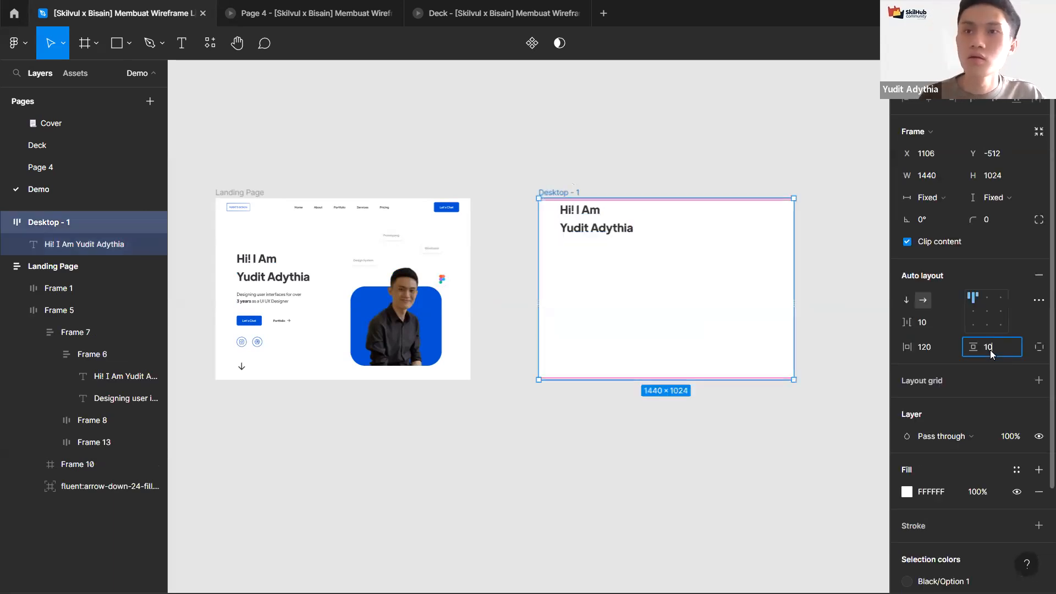
pyautogui.press('Return')
pyautogui.keyDown('ctrl'); pyautogui.scroll(5, 801, 202); pyautogui.keyUp('ctrl')
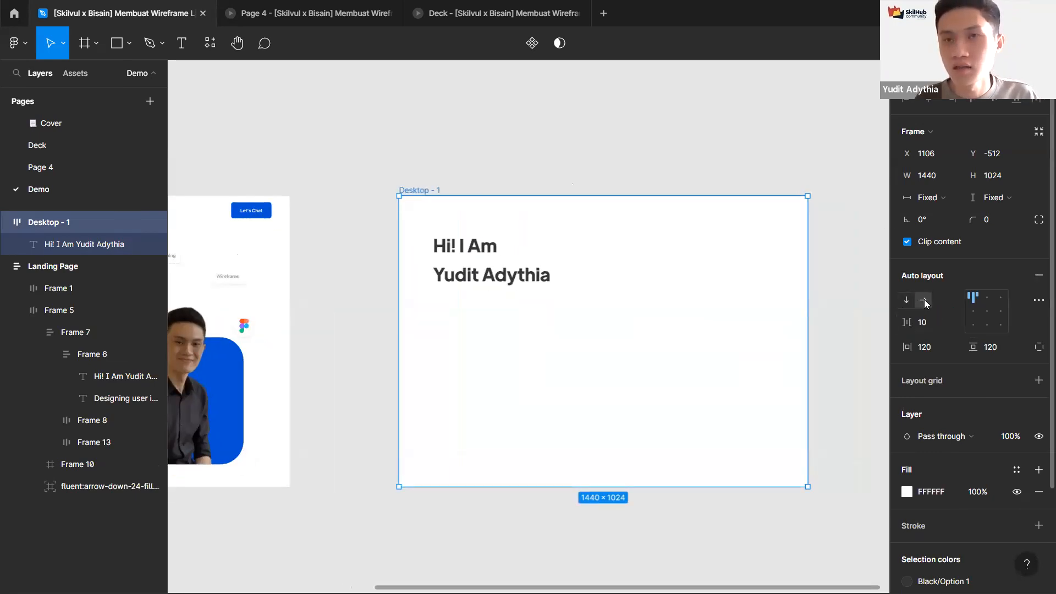
# Step: Duplicate the heading text inside the frame and set the auto layout spacing between items to 32
pyautogui.click(470, 269)
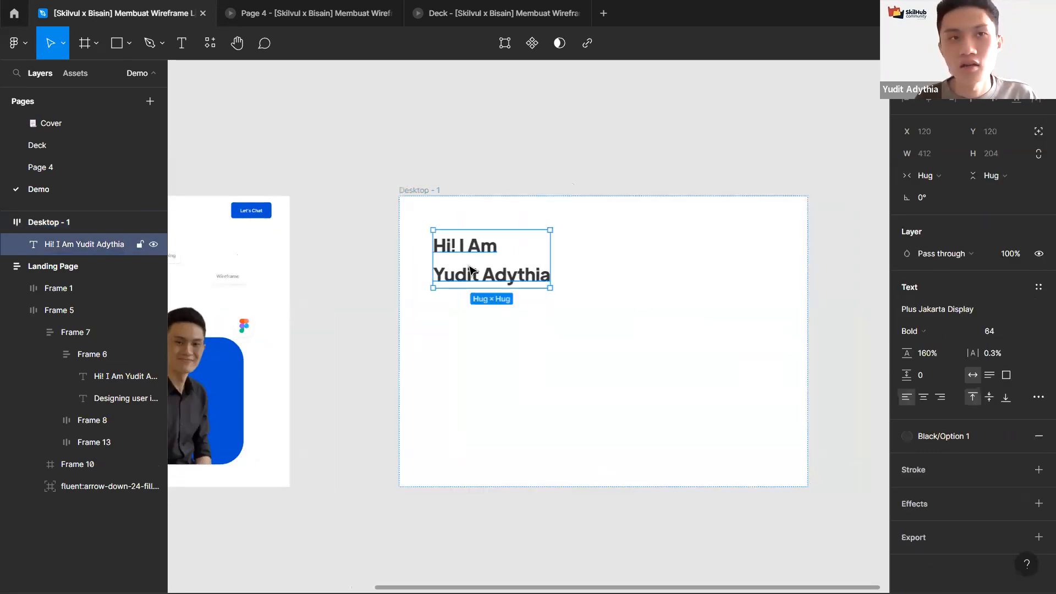
pyautogui.hotkey('ctrl', 'd')
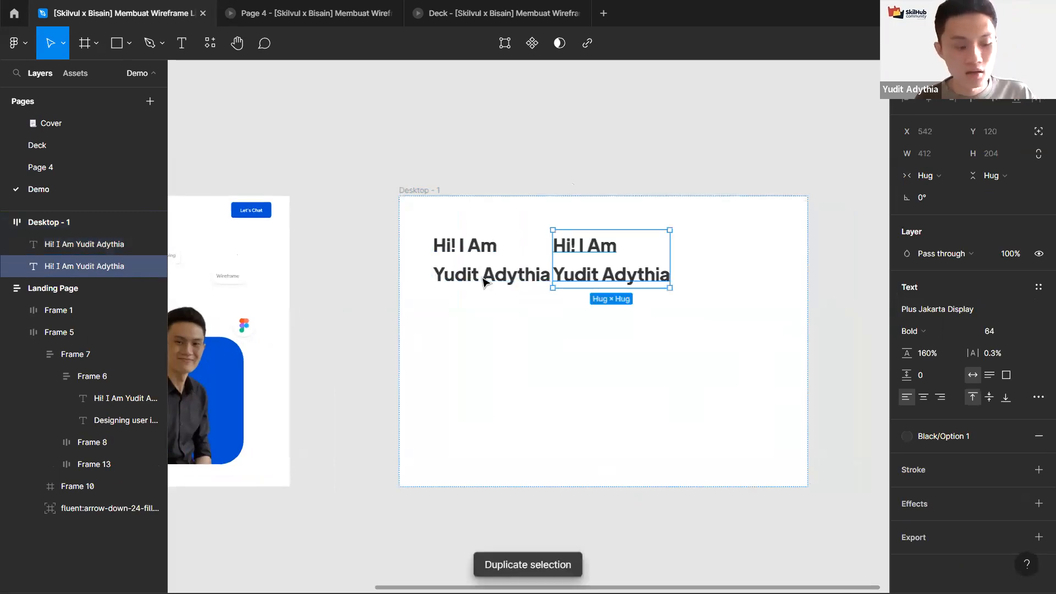
pyautogui.click(431, 192)
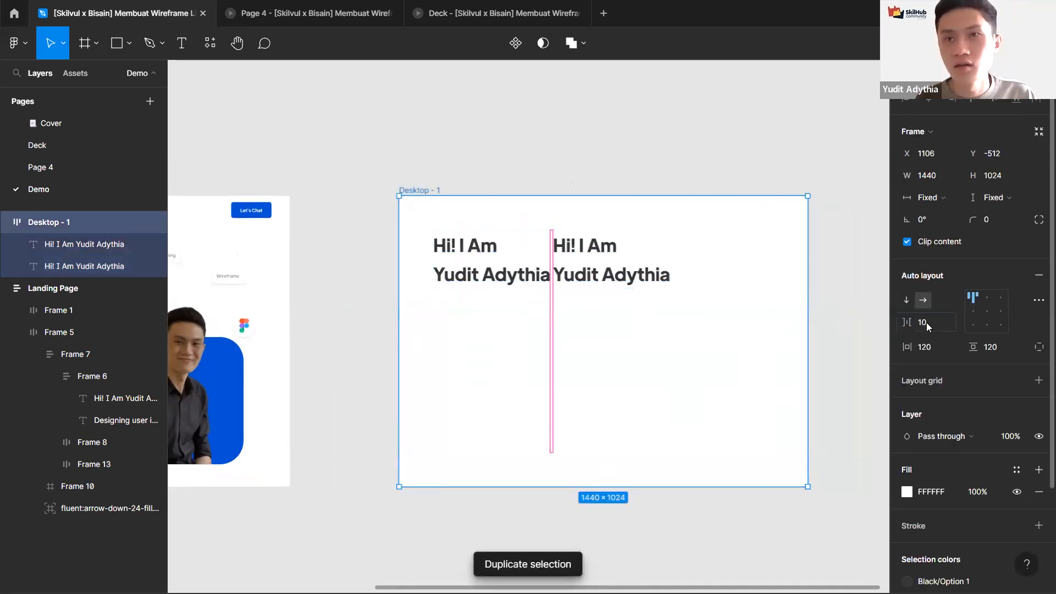
pyautogui.write('32')
pyautogui.press('Return')
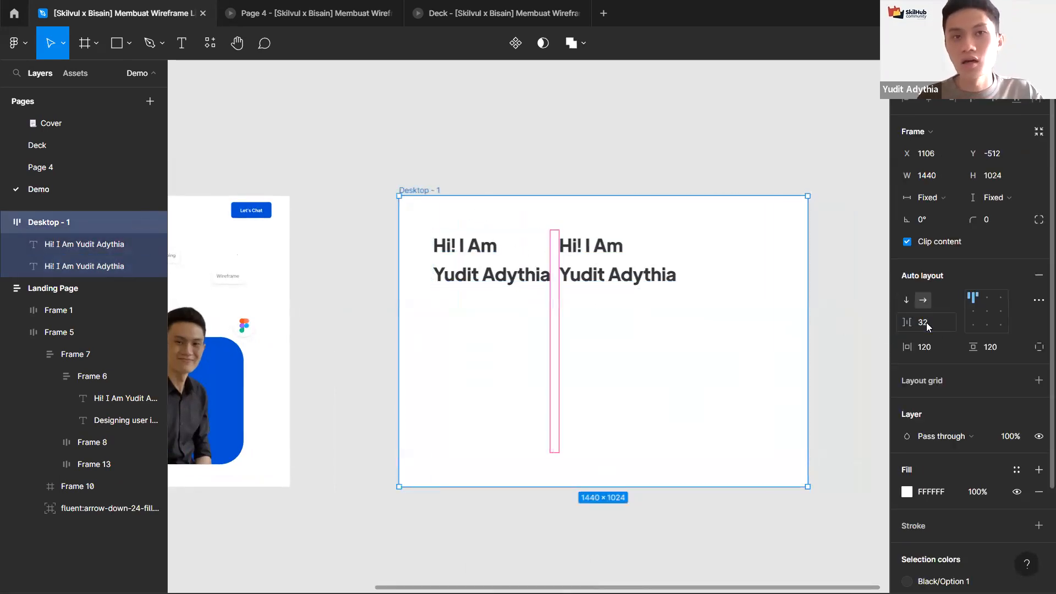
# Step: Inspect the spacing between the two heading texts inside the Desktop - 1 frame by selecting each text and the frame
pyautogui.click(479, 278)
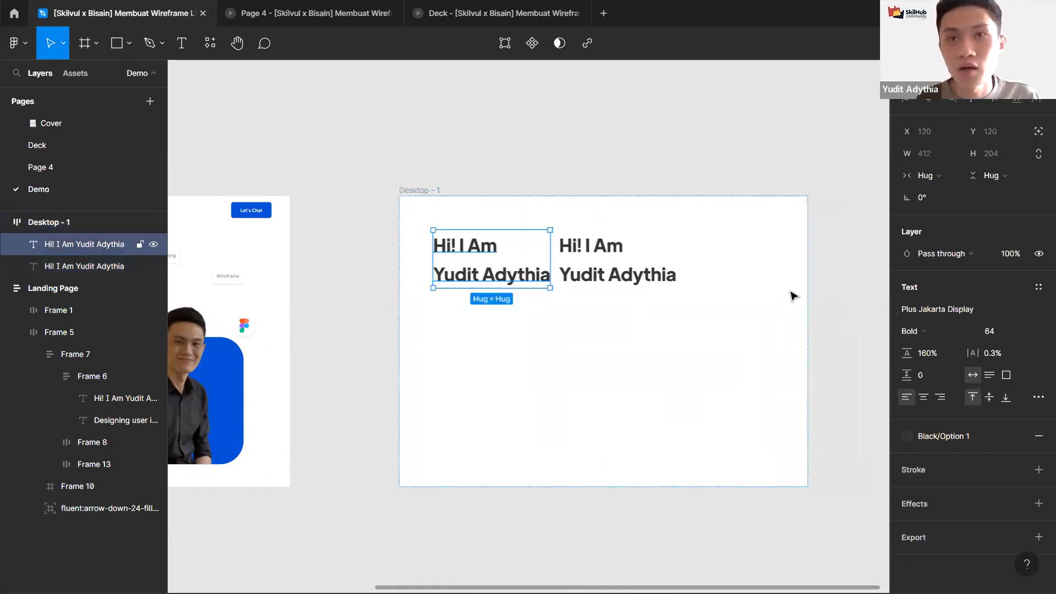
pyautogui.click(406, 190)
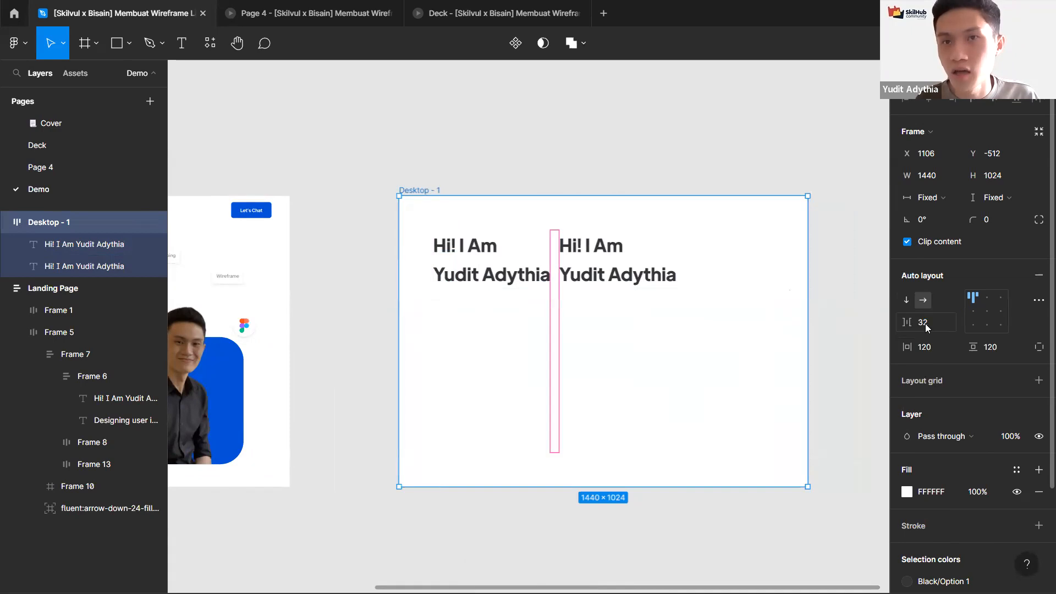
pyautogui.click(531, 270)
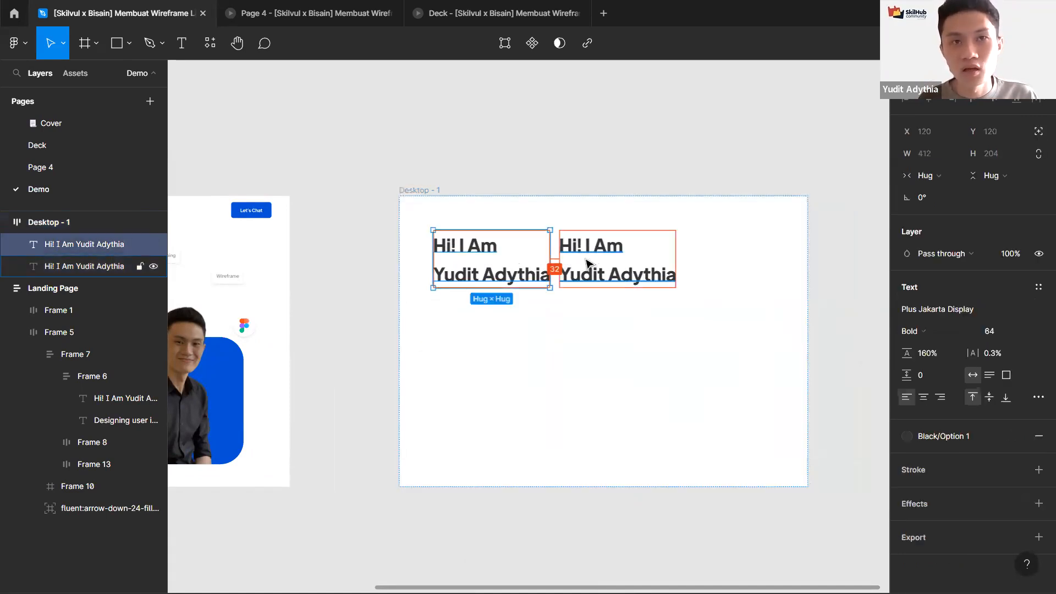
pyautogui.press('Escape')
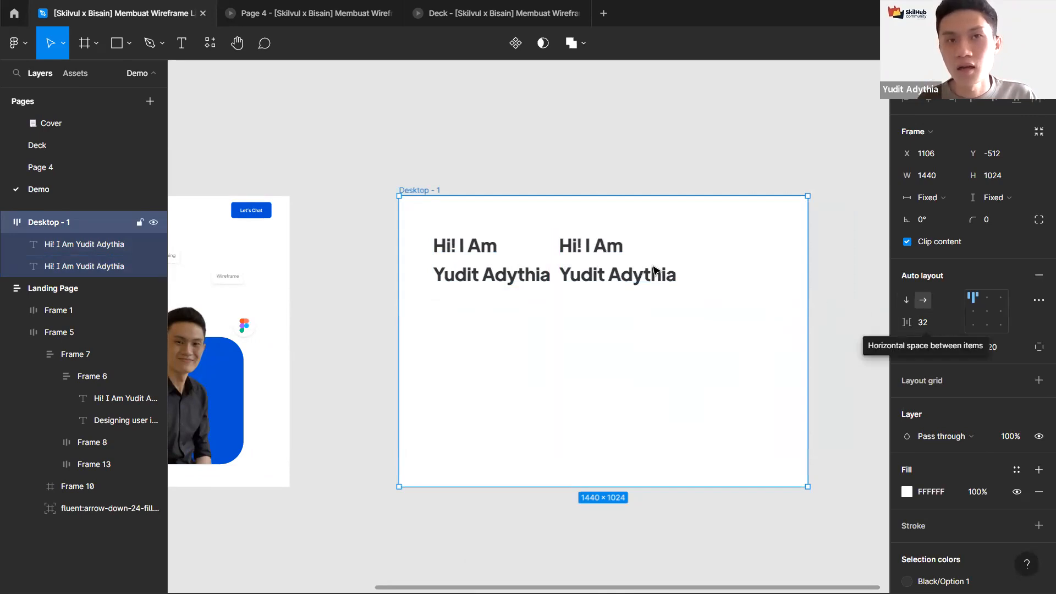
pyautogui.click(583, 269)
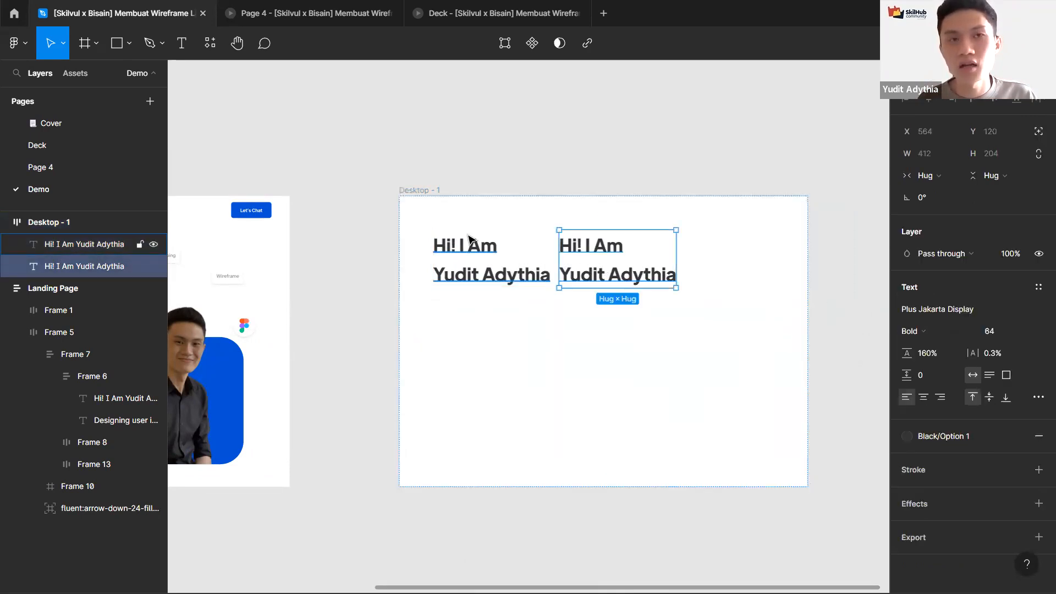
pyautogui.press('Escape')
pyautogui.click(483, 271)
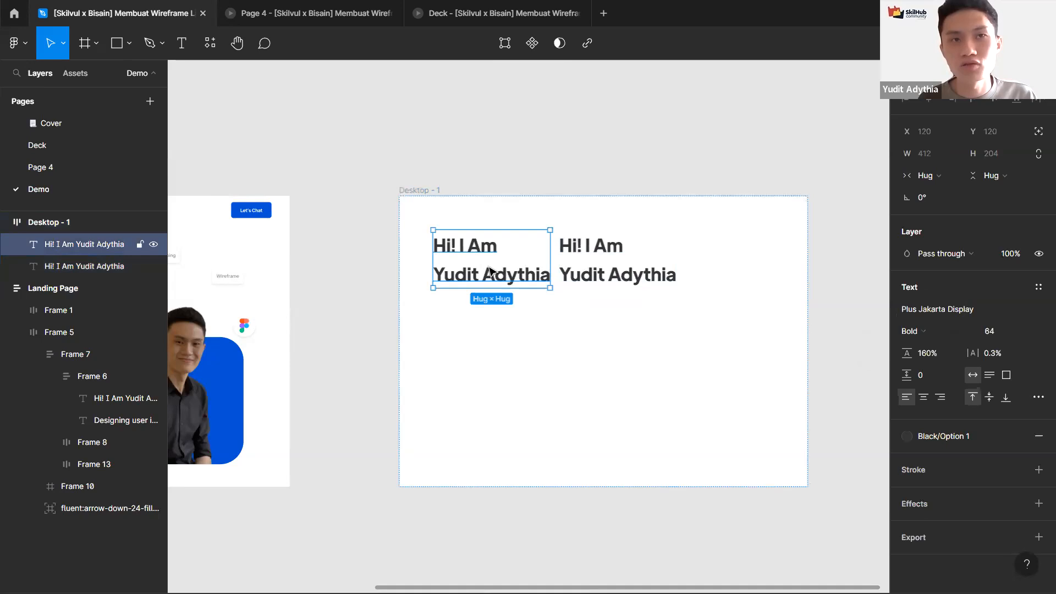
pyautogui.press('Escape')
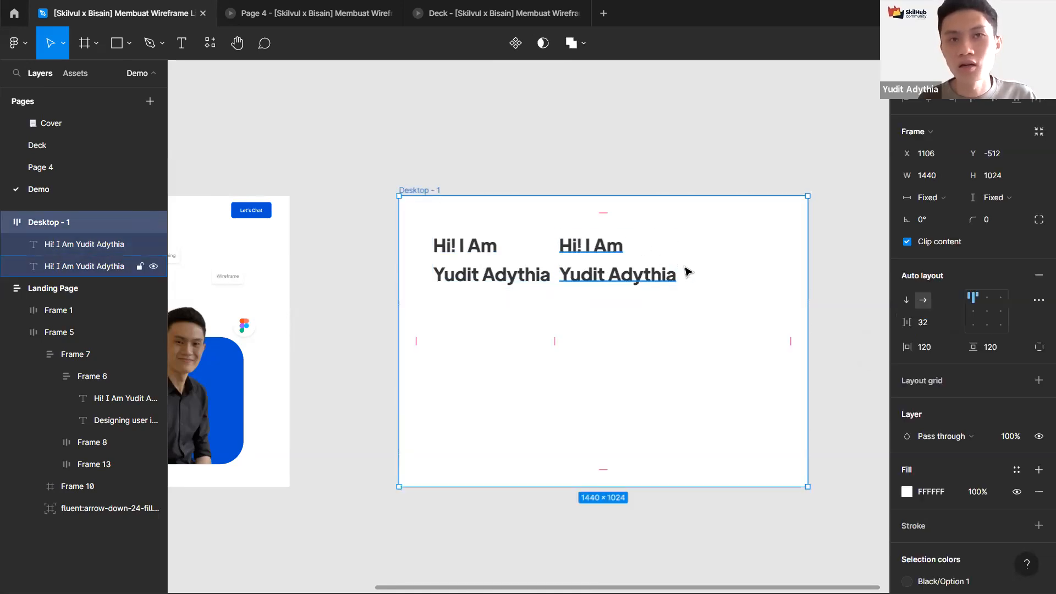
# Step: Set the auto layout spacing between items to 64
pyautogui.click(928, 330)
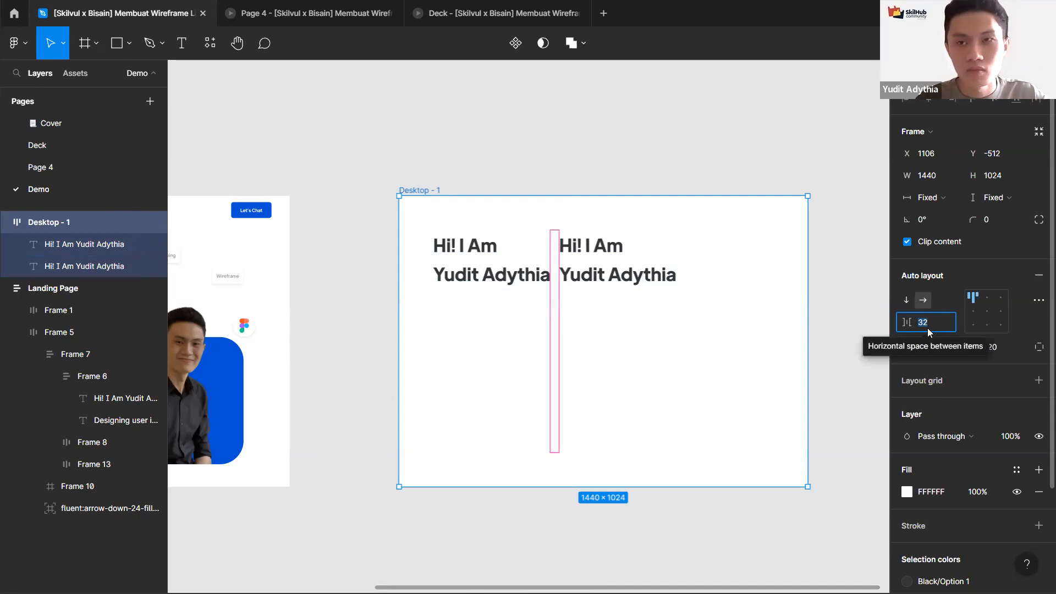
pyautogui.write('64')
pyautogui.press('Return')
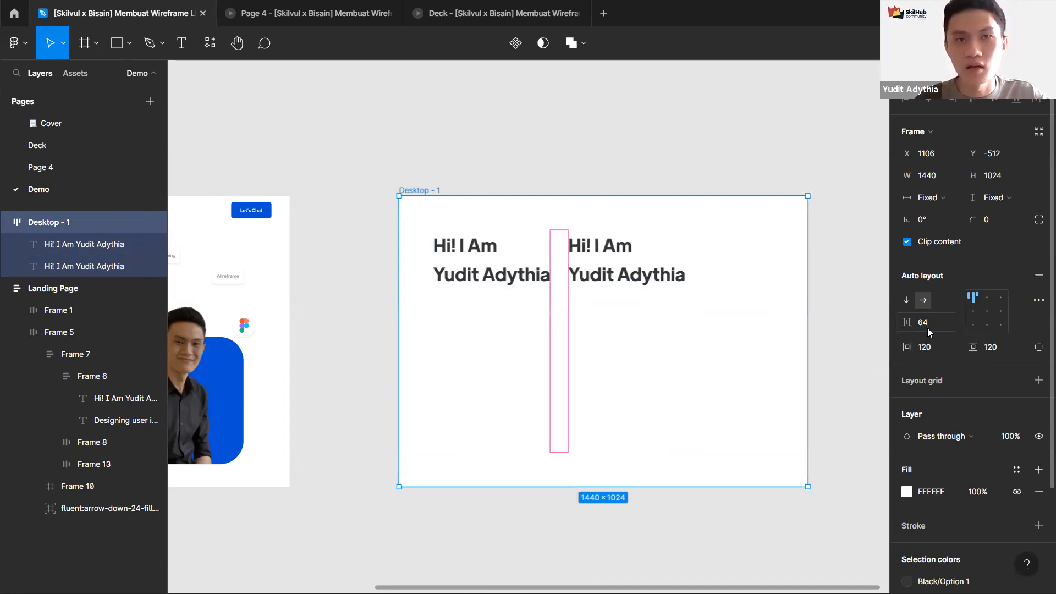
# Step: Set the auto layout spacing between items to 120
pyautogui.click(928, 331)
pyautogui.write('1')
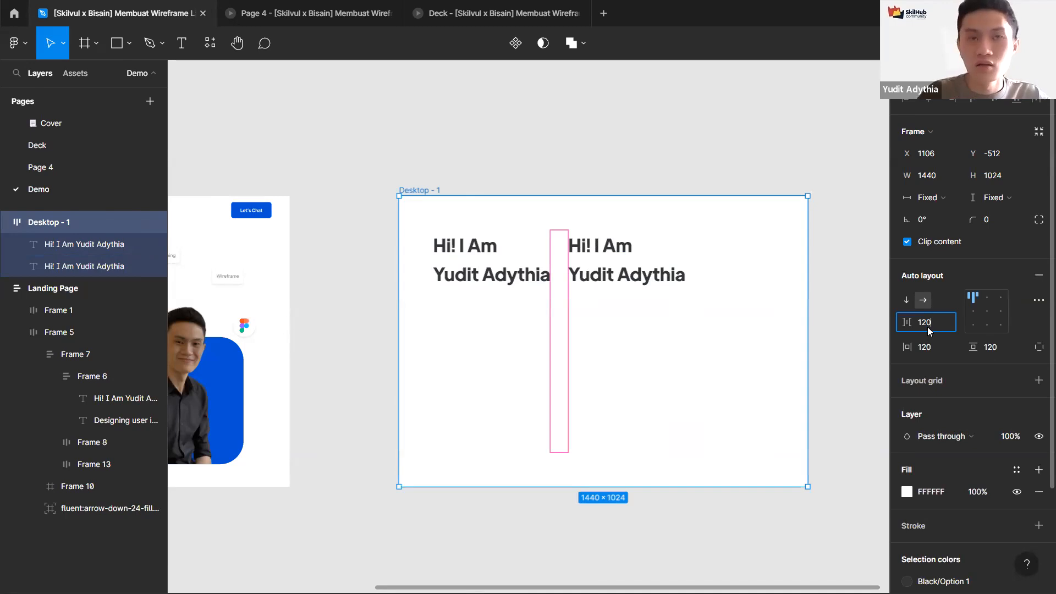
pyautogui.write('20')
pyautogui.press('Return')
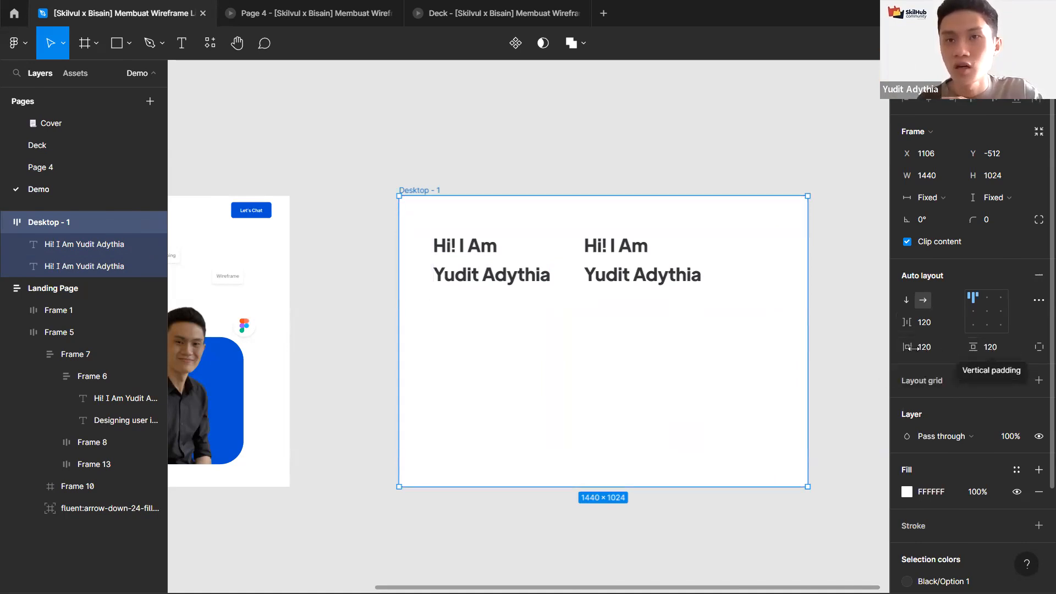
# Step: Switch the frame to individual padding and set the right padding to 64
pyautogui.click(1036, 348)
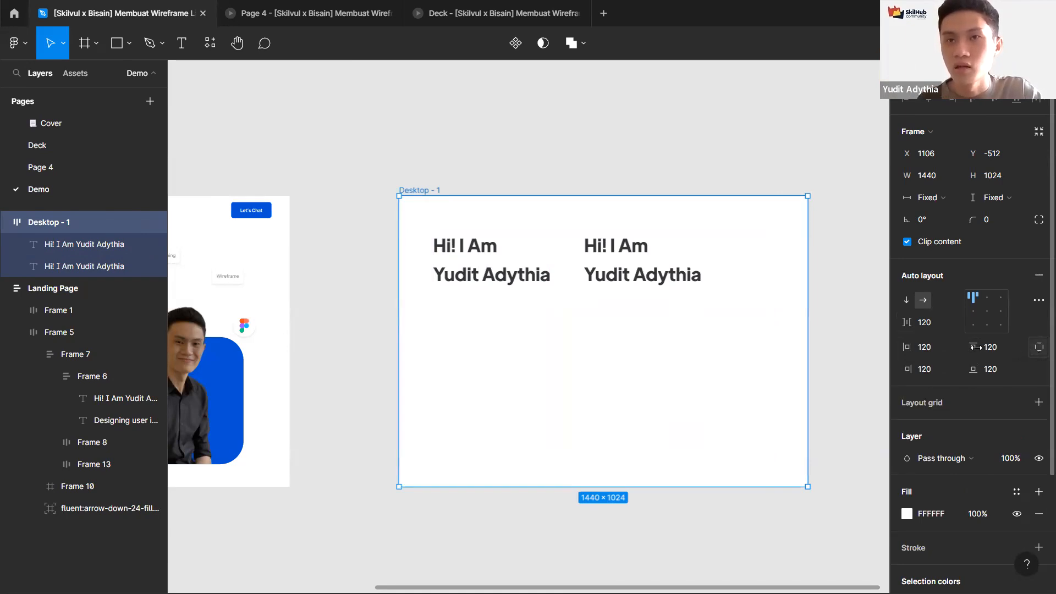
pyautogui.click(936, 372)
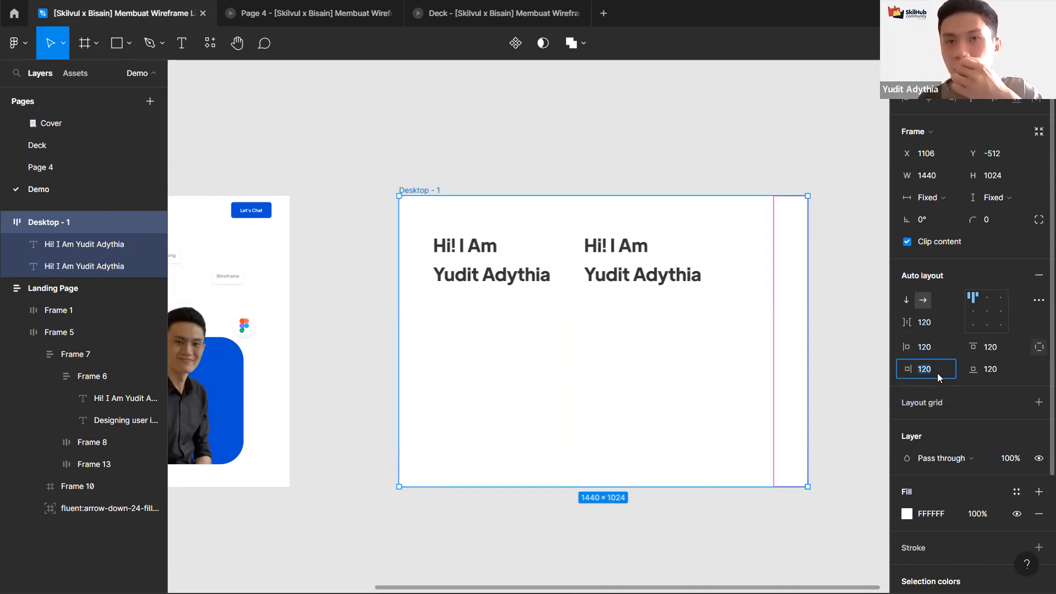
pyautogui.write('64')
pyautogui.press('Return')
# Step: Set the second heading text's width to Fill container
pyautogui.click(650, 273)
pyautogui.click(929, 175)
pyautogui.click(928, 191)
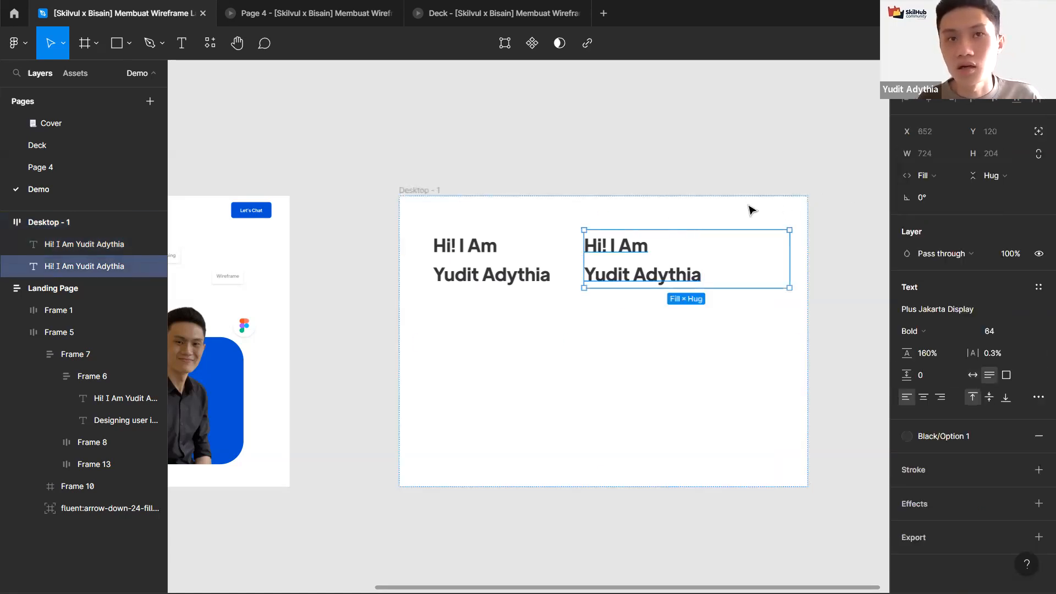
# Step: Replace the second heading text with "fsdfsdsdsdsdsdsdsdsds"
pyautogui.doubleClick(607, 260)
pyautogui.write('fsdfsdsdsdsds')
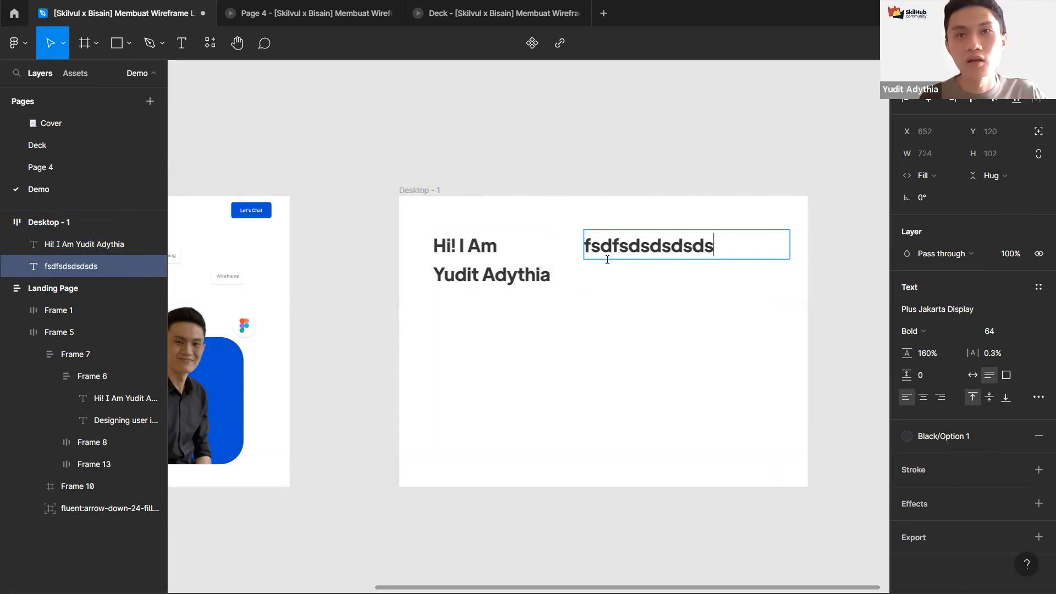
pyautogui.write('dsdsdsds')
pyautogui.press('Escape')
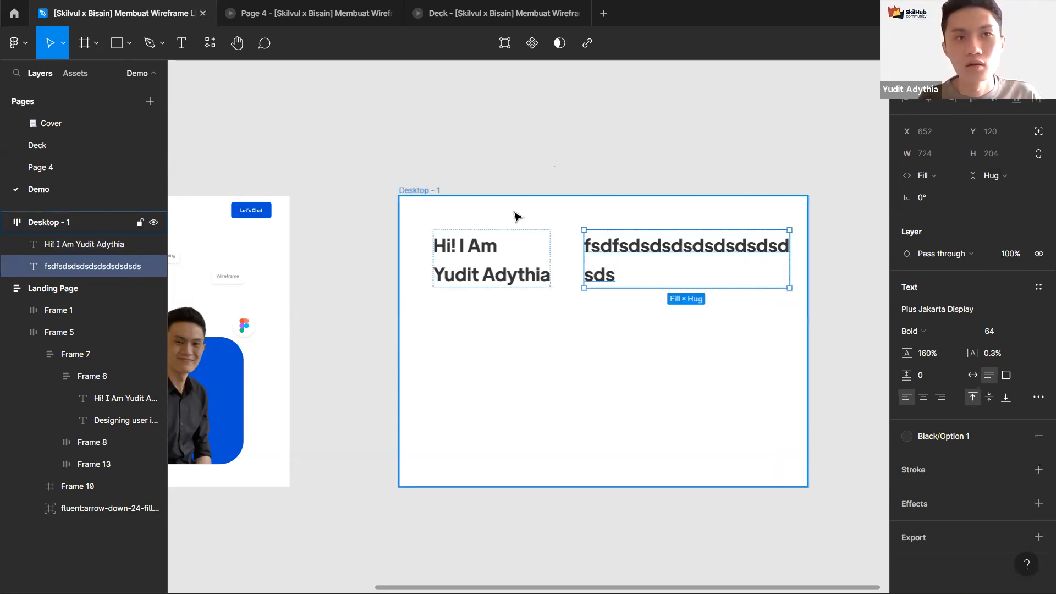
pyautogui.press('Escape')
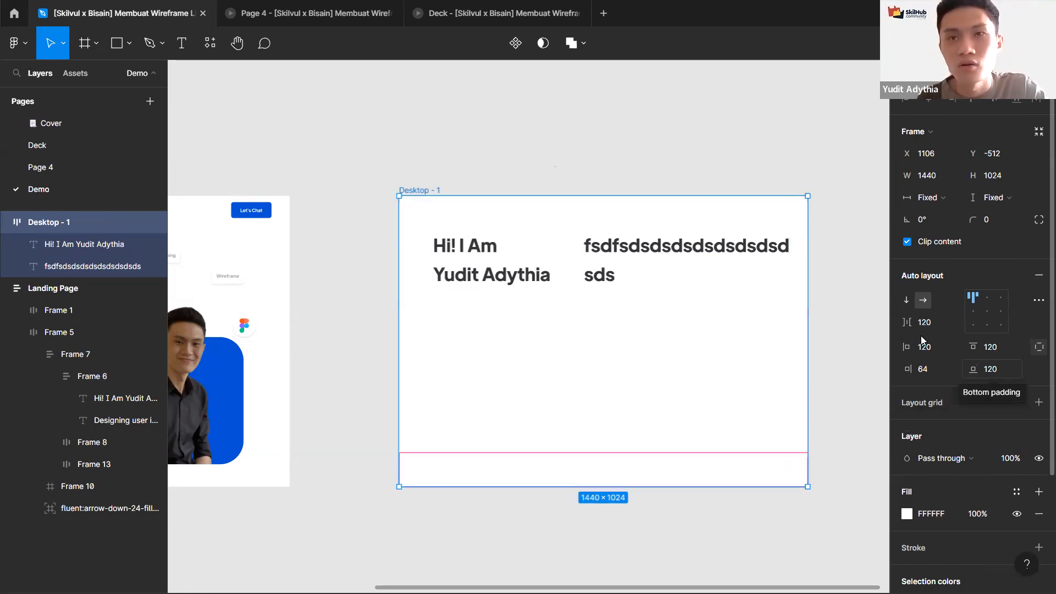
# Step: Switch the frame back to uniform padding of 120
pyautogui.click(1038, 347)
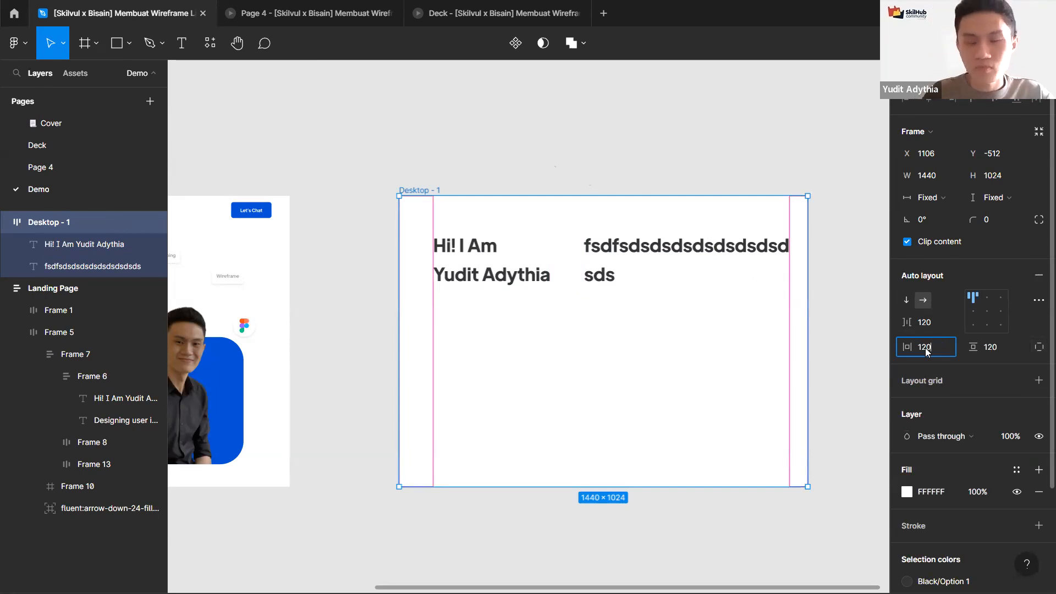
pyautogui.press('Return')
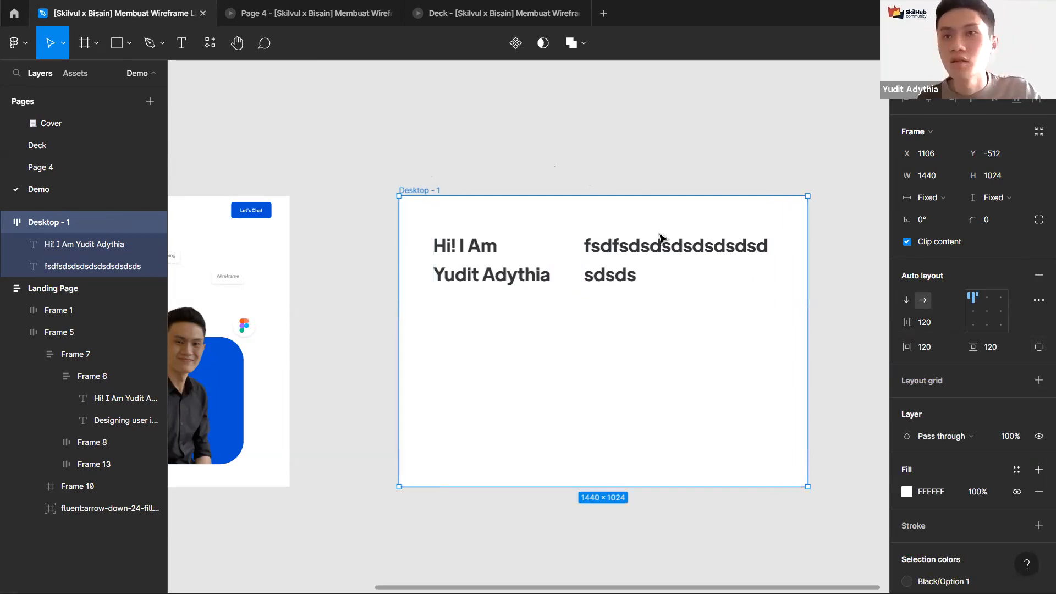
# Step: Replace the second heading text with "dsdsdsdsd"
pyautogui.click(1038, 299)
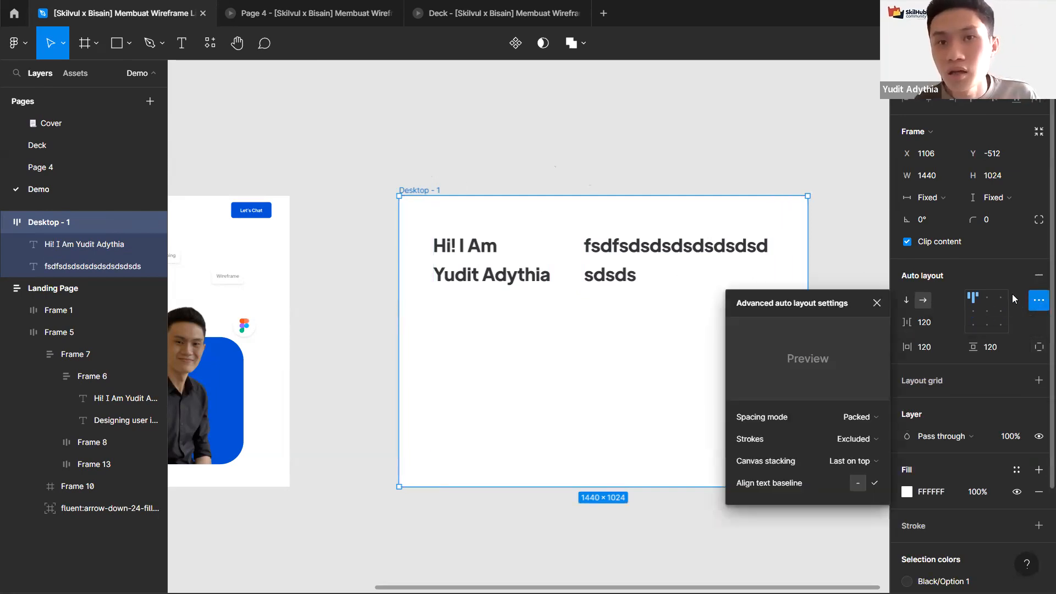
pyautogui.click(639, 246)
pyautogui.press('Return')
pyautogui.write('dsdsdsdsd')
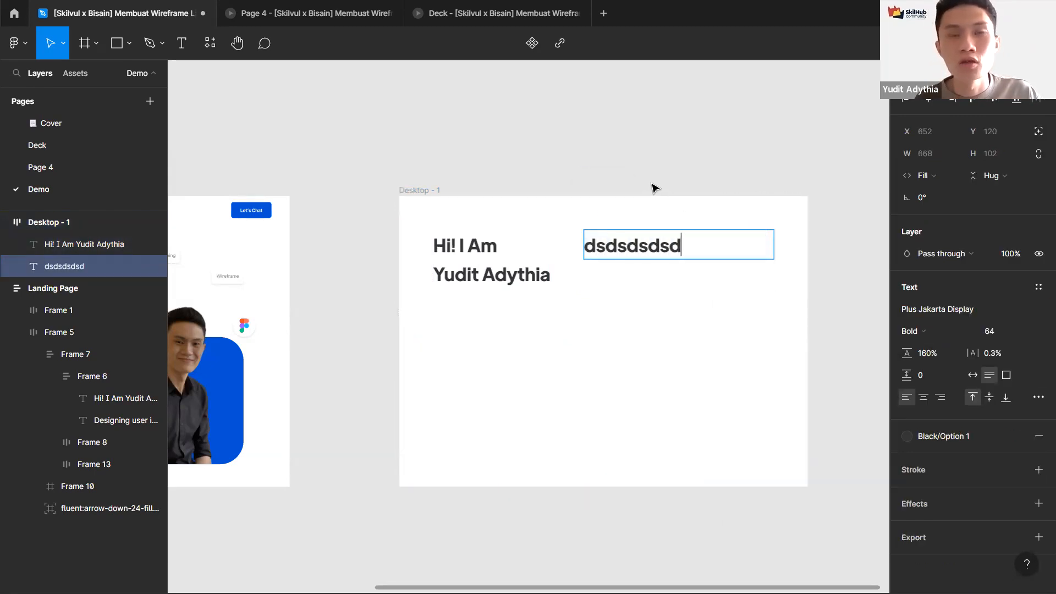
pyautogui.press('Escape')
pyautogui.click(426, 203)
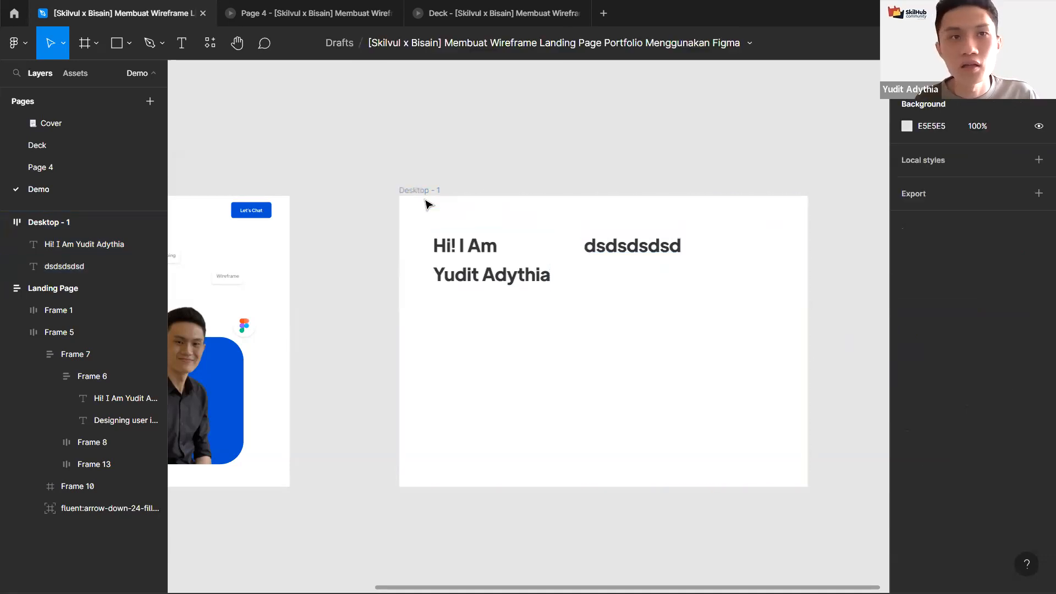
# Step: Set the frame's auto layout spacing mode to Space between in the advanced settings
pyautogui.click(490, 276)
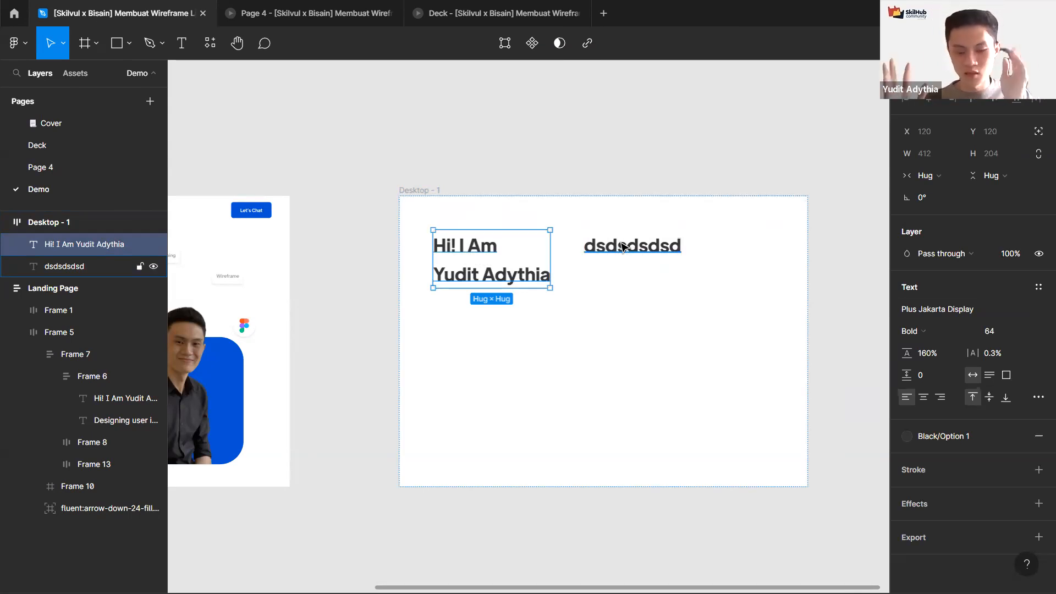
pyautogui.click(621, 246)
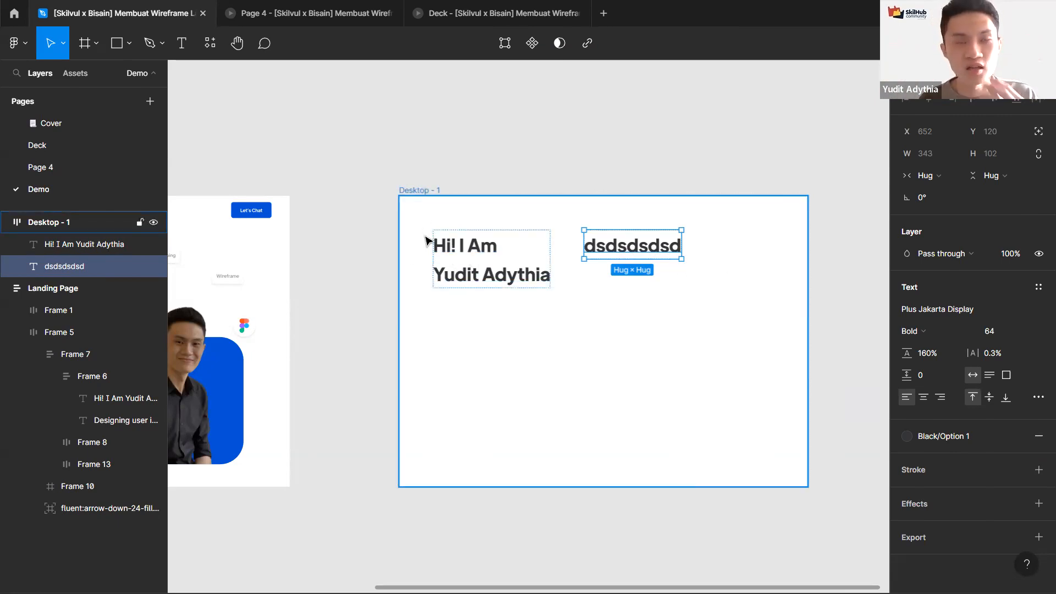
pyautogui.click(598, 208)
pyautogui.click(1038, 301)
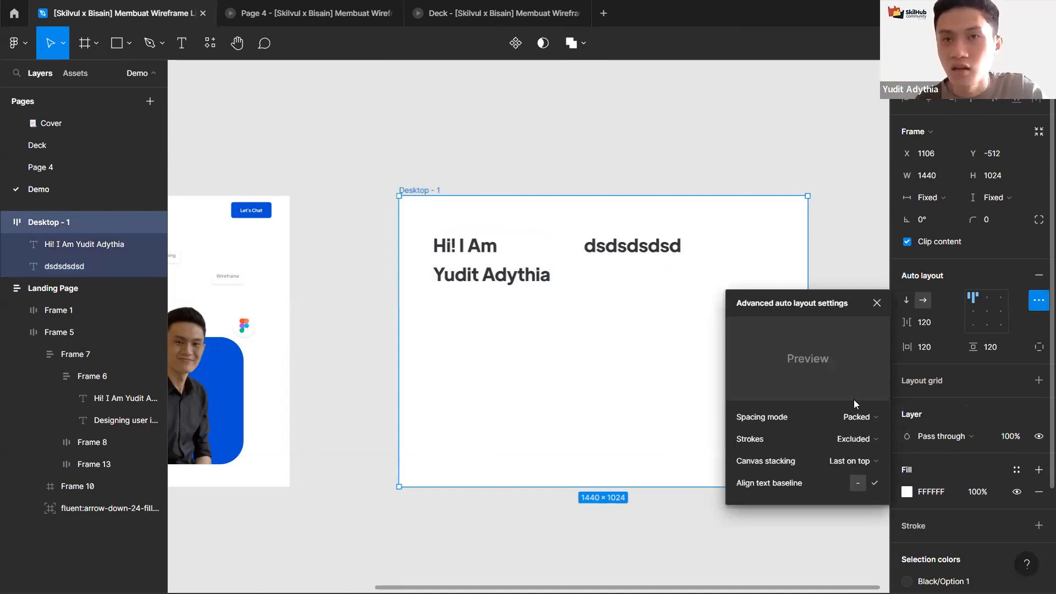
pyautogui.click(848, 419)
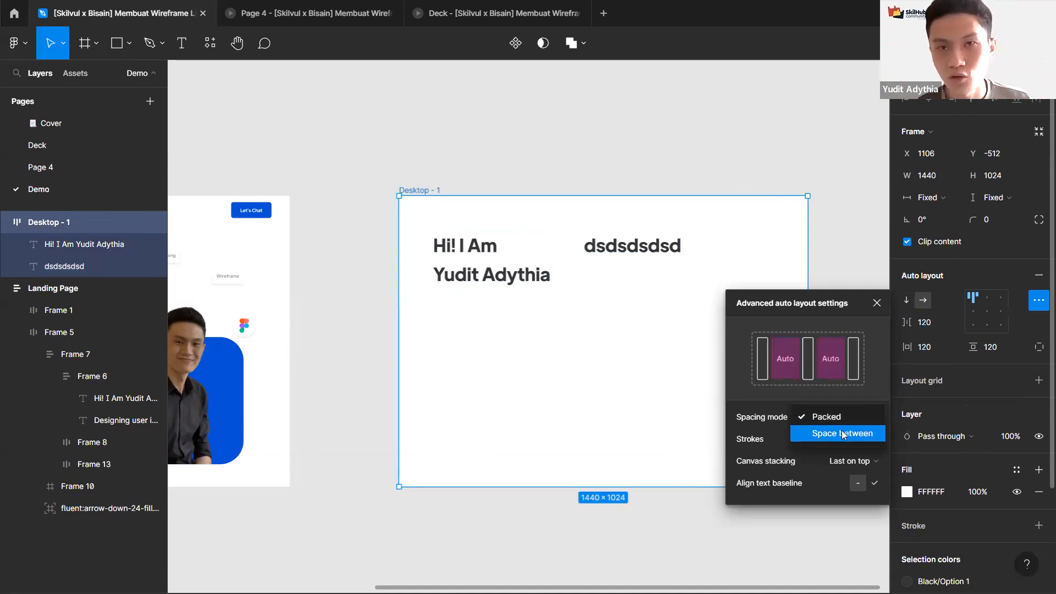
pyautogui.click(843, 434)
pyautogui.click(683, 214)
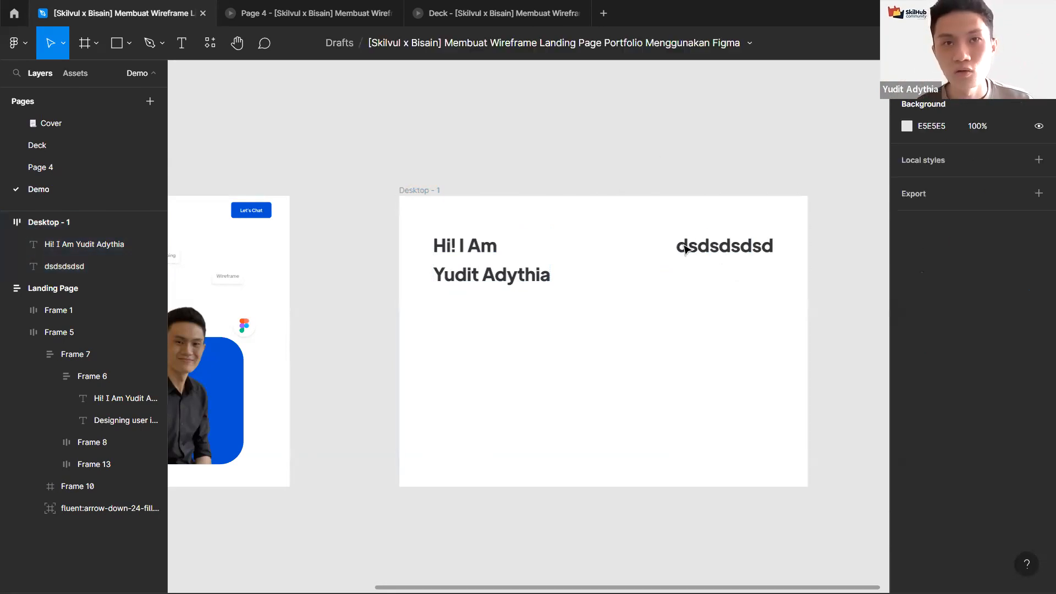
# Step: Widen the Desktop - 1 frame to about 1739 px
pyautogui.click(690, 247)
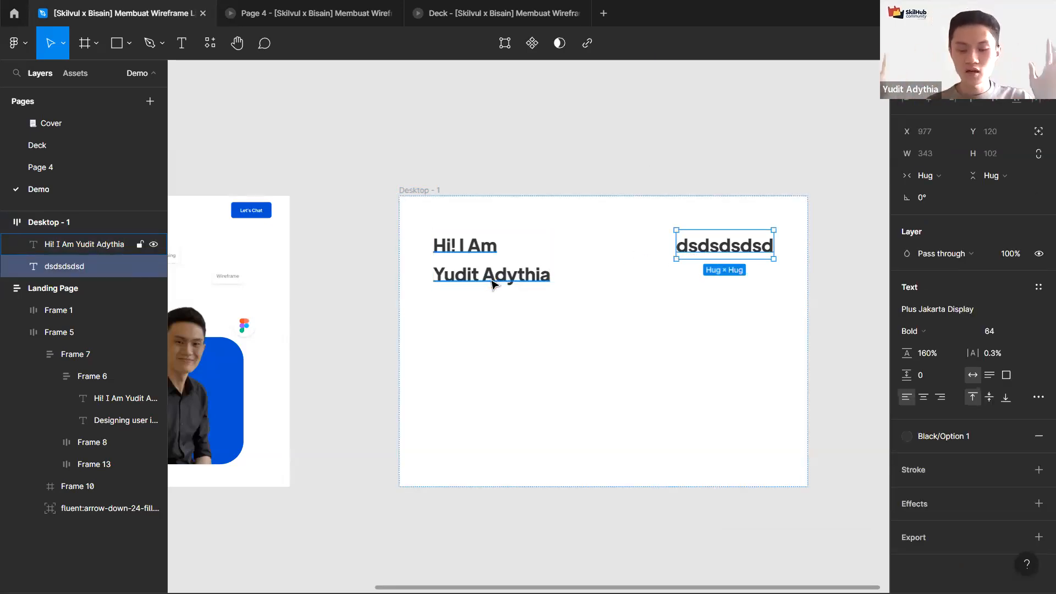
pyautogui.click(427, 199)
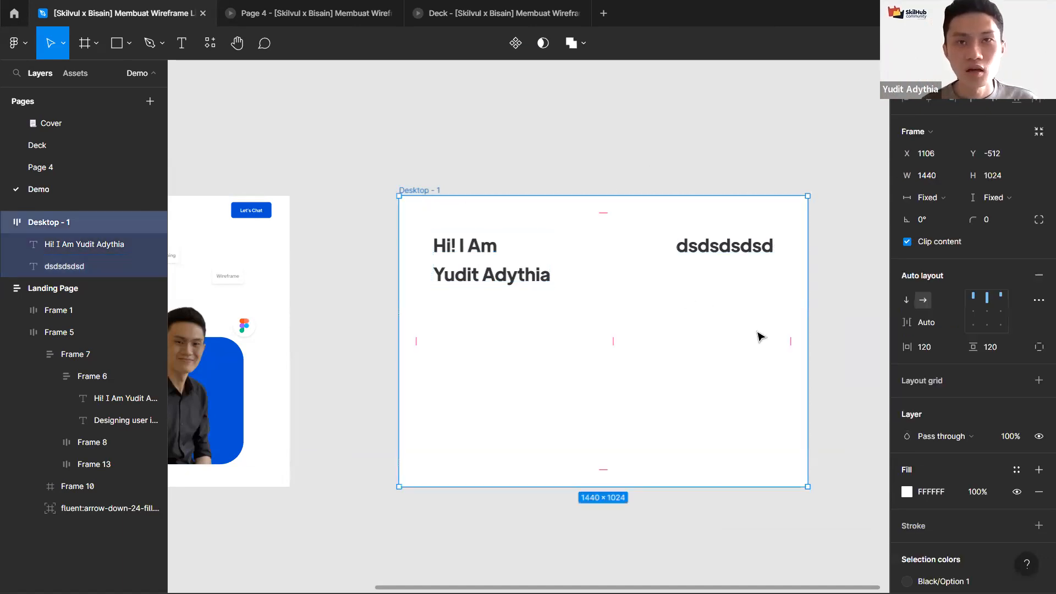
pyautogui.moveTo(804, 362)
pyautogui.mouseDown()
pyautogui.moveTo(918, 368)
pyautogui.moveTo(627, 338)
pyautogui.moveTo(829, 348)
pyautogui.moveTo(605, 363)
pyautogui.moveTo(815, 356)
pyautogui.moveTo(800, 356)
pyautogui.mouseUp()
pyautogui.moveTo(505, 344); pyautogui.dragTo(734, 354)
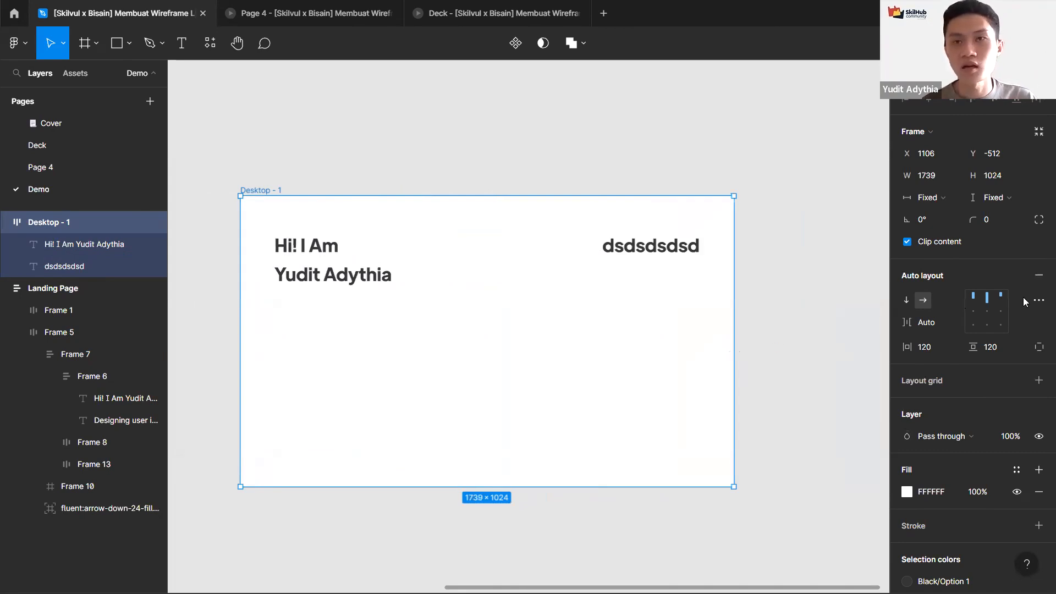
# Step: Set the frame's auto layout spacing mode back to Packed
pyautogui.scroll(-1, 1023, 300)
pyautogui.click(1038, 289)
pyautogui.click(860, 409)
pyautogui.click(849, 394)
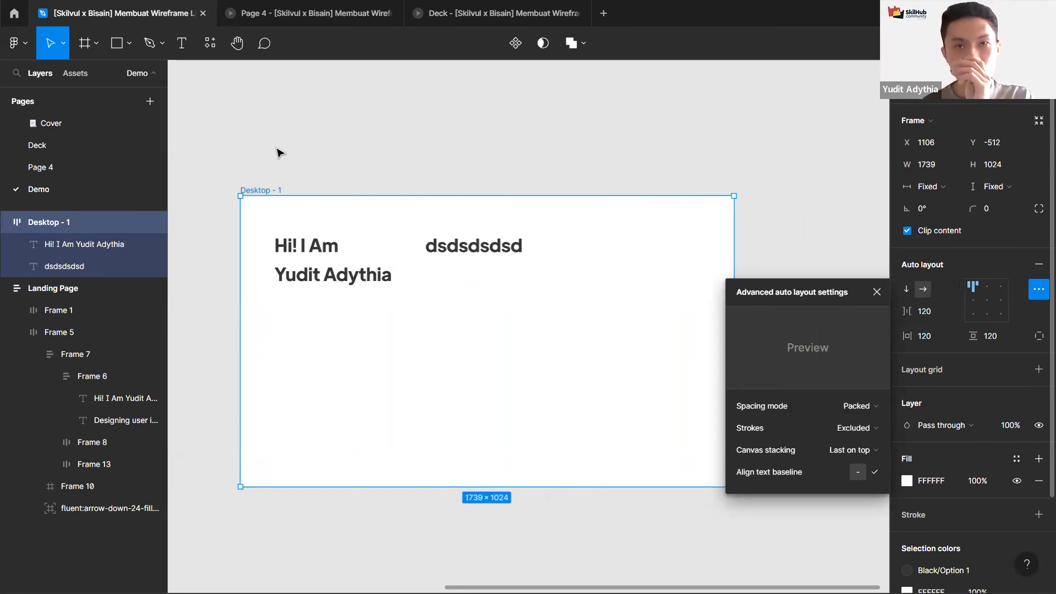
pyautogui.click(278, 153)
# Step: Resize the Desktop - 1 frame's width to about 1200 px
pyautogui.click(691, 288)
pyautogui.moveTo(732, 311); pyautogui.dragTo(407, 339)
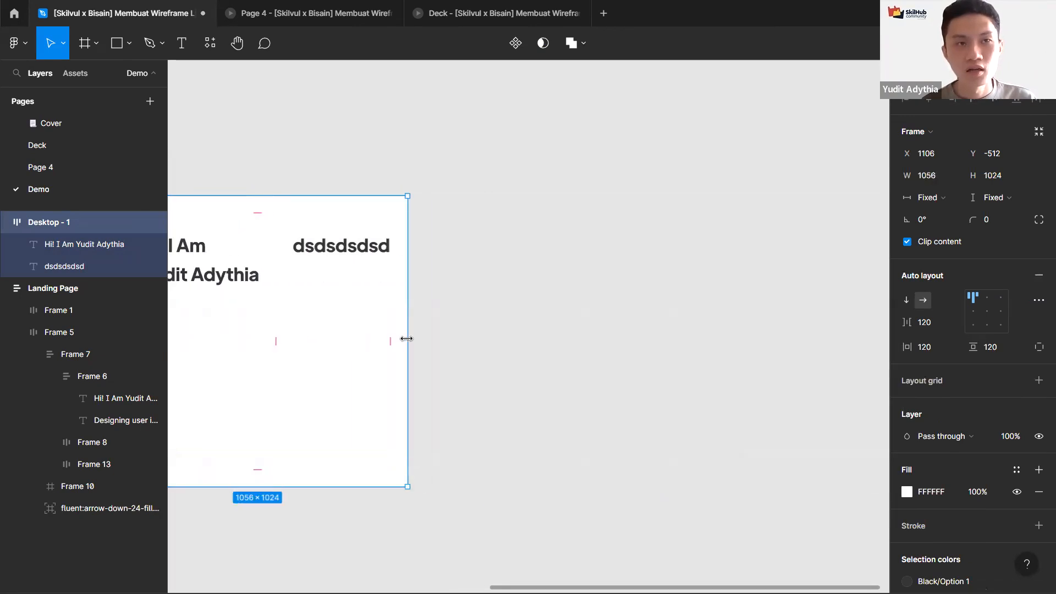
pyautogui.scroll(-3, 406, 339)
pyautogui.moveTo(455, 405); pyautogui.dragTo(578, 481)
pyautogui.moveTo(530, 382); pyautogui.dragTo(670, 475)
pyautogui.scroll(3, 538, 378)
pyautogui.moveTo(708, 405); pyautogui.dragTo(759, 382)
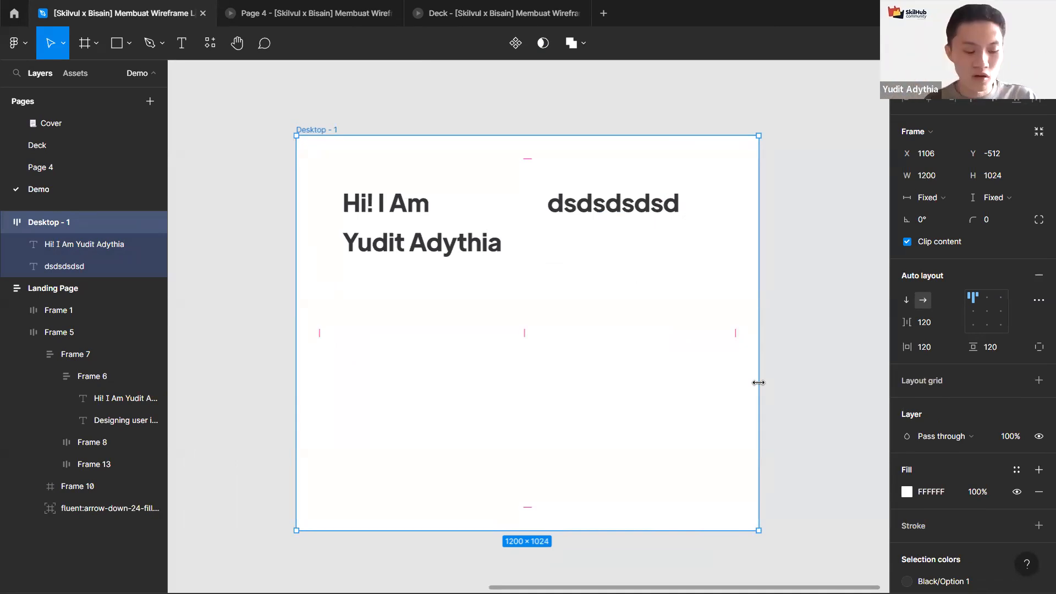
# Step: Draw a frame about 208 × 317 px inside Desktop - 1 and add a stroke to it
pyautogui.press('f')
pyautogui.moveTo(360, 288)
pyautogui.mouseDown()
pyautogui.moveTo(453, 438)
pyautogui.moveTo(429, 410)
pyautogui.moveTo(443, 413)
pyautogui.mouseUp()
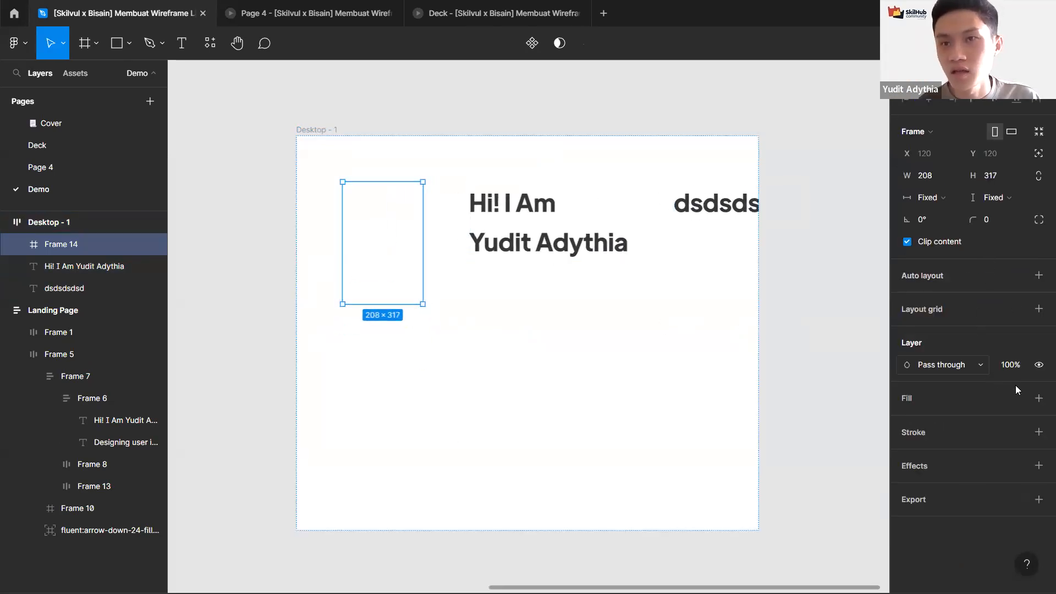
pyautogui.click(1038, 431)
pyautogui.click(605, 220)
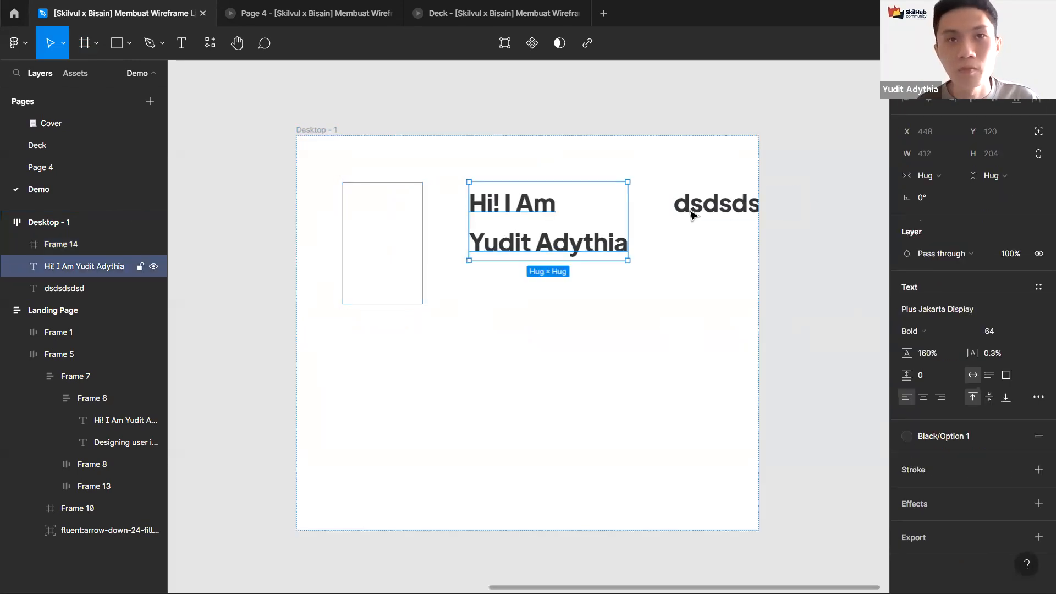
# Step: Delete both heading texts from Desktop - 1 and fill Frame 14 with red A42626
pyautogui.keyDown('shift'); pyautogui.click(692, 213); pyautogui.keyUp('shift')
pyautogui.press('Delete')
pyautogui.click(401, 252)
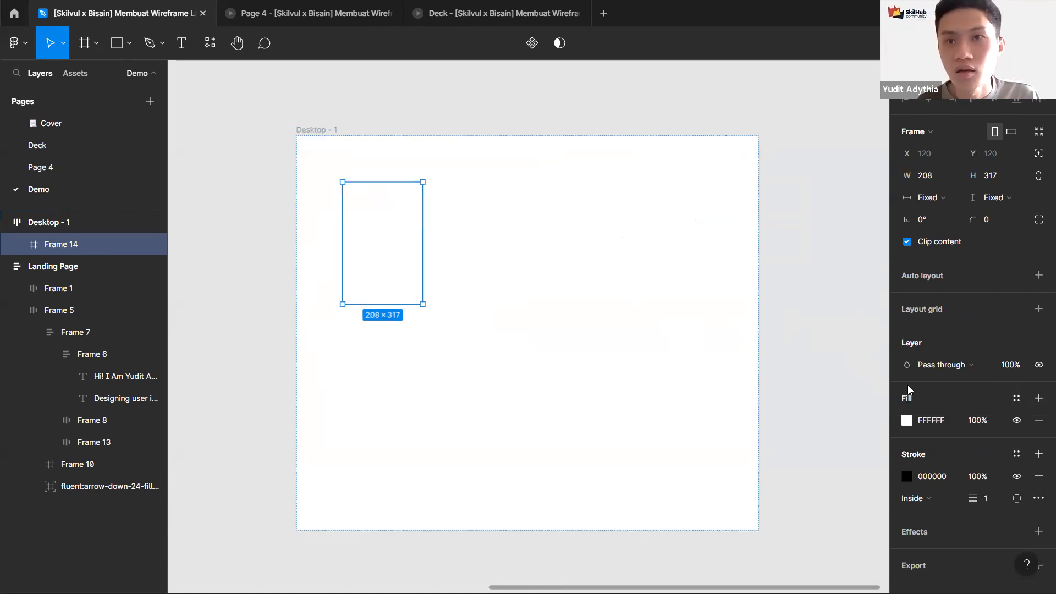
pyautogui.scroll(-1, 911, 395)
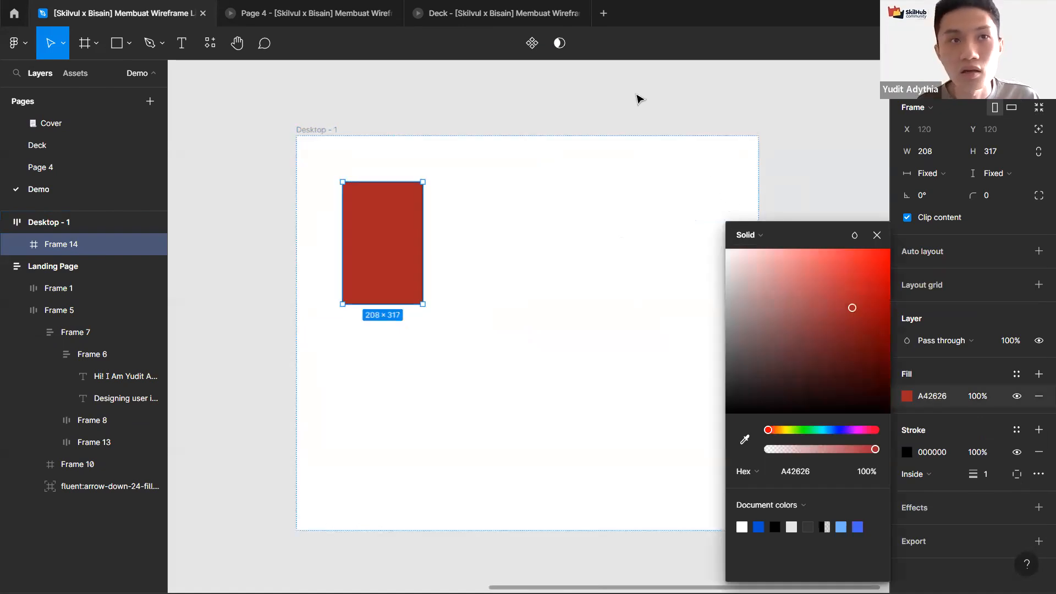
pyautogui.click(424, 222)
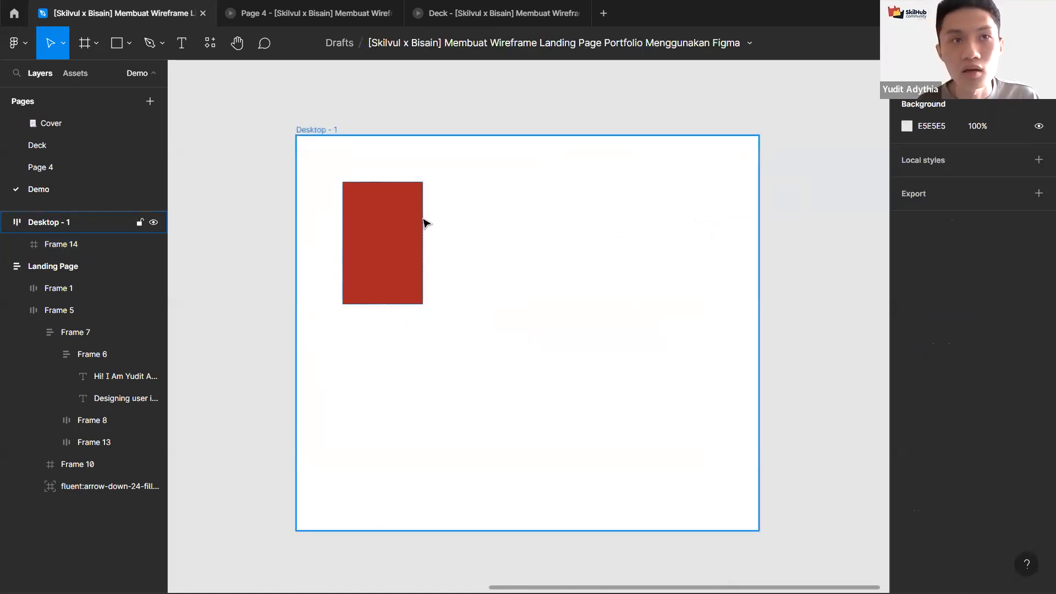
# Step: Duplicate the red Frame 14 inside Desktop - 1
pyautogui.click(397, 231)
pyautogui.hotkey('ctrl', 'd')
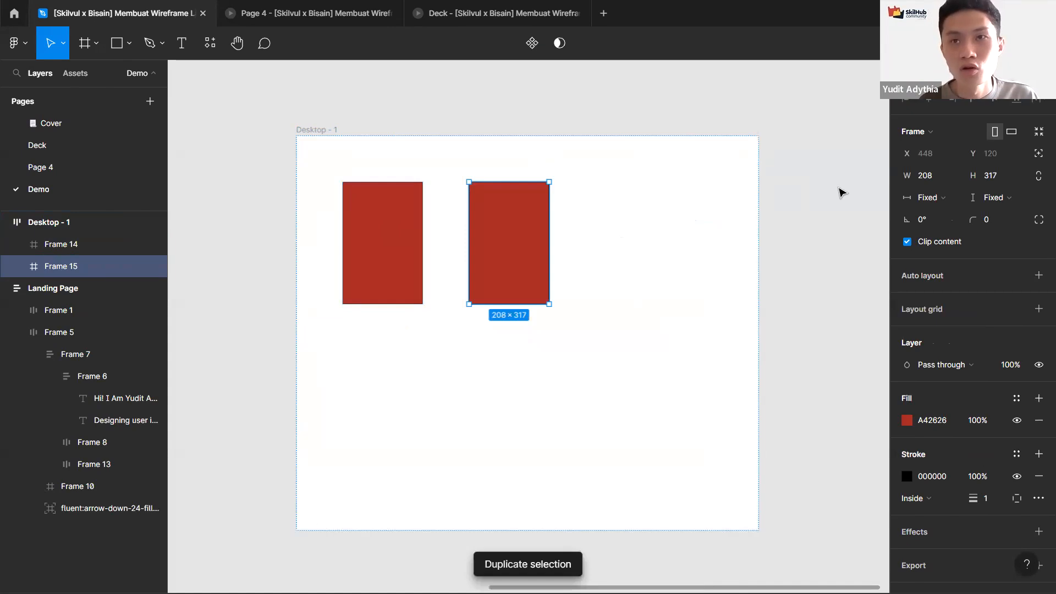
pyautogui.click(422, 230)
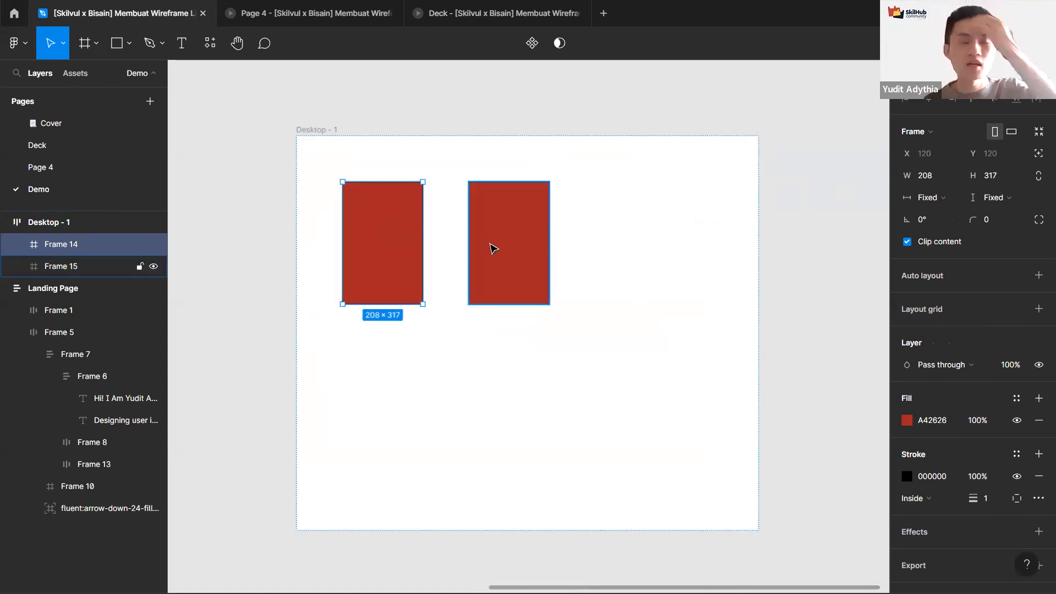
# Step: Set the width of both red frames to Fill container
pyautogui.click(331, 132)
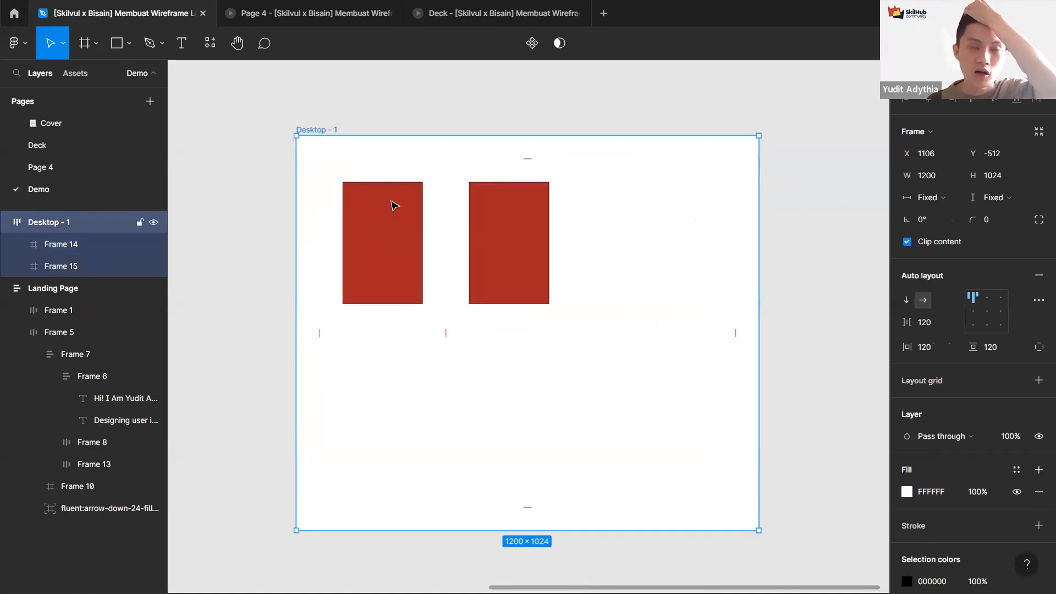
pyautogui.click(409, 221)
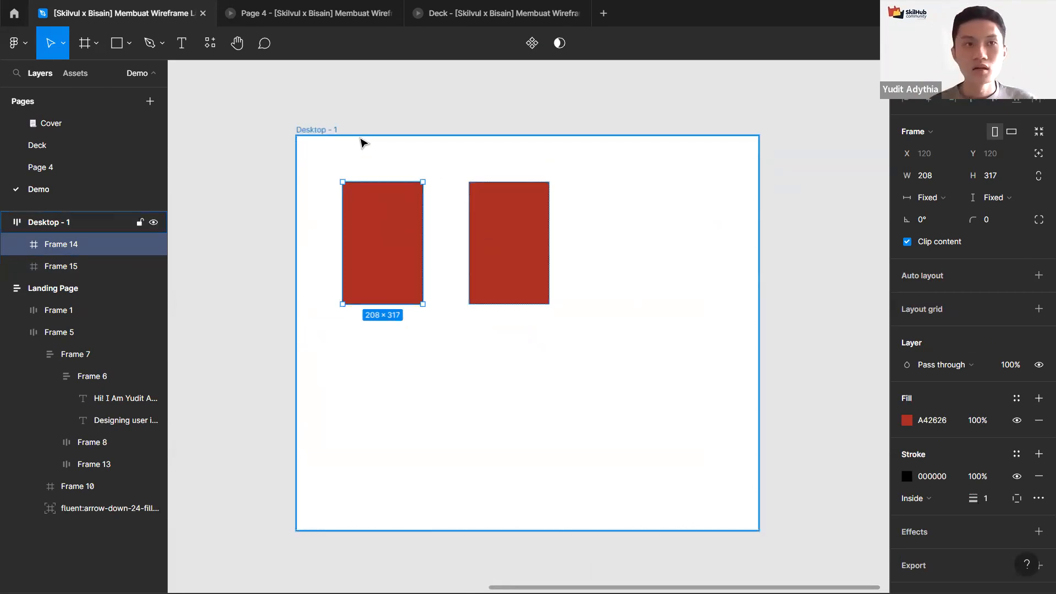
pyautogui.click(444, 228)
pyautogui.click(385, 228)
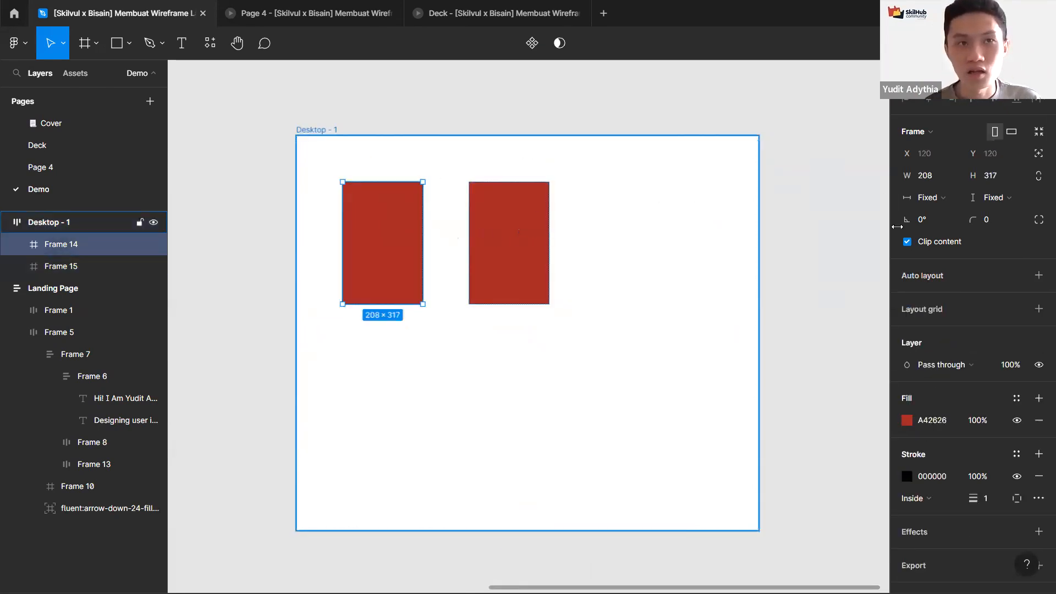
pyautogui.keyDown('shift'); pyautogui.click(508, 228); pyautogui.keyUp('shift')
pyautogui.click(930, 196)
pyautogui.click(946, 213)
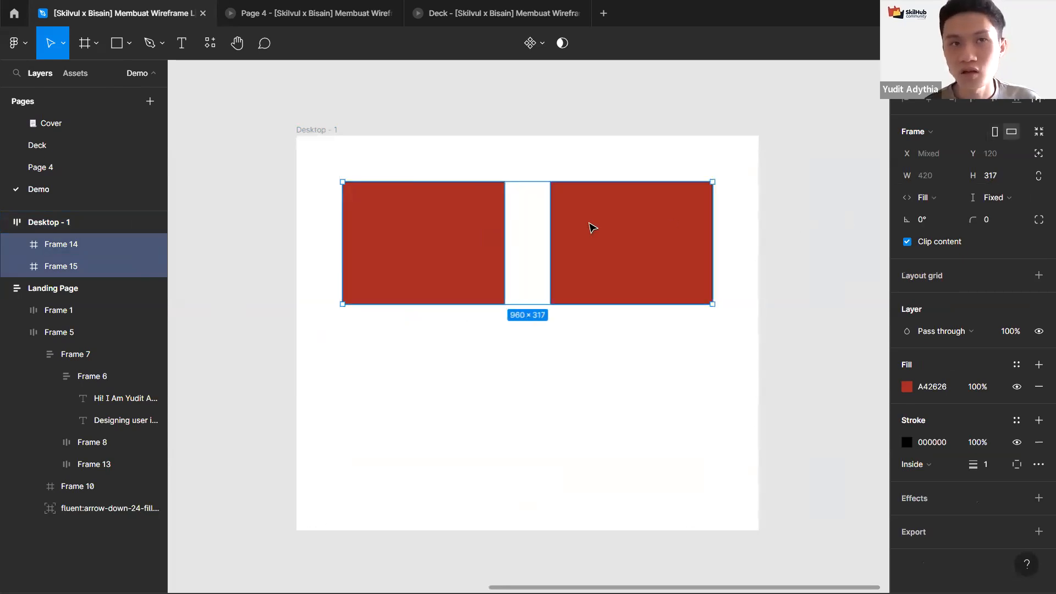
# Step: Set each red frame's width back to Fixed
pyautogui.click(315, 242)
pyautogui.click(495, 241)
pyautogui.click(658, 254)
pyautogui.click(348, 139)
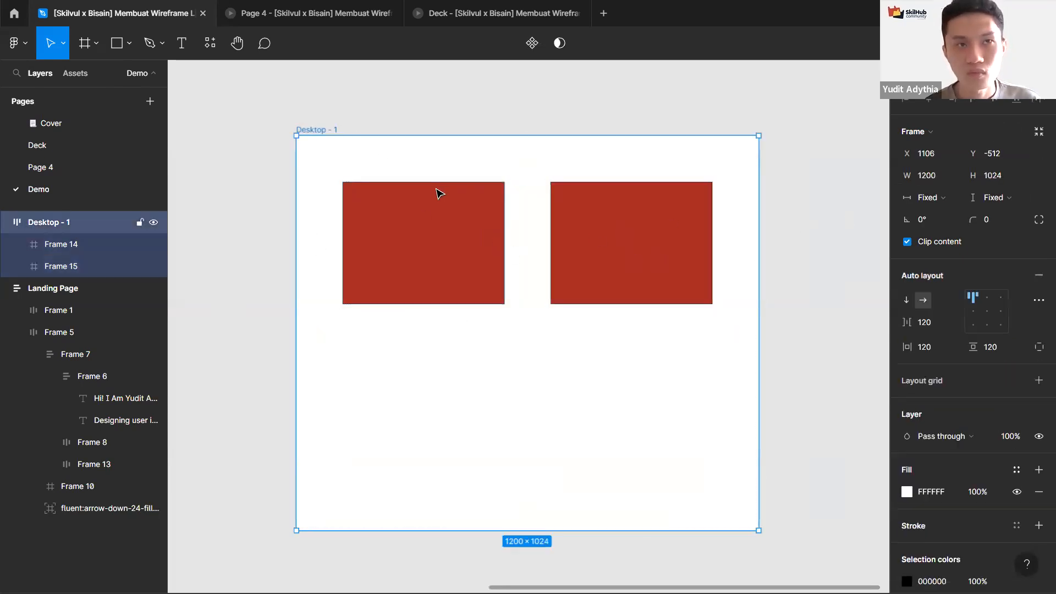
pyautogui.click(443, 213)
pyautogui.click(949, 199)
pyautogui.click(950, 180)
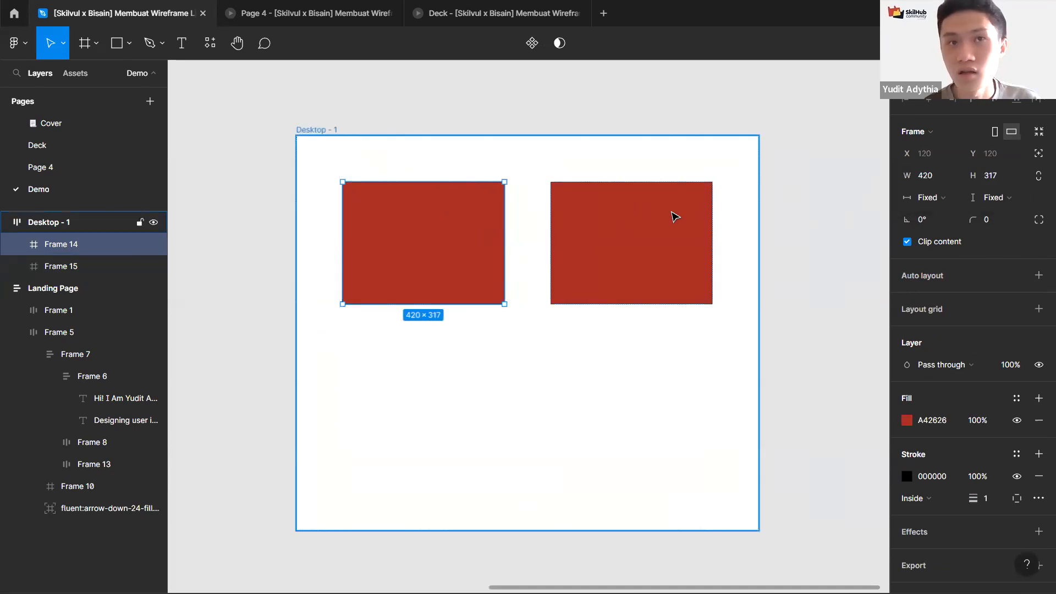
pyautogui.click(672, 217)
pyautogui.click(953, 196)
pyautogui.click(949, 181)
# Step: Set Desktop - 1's auto layout spacing mode to Space between
pyautogui.click(338, 137)
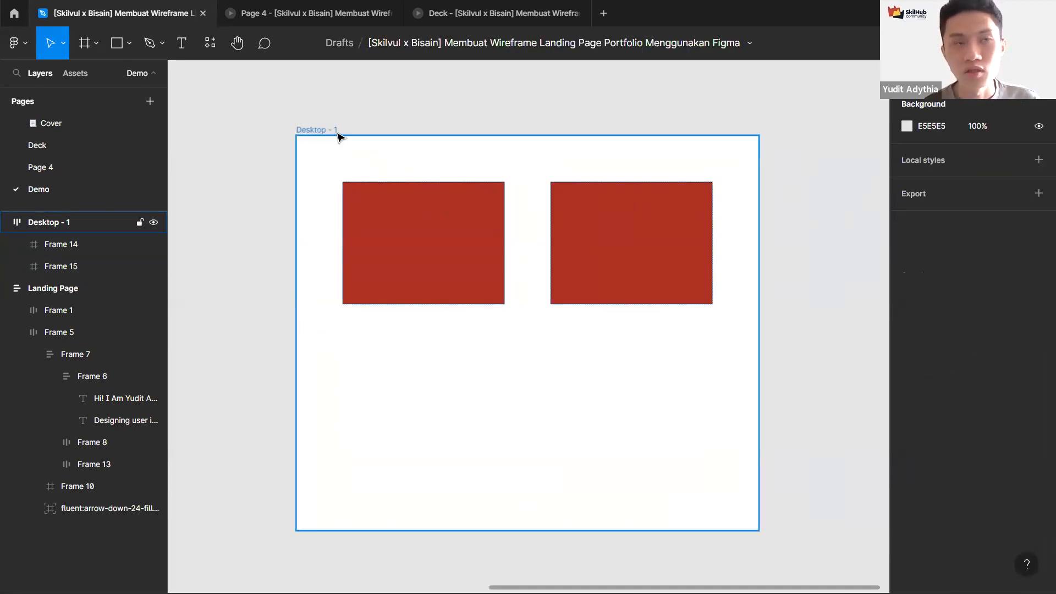
pyautogui.click(334, 129)
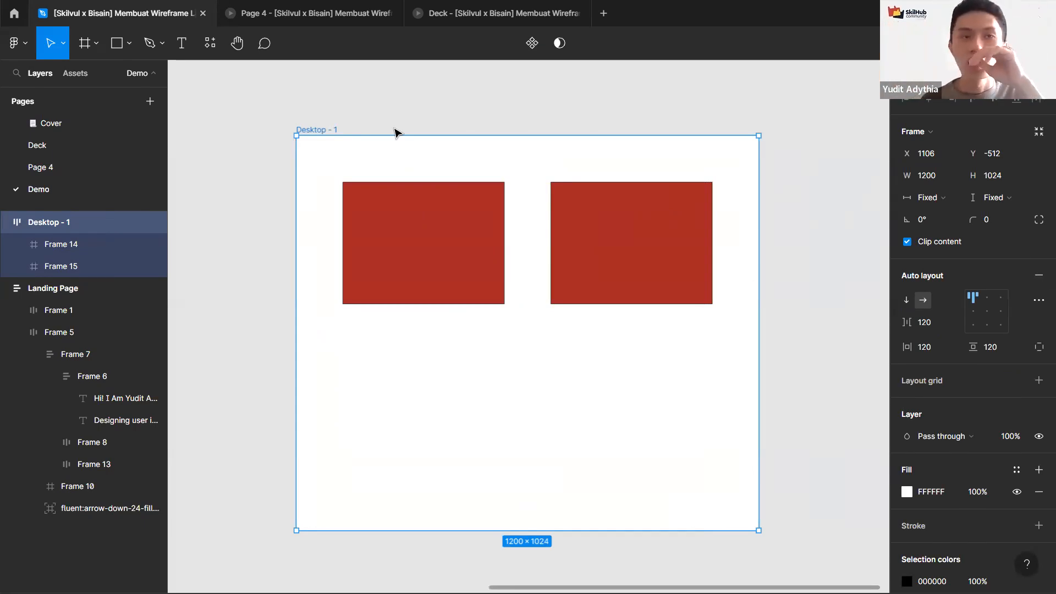
pyautogui.click(1038, 299)
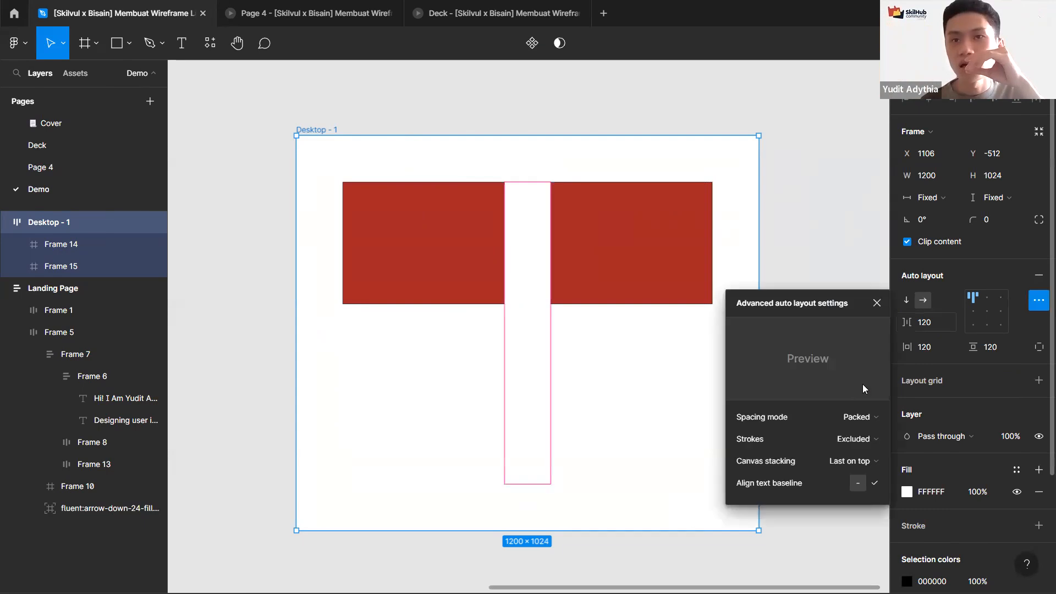
pyautogui.click(853, 423)
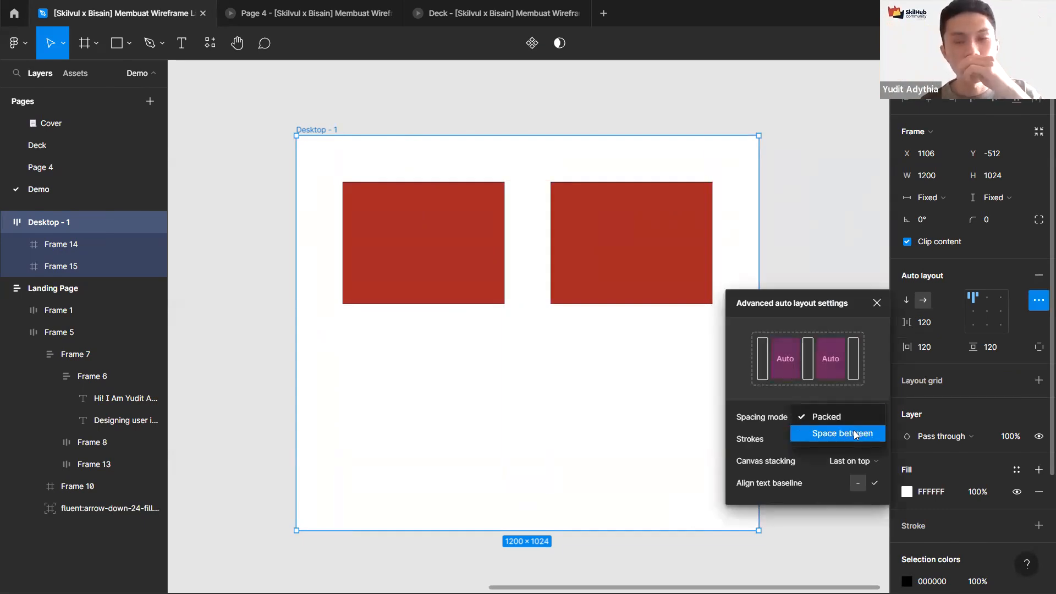
pyautogui.click(854, 433)
pyautogui.click(821, 259)
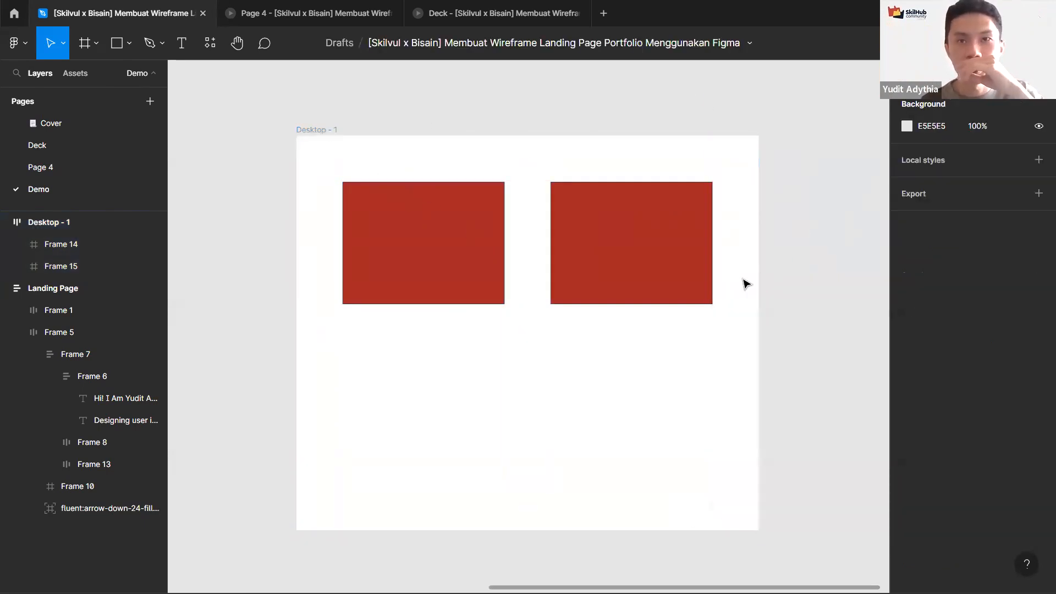
# Step: Widen the Desktop - 1 frame to about 1537 px
pyautogui.click(337, 132)
pyautogui.moveTo(758, 299)
pyautogui.mouseDown()
pyautogui.moveTo(881, 314)
pyautogui.moveTo(707, 308)
pyautogui.moveTo(842, 319)
pyautogui.moveTo(752, 312)
pyautogui.mouseUp()
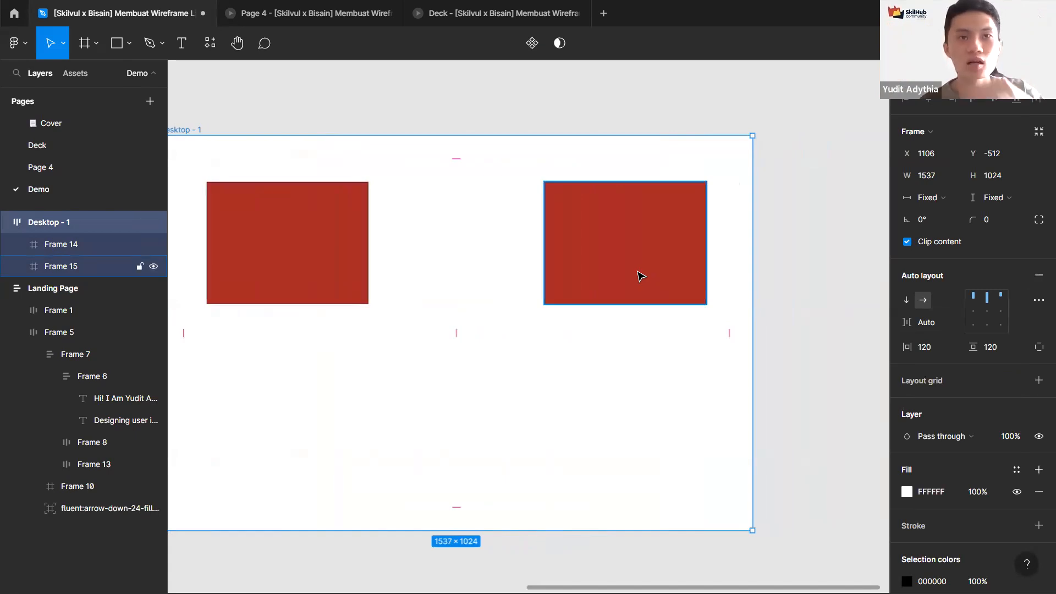
pyautogui.click(566, 258)
pyautogui.click(332, 249)
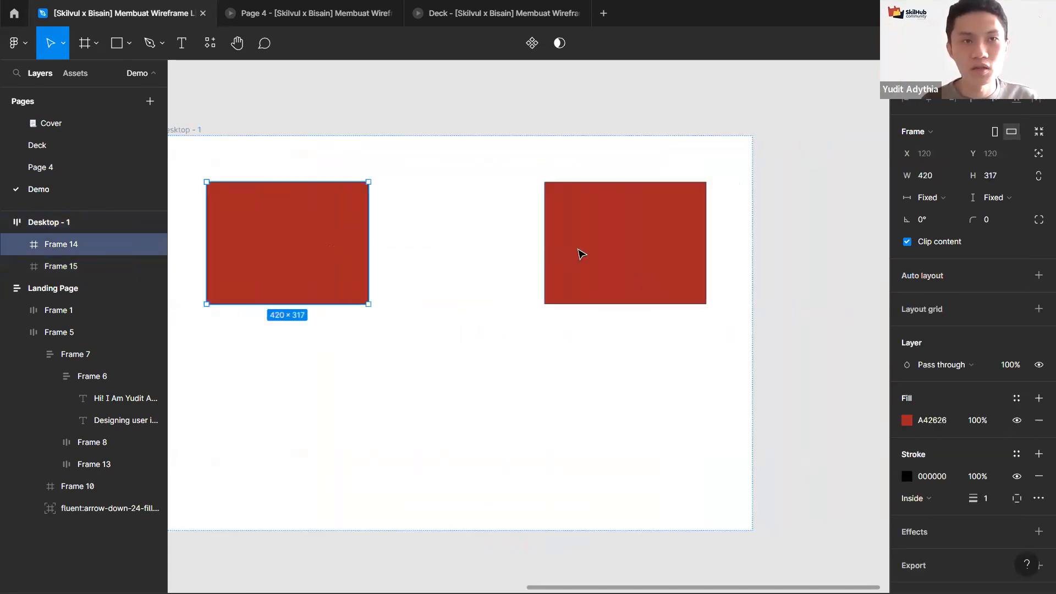
pyautogui.keyDown('shift'); pyautogui.click(581, 254); pyautogui.keyUp('shift')
pyautogui.click(191, 131)
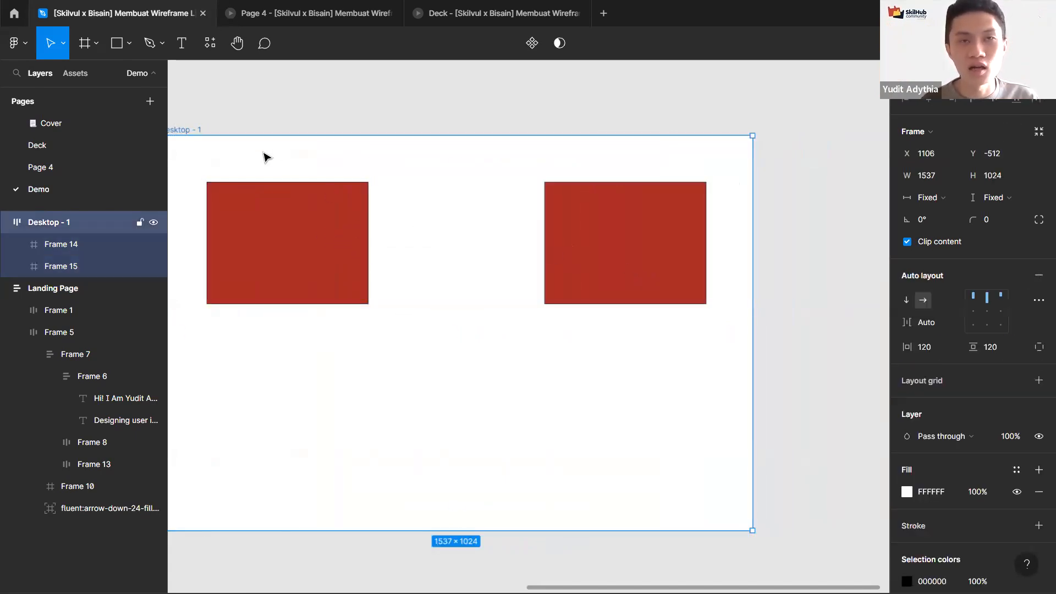
# Step: Resize the Desktop - 1 frame's width to about 1550 px
pyautogui.moveTo(205, 127); pyautogui.dragTo(273, 135)
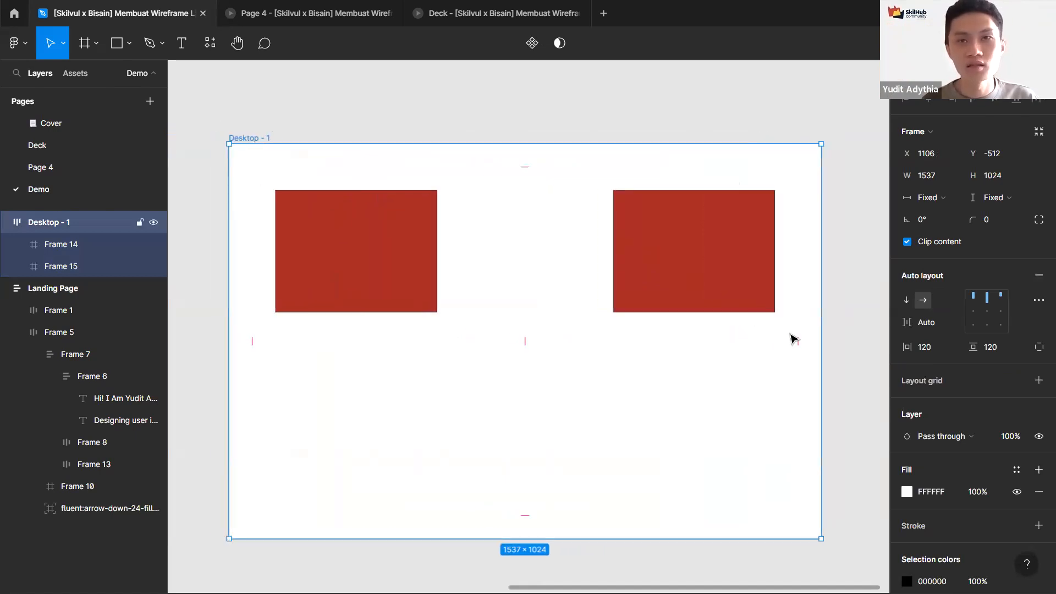
pyautogui.scroll(-2, 823, 346)
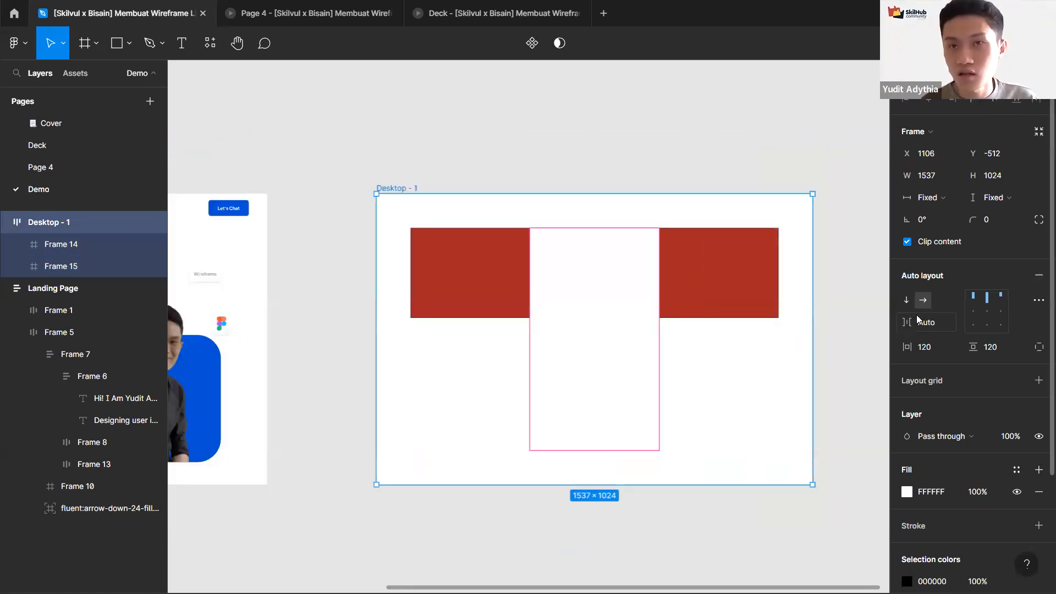
pyautogui.moveTo(811, 365); pyautogui.dragTo(816, 337)
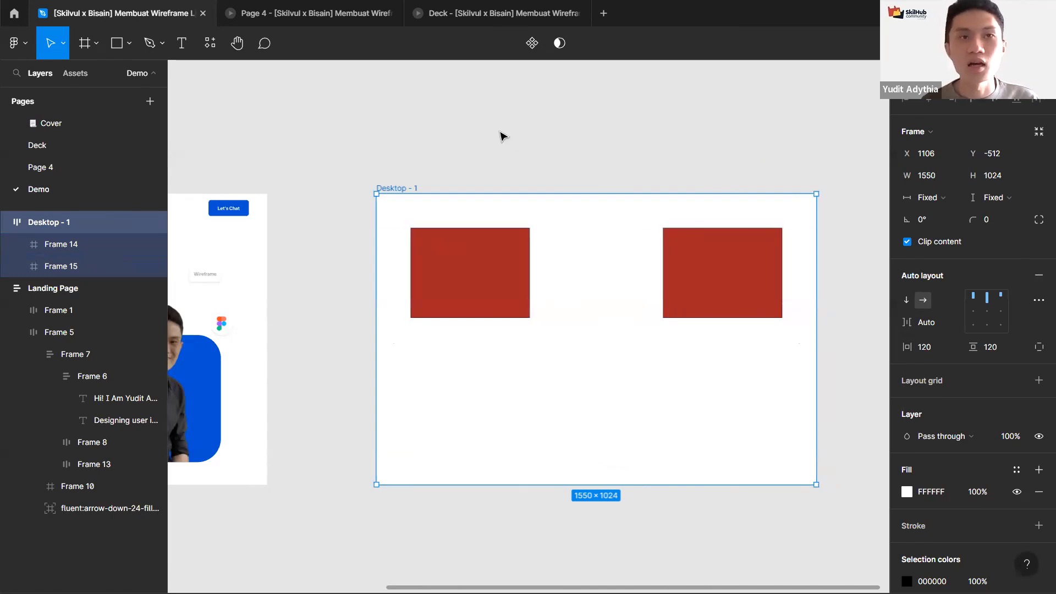
# Step: Delete the Desktop - 1 frame with its red frames
pyautogui.scroll(-3, 478, 135)
pyautogui.hscroll(-3, 562, 207)
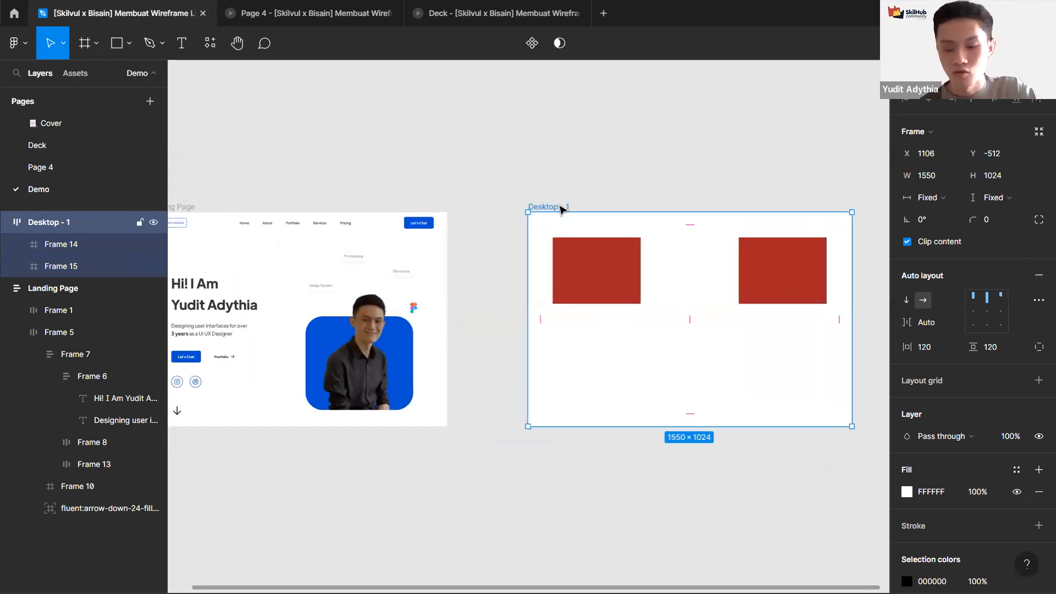
pyautogui.press('Delete')
# Step: Create a new Desktop 1440 × 1024 frame next to the Landing Page
pyautogui.hscroll(-3, 572, 212)
pyautogui.press('f')
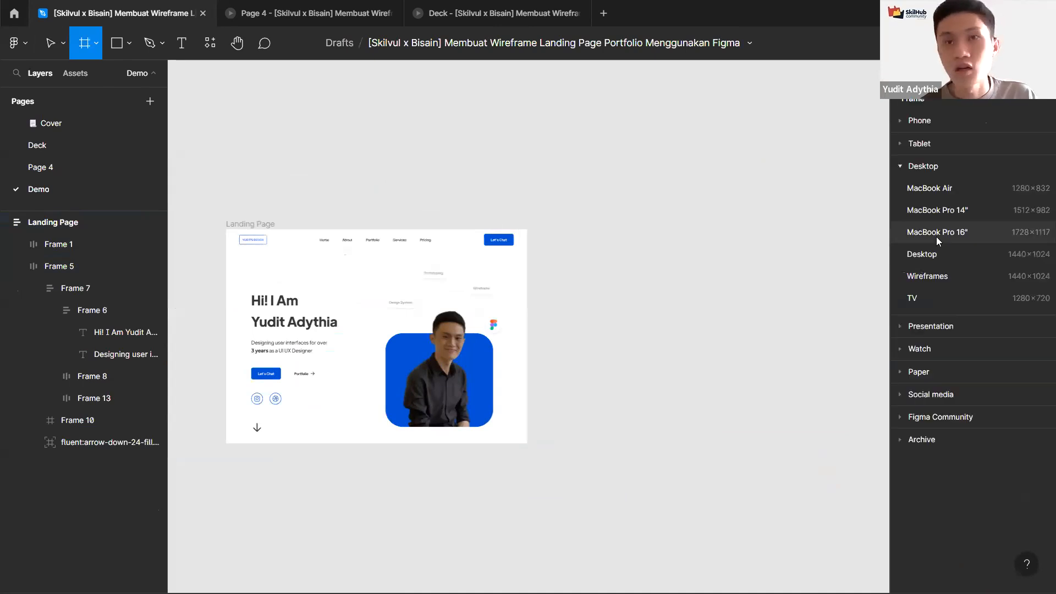
pyautogui.click(951, 254)
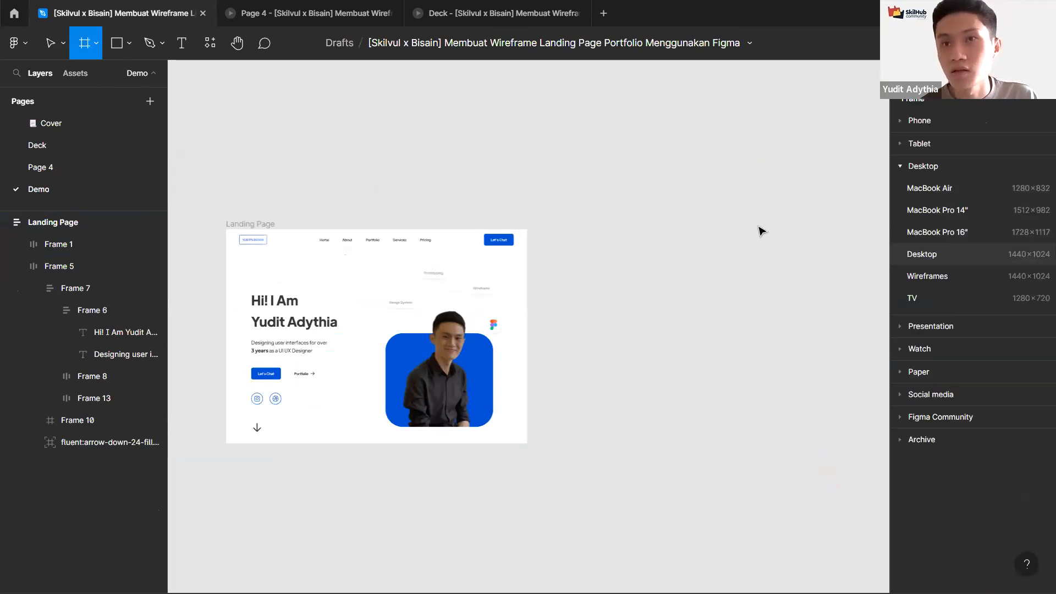
pyautogui.moveTo(538, 213); pyautogui.dragTo(579, 224)
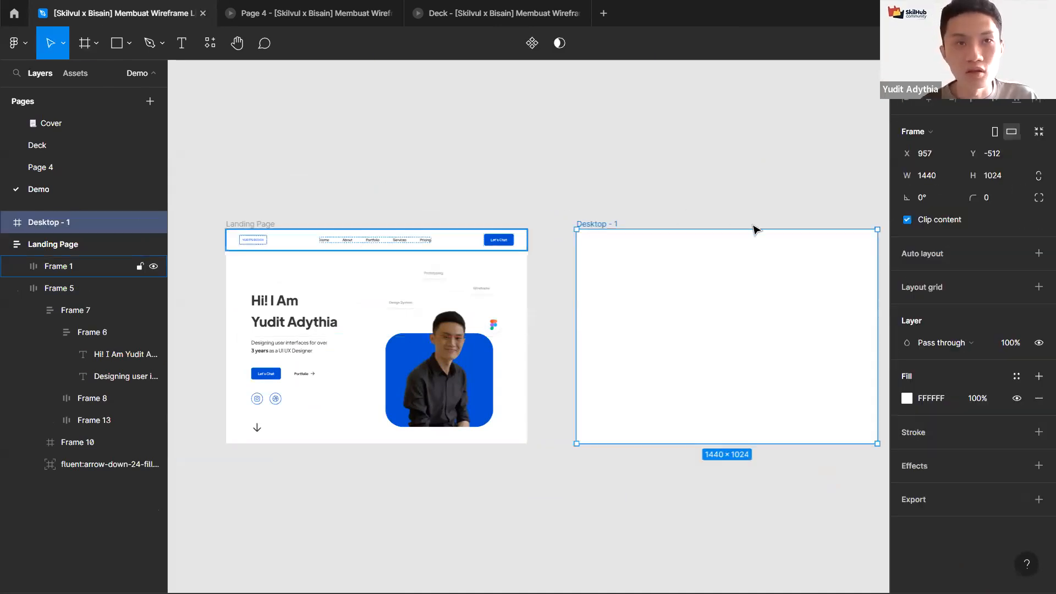
# Step: Add vertical auto layout to Desktop - 1 and set its spacing and both paddings to 0
pyautogui.hotkey('shift', 'a')
pyautogui.click(906, 299)
pyautogui.click(932, 322)
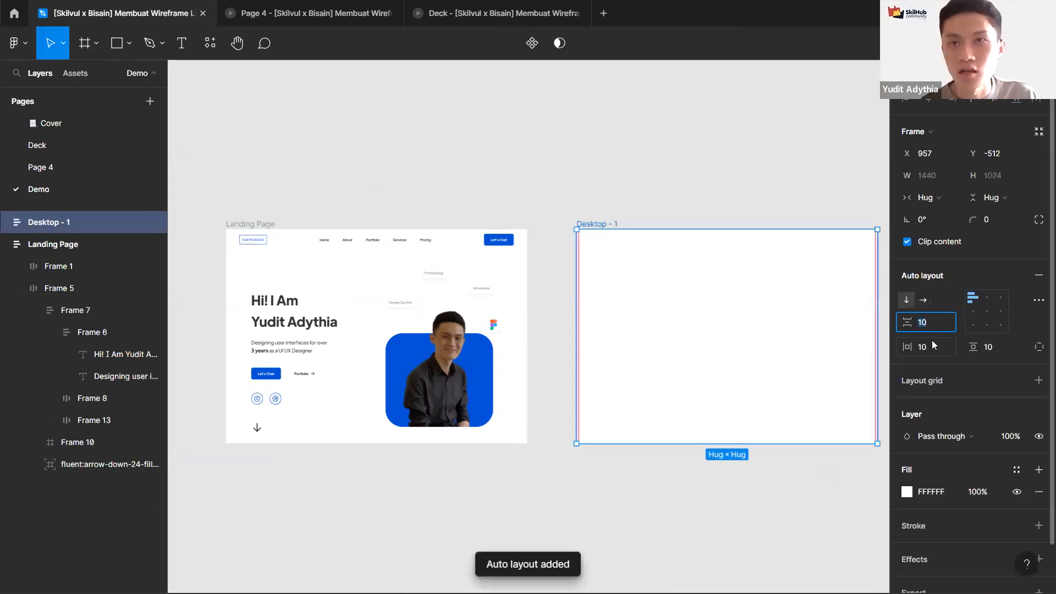
pyautogui.write('0')
pyautogui.click(933, 345)
pyautogui.write('0')
pyautogui.click(988, 349)
pyautogui.write('0')
# Step: Inspect the auto layout settings of the Landing Page's navigation frame
pyautogui.click(616, 213)
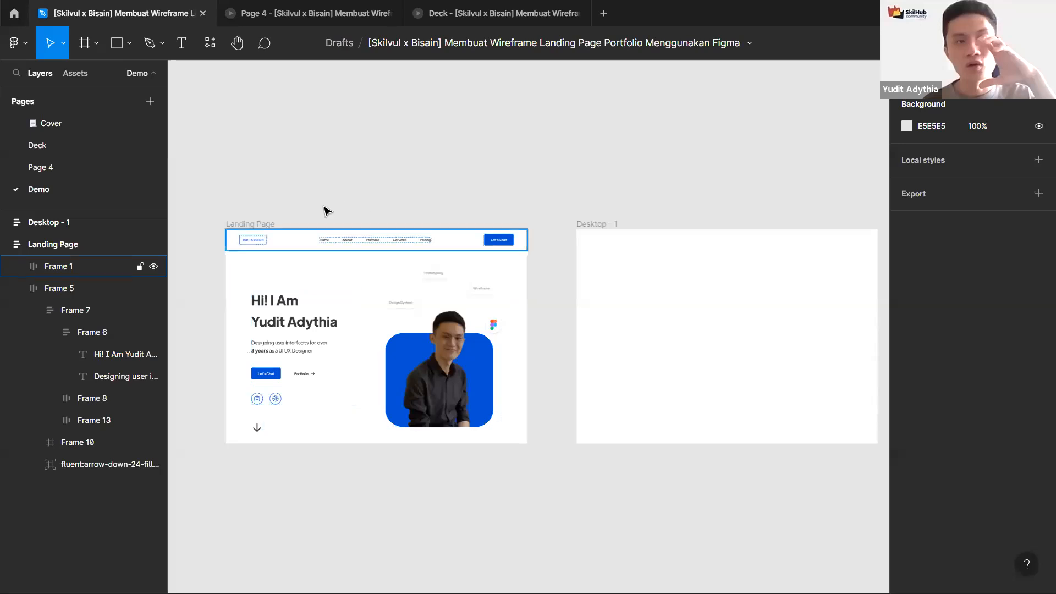
pyautogui.click(302, 236)
pyautogui.hscroll(-1, 350, 206)
pyautogui.scroll(2, 351, 205)
pyautogui.scroll(-2, 351, 206)
pyautogui.hscroll(2, 528, 205)
pyautogui.scroll(-1, 528, 205)
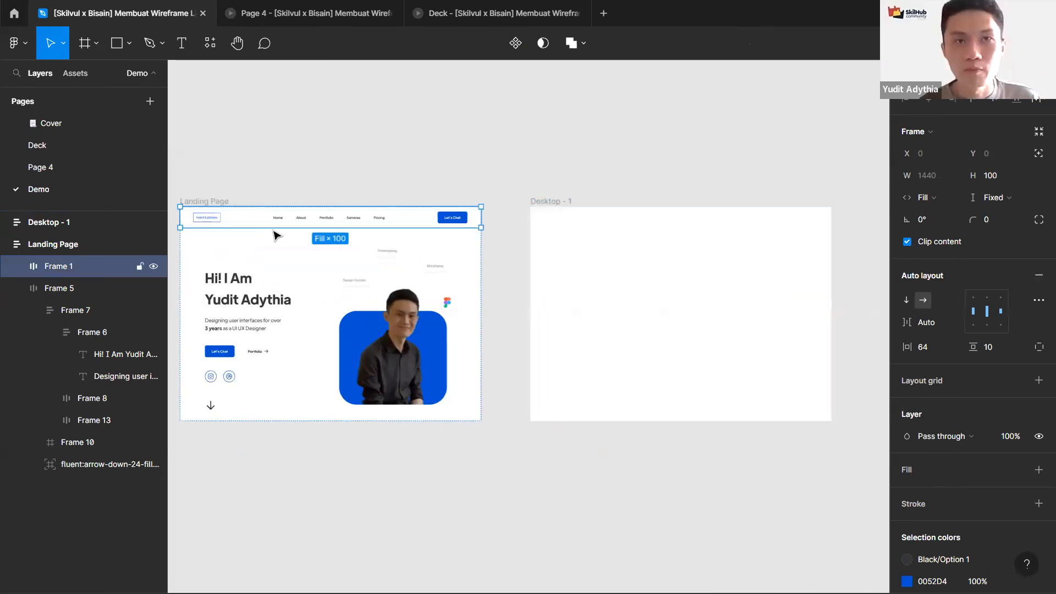
pyautogui.hscroll(2, 558, 208)
pyautogui.scroll(-1, 558, 209)
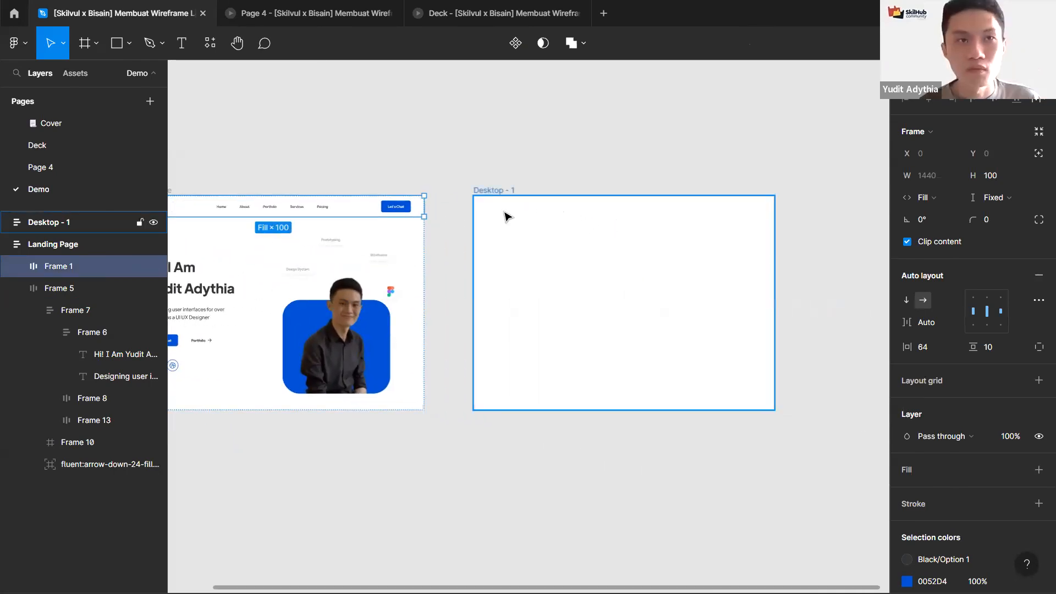
pyautogui.press('f')
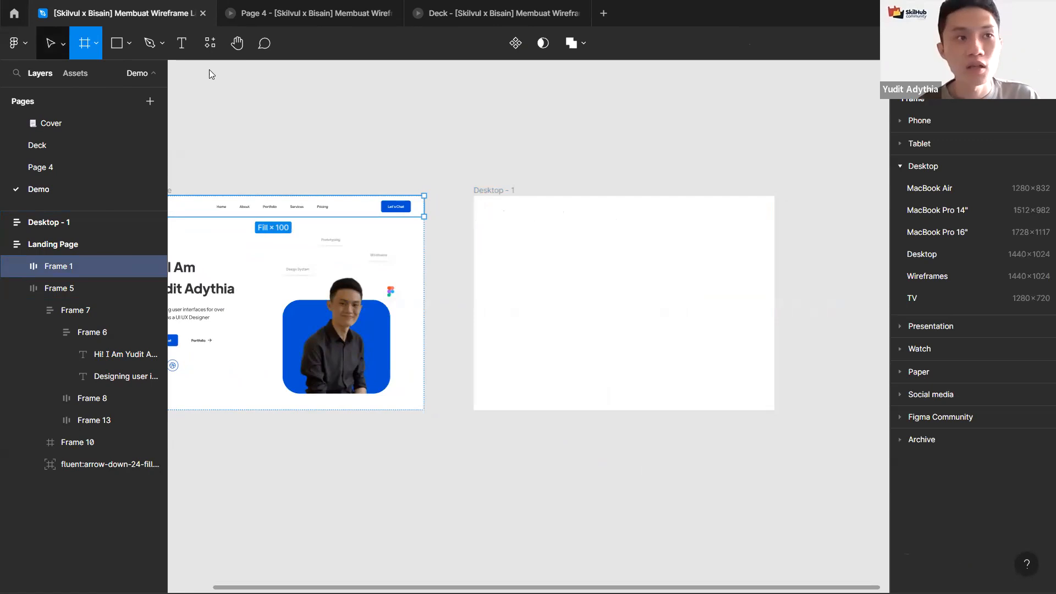
pyautogui.click(488, 204)
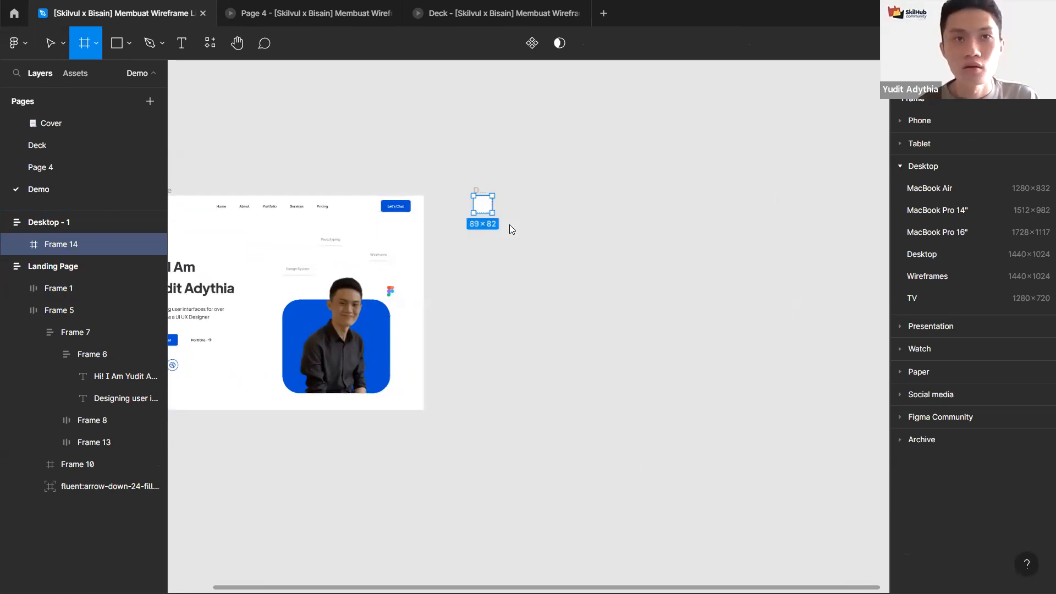
pyautogui.hotkey('ctrl', 'z')
# Step: Set Desktop - 1's width and height resizing to Fixed
pyautogui.click(484, 190)
pyautogui.click(929, 197)
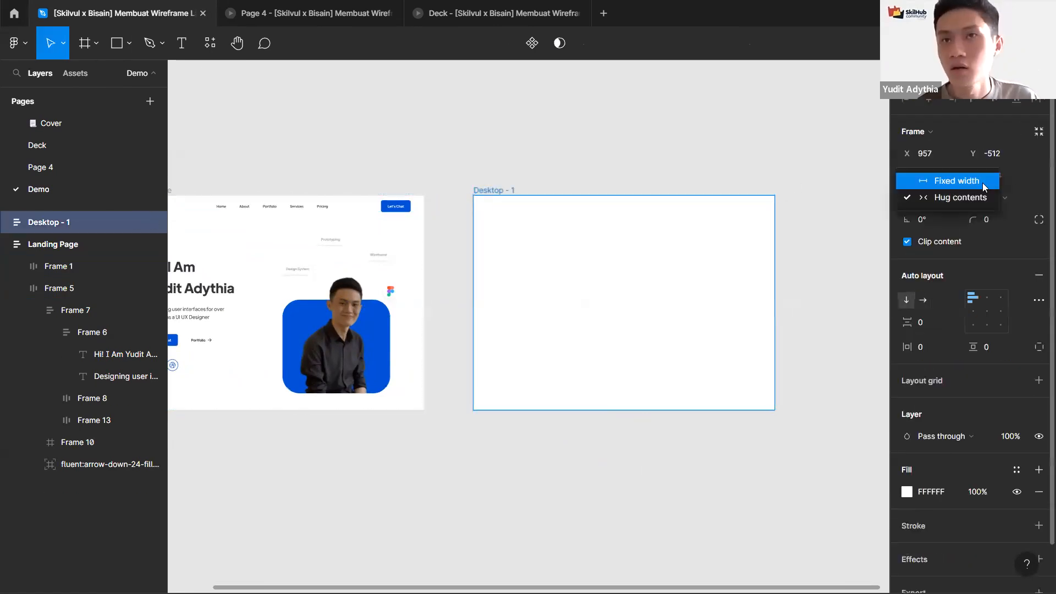
pyautogui.click(957, 175)
pyautogui.click(991, 197)
pyautogui.click(978, 178)
# Step: Draw a frame about 134 × 99 px inside Desktop - 1
pyautogui.press('f')
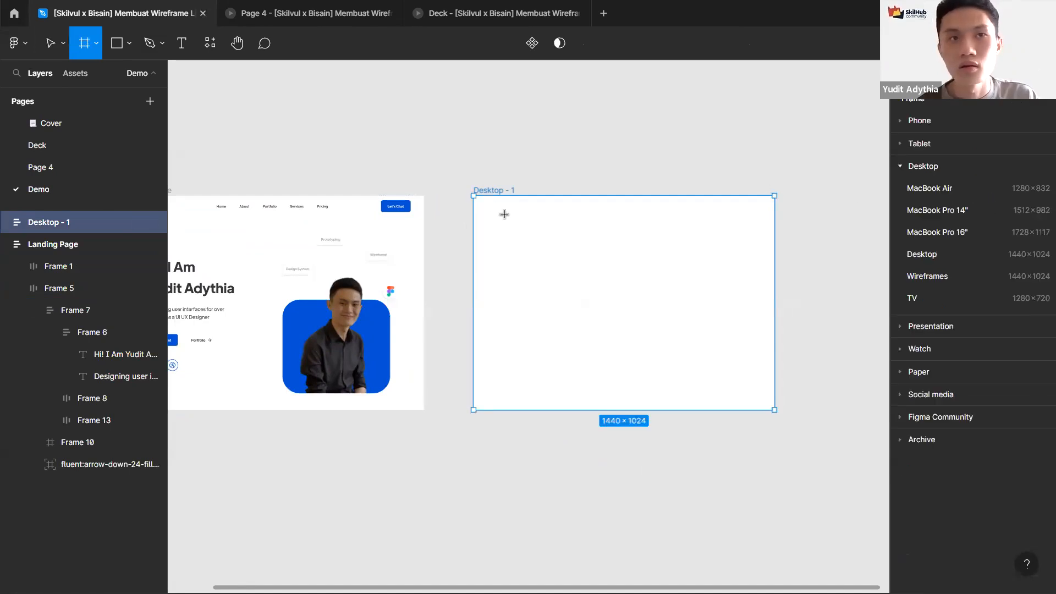
pyautogui.moveTo(504, 213); pyautogui.dragTo(533, 233)
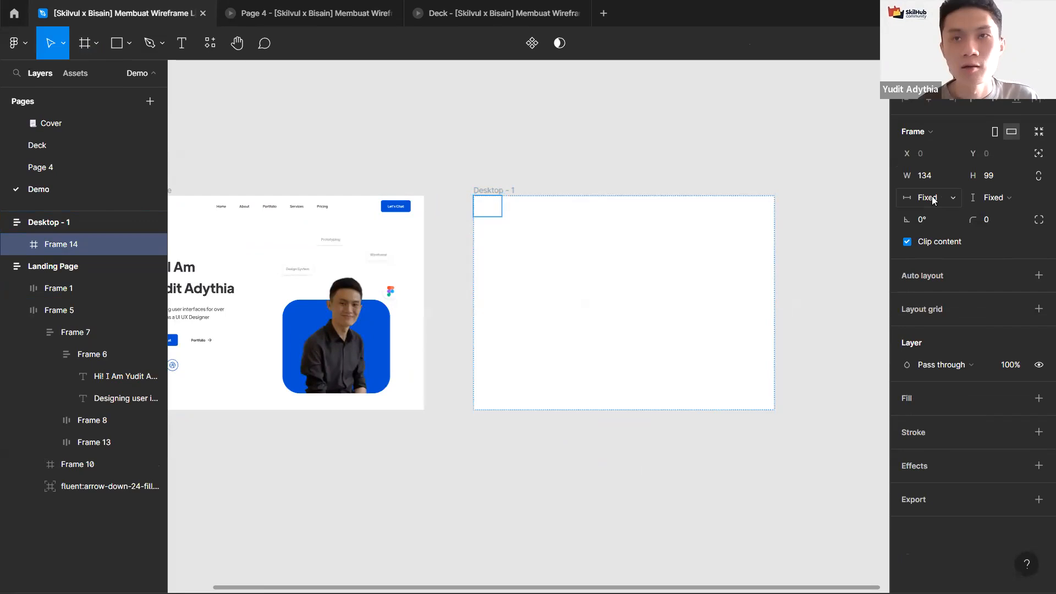
# Step: Set Frame 14's width resizing to Fill container and its height to 100 px
pyautogui.click(933, 200)
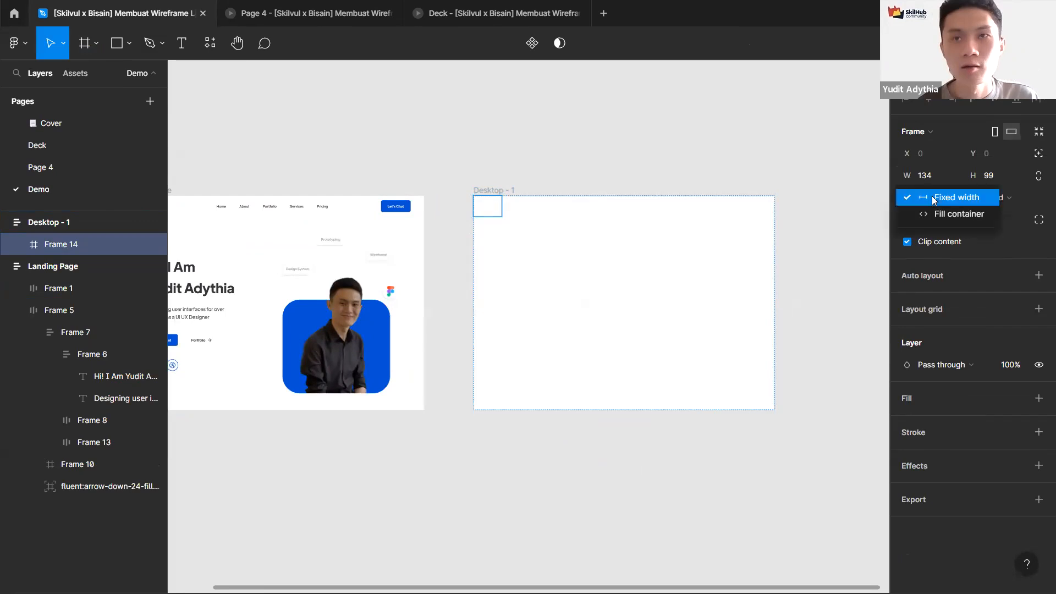
pyautogui.press('Down')
pyautogui.press('Return')
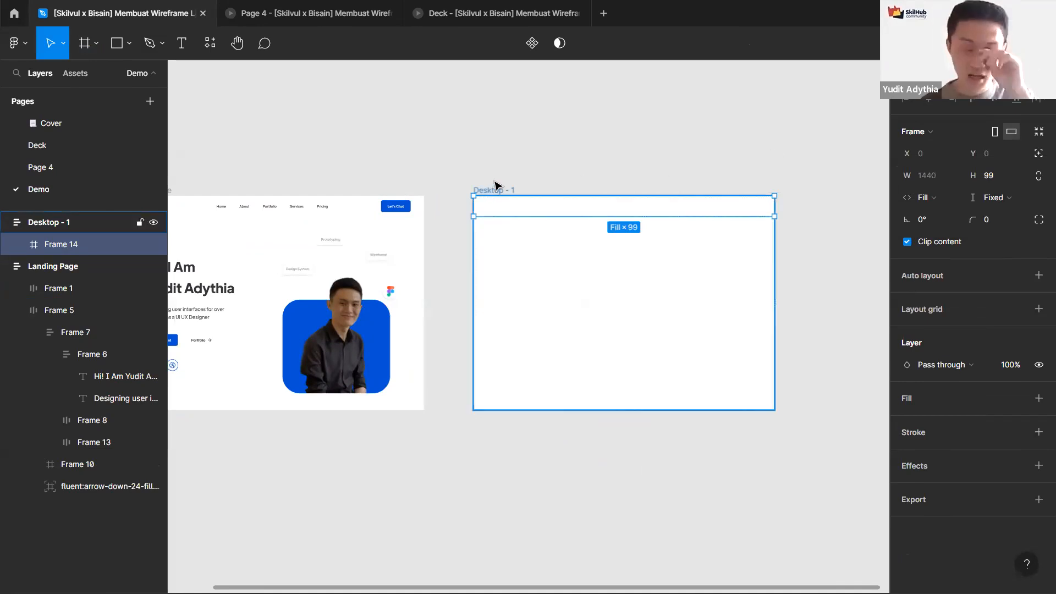
pyautogui.hscroll(-2, 660, 187)
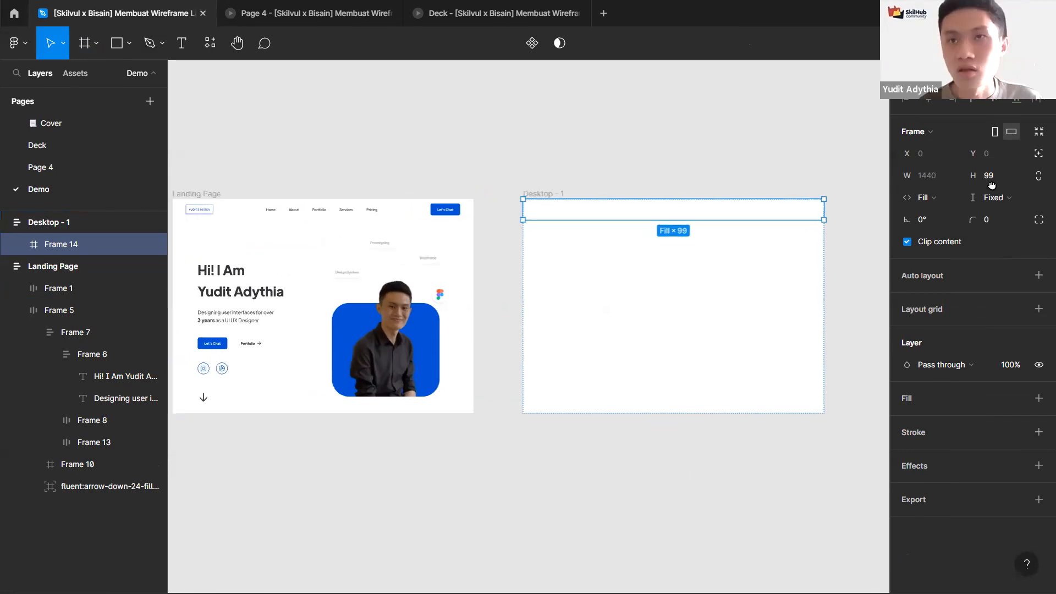
pyautogui.click(992, 183)
pyautogui.press('Return')
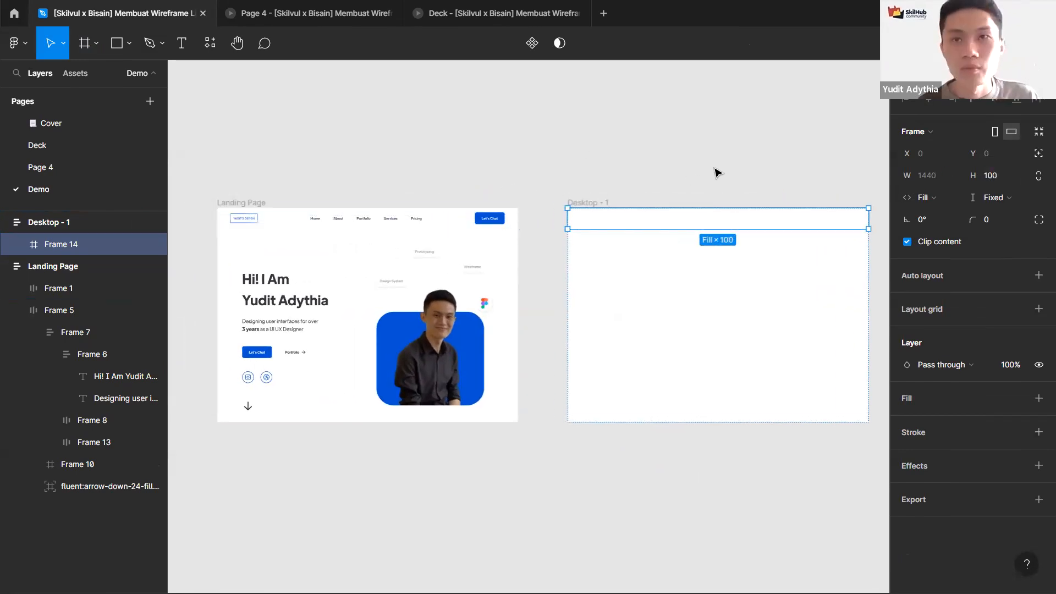
# Step: Add horizontal auto layout to Frame 14
pyautogui.hscroll(3, 714, 167)
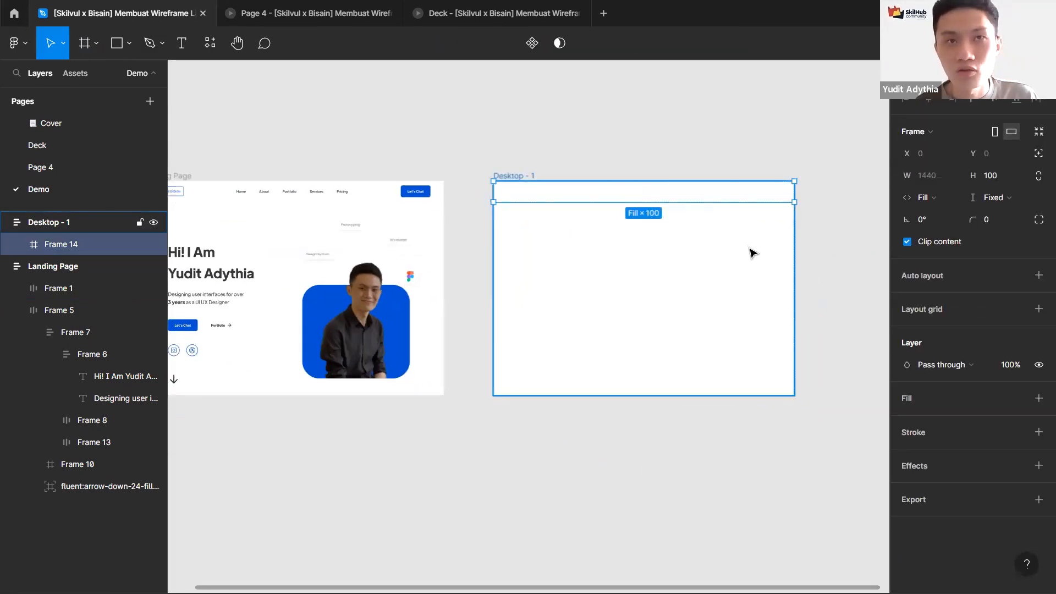
pyautogui.hotkey('shift', 'a')
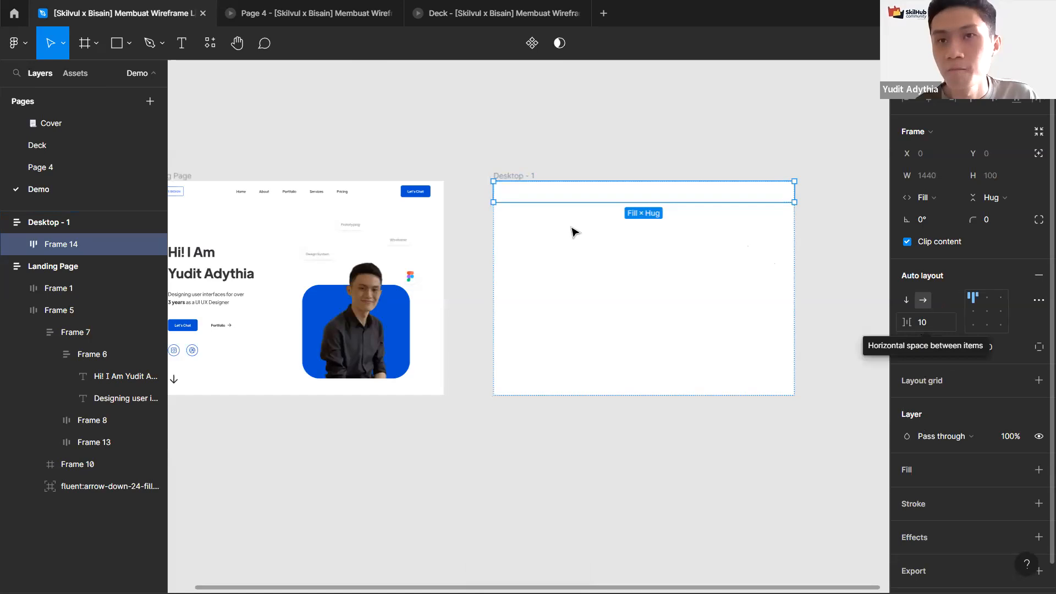
pyautogui.click(181, 187)
pyautogui.doubleClick(181, 187)
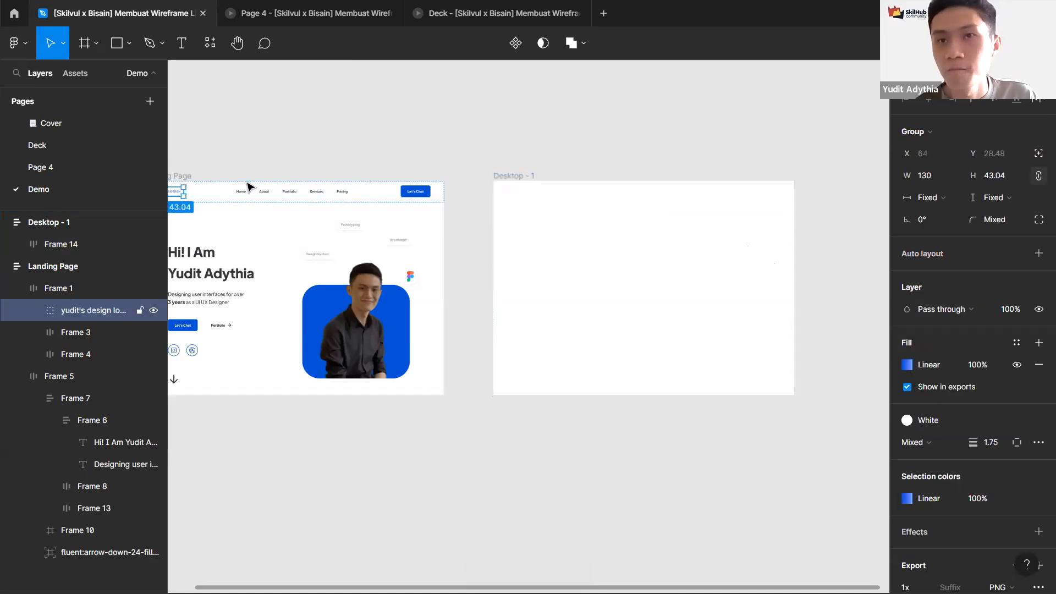
pyautogui.click(254, 191)
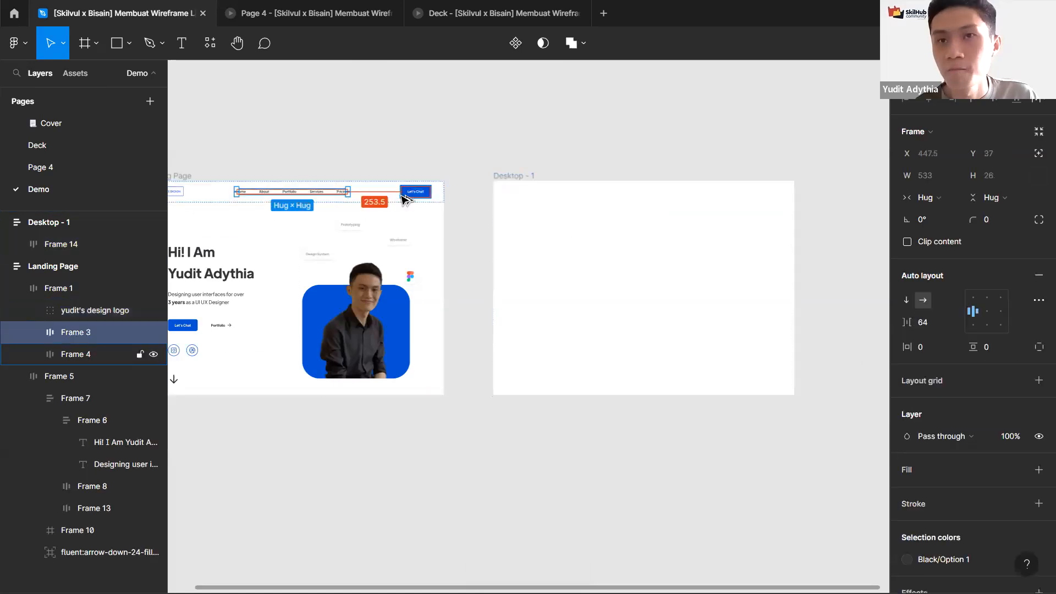
pyautogui.click(603, 198)
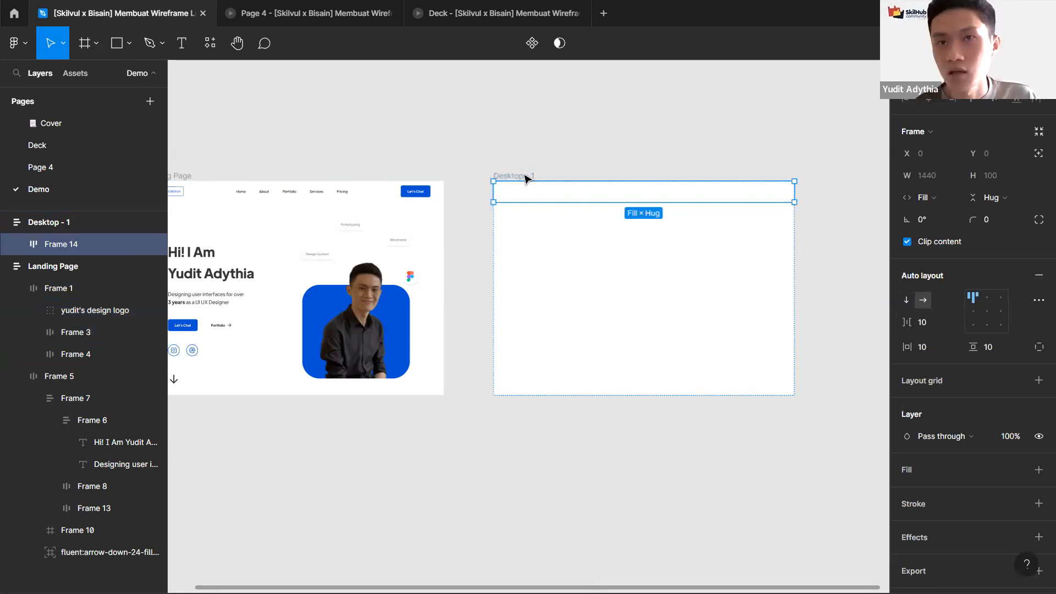
# Step: Rearrange the Landing Page frame above Desktop - 1 on the canvas
pyautogui.hscroll(-2, 366, 170)
pyautogui.moveTo(570, 154); pyautogui.dragTo(767, 445)
pyautogui.click(634, 180)
pyautogui.doubleClick(642, 182)
pyautogui.click(708, 435)
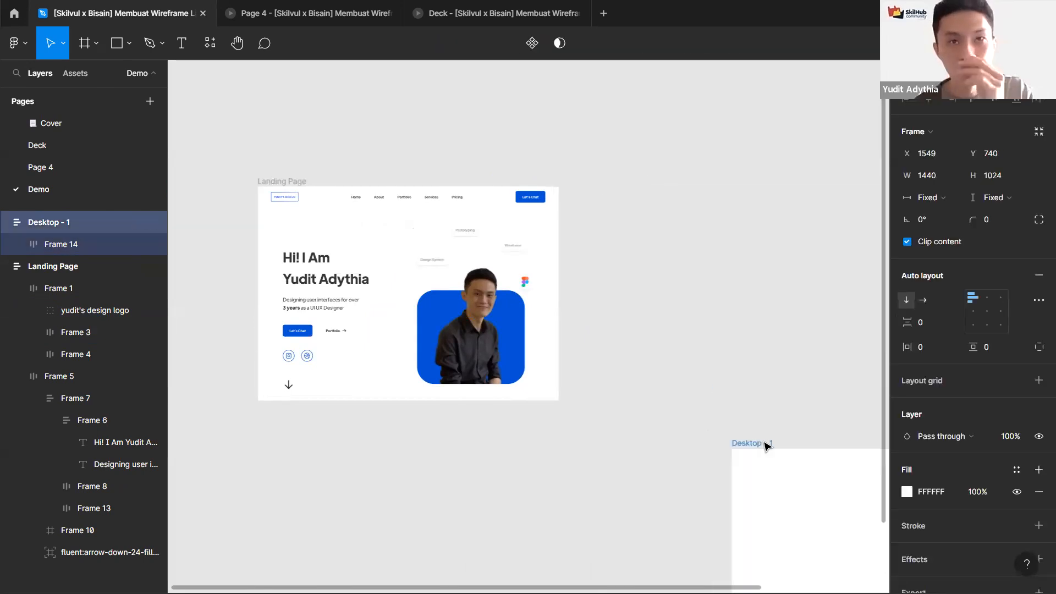
pyautogui.click(627, 211)
pyautogui.moveTo(282, 182); pyautogui.dragTo(710, 166)
pyautogui.moveTo(834, 293); pyautogui.dragTo(514, 307)
pyautogui.moveTo(666, 300)
pyautogui.mouseDown()
pyautogui.moveTo(787, 302)
pyautogui.moveTo(645, 299)
pyautogui.mouseUp()
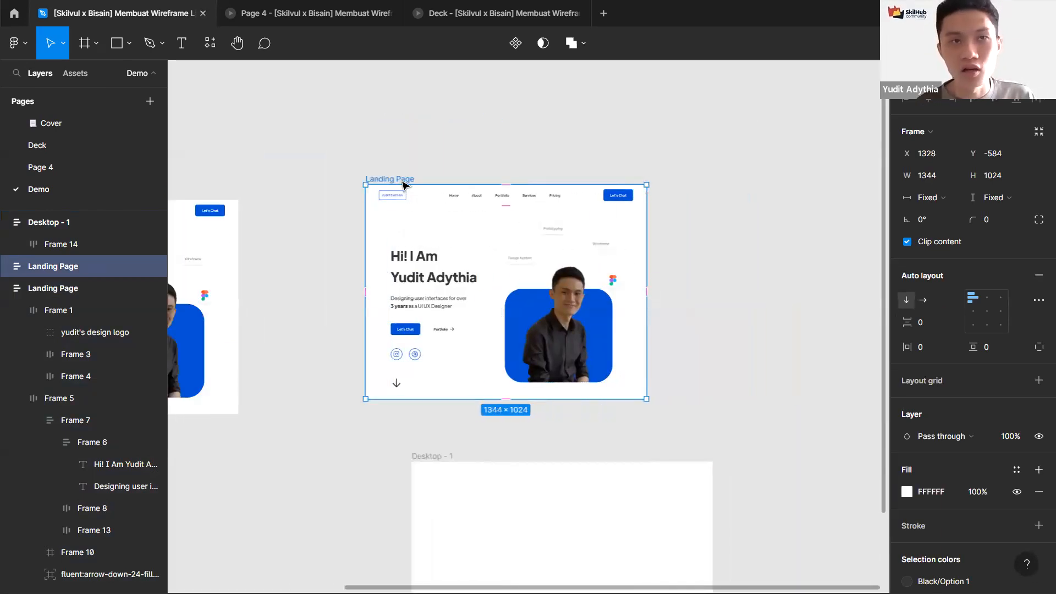
# Step: Inspect the nested frames and spacing of the Landing Page's navigation bar
pyautogui.scroll(3, 401, 178)
pyautogui.scroll(2, 406, 205)
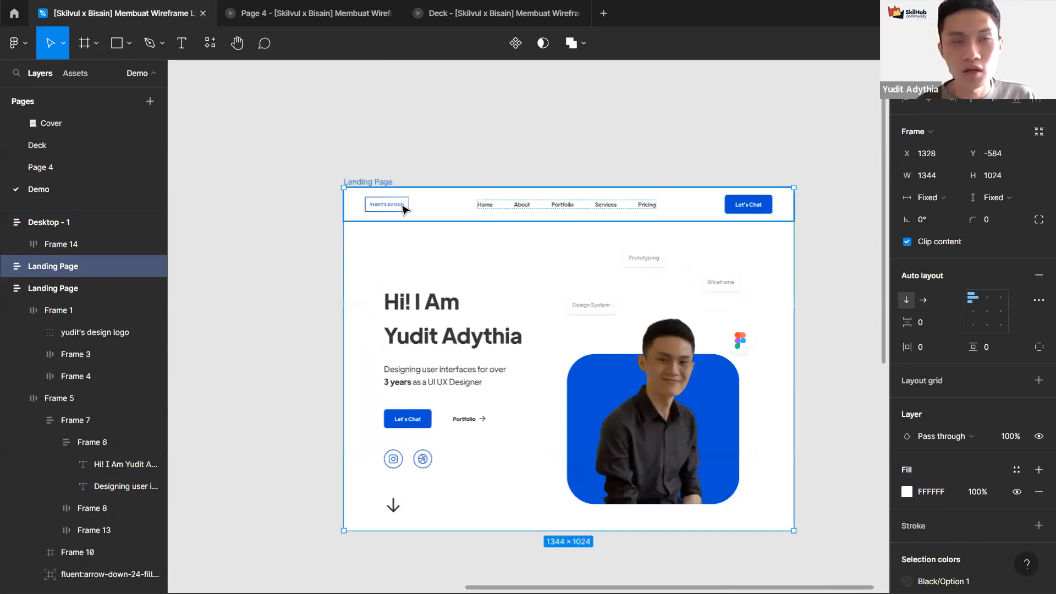
pyautogui.doubleClick(403, 209)
pyautogui.doubleClick(403, 209)
pyautogui.press('alt')
pyautogui.click(649, 204)
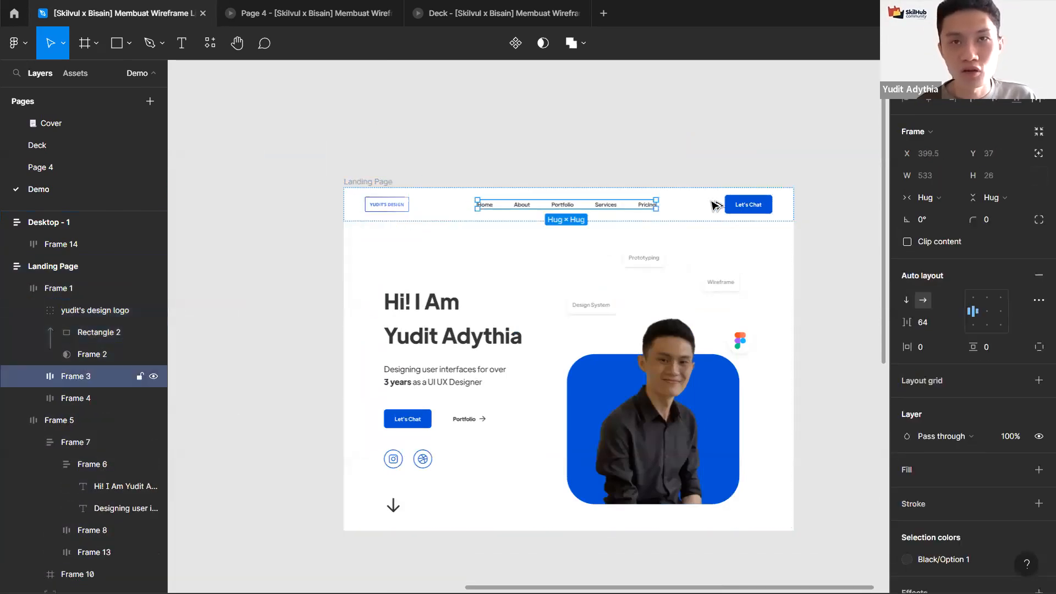
pyautogui.click(374, 181)
pyautogui.scroll(-3, 378, 179)
pyautogui.scroll(2, 478, 179)
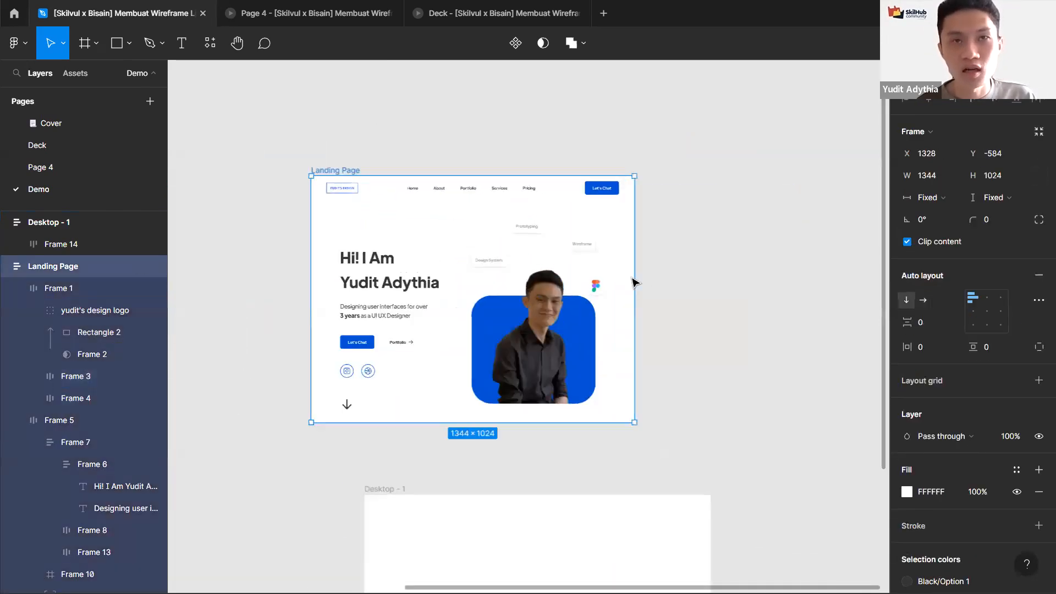
# Step: Resize the Landing Page frame's width and check how its navigation frame adapts
pyautogui.moveTo(638, 290); pyautogui.dragTo(717, 308)
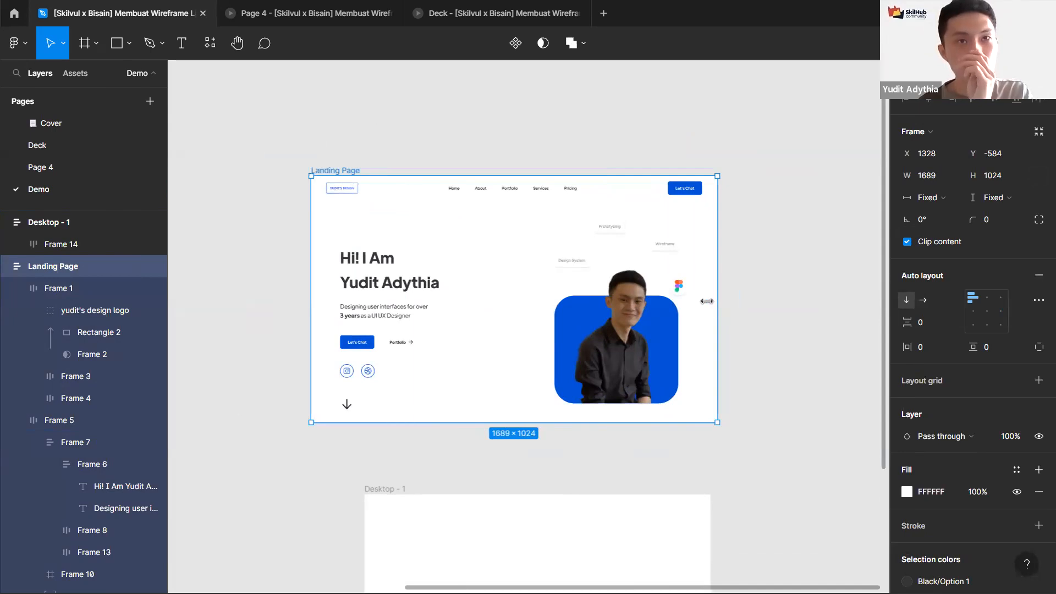
pyautogui.scroll(3, 513, 189)
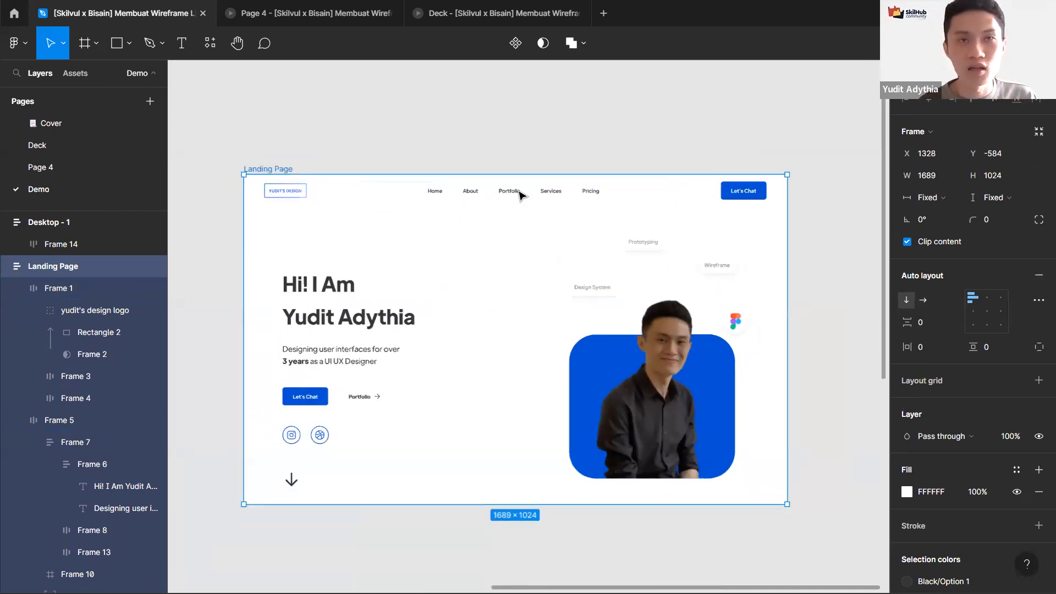
pyautogui.doubleClick(516, 195)
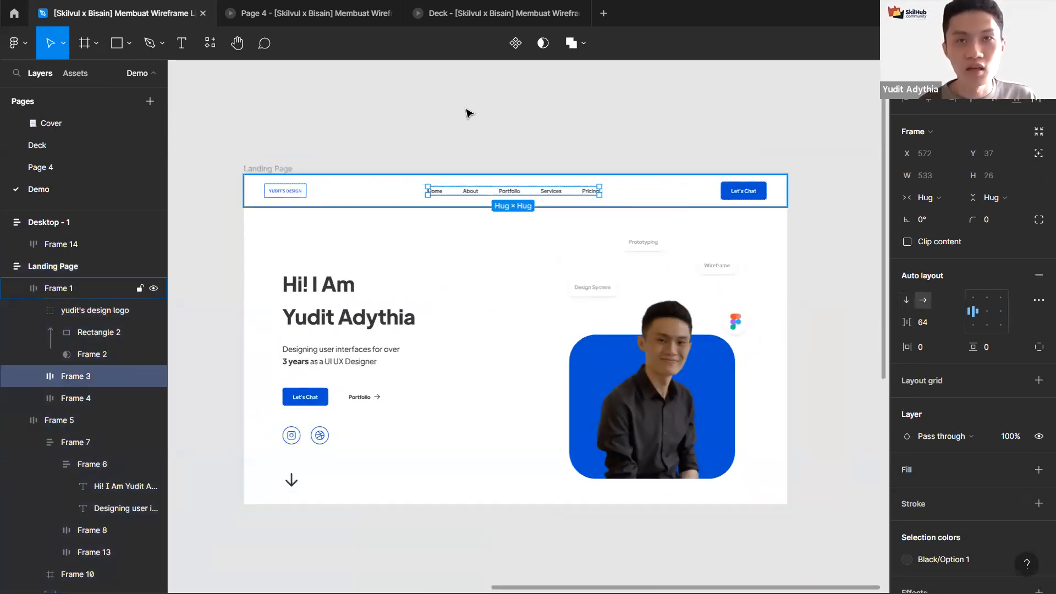
pyautogui.scroll(-4, 435, 119)
pyautogui.click(398, 124)
pyautogui.press('Delete')
pyautogui.moveTo(418, 312); pyautogui.dragTo(564, 205)
# Step: Set Frame 14's horizontal padding to 64
pyautogui.scroll(2, 565, 220)
pyautogui.click(565, 228)
pyautogui.hscroll(-4, 547, 187)
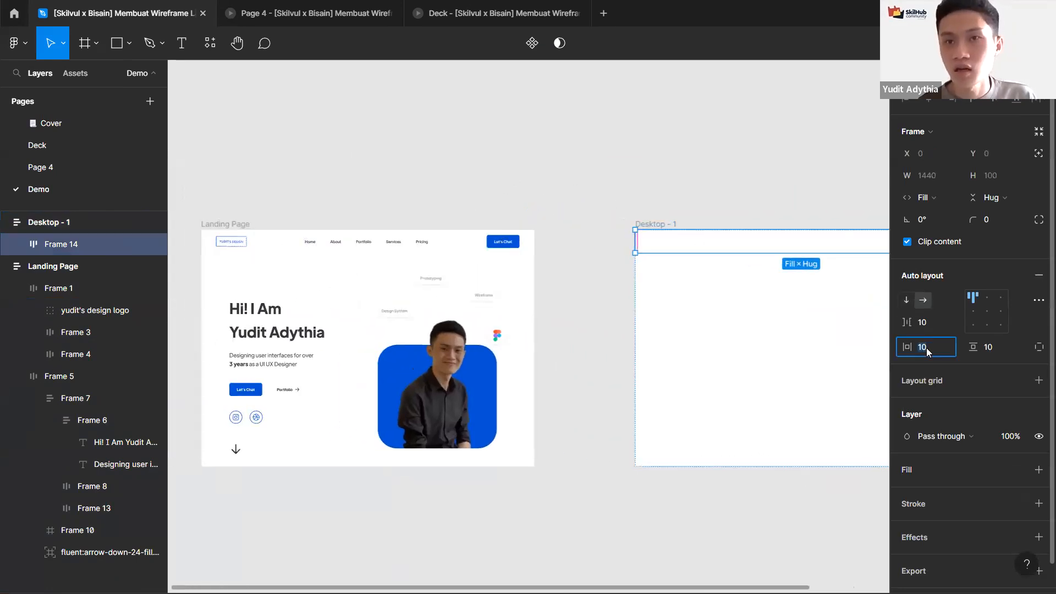
pyautogui.write('64')
pyautogui.press('Return')
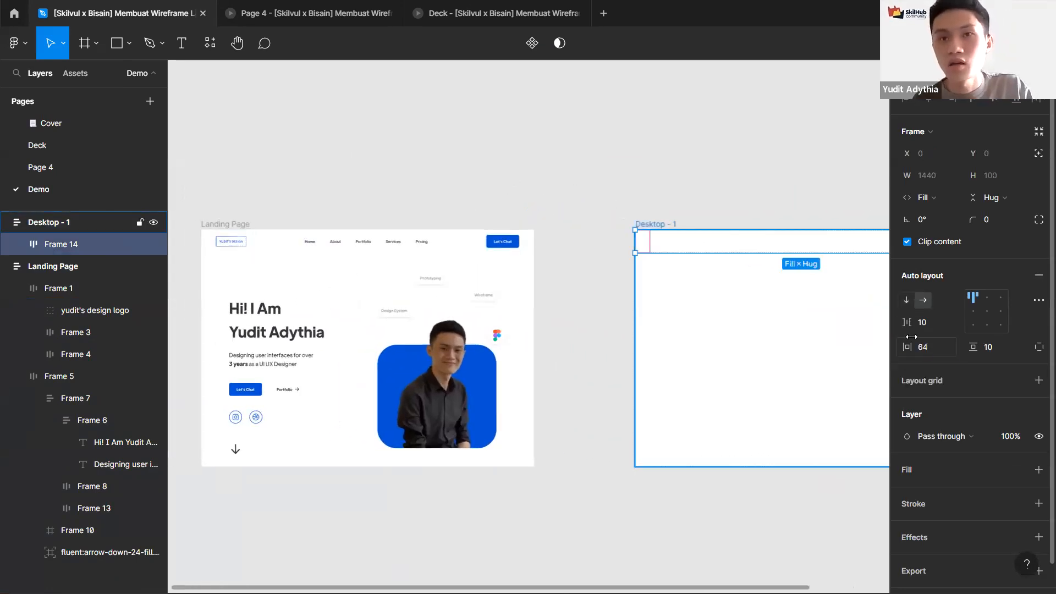
# Step: Copy the Landing Page logo into Frame 14 and align Frame 14's contents to the left-center
pyautogui.doubleClick(231, 242)
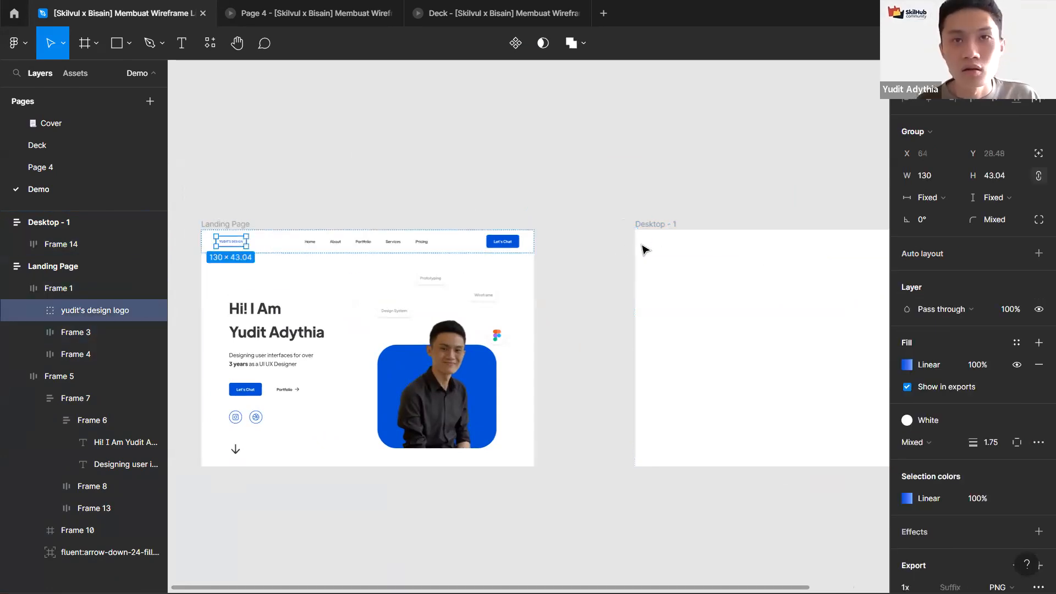
pyautogui.moveTo(683, 187); pyautogui.dragTo(465, 169)
pyautogui.click(511, 222)
pyautogui.scroll(3, 526, 175)
pyautogui.hotkey('ctrl', 'v')
pyautogui.hotkey('ctrl', 'z')
pyautogui.hotkey('ctrl', 'v')
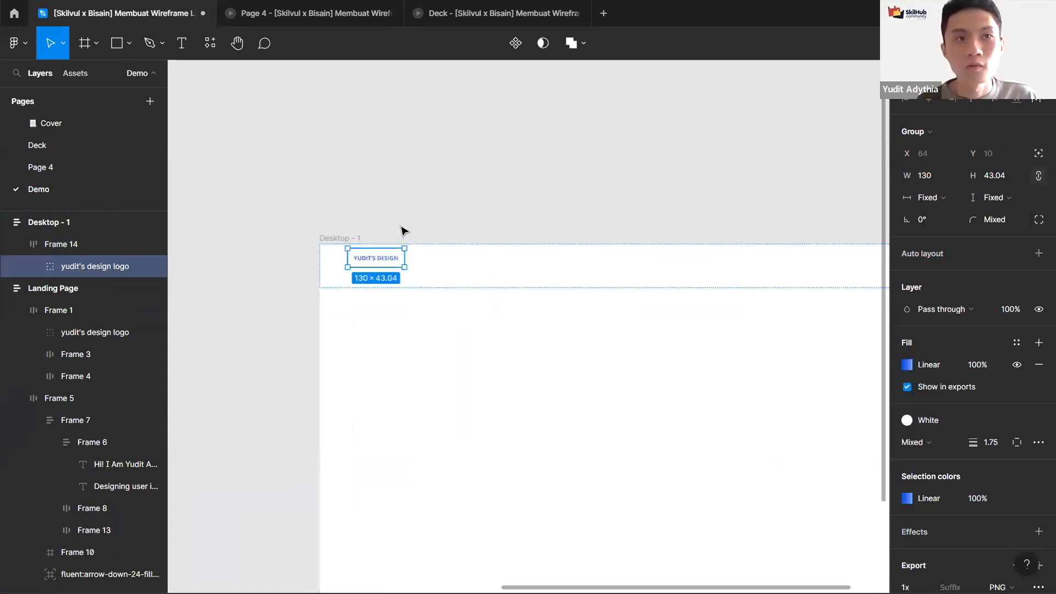
pyautogui.click(471, 269)
pyautogui.scroll(3, 397, 259)
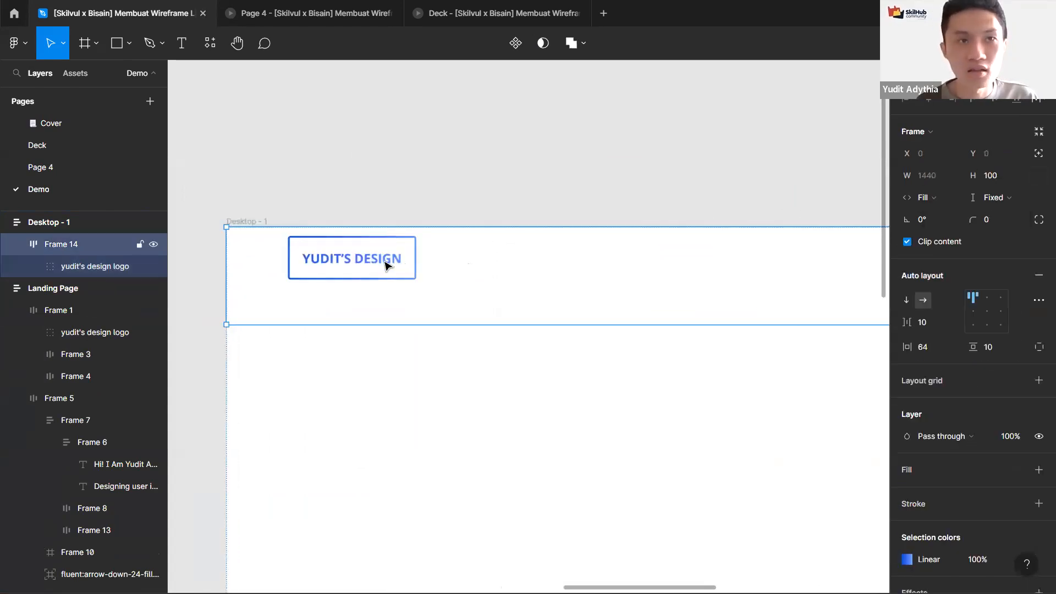
pyautogui.click(974, 311)
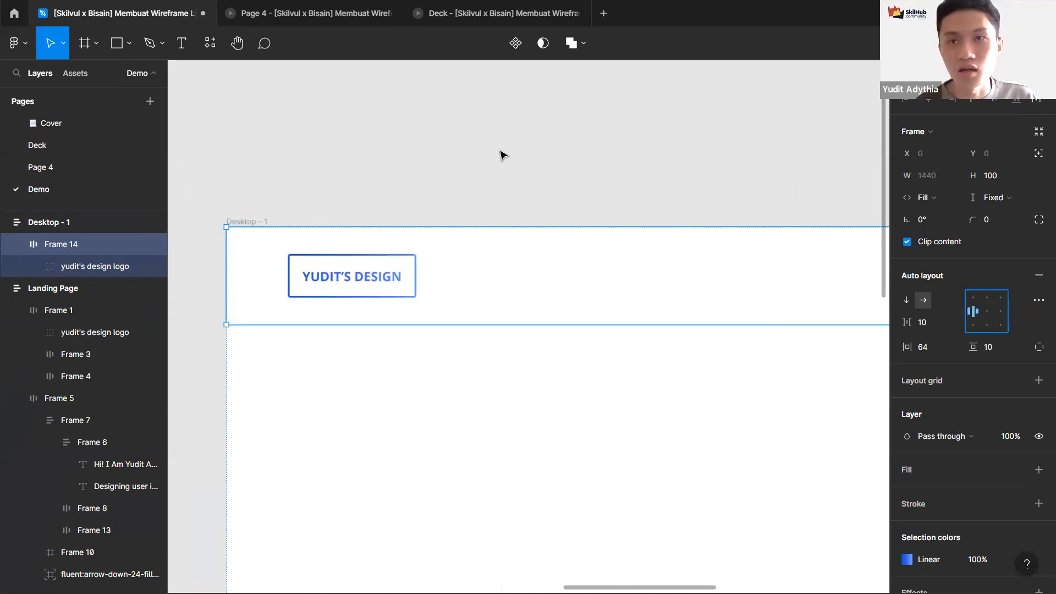
# Step: Copy the Home navigation label from the Landing Page into Frame 14 beside the logo
pyautogui.scroll(-5, 500, 151)
pyautogui.moveTo(374, 149); pyautogui.dragTo(757, 168)
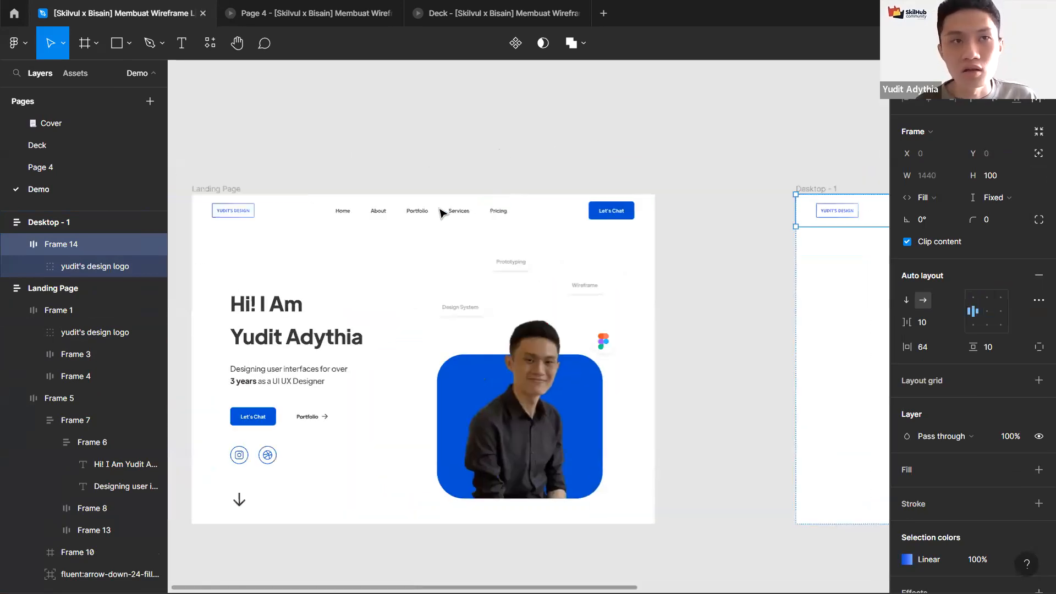
pyautogui.keyDown('ctrl'); pyautogui.click(343, 212); pyautogui.keyUp('ctrl')
pyautogui.hscroll(7, 385, 182)
pyautogui.click(447, 197)
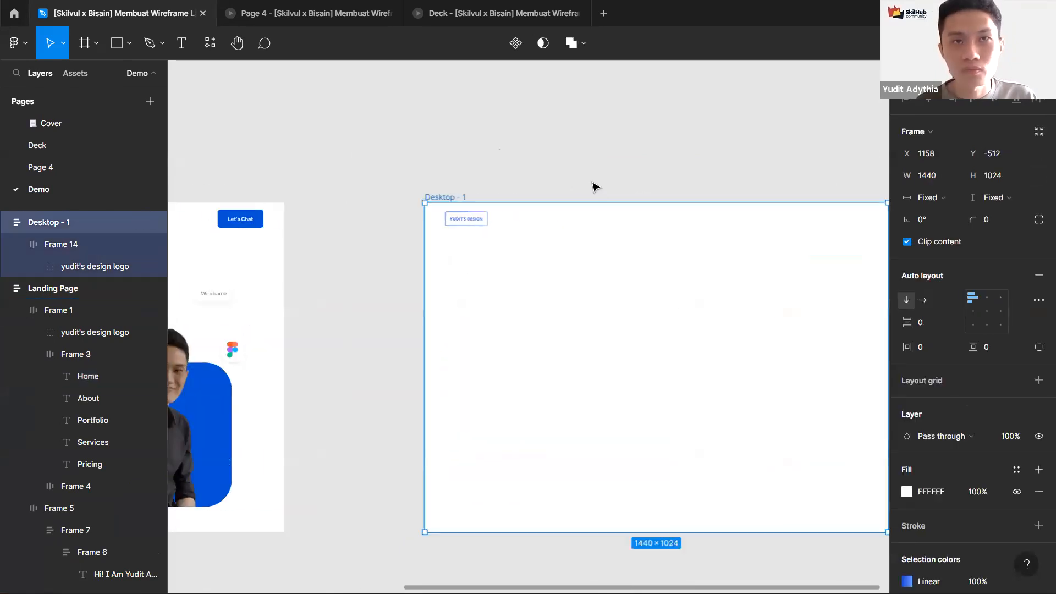
pyautogui.hotkey('ctrl', 'v')
pyautogui.hotkey('ctrl', 'x')
pyautogui.click(457, 236)
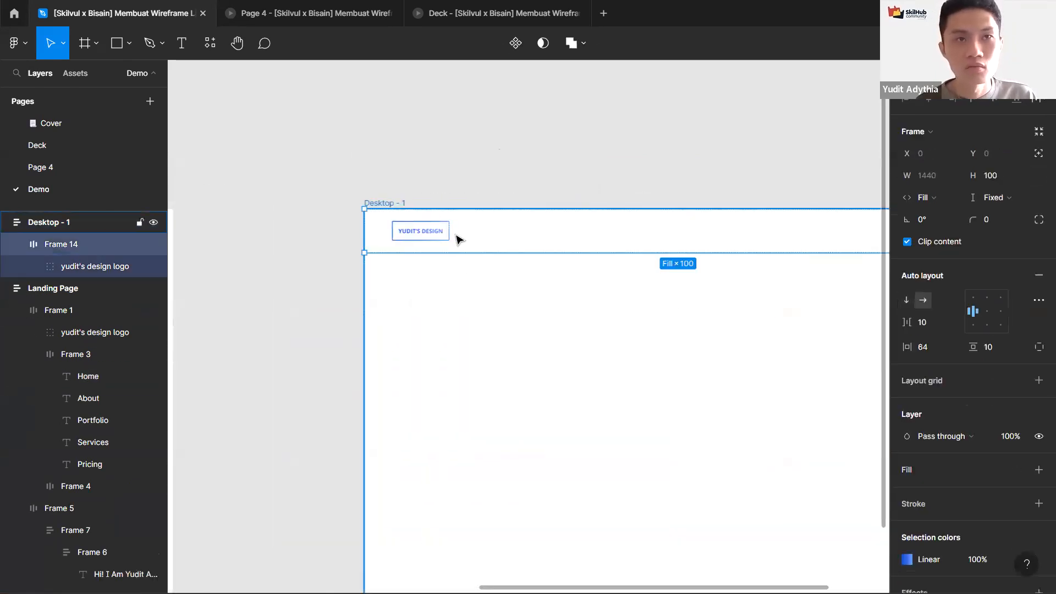
pyautogui.hotkey('ctrl', 'v')
pyautogui.scroll(5, 434, 231)
pyautogui.scroll(-3, 443, 231)
pyautogui.click(311, 189)
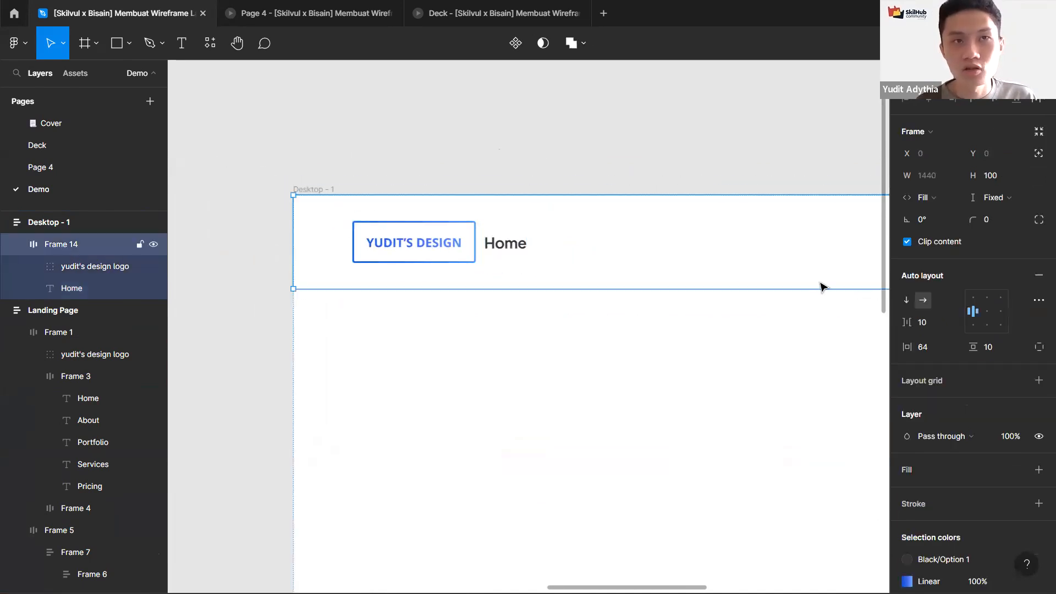
# Step: Set Frame 14's auto layout spacing mode to Space between in the advanced settings
pyautogui.scroll(-4, 639, 249)
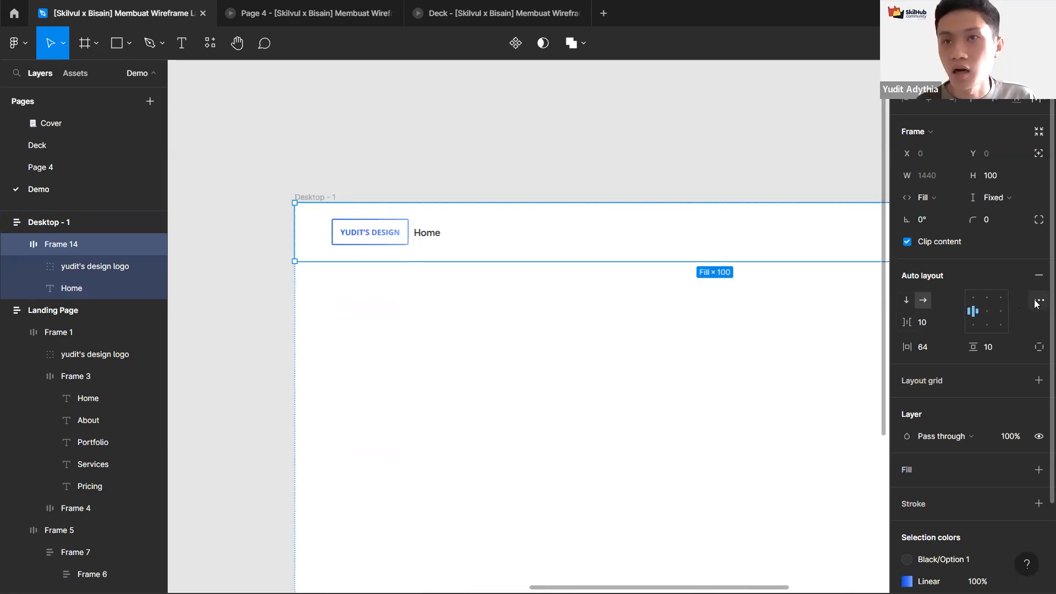
pyautogui.click(1037, 301)
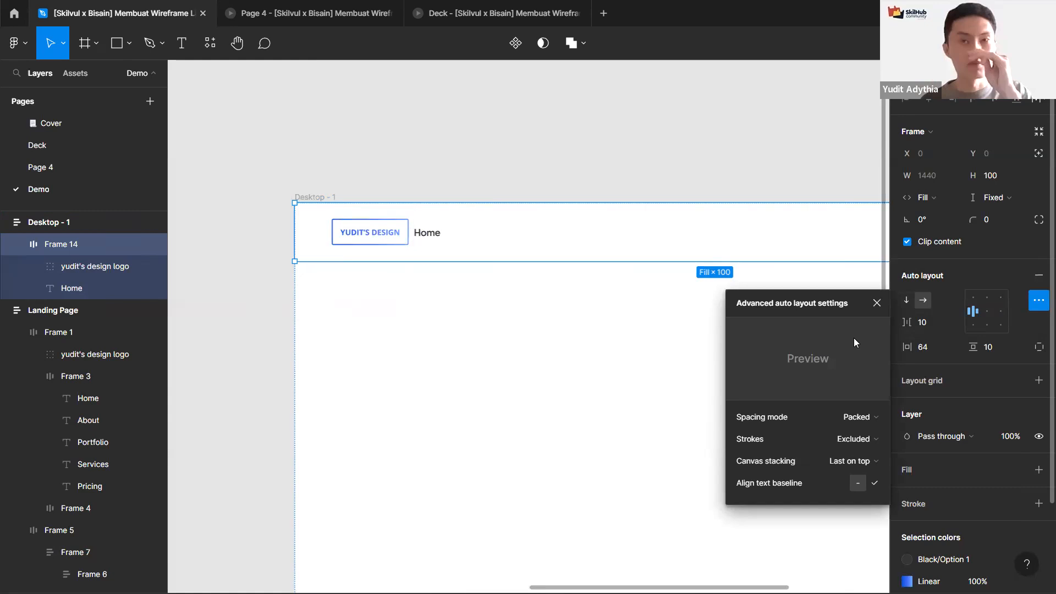
pyautogui.click(859, 417)
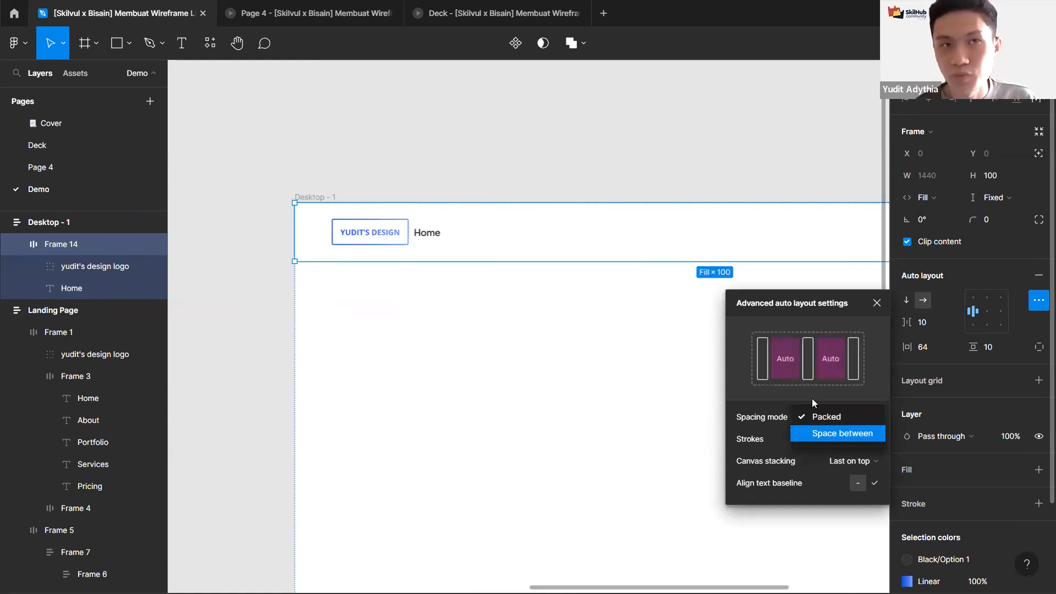
pyautogui.click(851, 433)
pyautogui.scroll(-3, 667, 149)
pyautogui.click(605, 130)
pyautogui.scroll(3, 634, 236)
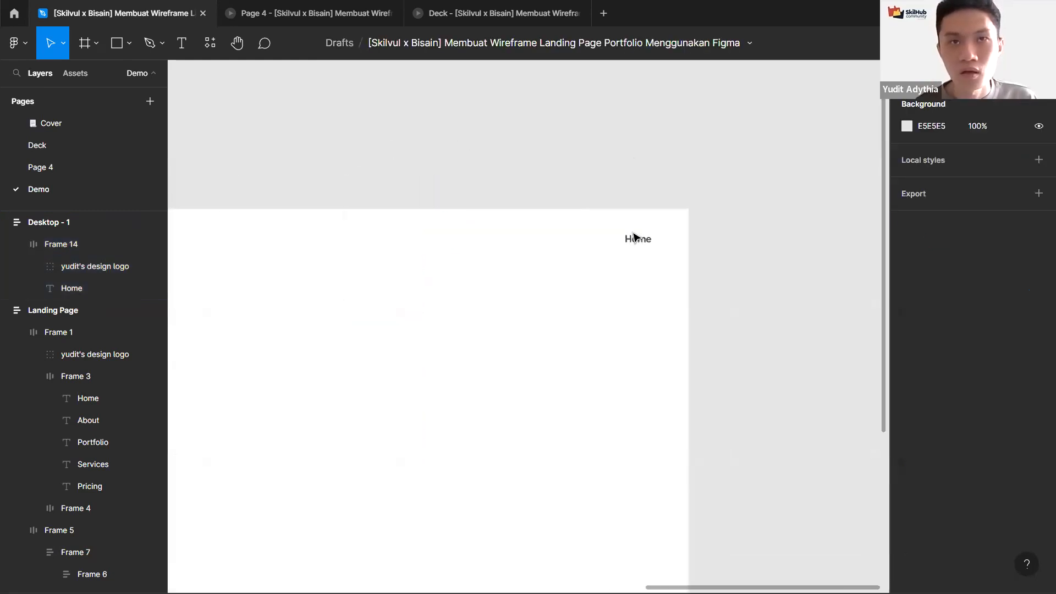
# Step: Duplicate the Home label and wrap both Home labels in a new auto layout frame
pyautogui.click(635, 237)
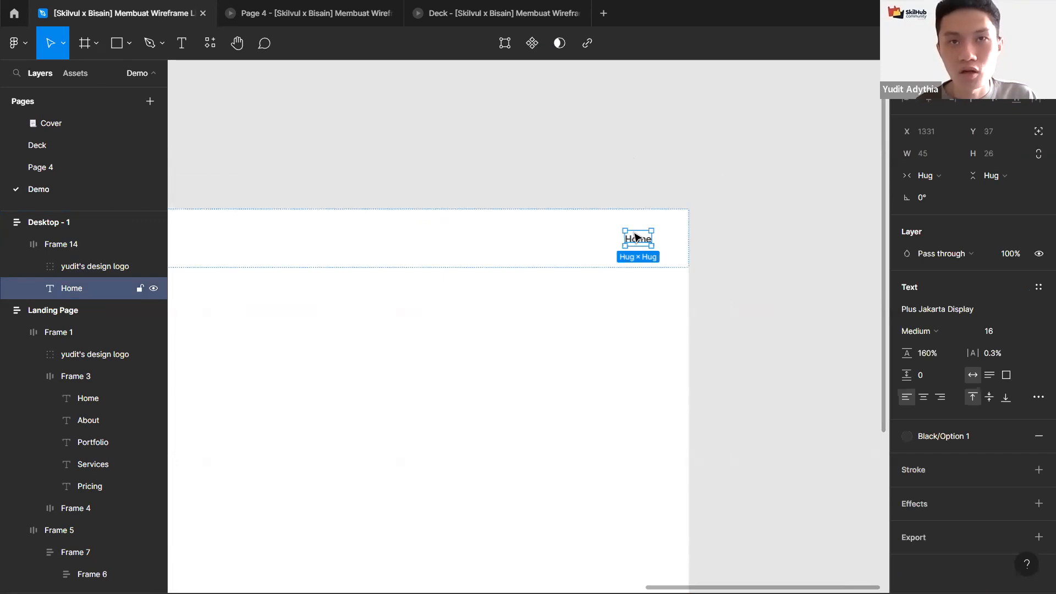
pyautogui.hotkey('ctrl', 'd')
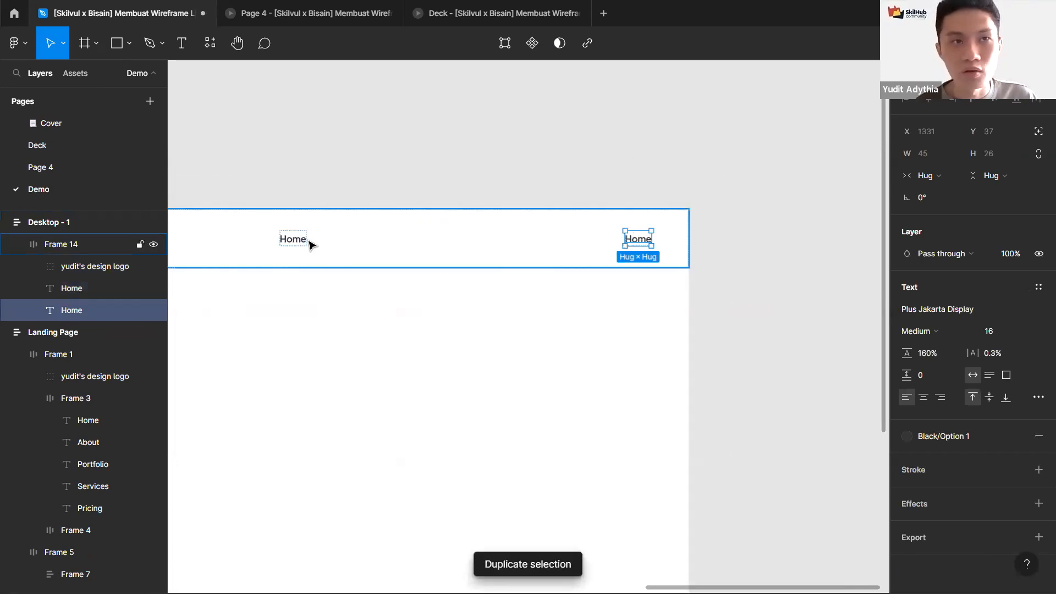
pyautogui.keyDown('shift'); pyautogui.click(311, 245); pyautogui.keyUp('shift')
pyautogui.hotkey('shift', 'a')
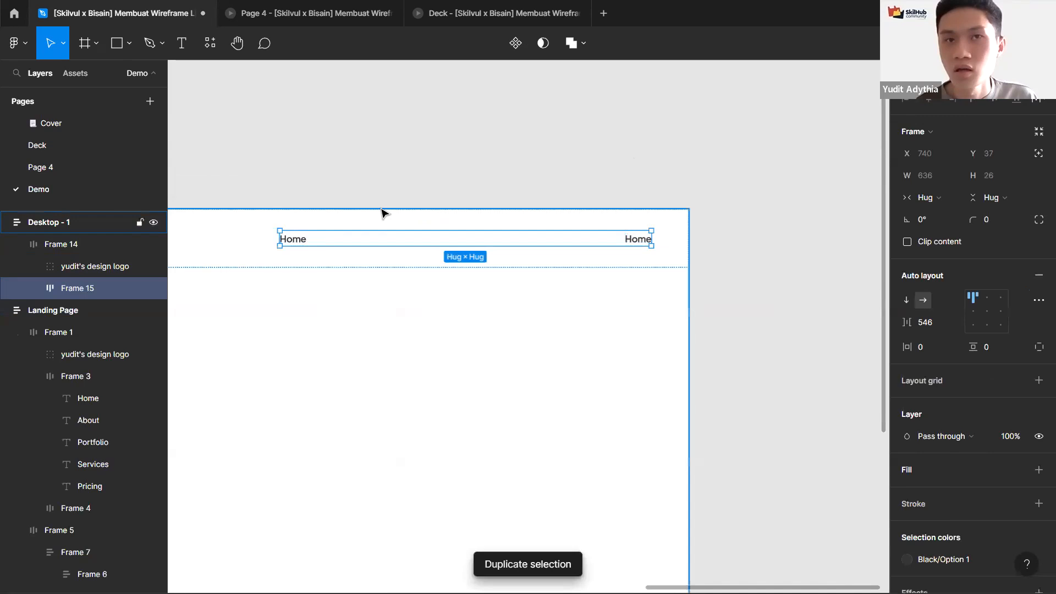
pyautogui.hscroll(-10, 636, 248)
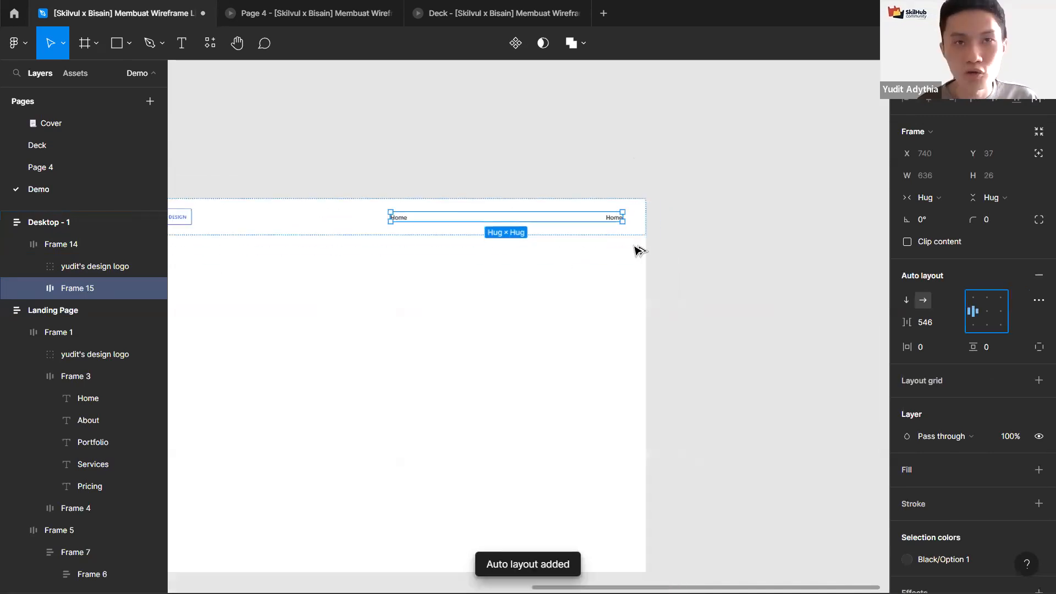
# Step: Set Frame 15's auto layout item spacing to 64 between the two Home labels
pyautogui.hscroll(-2, 713, 254)
pyautogui.scroll(6, 468, 259)
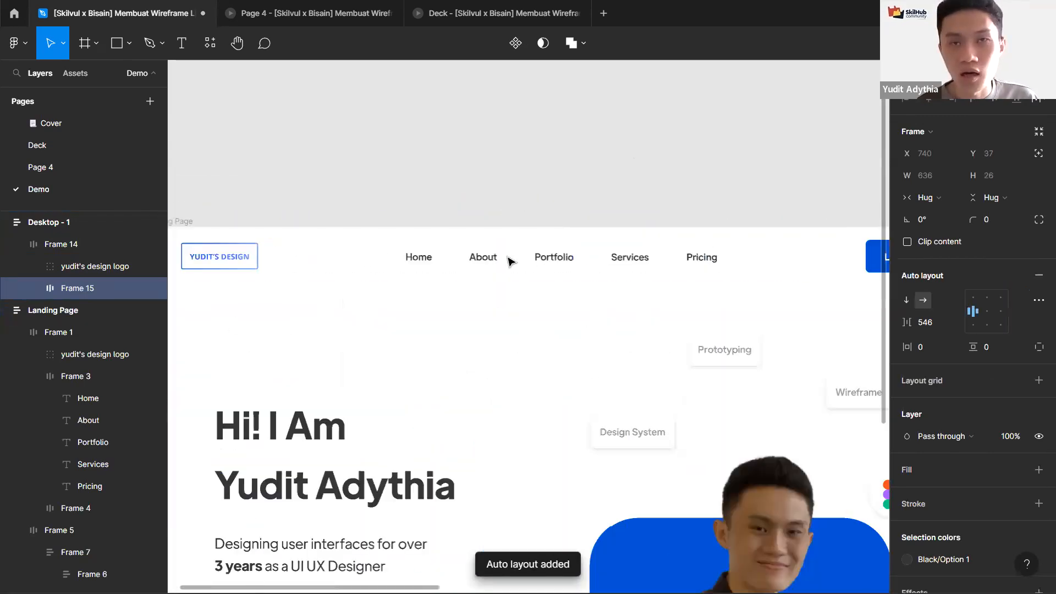
pyautogui.keyDown('ctrl'); pyautogui.click(440, 256); pyautogui.keyUp('ctrl')
pyautogui.keyDown('ctrl'); pyautogui.click(578, 256); pyautogui.keyUp('ctrl')
pyautogui.scroll(-5, 631, 214)
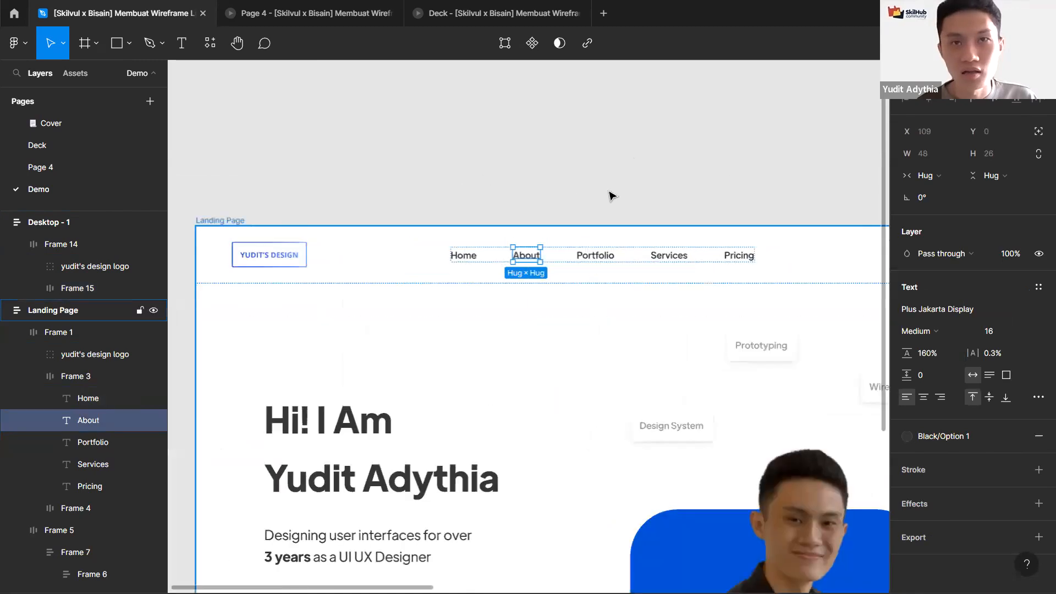
pyautogui.hscroll(8, 635, 236)
pyautogui.scroll(5, 635, 235)
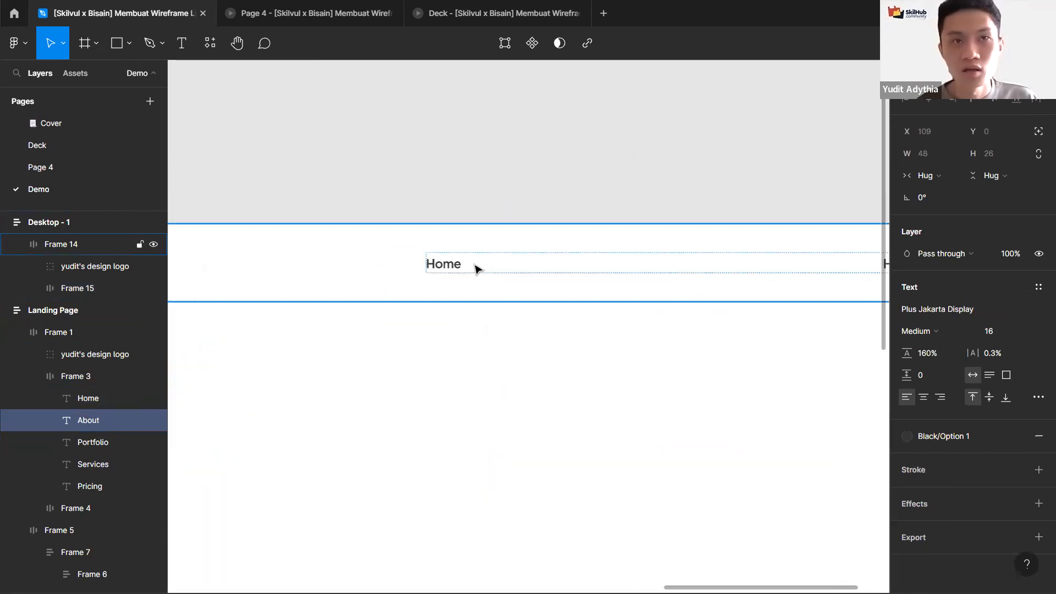
pyautogui.click(474, 267)
pyautogui.click(934, 327)
pyautogui.write('64')
pyautogui.press('Return')
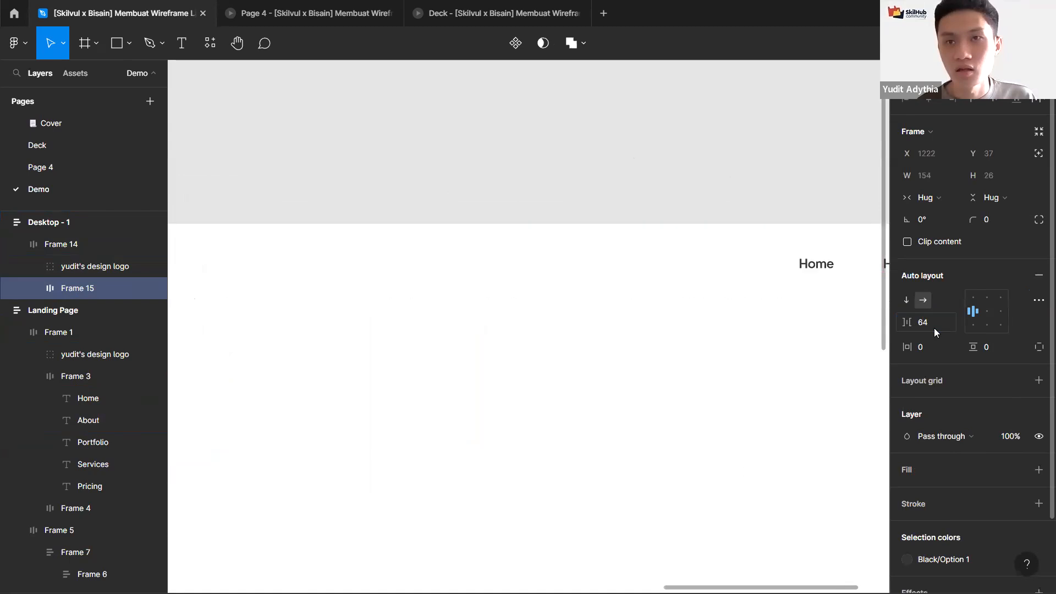
pyautogui.moveTo(487, 186); pyautogui.dragTo(639, 221)
pyautogui.hotkey('ctrl', 'z')
pyautogui.scroll(-2, 414, 181)
pyautogui.scroll(2, 639, 222)
pyautogui.click(938, 328)
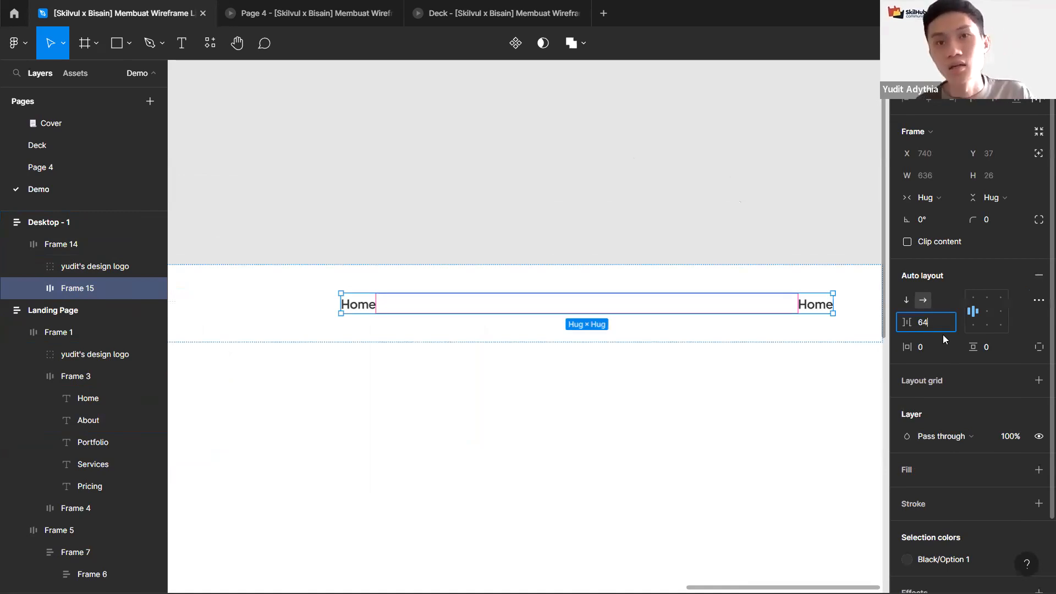
pyautogui.press('Return')
# Step: Duplicate the Home label inside Frame 15 until it holds five Home labels
pyautogui.click(820, 307)
pyautogui.scroll(-3, 758, 248)
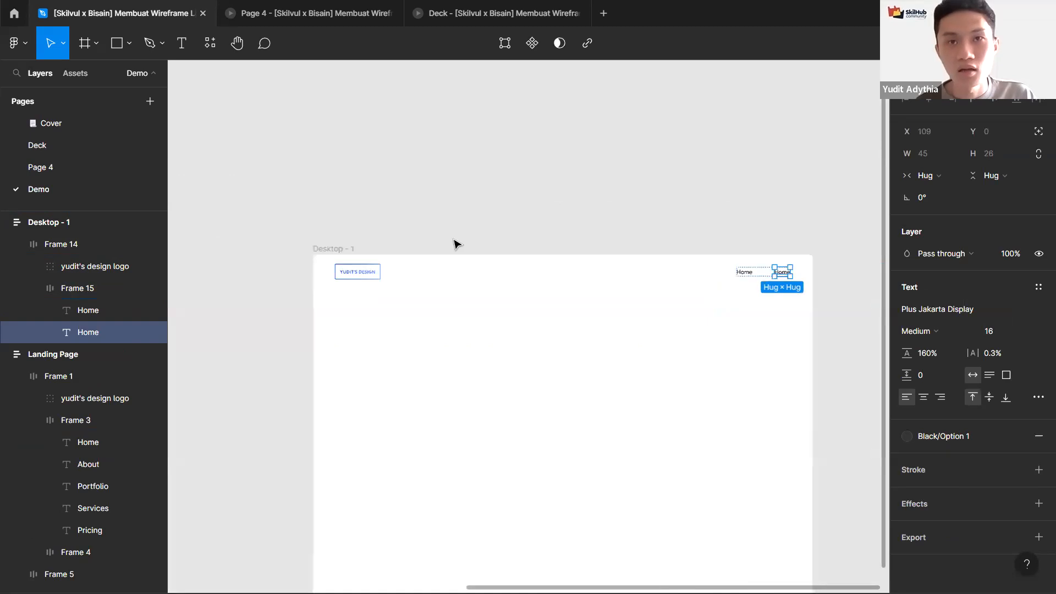
pyautogui.scroll(-2, 477, 237)
pyautogui.moveTo(478, 237); pyautogui.dragTo(625, 221)
pyautogui.moveTo(778, 251); pyautogui.dragTo(558, 236)
pyautogui.scroll(4, 559, 239)
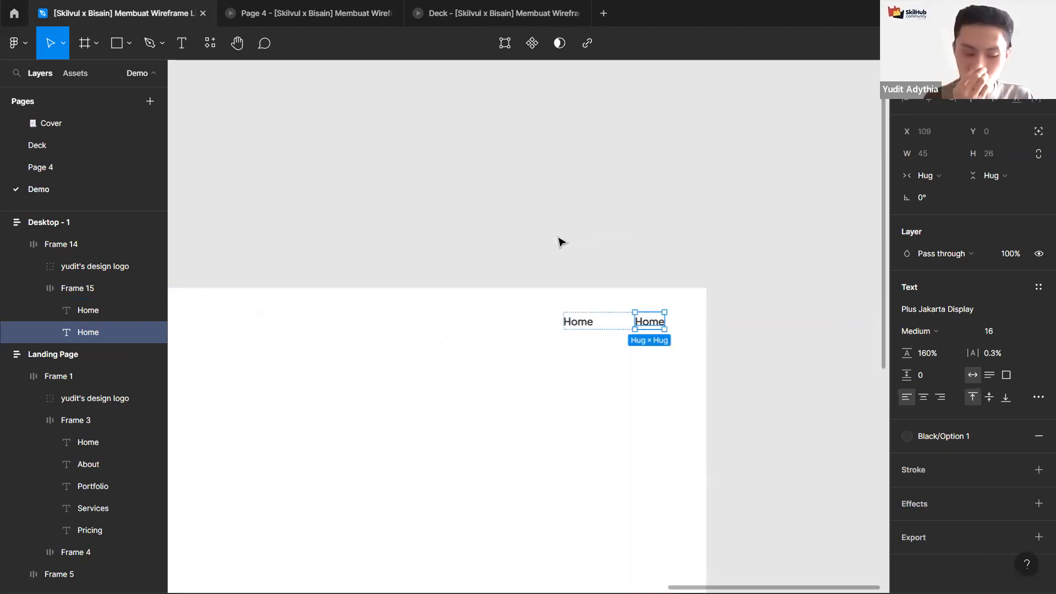
pyautogui.hotkey('ctrl', 'd')
pyautogui.hotkey('ctrl', 'd')
pyautogui.hotkey('ctrl', 'd')
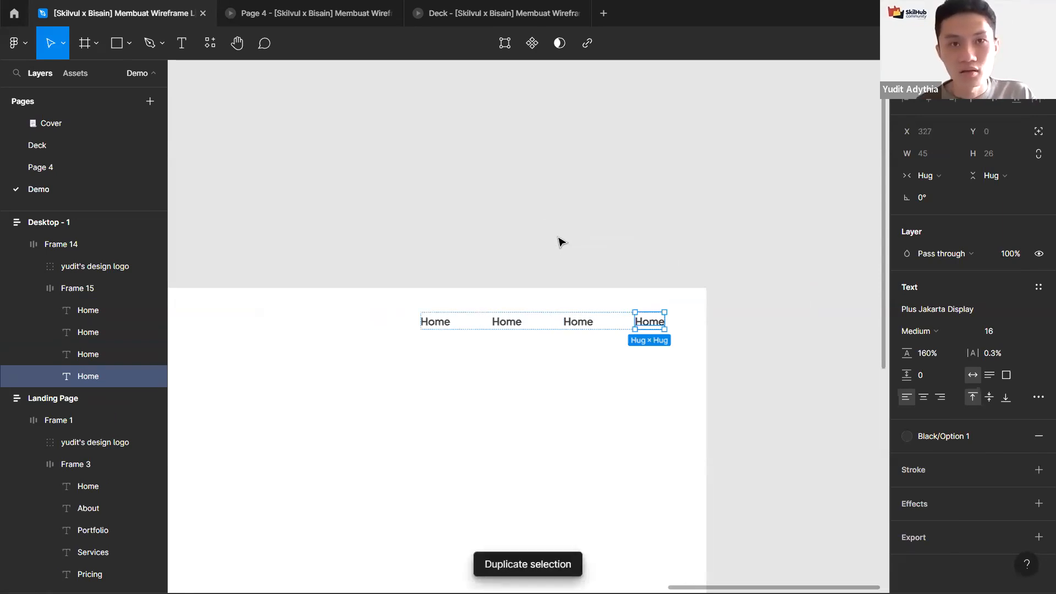
pyautogui.hotkey('ctrl', 'z')
pyautogui.hotkey('ctrl', 'z')
pyautogui.hotkey('ctrl', 'z')
pyautogui.hotkey('ctrl', 'd')
pyautogui.hotkey('ctrl', 'd')
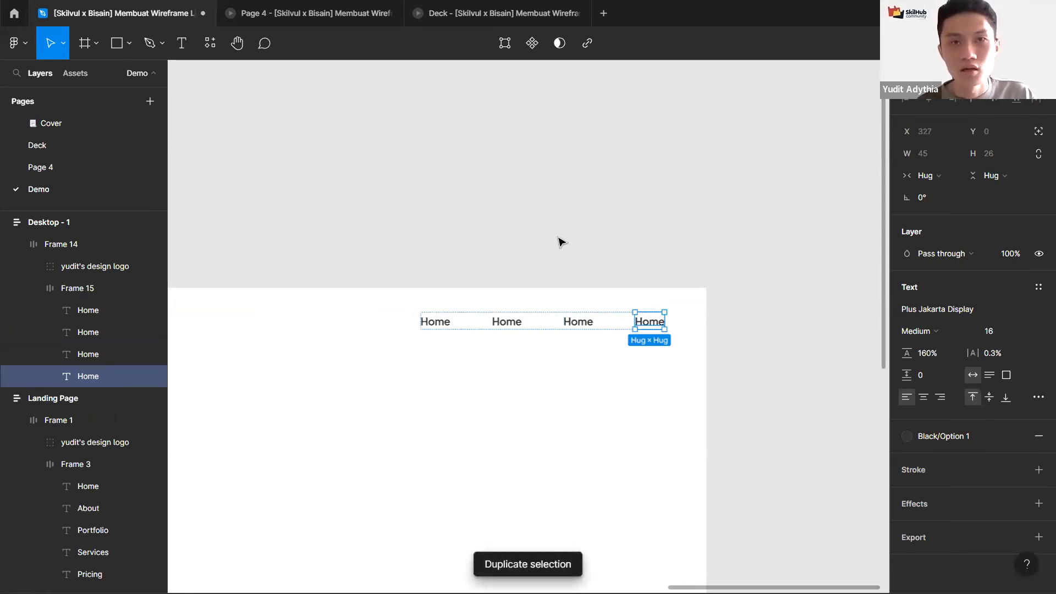
pyautogui.hotkey('ctrl', 'd')
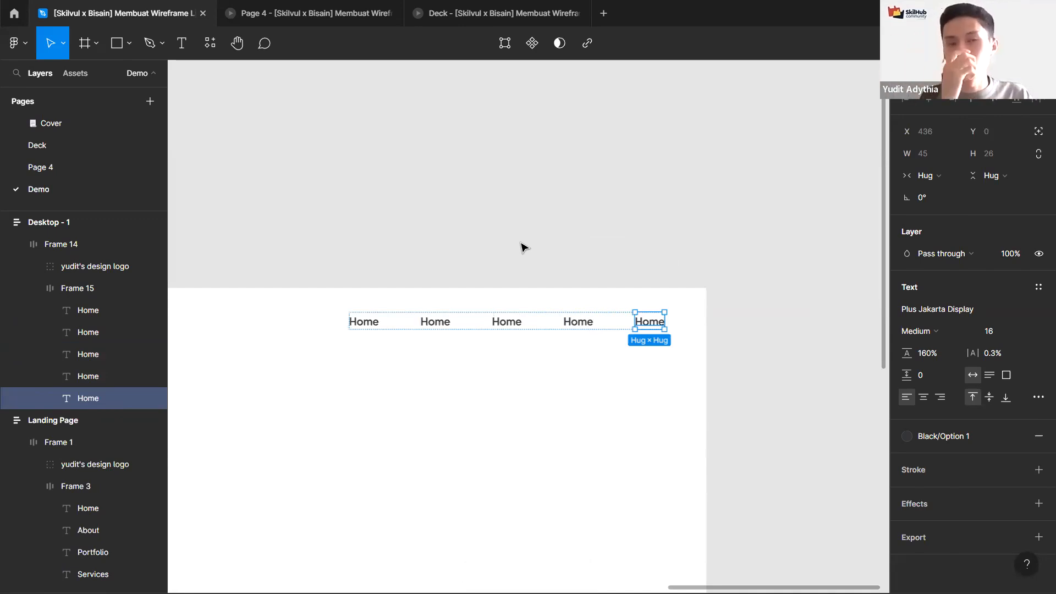
# Step: Change the text of the four duplicated Home labels to About, Portfolio, Services and Pricing
pyautogui.scroll(-3, 500, 231)
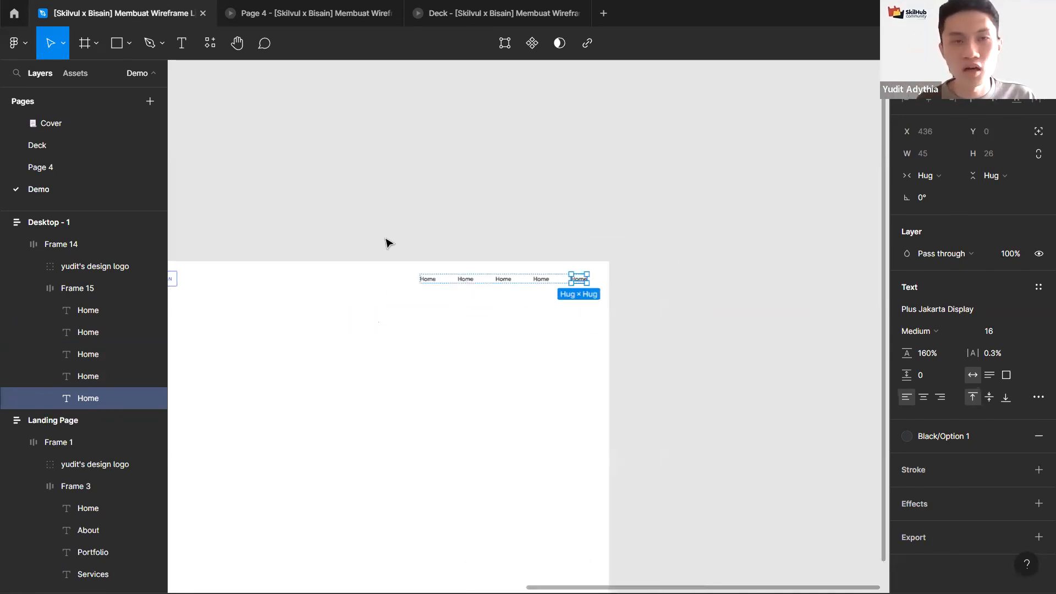
pyautogui.moveTo(540, 223); pyautogui.dragTo(632, 241)
pyautogui.hscroll(-3, 605, 242)
pyautogui.click(572, 241)
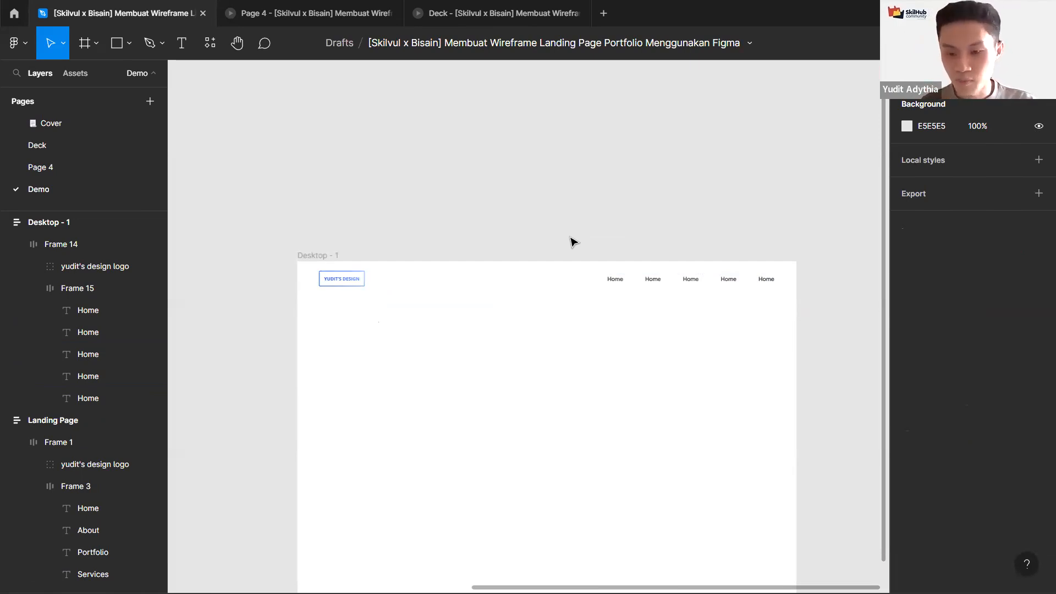
pyautogui.scroll(-4, 527, 212)
pyautogui.moveTo(538, 213); pyautogui.dragTo(672, 245)
pyautogui.scroll(5, 672, 246)
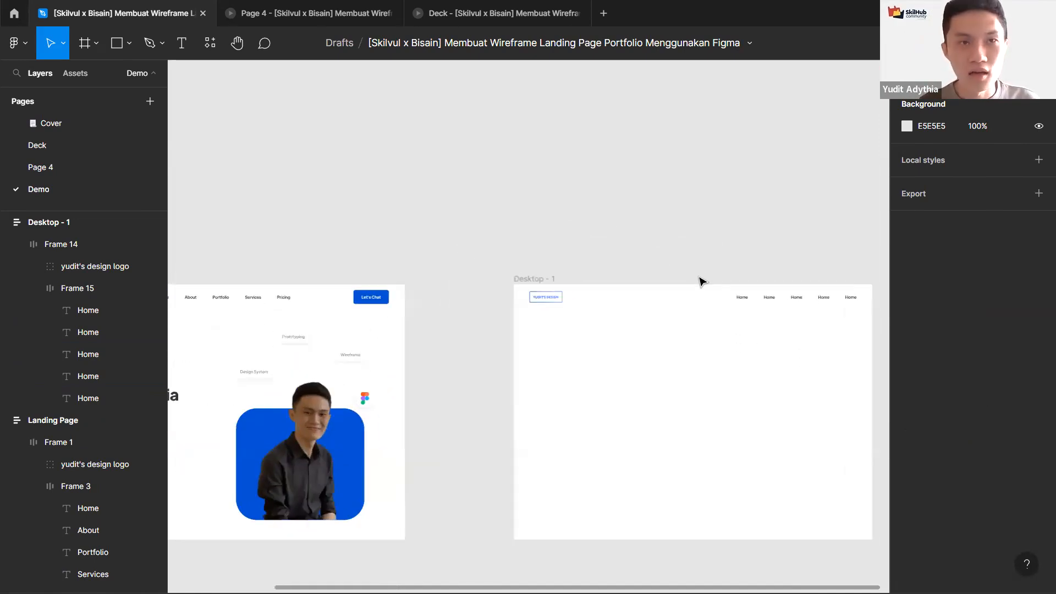
pyautogui.click(803, 306)
pyautogui.write('About')
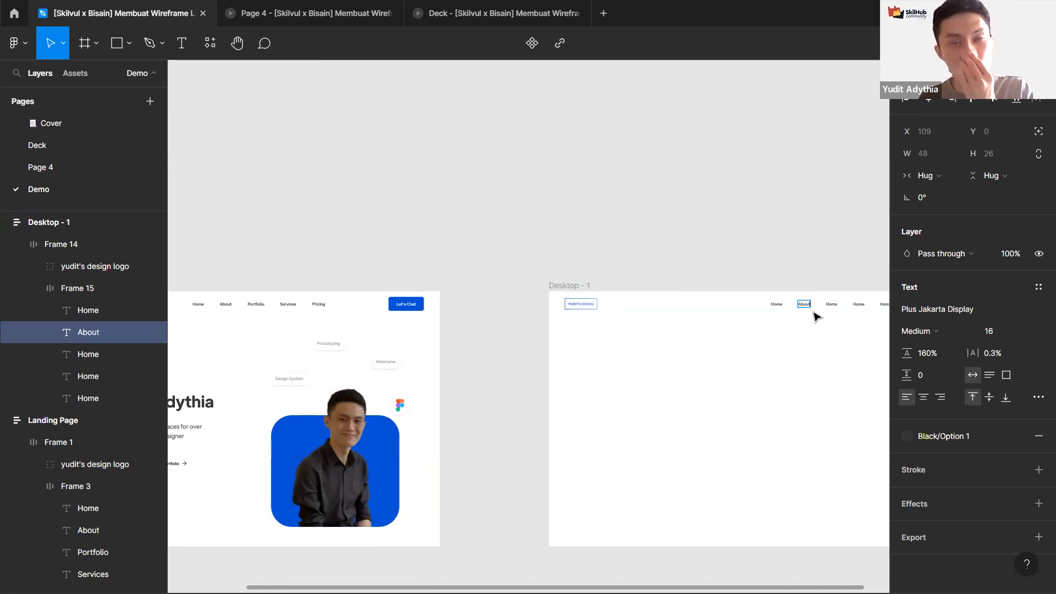
pyautogui.click(836, 304)
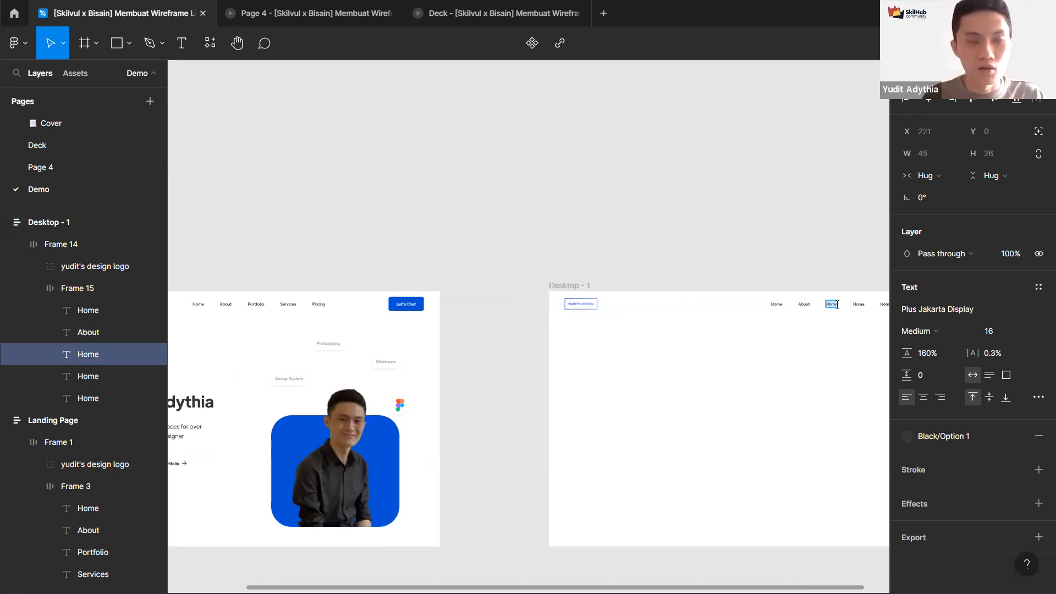
pyautogui.write('Portfolio')
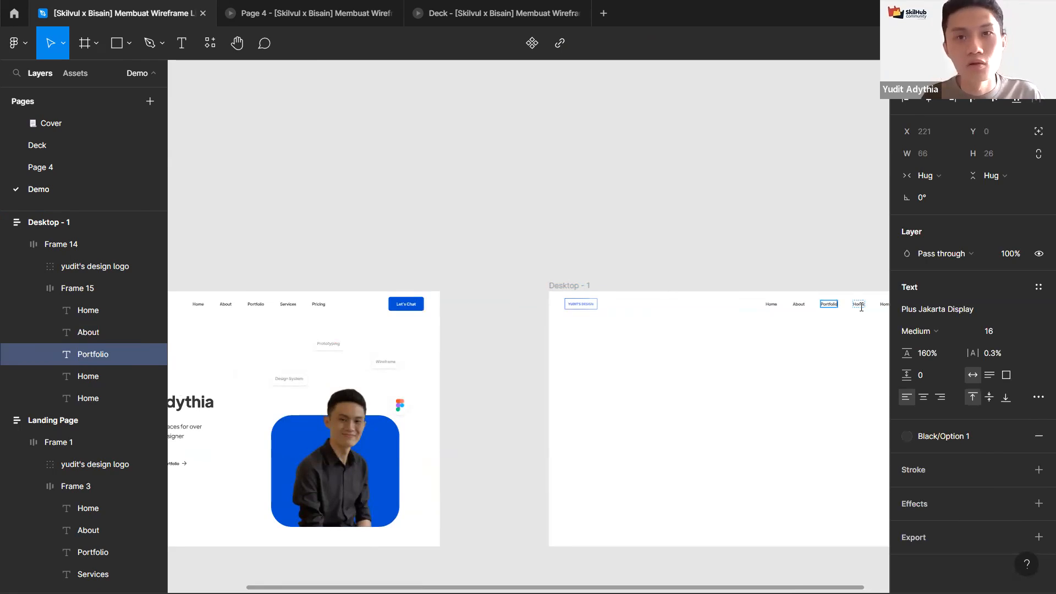
pyautogui.click(860, 305)
pyautogui.write('ServicresServices')
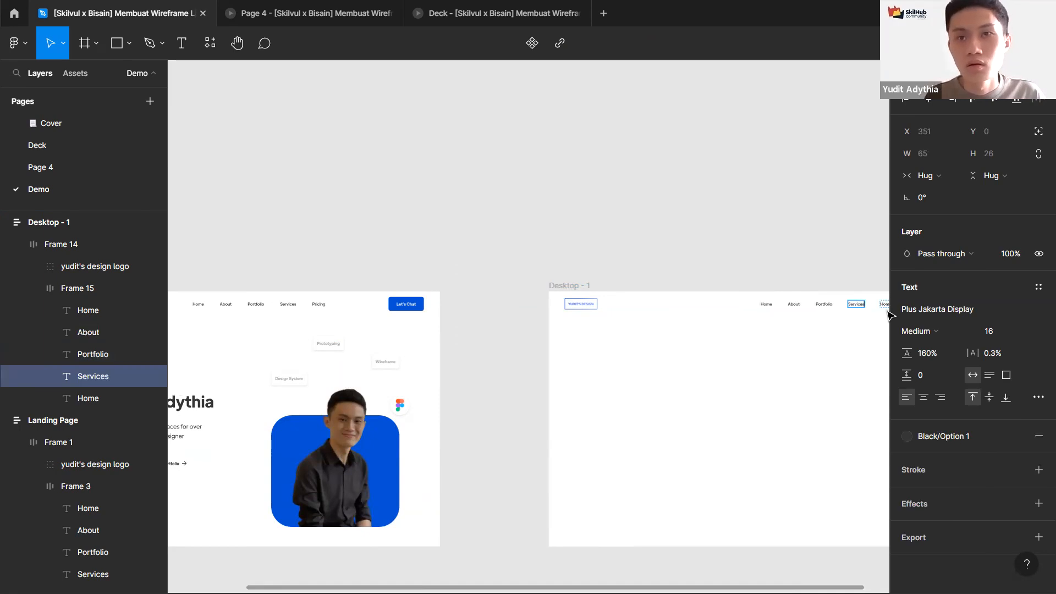
pyautogui.doubleClick(884, 304)
pyautogui.write('Pricing')
pyautogui.press('Escape')
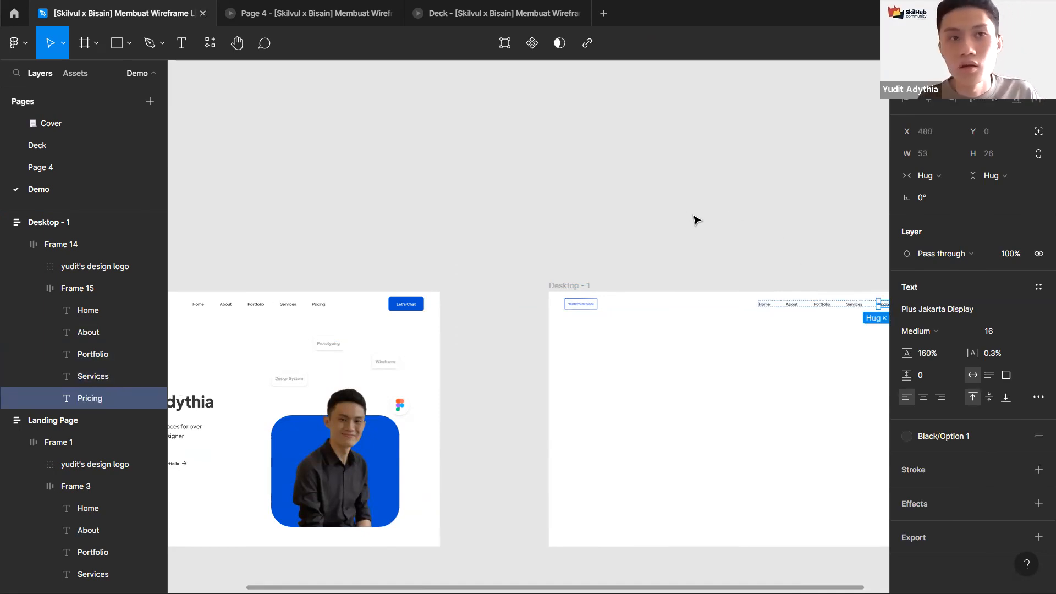
# Step: Place a copy of the Pricing label at the right end of Frame 14, after the navigation links
pyautogui.click(674, 215)
pyautogui.moveTo(754, 258); pyautogui.dragTo(653, 238)
pyautogui.scroll(5, 721, 250)
pyautogui.moveTo(680, 327); pyautogui.dragTo(566, 290)
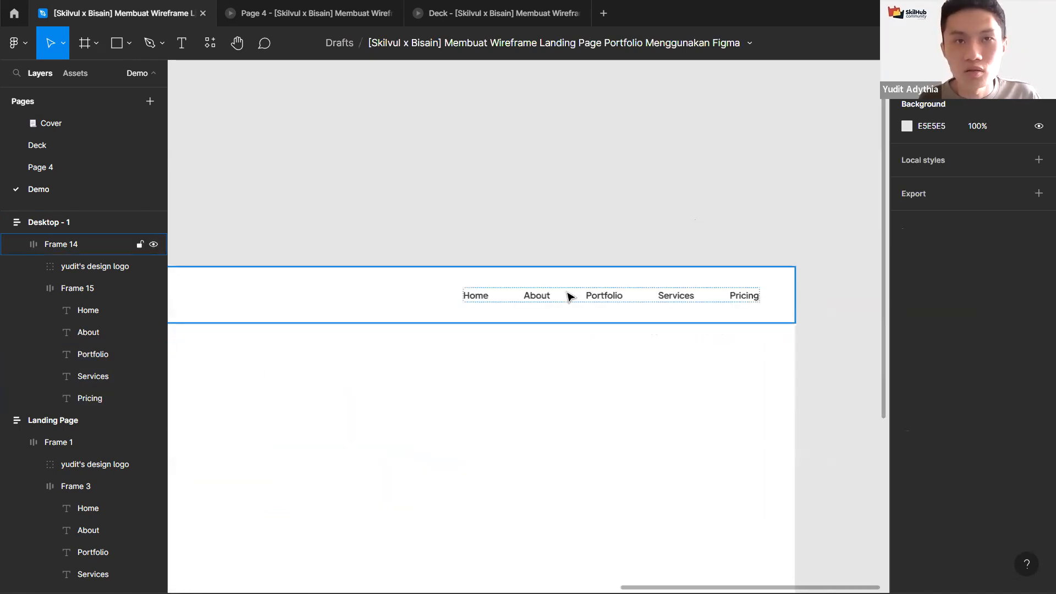
pyautogui.click(742, 297)
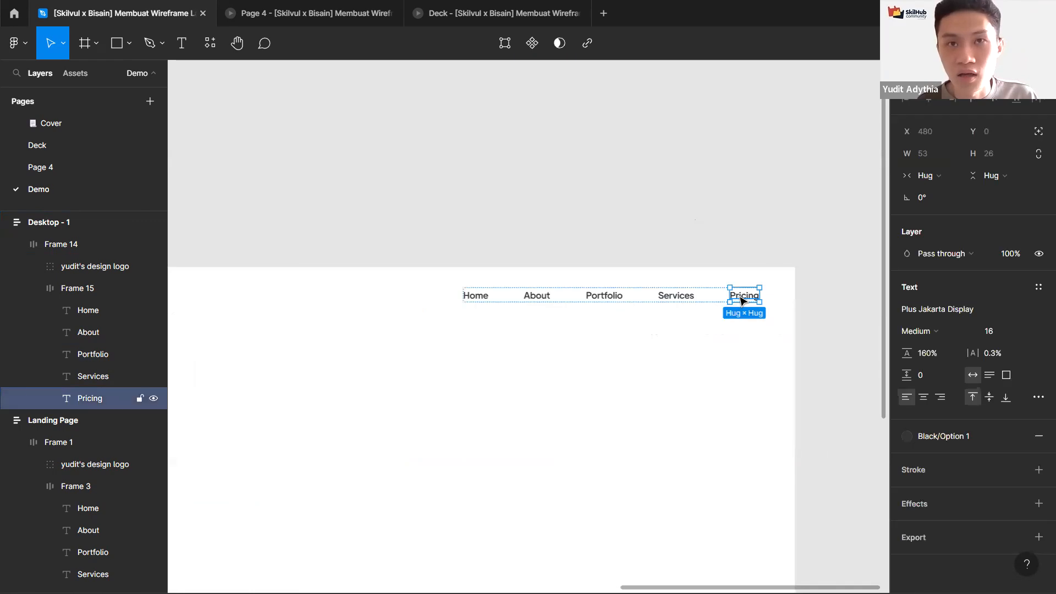
pyautogui.scroll(-3, 726, 295)
pyautogui.scroll(3, 514, 299)
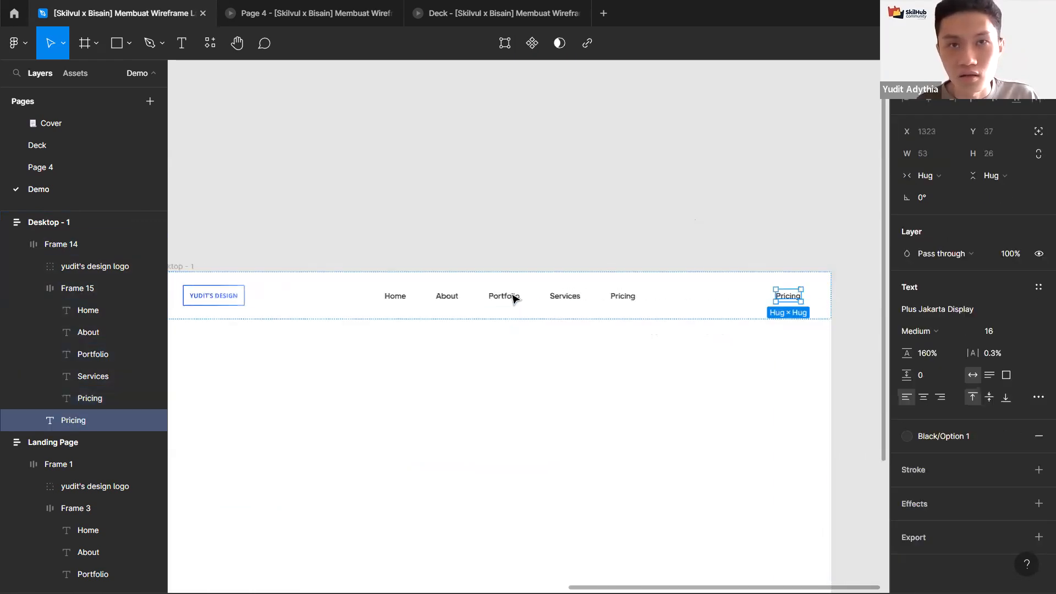
pyautogui.click(525, 298)
pyautogui.hotkey('ctrl', 'v')
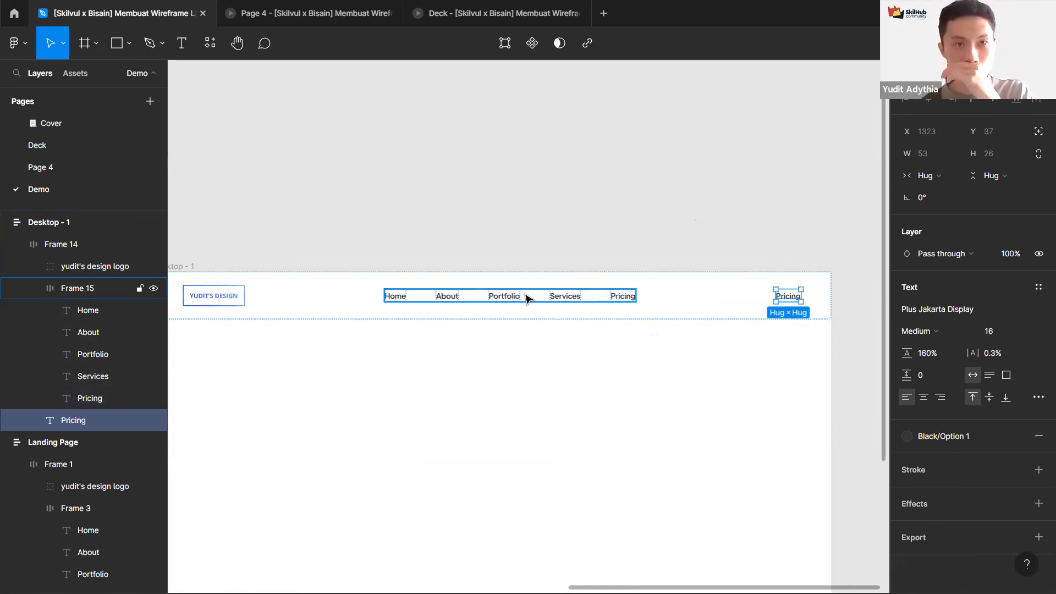
pyautogui.click(756, 260)
pyautogui.doubleClick(788, 297)
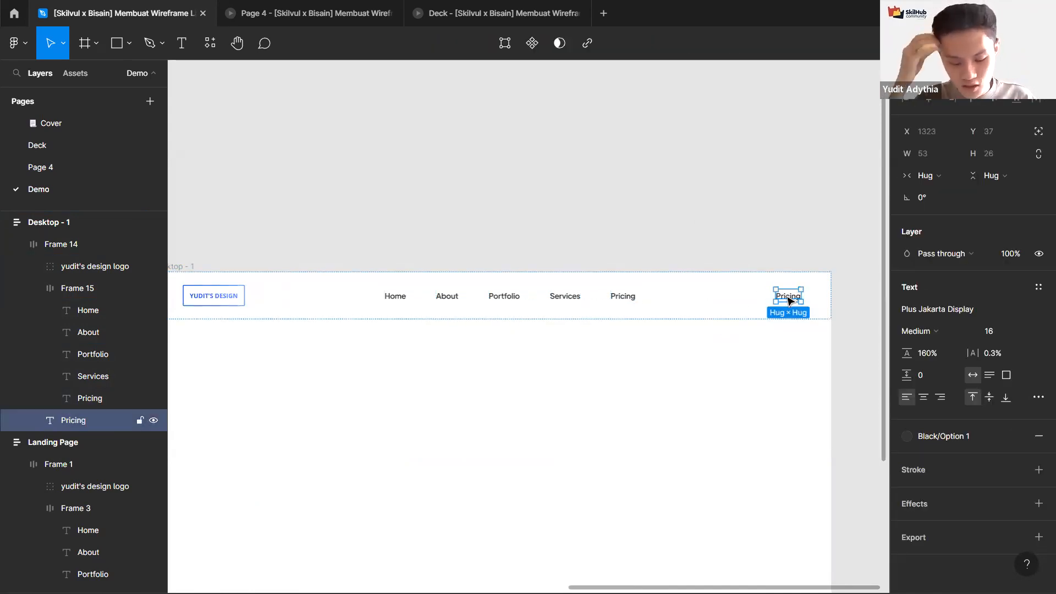
# Step: Wrap the right-hand Pricing label in a new auto layout frame with centered alignment
pyautogui.click(702, 288)
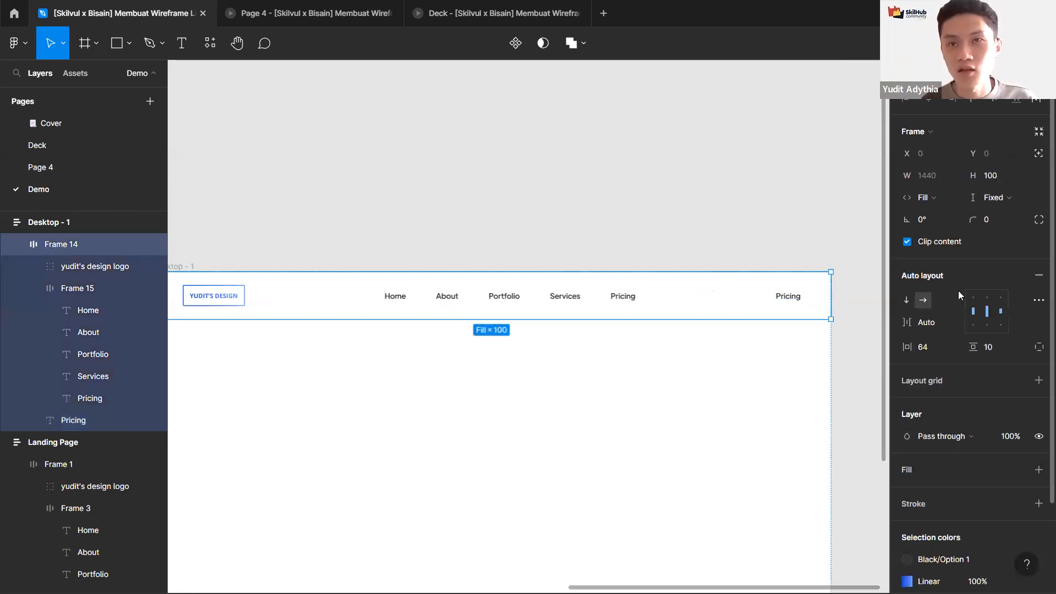
pyautogui.click(797, 299)
pyautogui.scroll(3, 796, 302)
pyautogui.scroll(5, 795, 302)
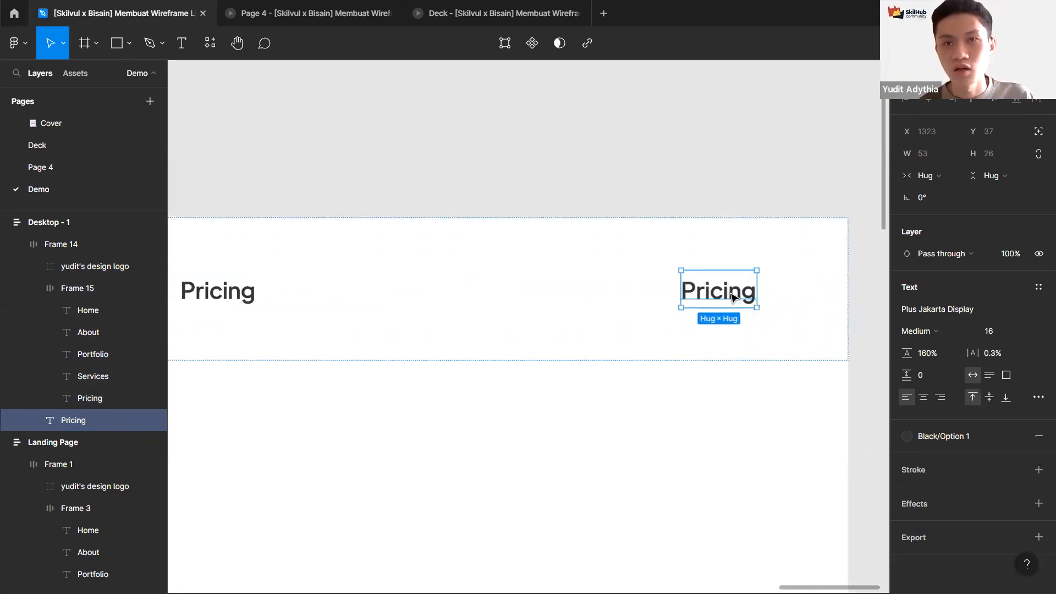
pyautogui.hotkey('shift', 'a')
pyautogui.click(987, 312)
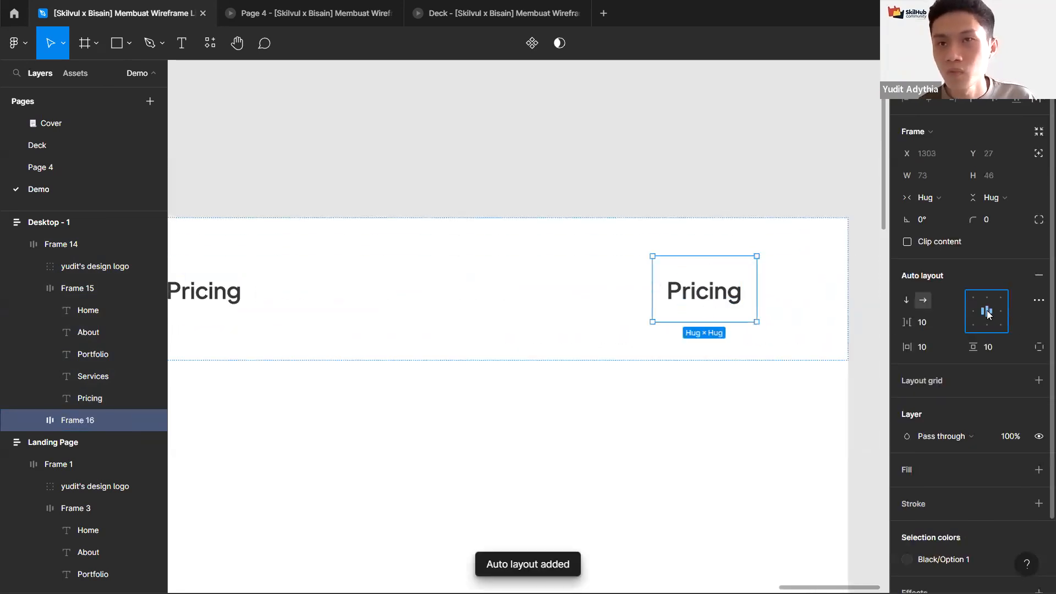
# Step: Set the new button frame's height to a fixed 58 and its corner radius to 8
pyautogui.click(990, 197)
pyautogui.click(996, 177)
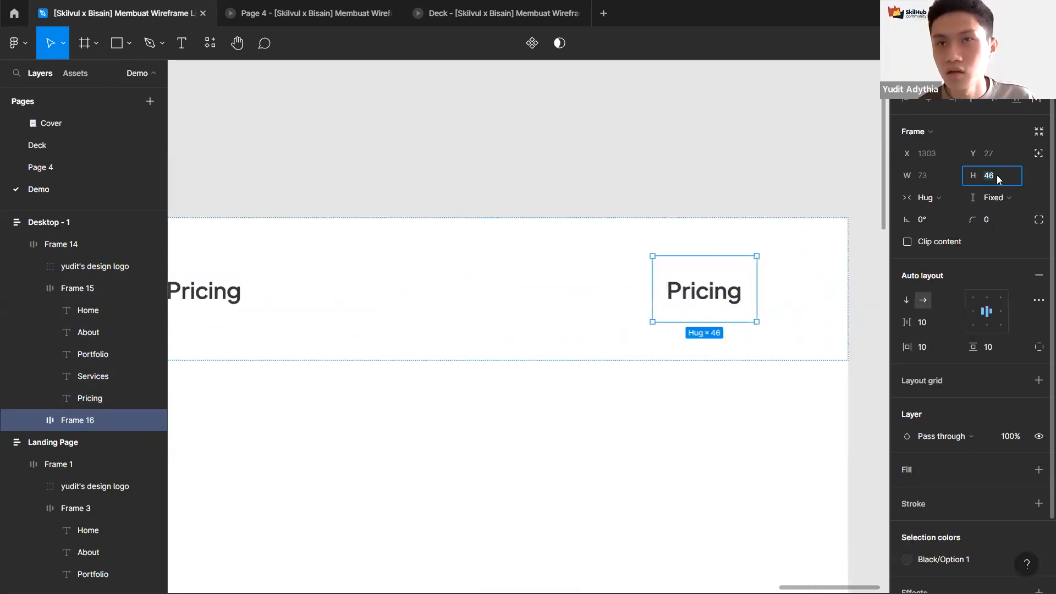
pyautogui.write('58')
pyautogui.press('Return')
pyautogui.click(1000, 221)
pyautogui.write('8')
pyautogui.press('Return')
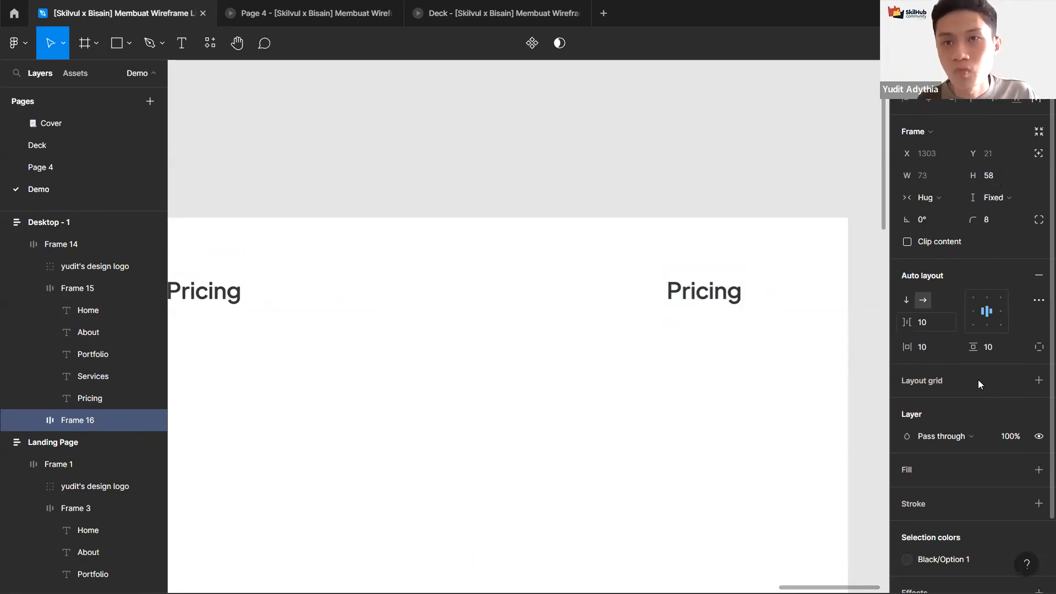
# Step: Add a fill to the button frame and set it to the blue document color 0052D4
pyautogui.scroll(-3, 984, 383)
pyautogui.click(1016, 384)
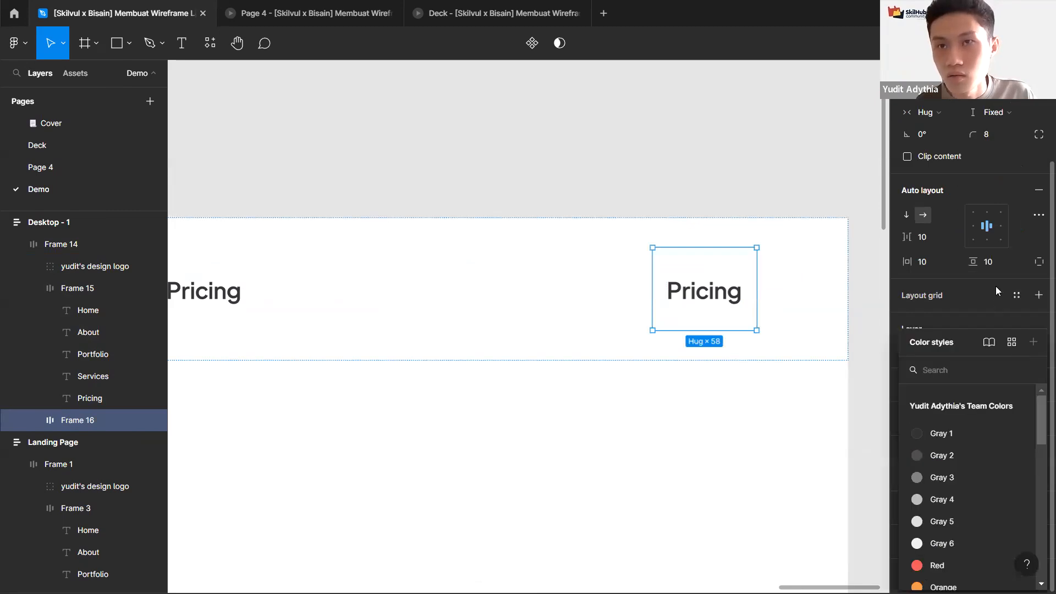
pyautogui.click(995, 290)
pyautogui.click(1038, 317)
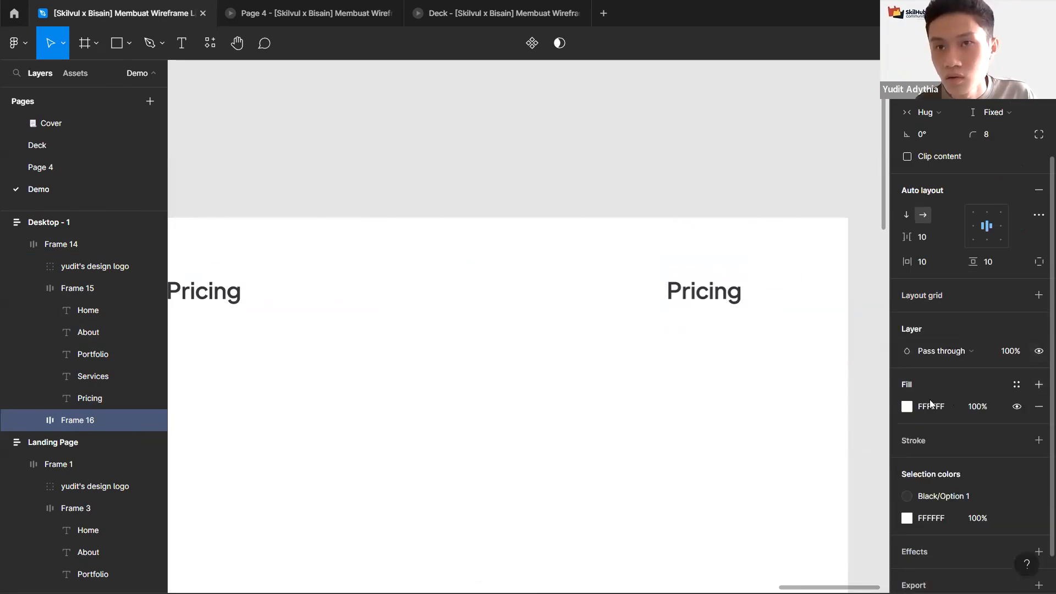
pyautogui.click(905, 410)
pyautogui.click(762, 528)
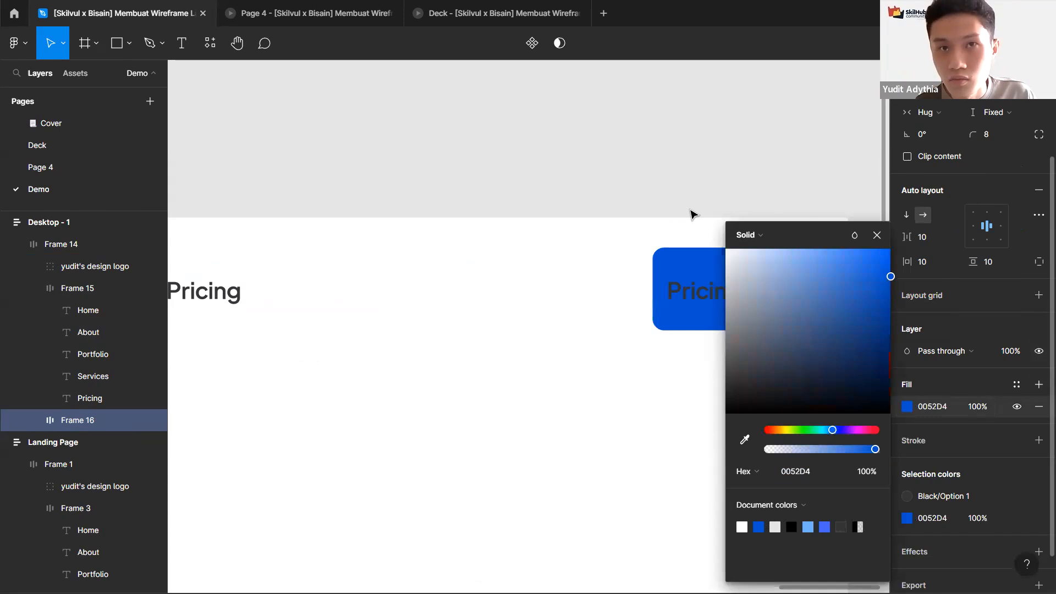
pyautogui.click(691, 212)
# Step: Detach the button's Pricing text color style and set the text color to white
pyautogui.keyDown('ctrl'); pyautogui.click(709, 302); pyautogui.keyUp('ctrl')
pyautogui.click(1019, 437)
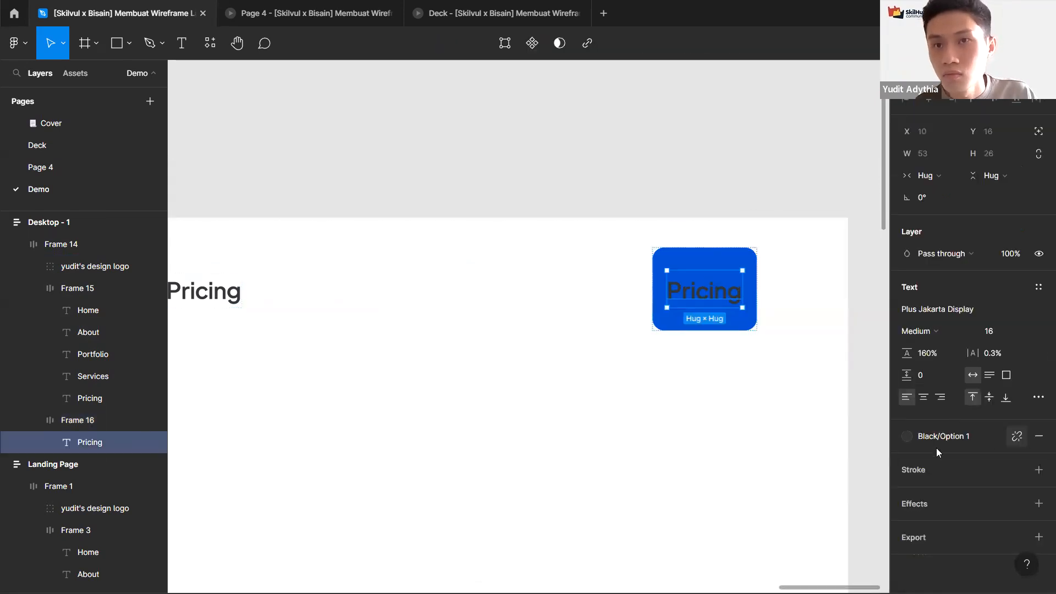
pyautogui.click(936, 454)
pyautogui.write('f')
pyautogui.press('Return')
# Step: Set the button frame's horizontal padding to 48
pyautogui.click(720, 260)
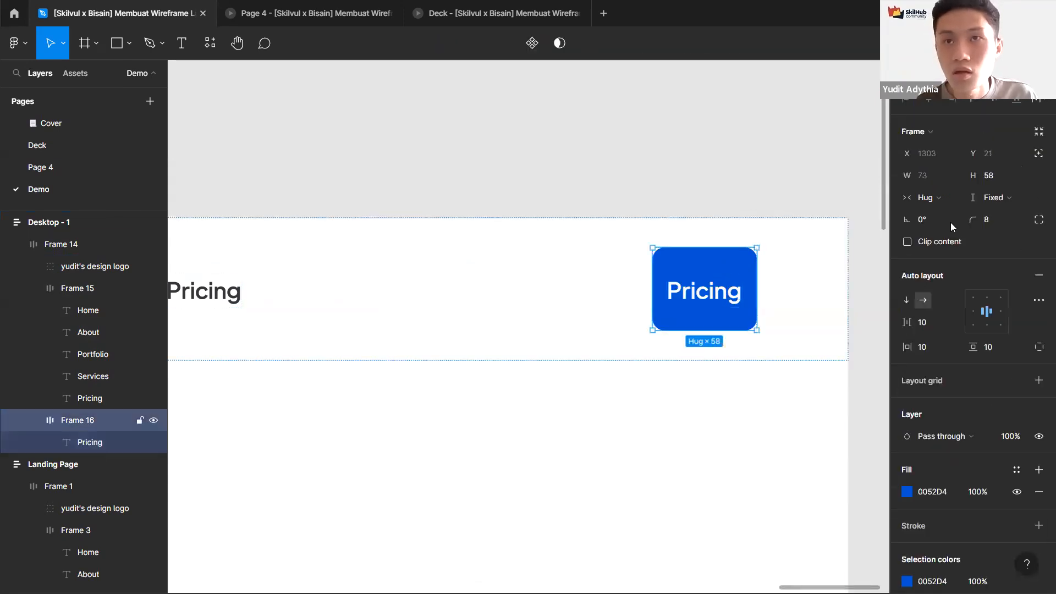
pyautogui.click(927, 299)
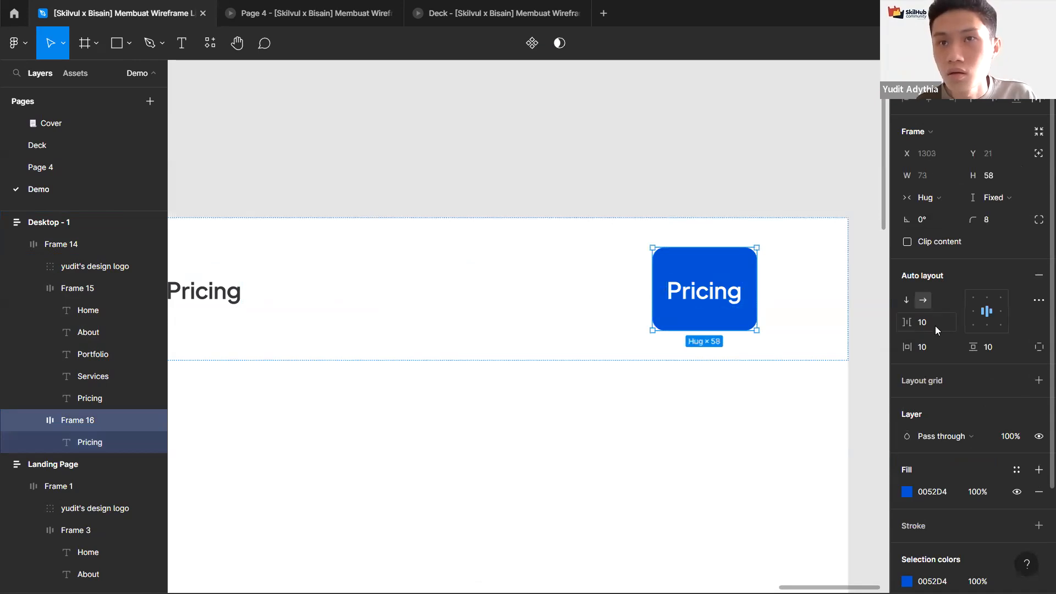
pyautogui.click(934, 350)
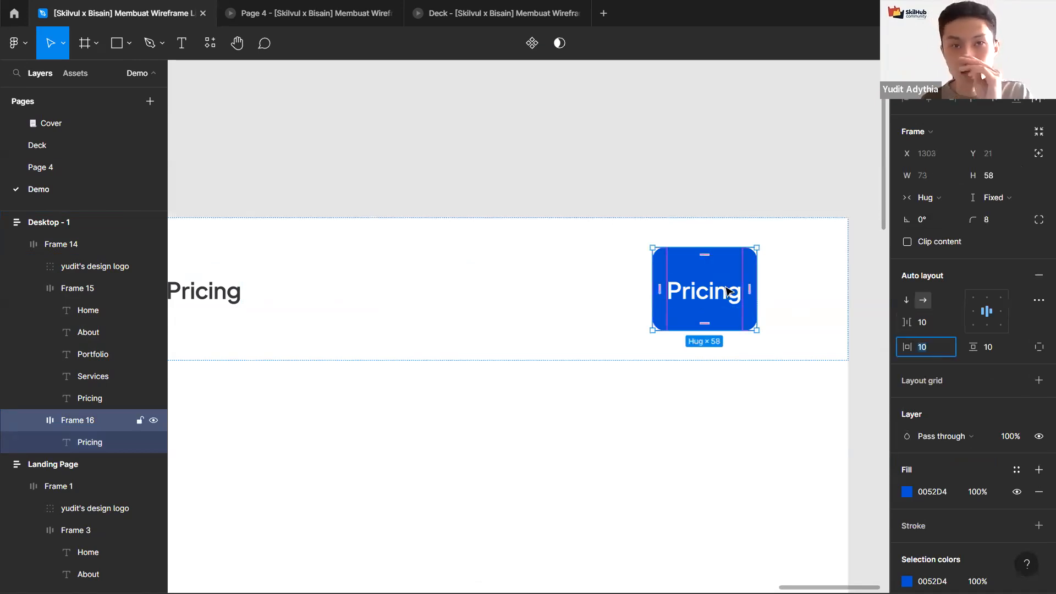
pyautogui.write('48')
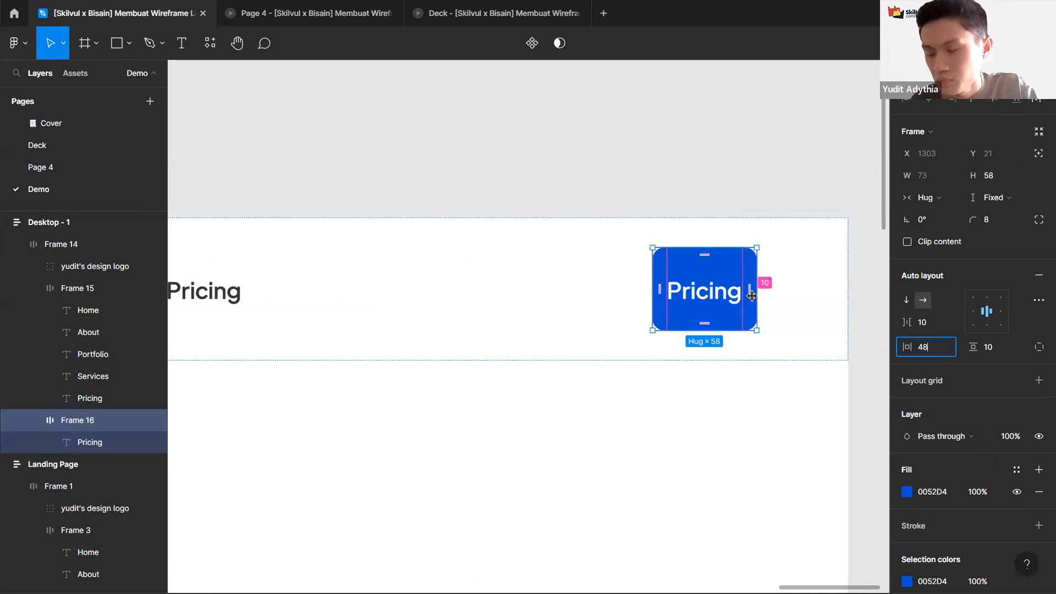
pyautogui.press('Return')
# Step: Change the button label text to "Lets' Chat"
pyautogui.doubleClick(640, 296)
pyautogui.doubleClick(636, 291)
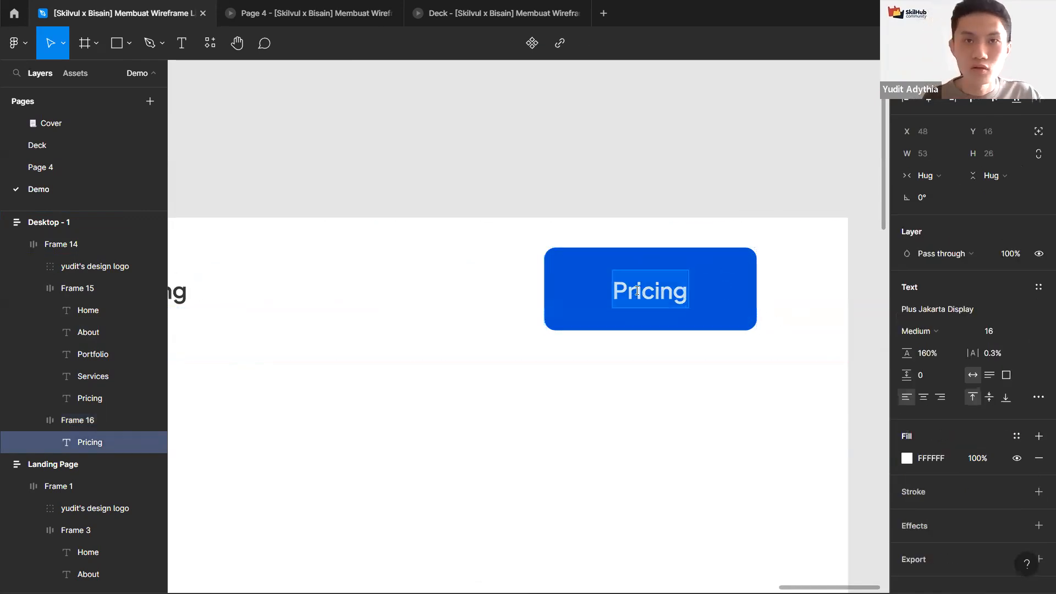
pyautogui.write("Lets;'")
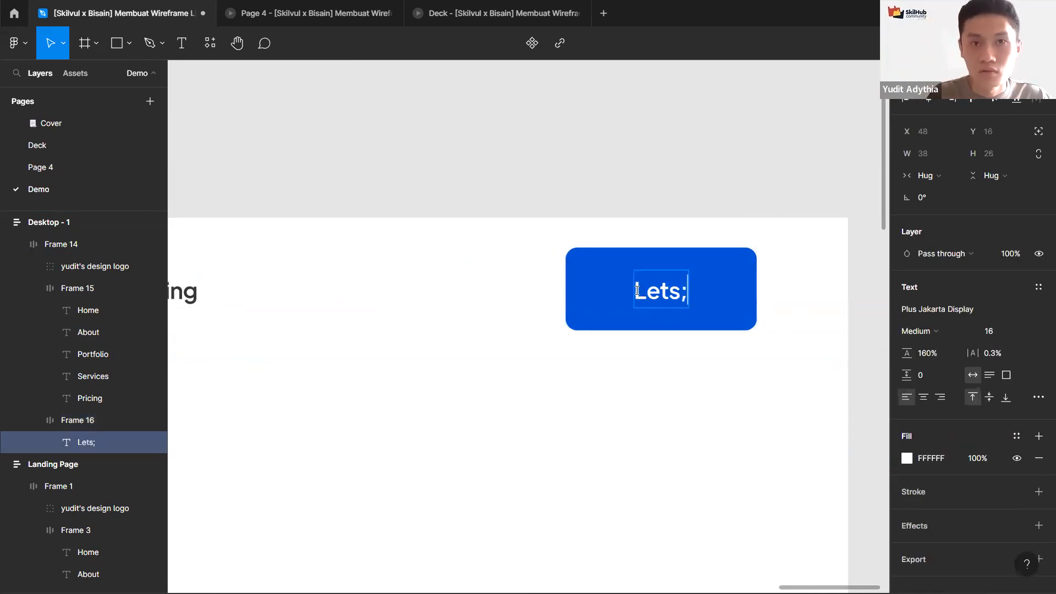
pyautogui.press('BackSpace')
pyautogui.press('BackSpace')
pyautogui.write("' Cjat")
pyautogui.press('BackSpace')
pyautogui.press('BackSpace')
pyautogui.press('BackSpace')
pyautogui.write('hat')
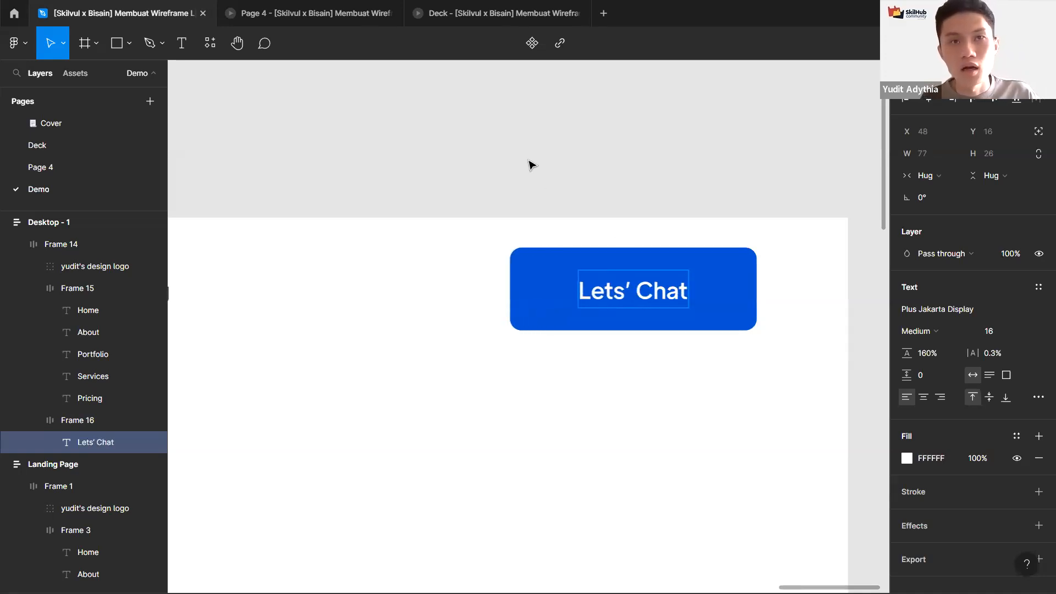
# Step: Try stretching the Desktop - 1 frame wider to test the navigation bar's resizing, and undo the resize
pyautogui.click(527, 158)
pyautogui.scroll(-5, 526, 158)
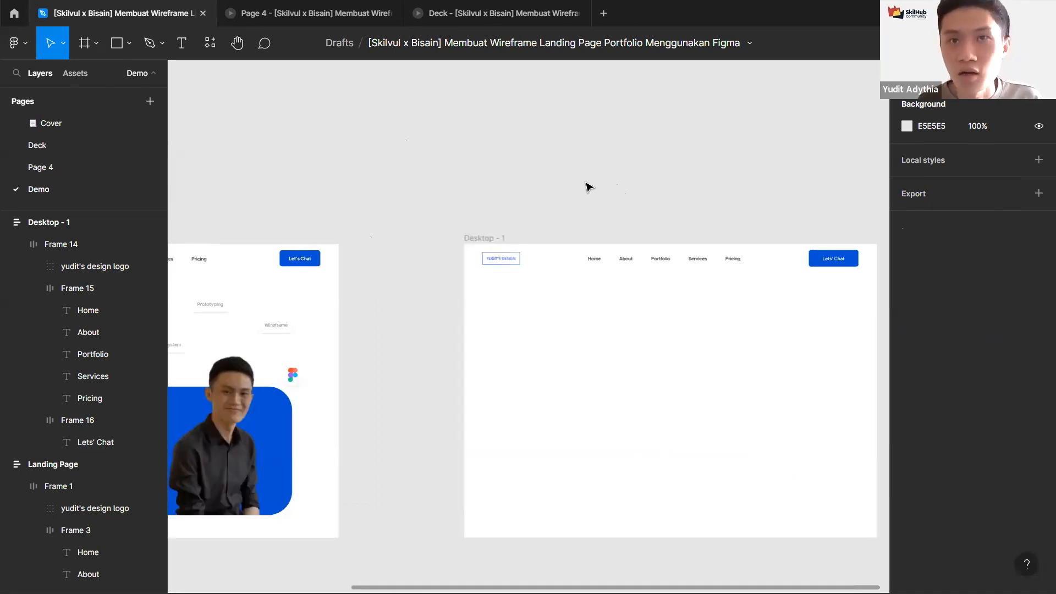
pyautogui.hscroll(3, 555, 183)
pyautogui.scroll(2, 682, 207)
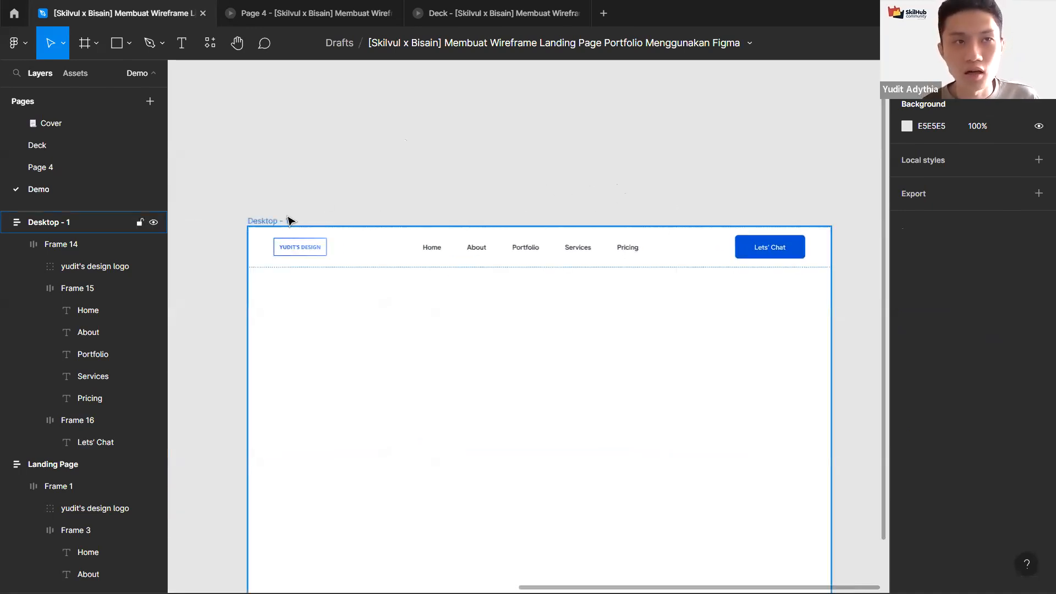
pyautogui.click(288, 220)
pyautogui.scroll(-4, 395, 172)
pyautogui.scroll(3, 478, 225)
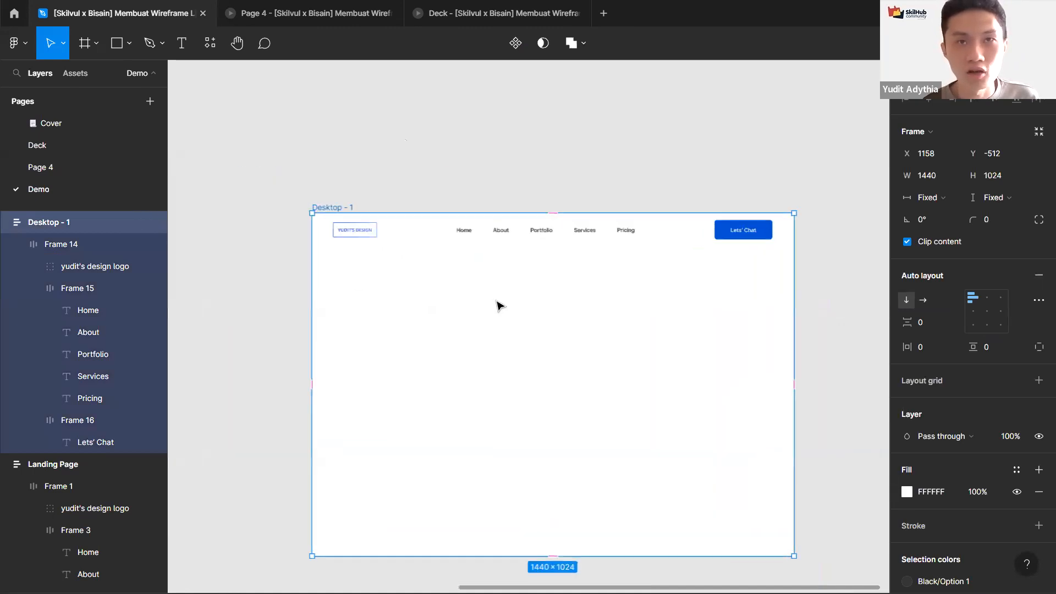
pyautogui.scroll(-2, 497, 304)
pyautogui.scroll(-1, 483, 281)
pyautogui.scroll(2, 484, 281)
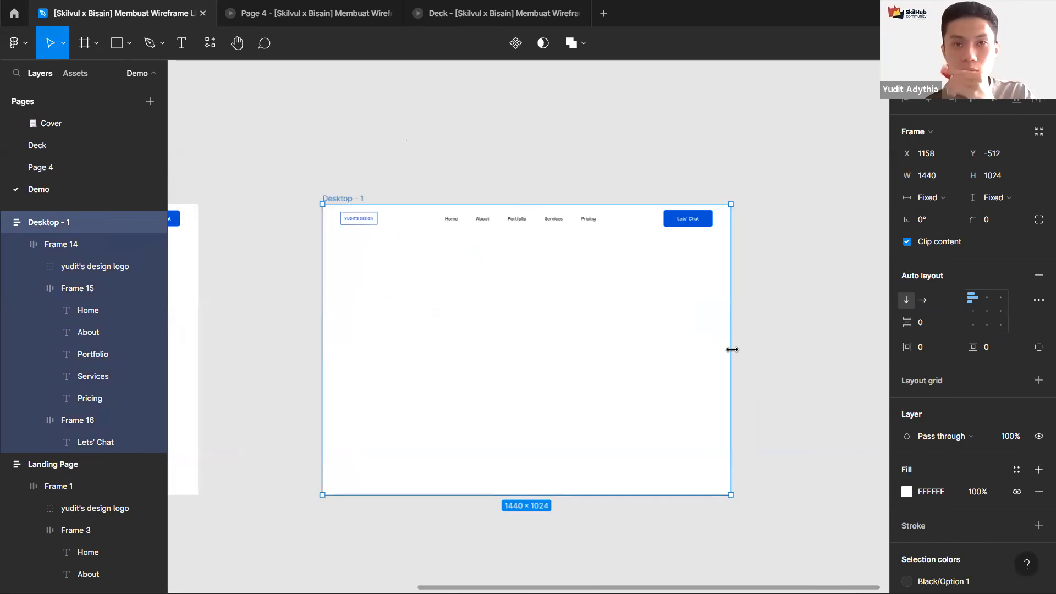
pyautogui.moveTo(731, 355); pyautogui.dragTo(812, 351)
pyautogui.moveTo(643, 334); pyautogui.dragTo(754, 336)
pyautogui.hotkey('ctrl', 'z')
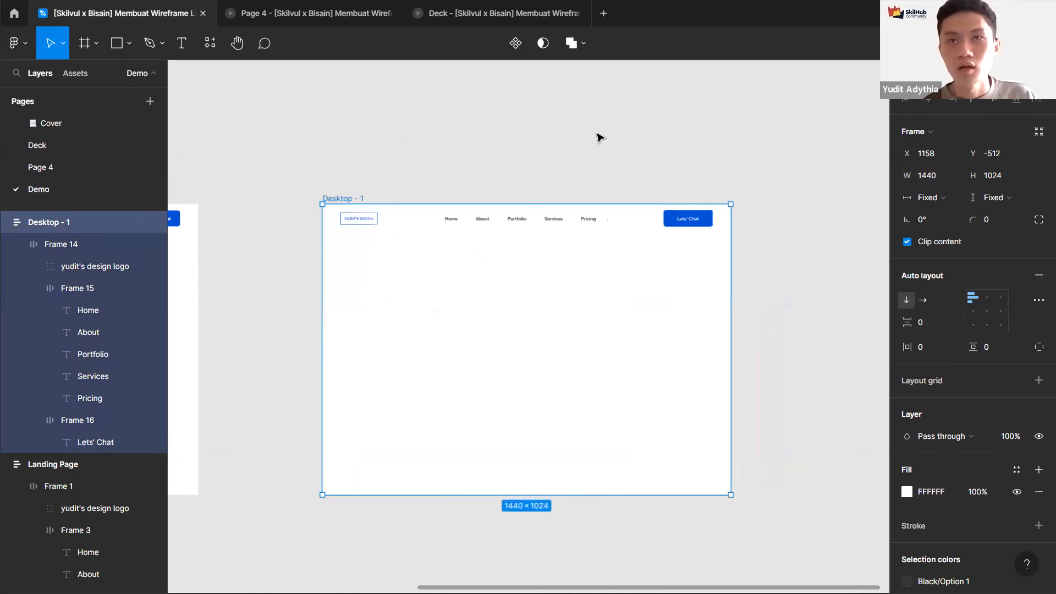
# Step: Draw a new frame about 441 × 370 directly below the navigation bar inside Desktop - 1
pyautogui.click(522, 145)
pyautogui.scroll(-3, 522, 146)
pyautogui.moveTo(458, 142); pyautogui.dragTo(551, 191)
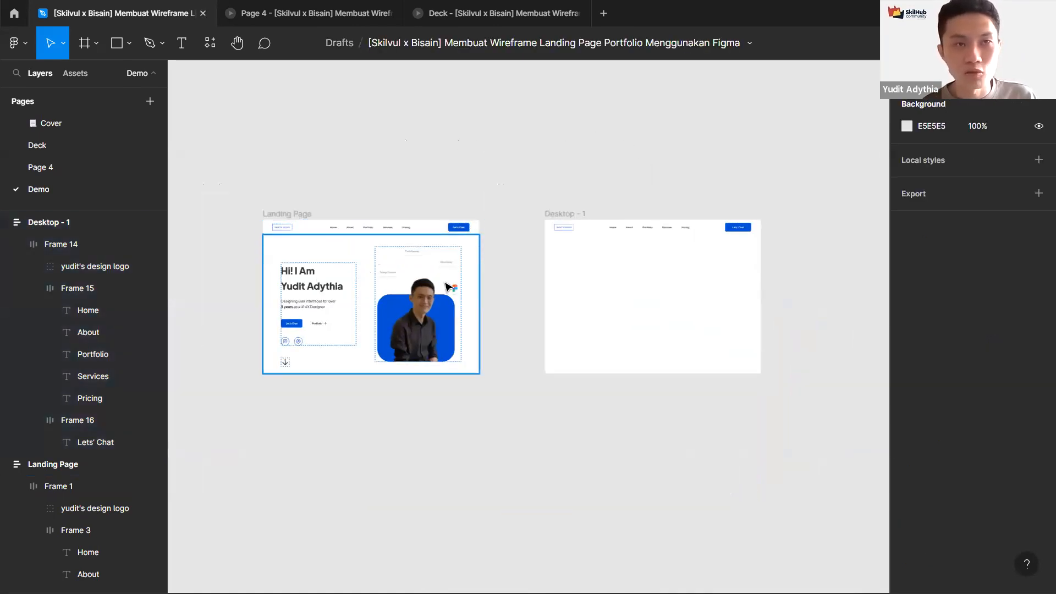
pyautogui.scroll(2, 564, 278)
pyautogui.hscroll(4, 435, 269)
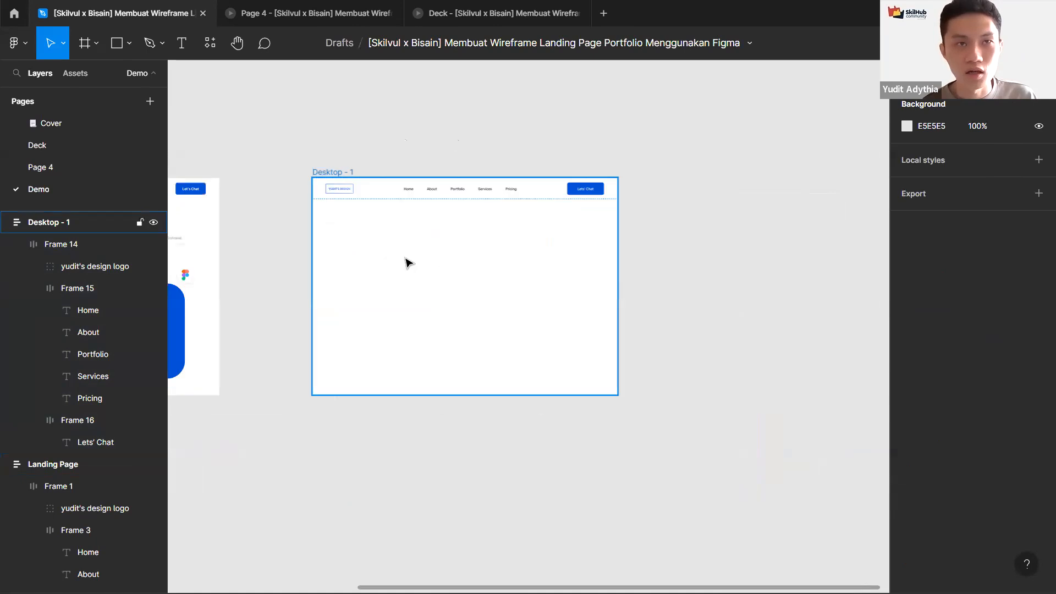
pyautogui.press('f')
pyautogui.scroll(3, 373, 233)
pyautogui.moveTo(279, 180); pyautogui.dragTo(466, 322)
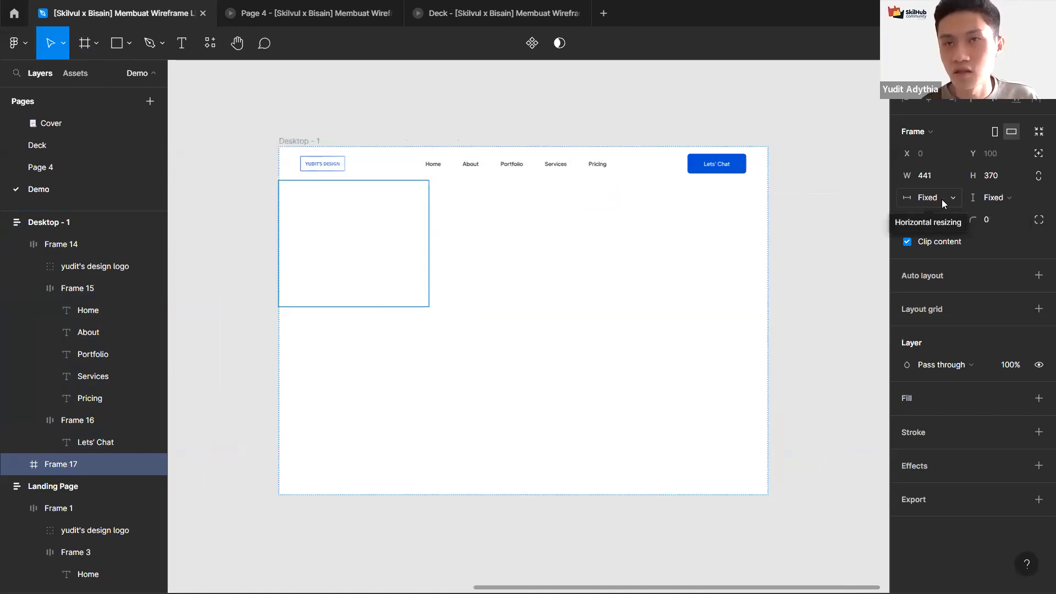
# Step: Set the new frame's horizontal resizing to Fill container
pyautogui.click(943, 201)
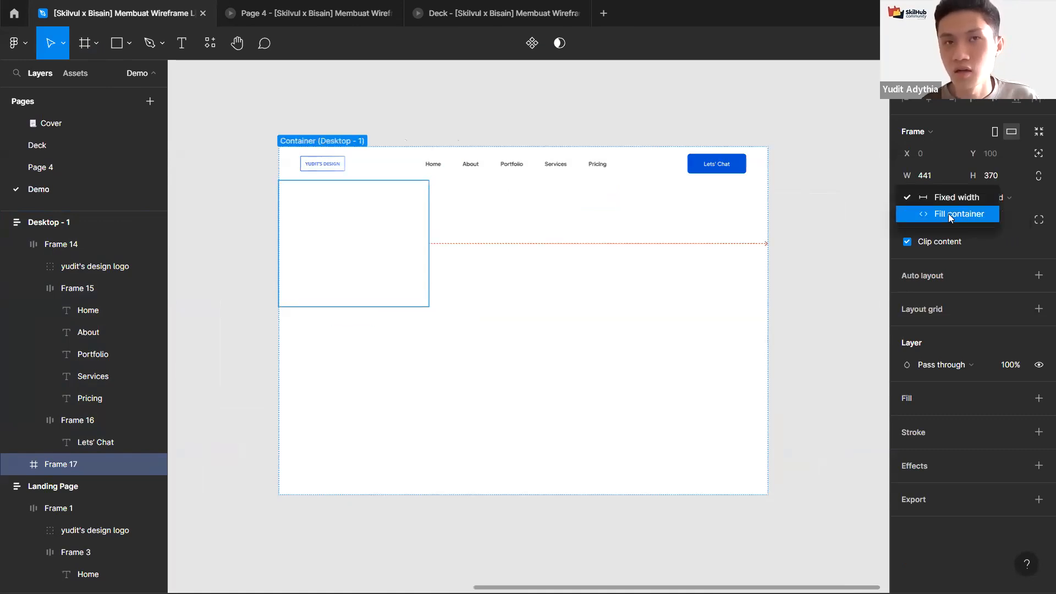
pyautogui.click(948, 214)
pyautogui.click(651, 124)
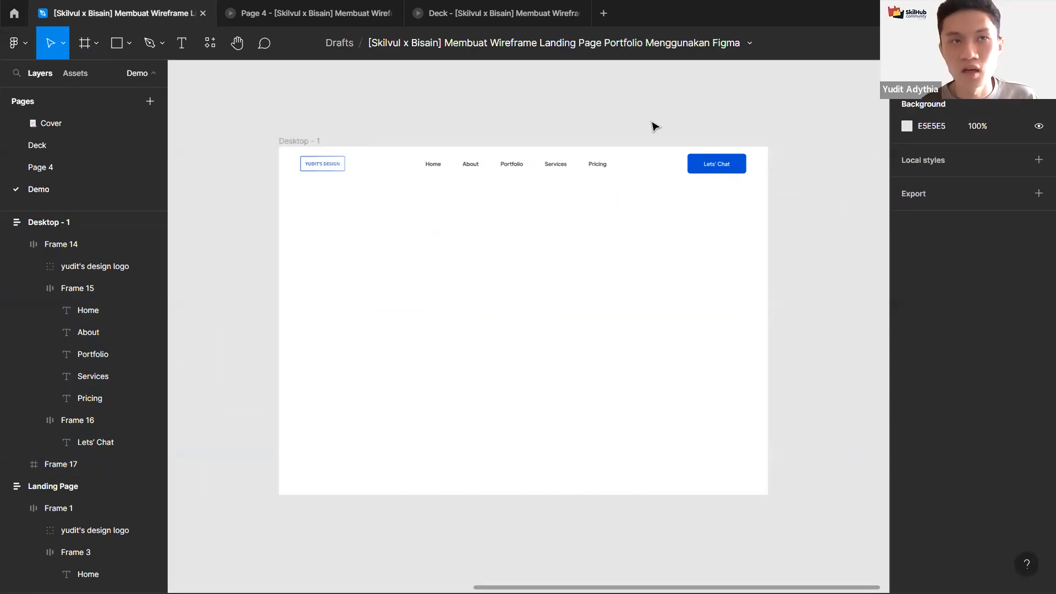
# Step: Duplicate the Landing Page frame and stretch the copy wider to preview its responsive resizing, then undo the stretch
pyautogui.scroll(-3, 654, 137)
pyautogui.moveTo(659, 156); pyautogui.dragTo(873, 218)
pyautogui.moveTo(390, 181); pyautogui.dragTo(548, 437)
pyautogui.moveTo(452, 278); pyautogui.dragTo(433, 258)
pyautogui.scroll(-3, 434, 263)
pyautogui.hscroll(2, 435, 263)
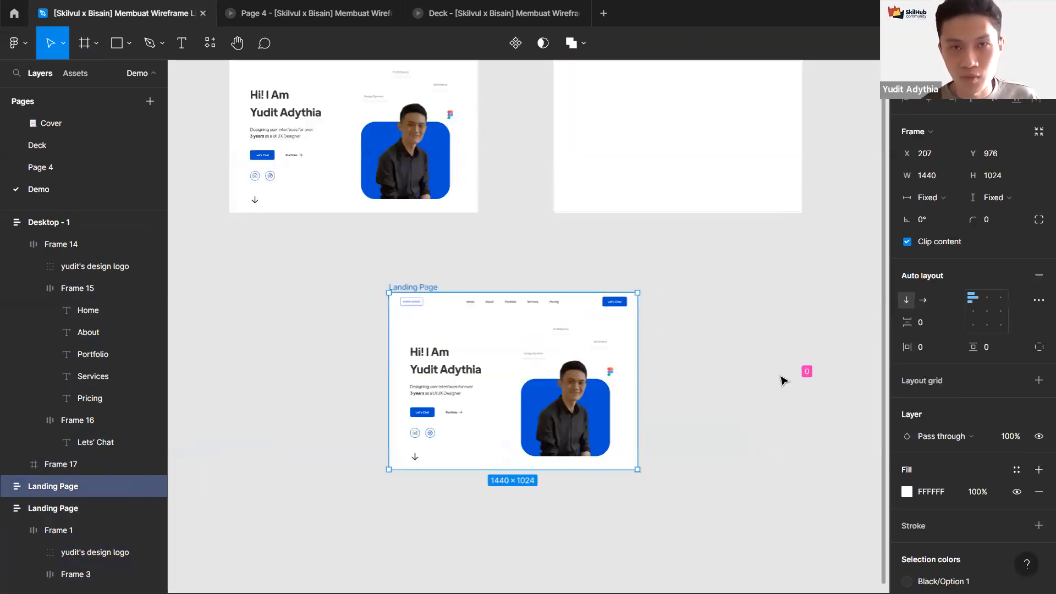
pyautogui.moveTo(642, 394); pyautogui.dragTo(794, 401)
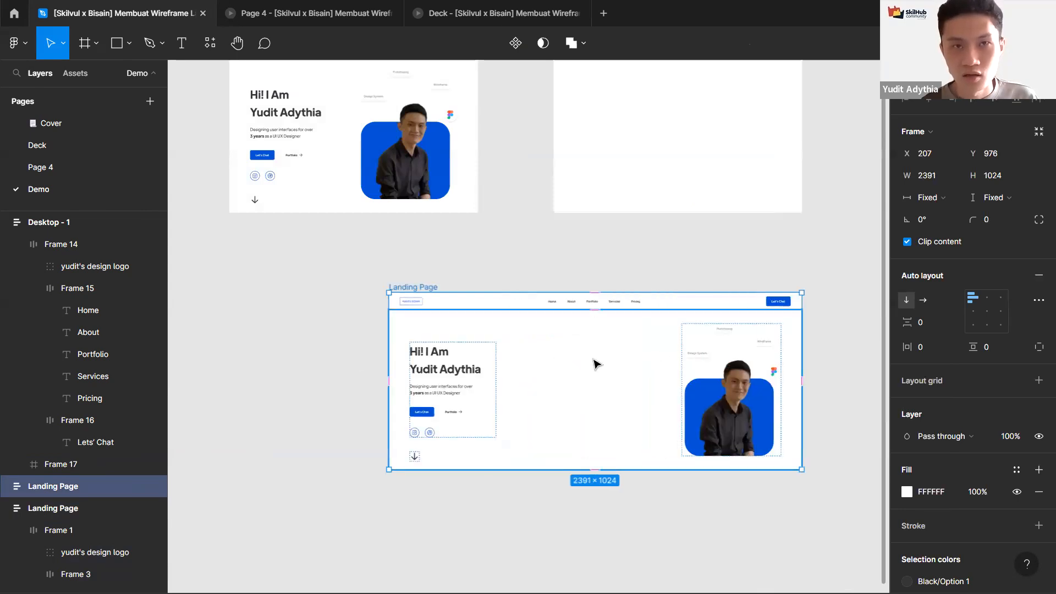
pyautogui.click(620, 374)
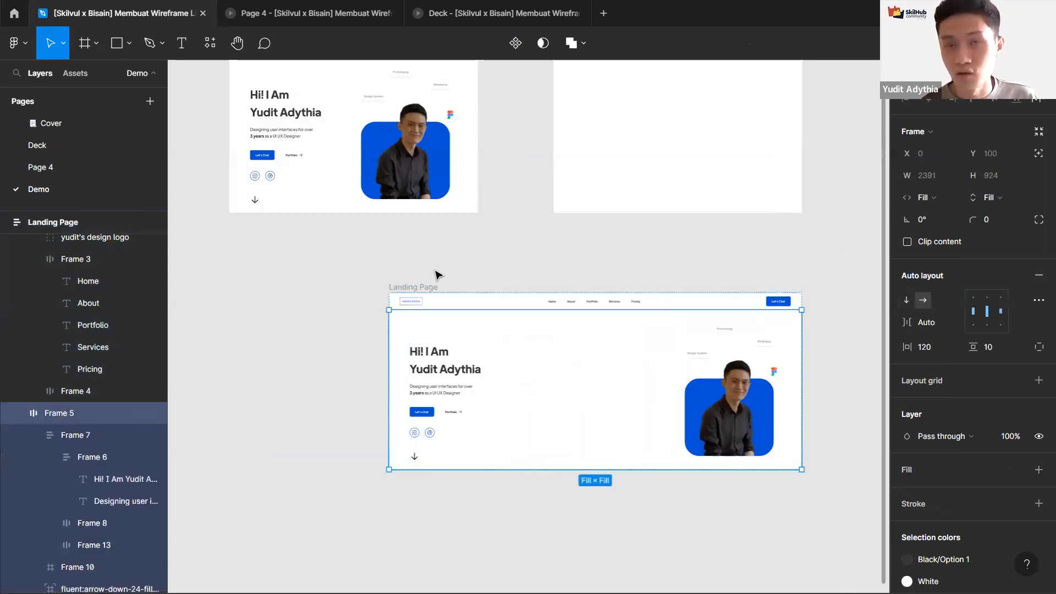
pyautogui.click(429, 287)
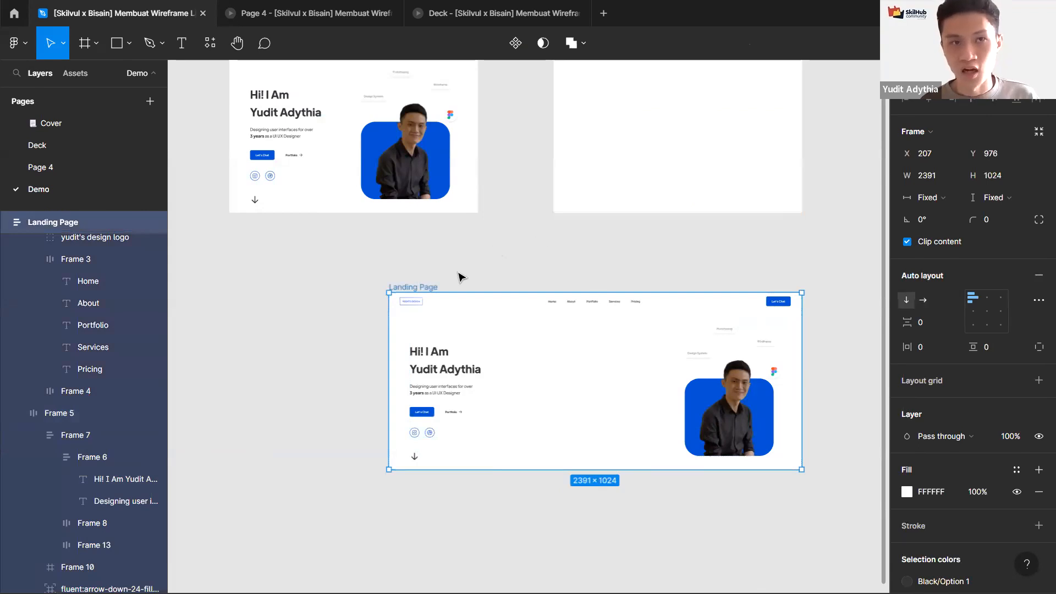
pyautogui.hotkey('ctrl', 'z')
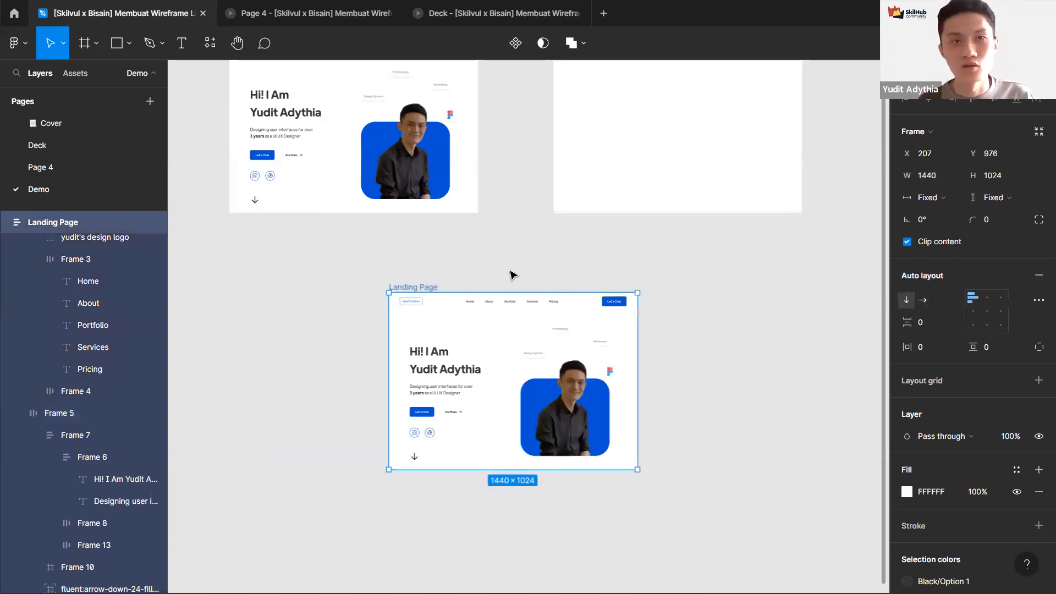
# Step: Delete the duplicated Landing Page frame
pyautogui.click(512, 273)
pyautogui.scroll(1, 511, 273)
pyautogui.click(435, 355)
pyautogui.press('Delete')
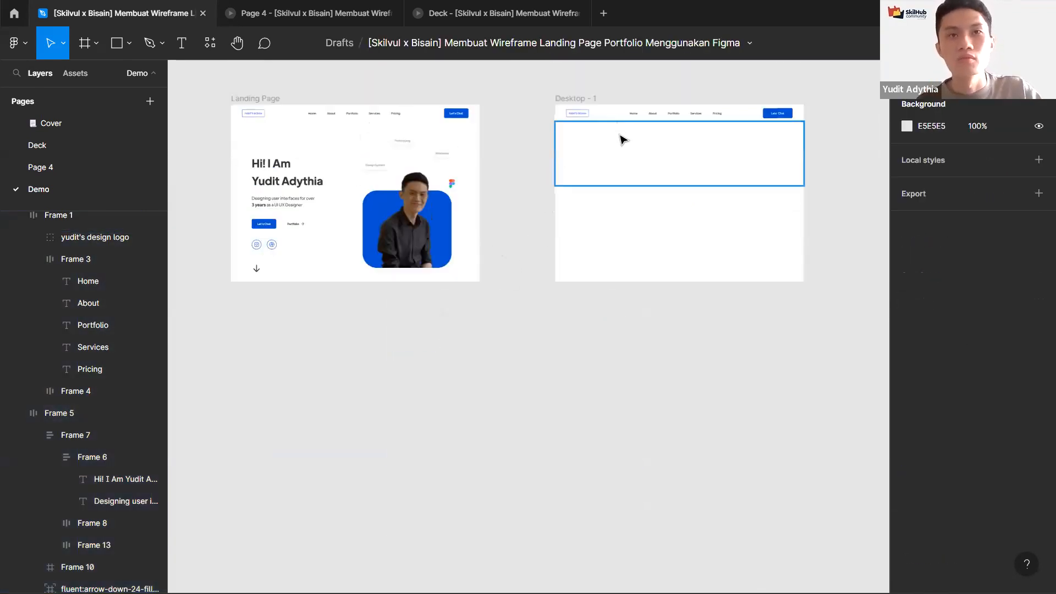
# Step: Add auto layout to the new section frame inside Desktop - 1
pyautogui.click(620, 135)
pyautogui.hscroll(-2, 546, 219)
pyautogui.scroll(3, 547, 220)
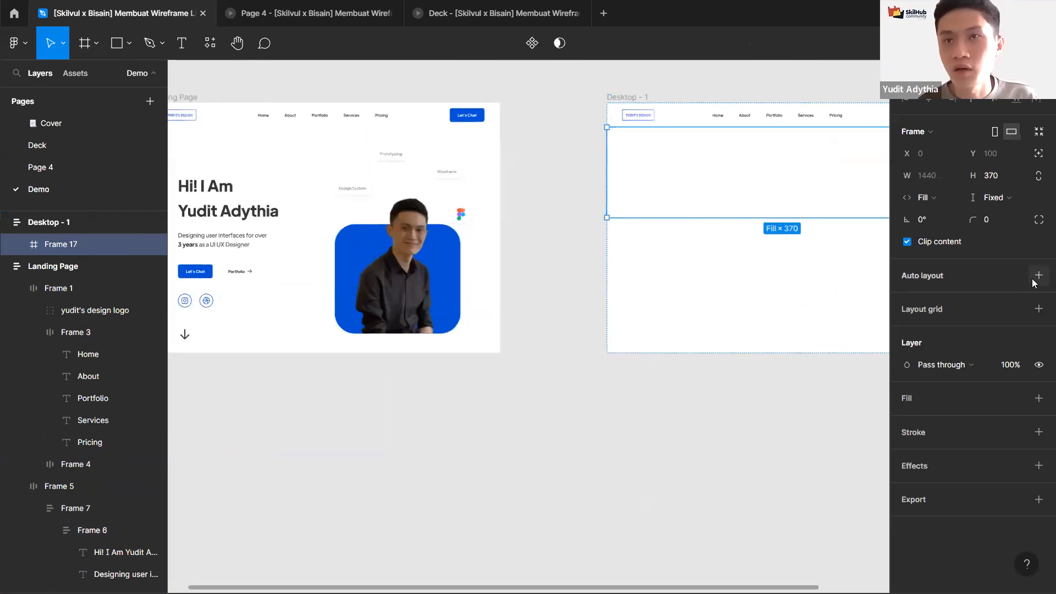
pyautogui.hotkey('shift', 'a')
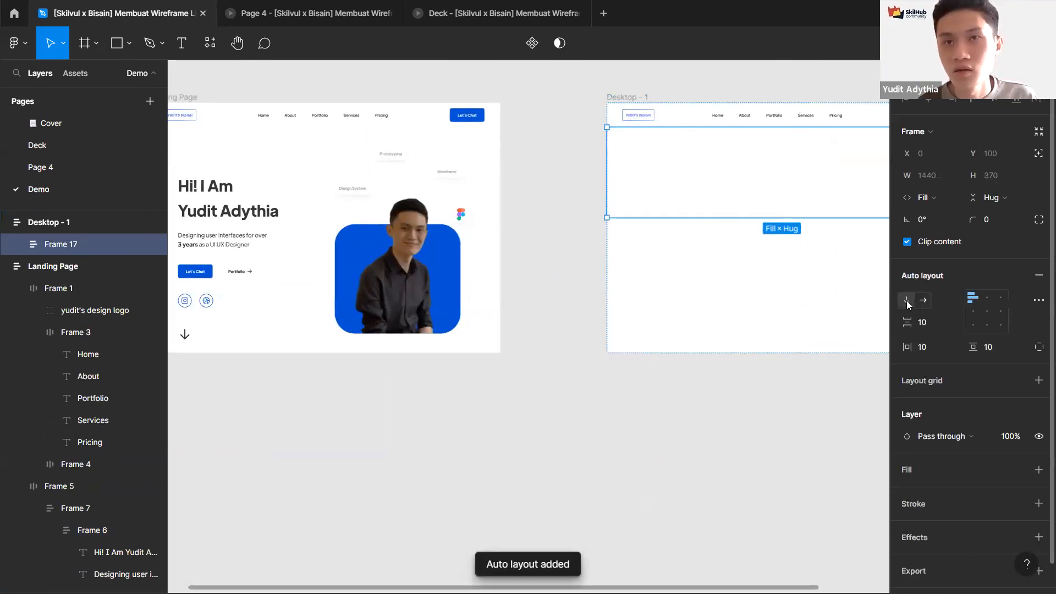
# Step: Compare the new section frame in Desktop - 1 with the Landing Page hero section
pyautogui.hscroll(-2, 341, 242)
pyautogui.scroll(1, 342, 243)
pyautogui.click(342, 243)
pyautogui.click(768, 224)
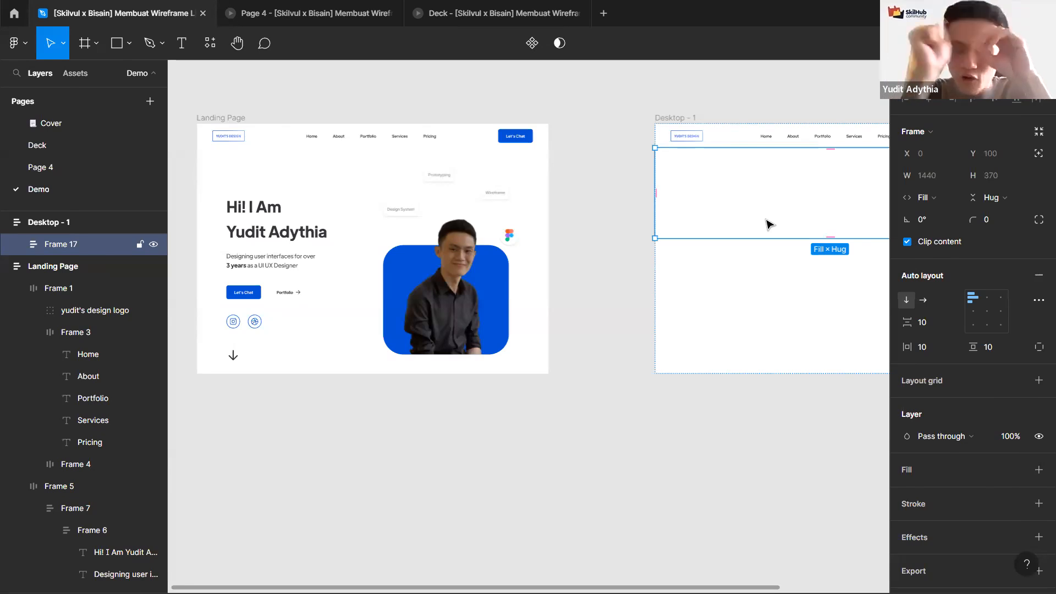
pyautogui.scroll(5, 778, 223)
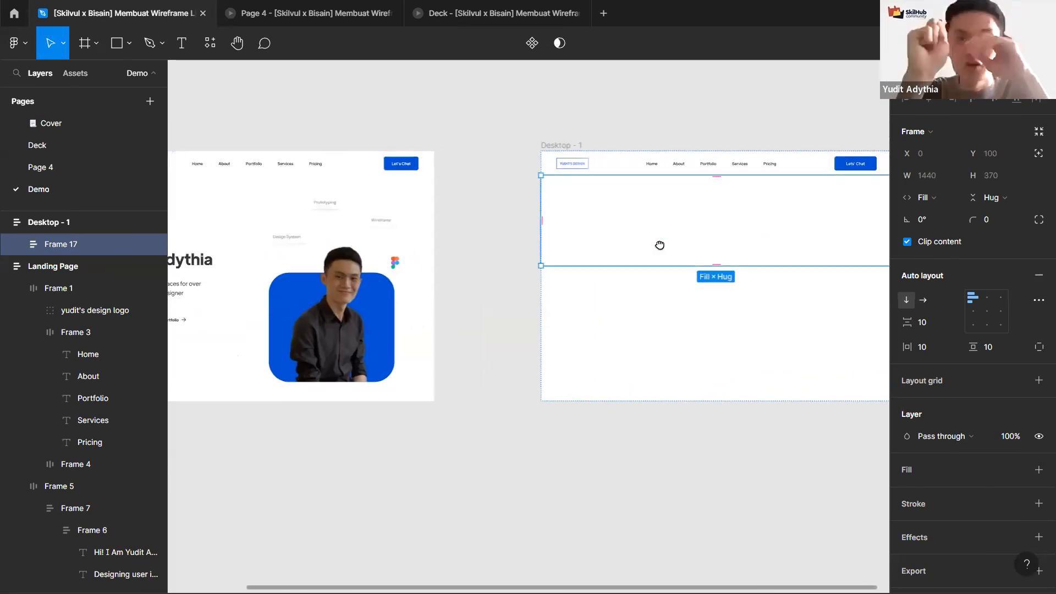
pyautogui.hscroll(3, 512, 247)
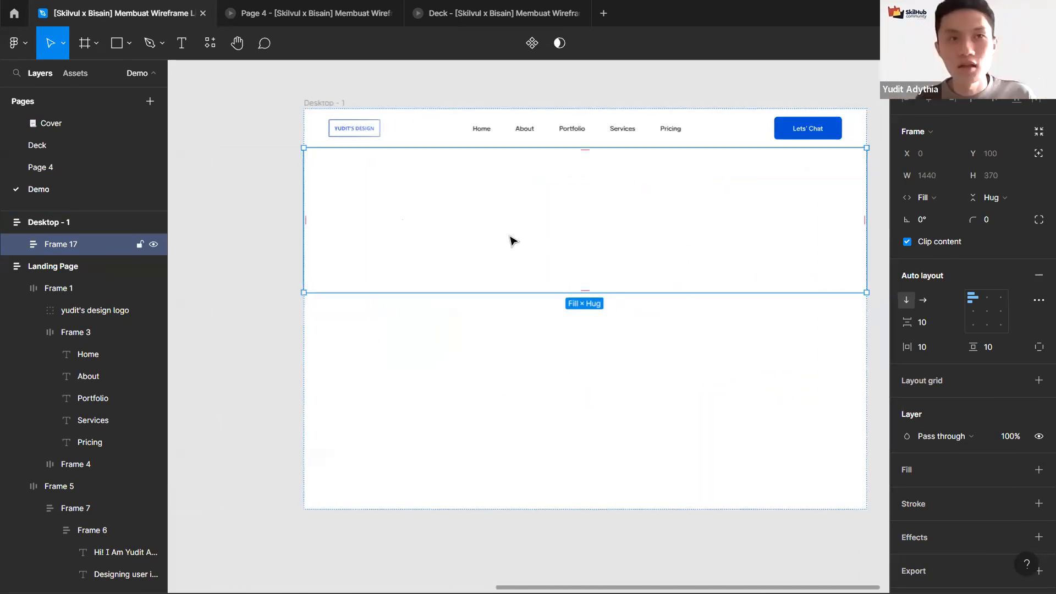
pyautogui.scroll(-3, 412, 254)
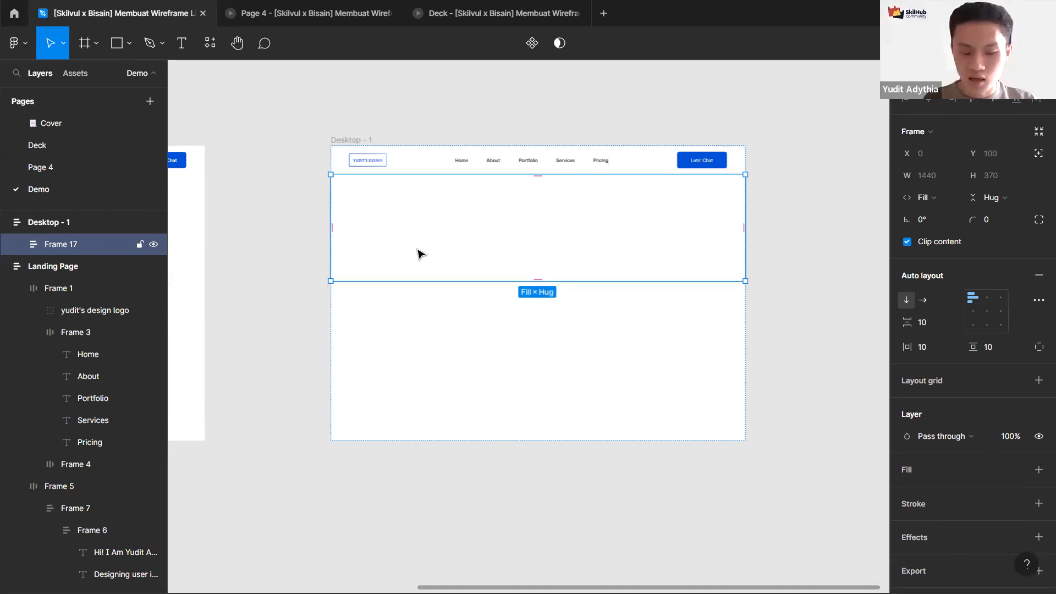
pyautogui.scroll(-5, 418, 254)
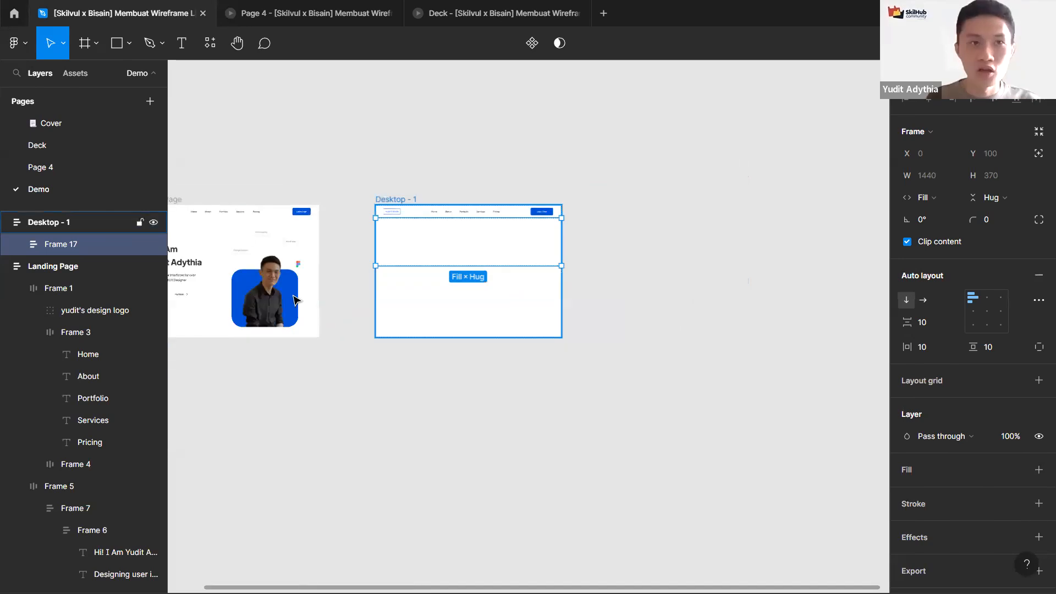
pyautogui.hscroll(-5, 370, 240)
pyautogui.scroll(2, 363, 242)
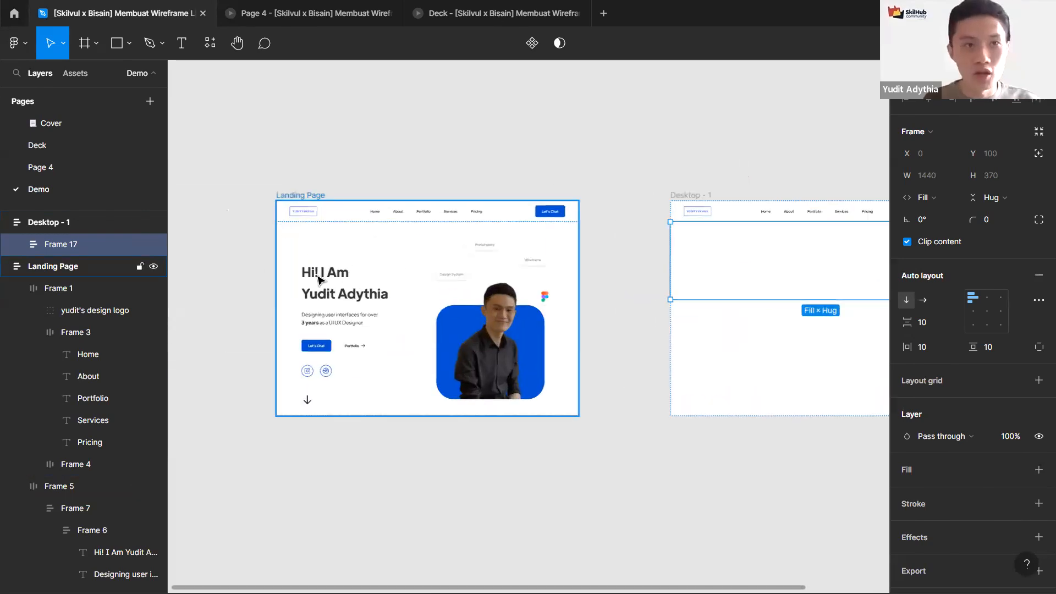
pyautogui.hscroll(3, 532, 167)
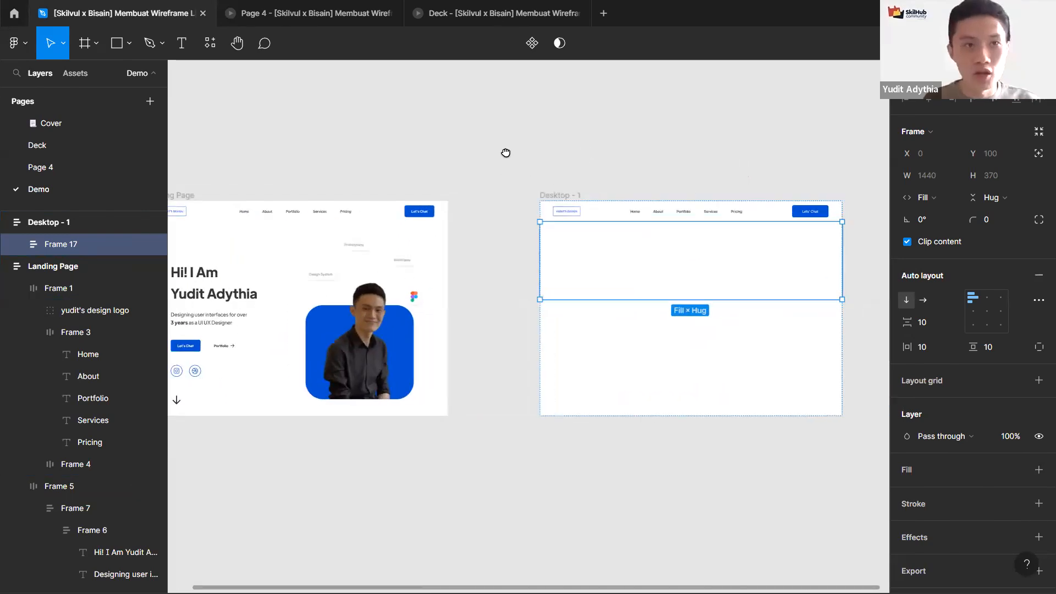
pyautogui.hscroll(3, 504, 153)
pyautogui.scroll(3, 558, 156)
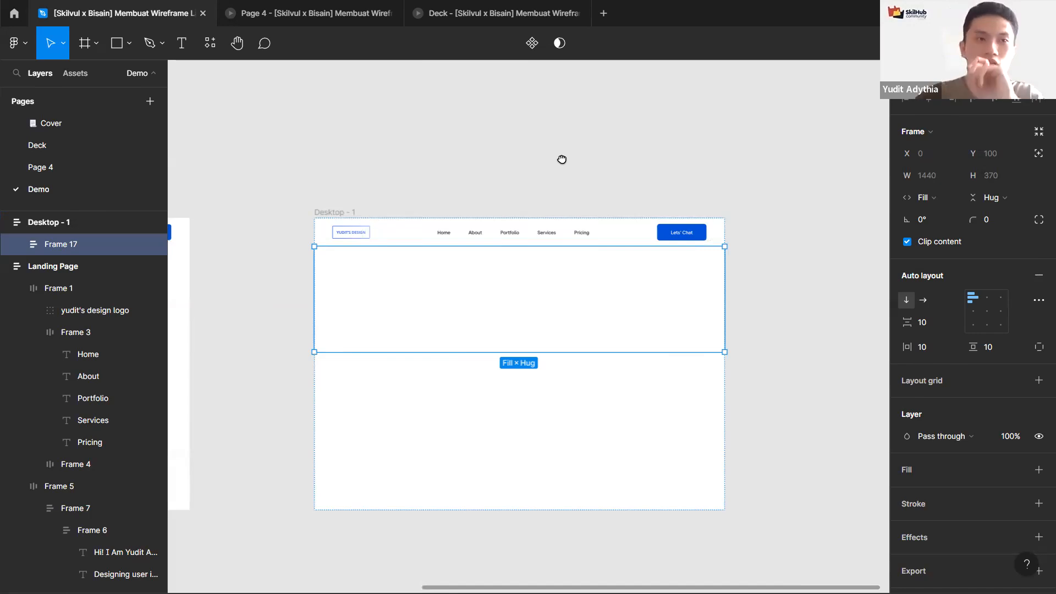
pyautogui.click(303, 282)
pyautogui.click(326, 250)
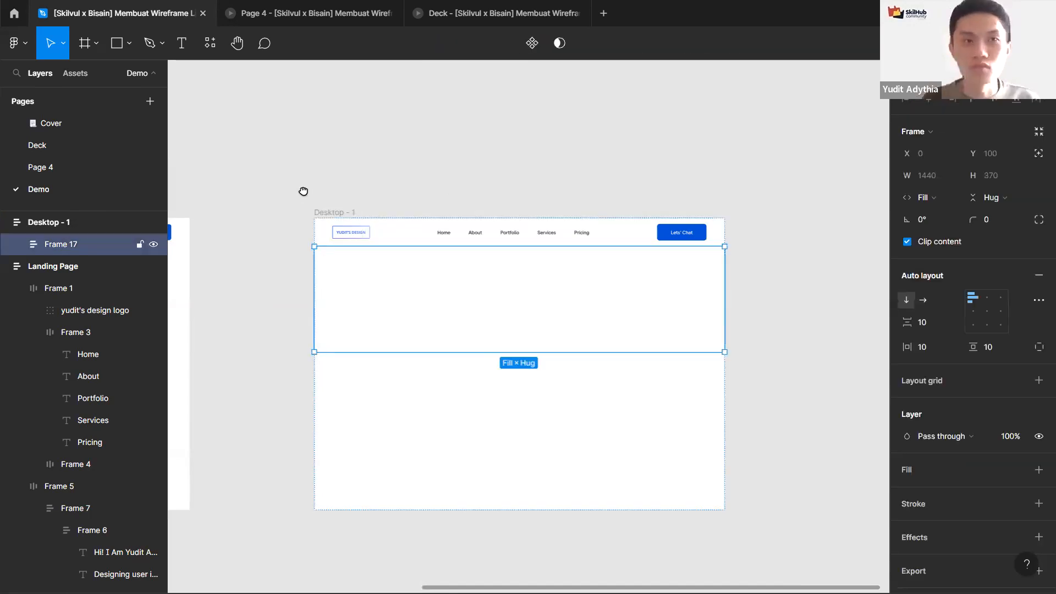
pyautogui.hscroll(-2, 341, 194)
pyautogui.hscroll(-2, 341, 194)
pyautogui.scroll(-3, 342, 198)
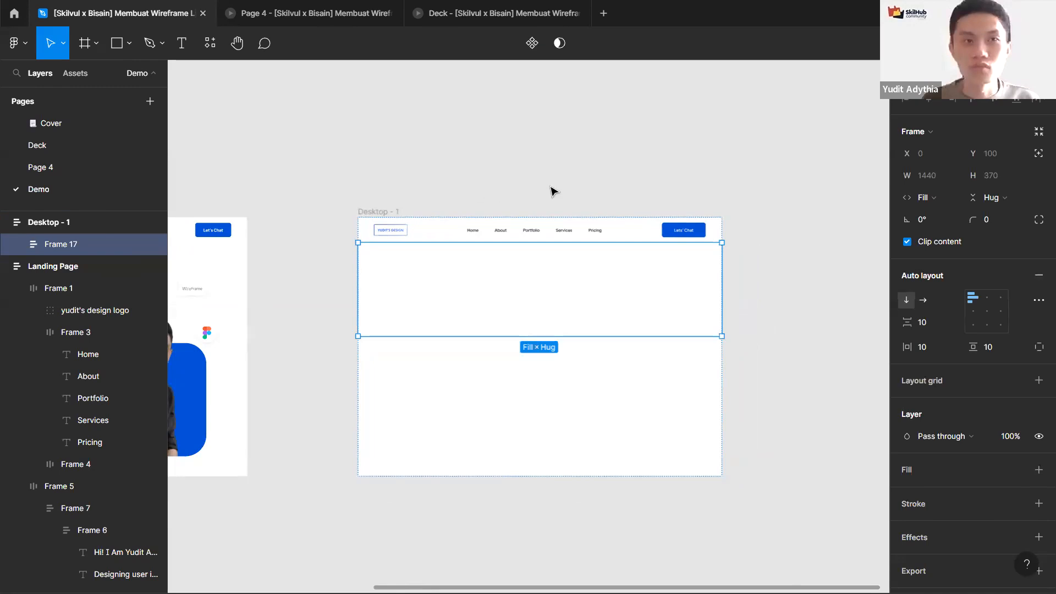
# Step: Set the new section frame's horizontal padding to 120, matching the Landing Page hero section
pyautogui.hscroll(-10, 553, 186)
pyautogui.scroll(-2, 554, 186)
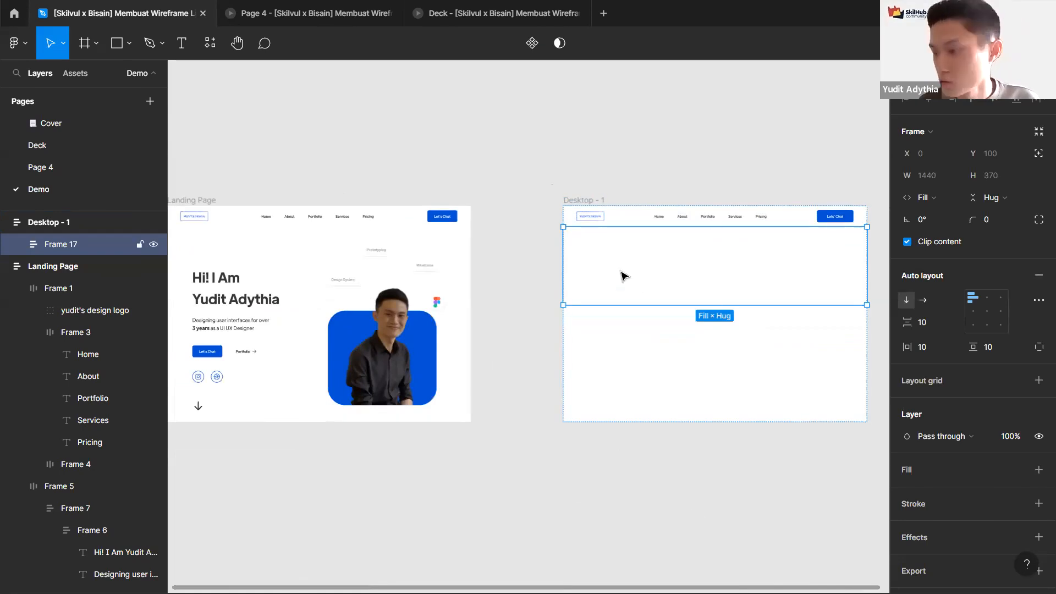
pyautogui.moveTo(616, 240); pyautogui.dragTo(745, 293)
pyautogui.doubleClick(327, 317)
pyautogui.press('alt')
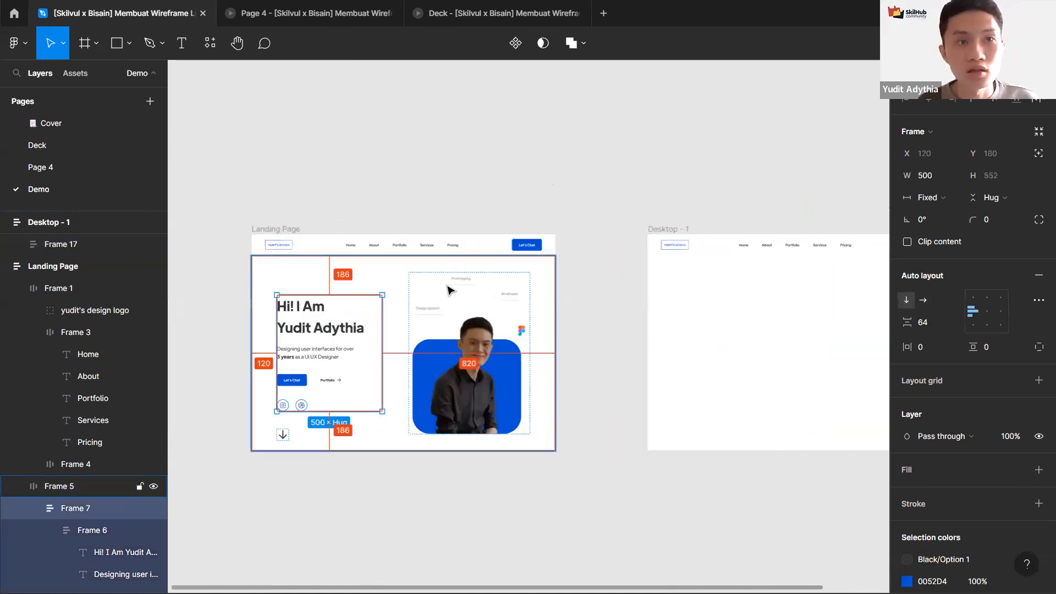
pyautogui.moveTo(514, 310); pyautogui.dragTo(497, 310)
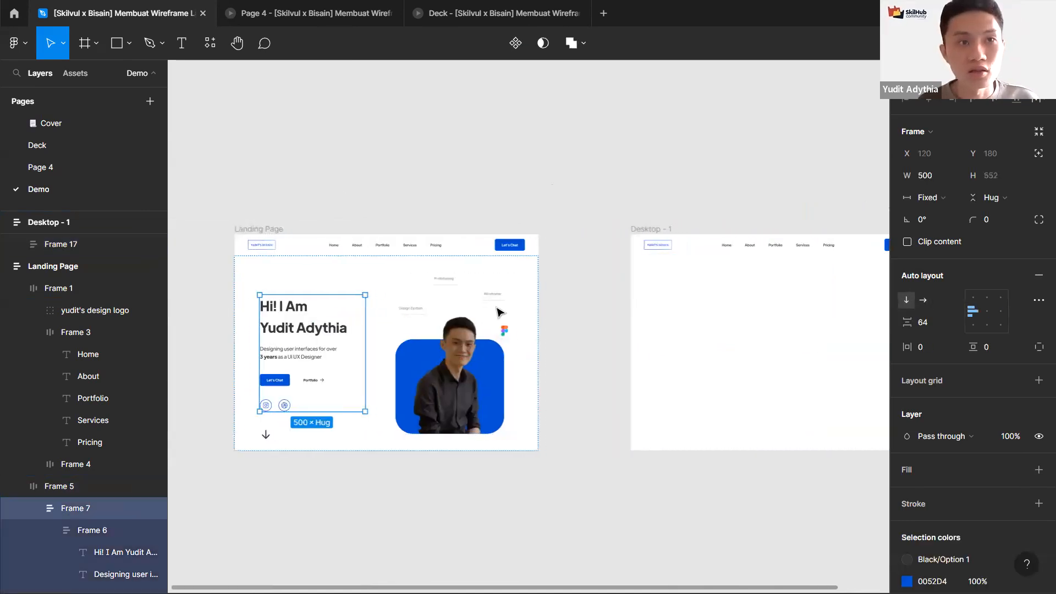
pyautogui.hscroll(3, 231, 287)
pyautogui.hscroll(5, 231, 287)
pyautogui.click(322, 295)
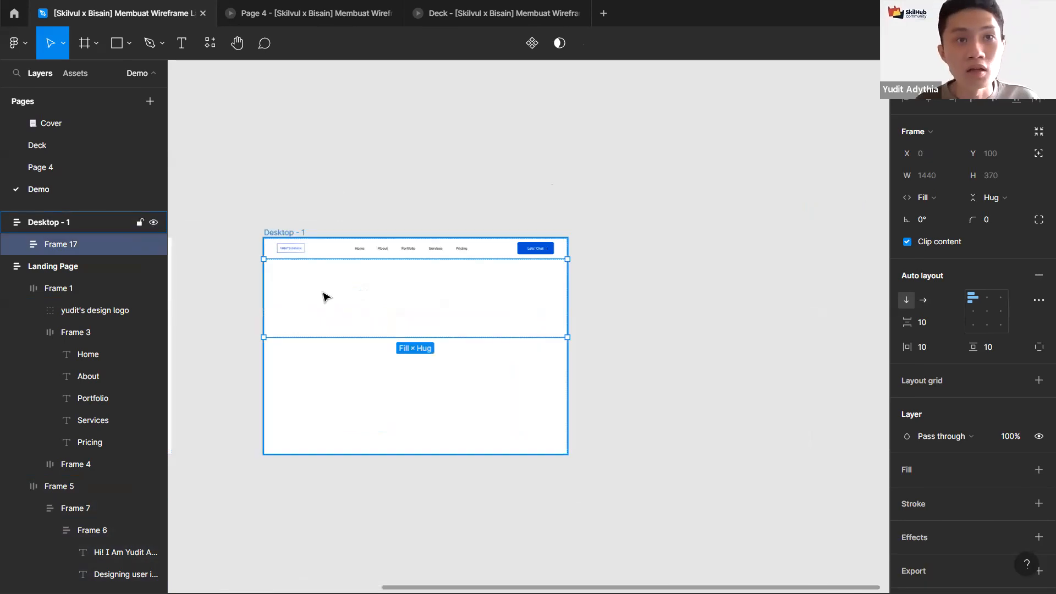
pyautogui.scroll(3, 323, 295)
pyautogui.click(936, 345)
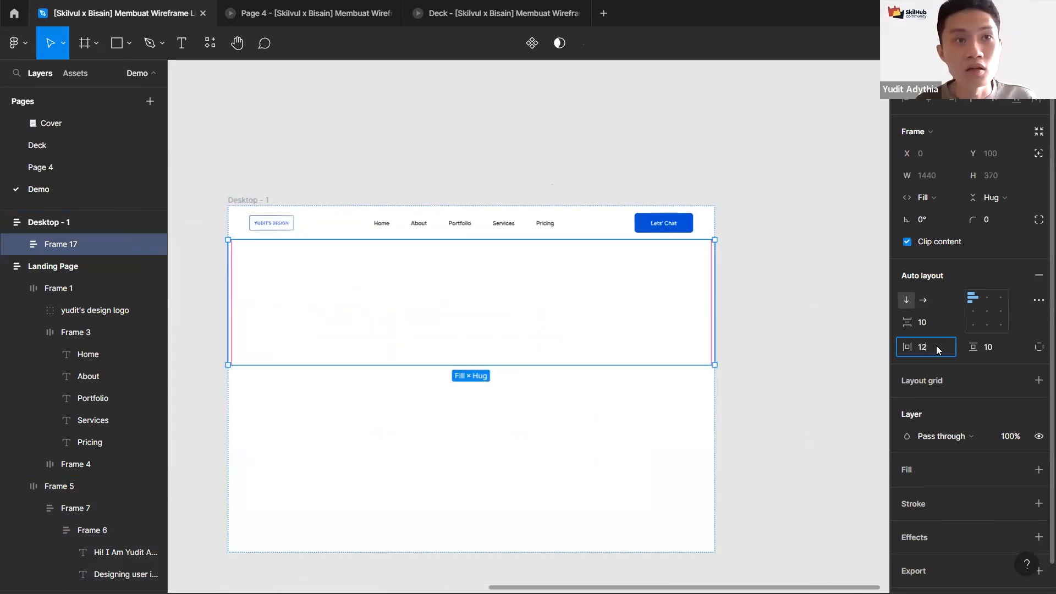
pyautogui.press('Return')
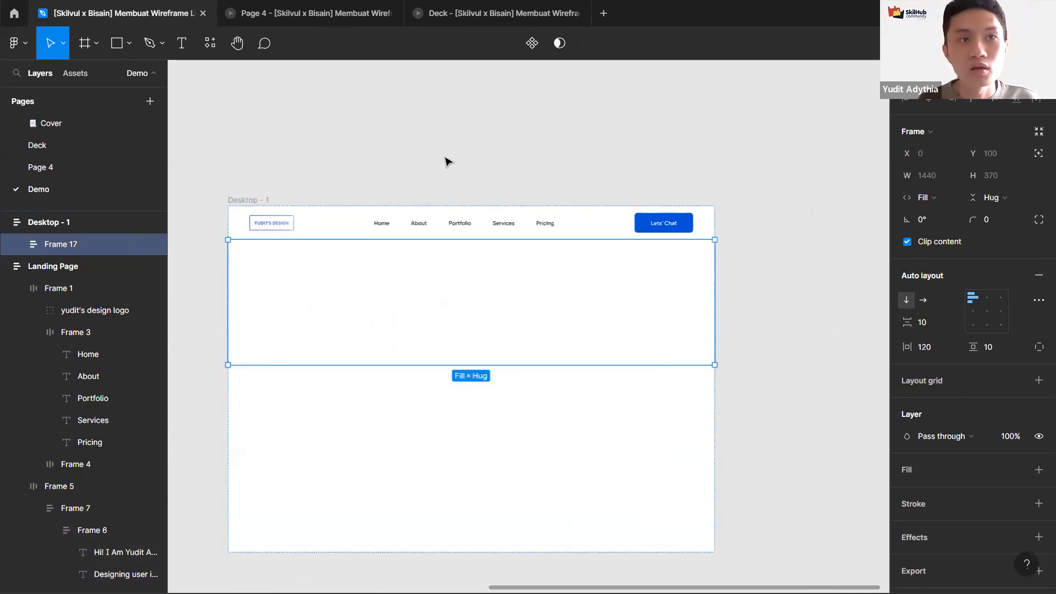
# Step: Copy the 'Hi! I Am Yudit Adythia' heading from the Landing Page hero into the new section frame
pyautogui.moveTo(534, 157); pyautogui.dragTo(736, 146)
pyautogui.hscroll(-10, 735, 145)
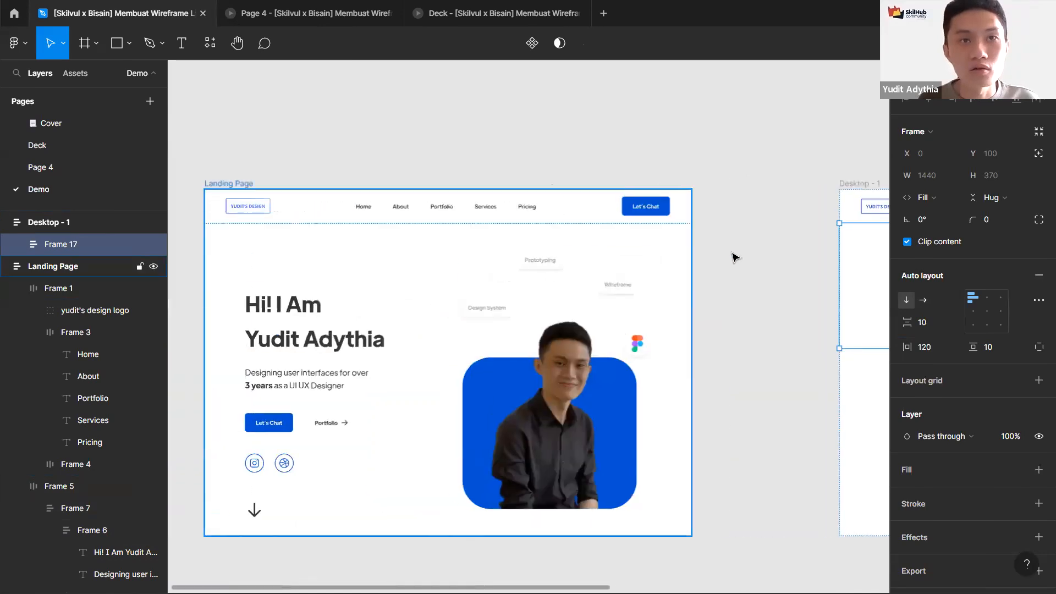
pyautogui.click(336, 294)
pyautogui.hotkey('ctrl', 'c')
pyautogui.hscroll(10, 514, 320)
pyautogui.click(396, 290)
pyautogui.hscroll(3, 396, 290)
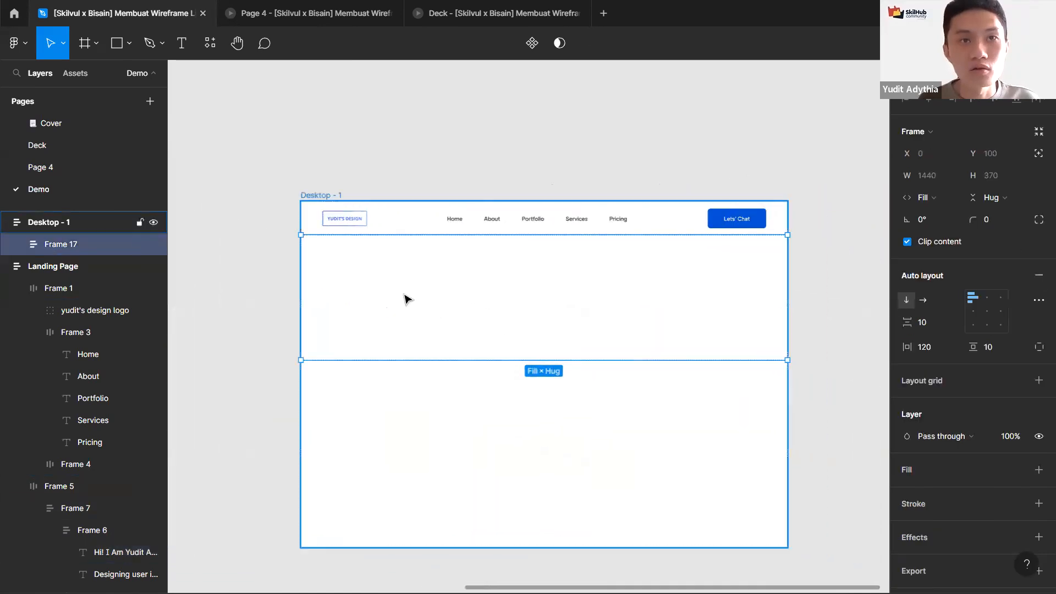
pyautogui.hotkey('ctrl', 'v')
pyautogui.scroll(3, 406, 298)
pyautogui.press('alt')
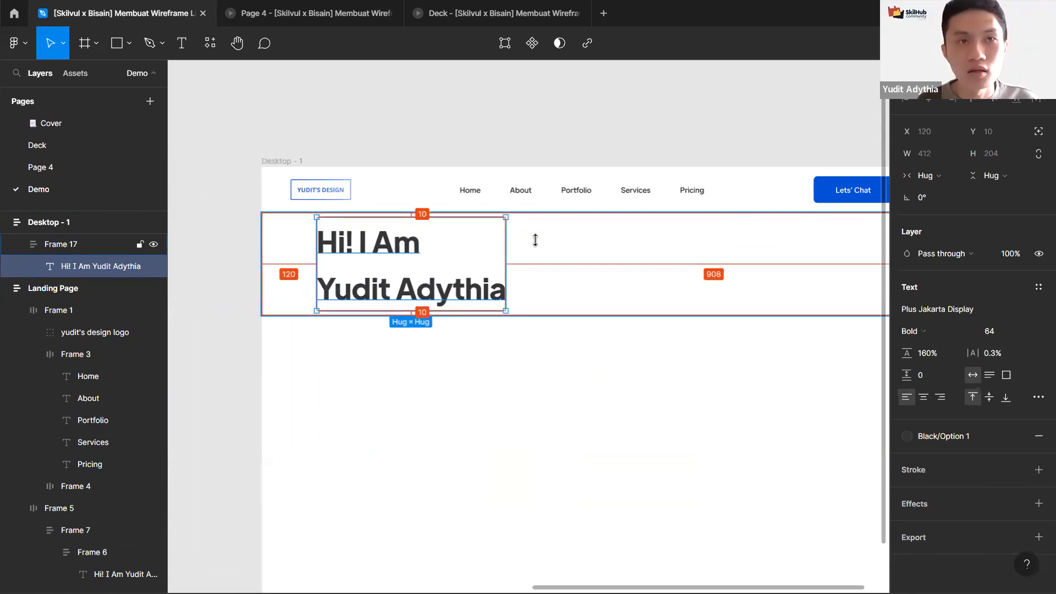
# Step: Set the section frame's height to fill its container
pyautogui.click(654, 282)
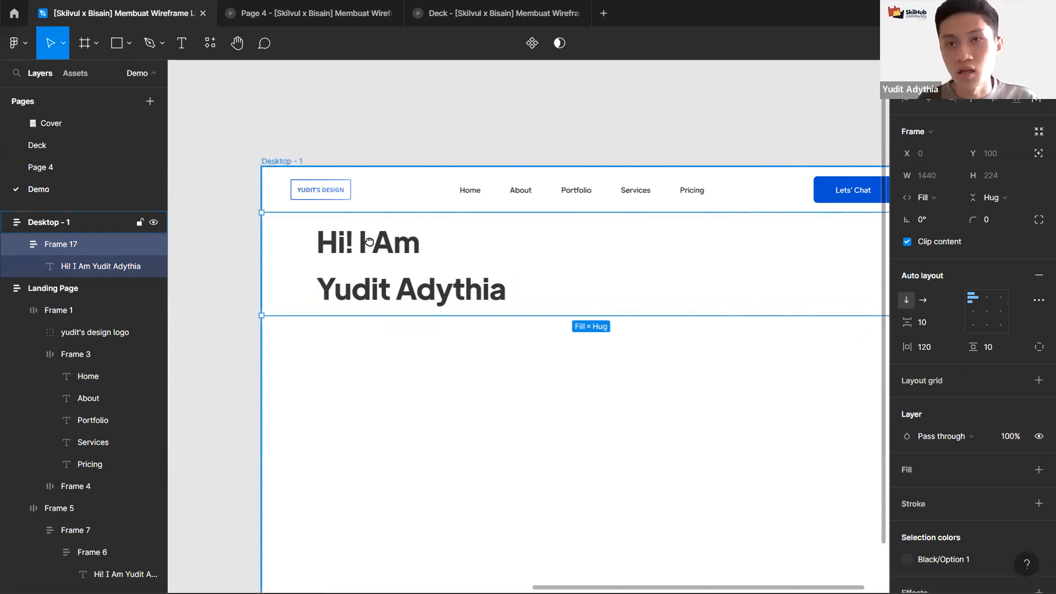
pyautogui.scroll(-5, 370, 242)
pyautogui.moveTo(367, 240); pyautogui.dragTo(589, 257)
pyautogui.click(563, 259)
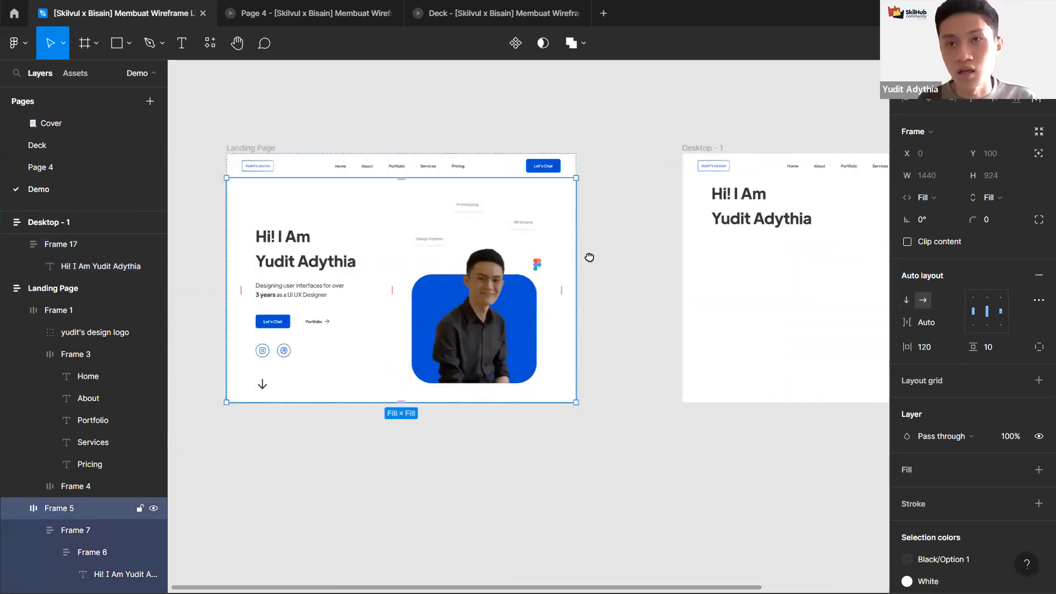
pyautogui.moveTo(674, 273); pyautogui.dragTo(667, 271)
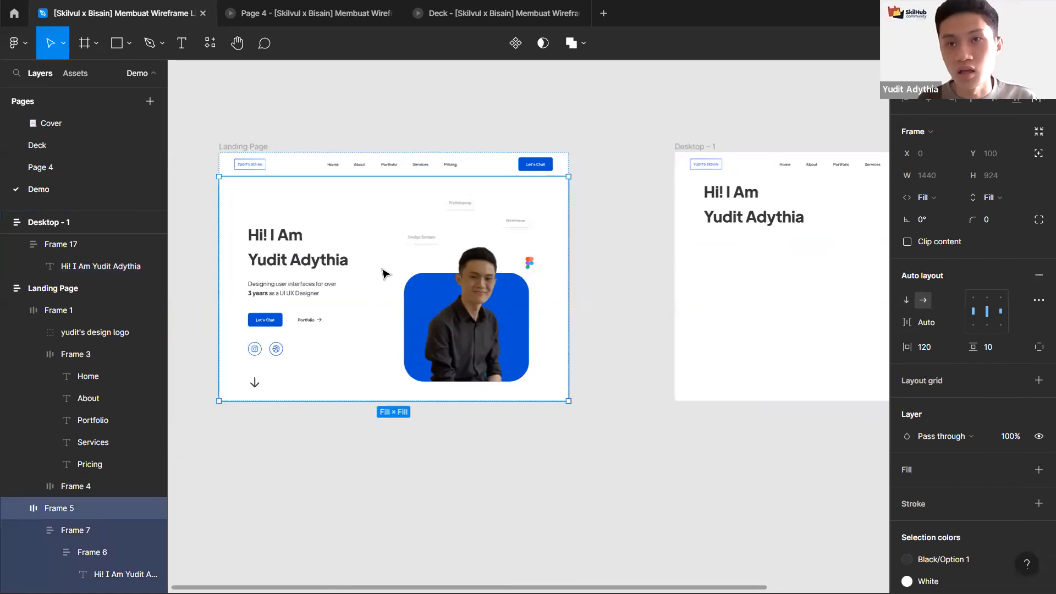
pyautogui.moveTo(853, 211); pyautogui.dragTo(575, 213)
pyautogui.click(575, 213)
pyautogui.scroll(3, 575, 213)
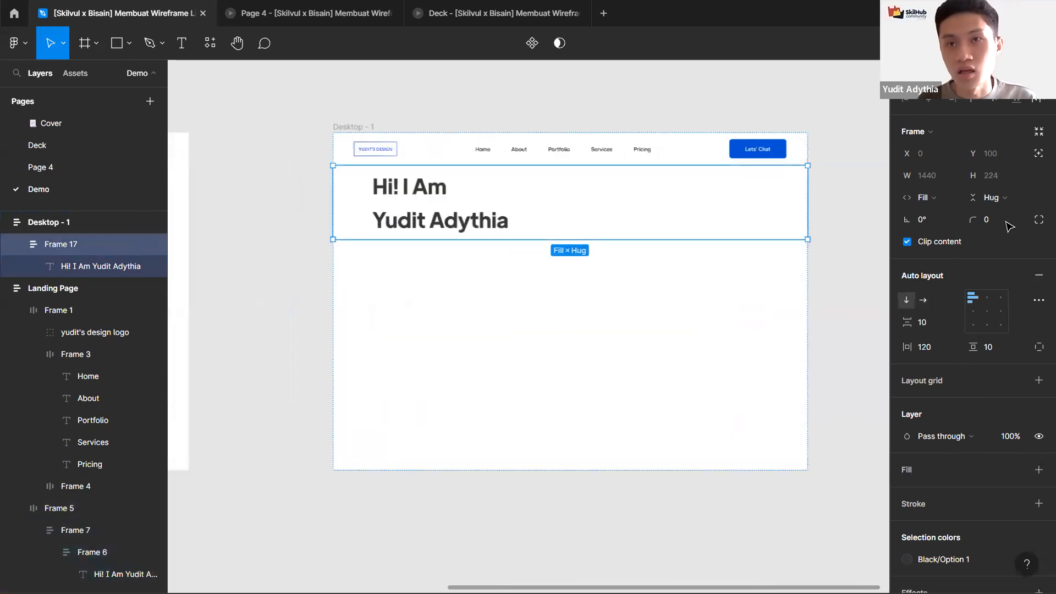
pyautogui.click(996, 198)
pyautogui.click(987, 214)
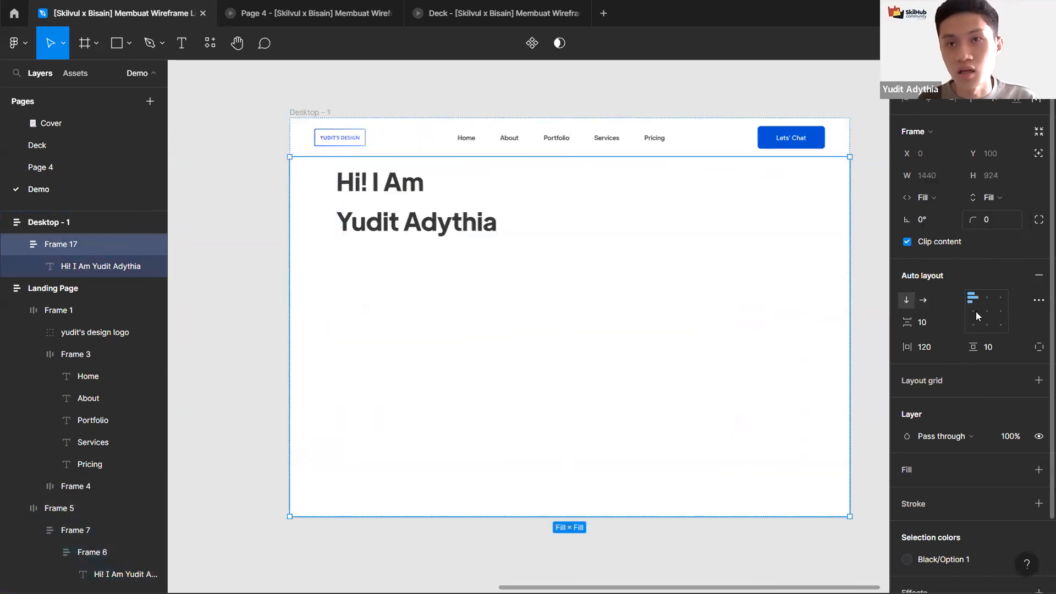
# Step: Align the section frame's contents to the left centre
pyautogui.click(974, 311)
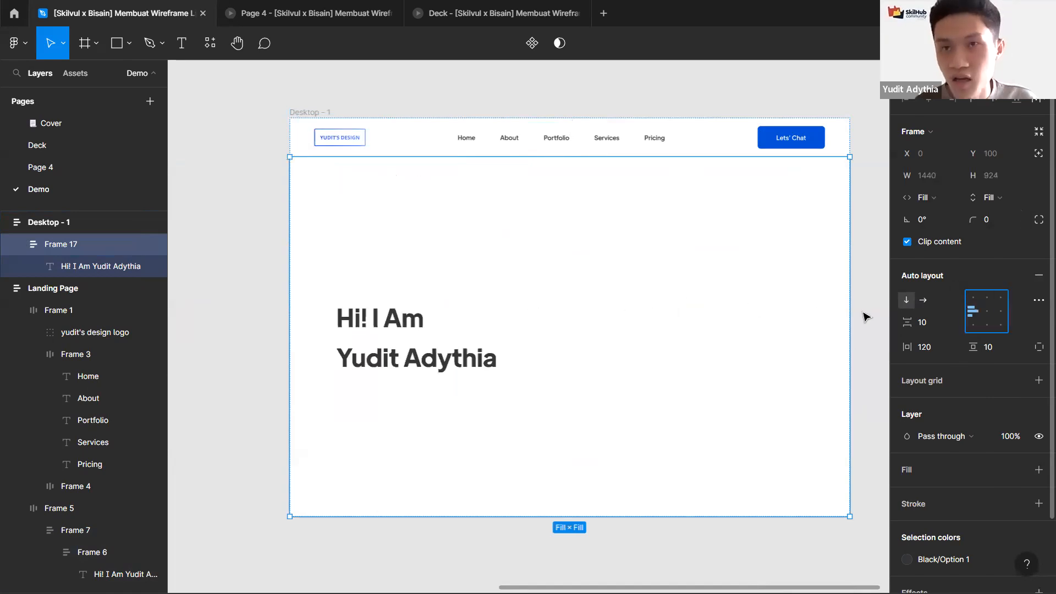
pyautogui.hotkey('ctrl', 'z')
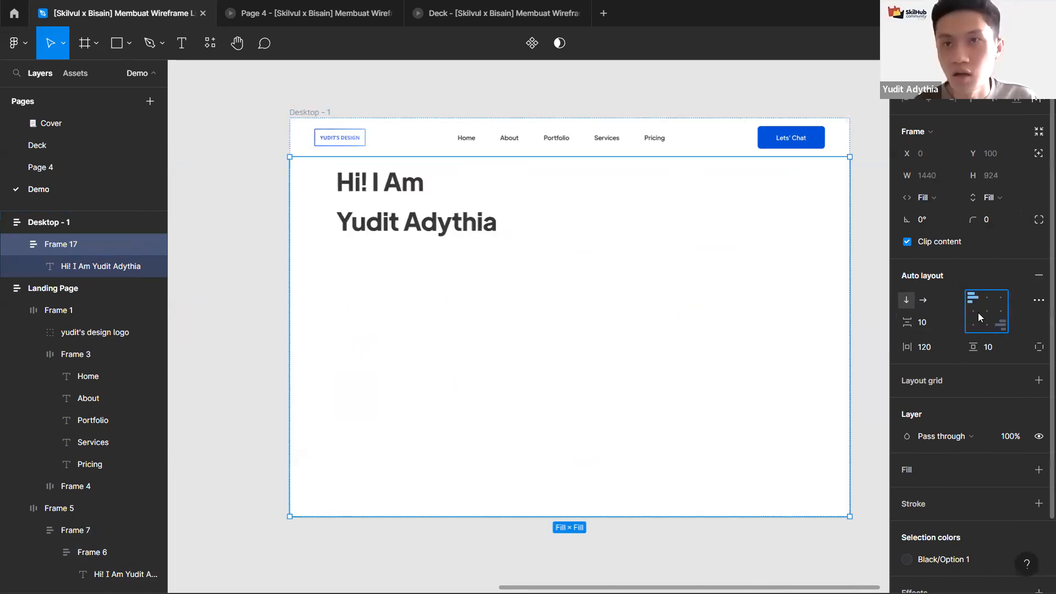
pyautogui.click(982, 314)
pyautogui.click(983, 323)
pyautogui.click(971, 312)
pyautogui.click(971, 323)
pyautogui.click(970, 313)
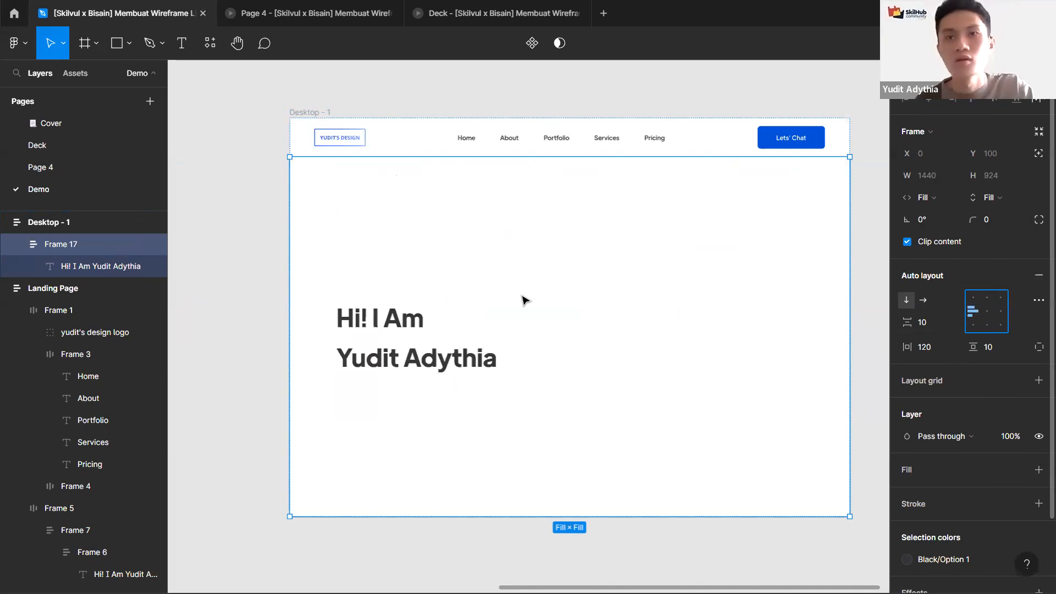
# Step: Copy the 'Designing user interfaces for over 3 years' description from the Landing Page into the section frame
pyautogui.click(273, 275)
pyautogui.hscroll(-6, 422, 276)
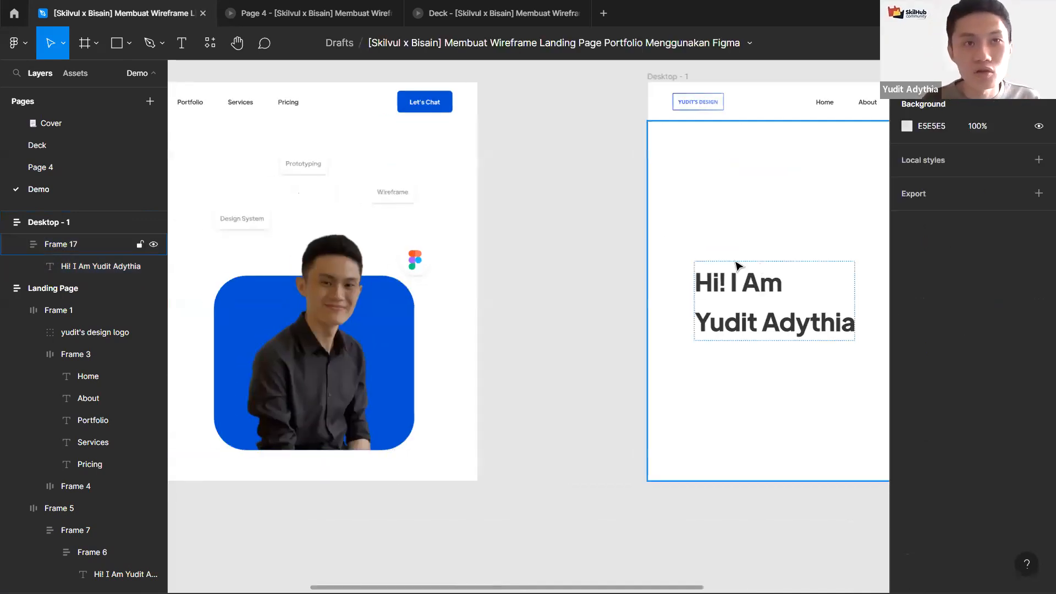
pyautogui.hscroll(-5, 422, 313)
pyautogui.keyDown('ctrl'); pyautogui.click(339, 306); pyautogui.keyUp('ctrl')
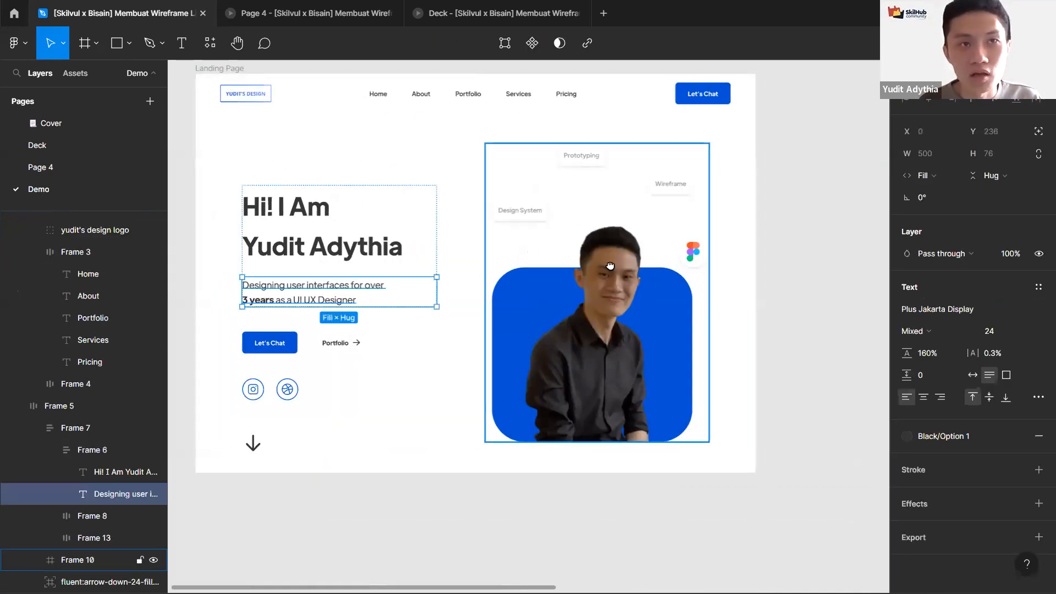
pyautogui.hscroll(6, 596, 286)
pyautogui.hscroll(2, 597, 279)
pyautogui.click(629, 267)
pyautogui.hotkey('ctrl', 'v')
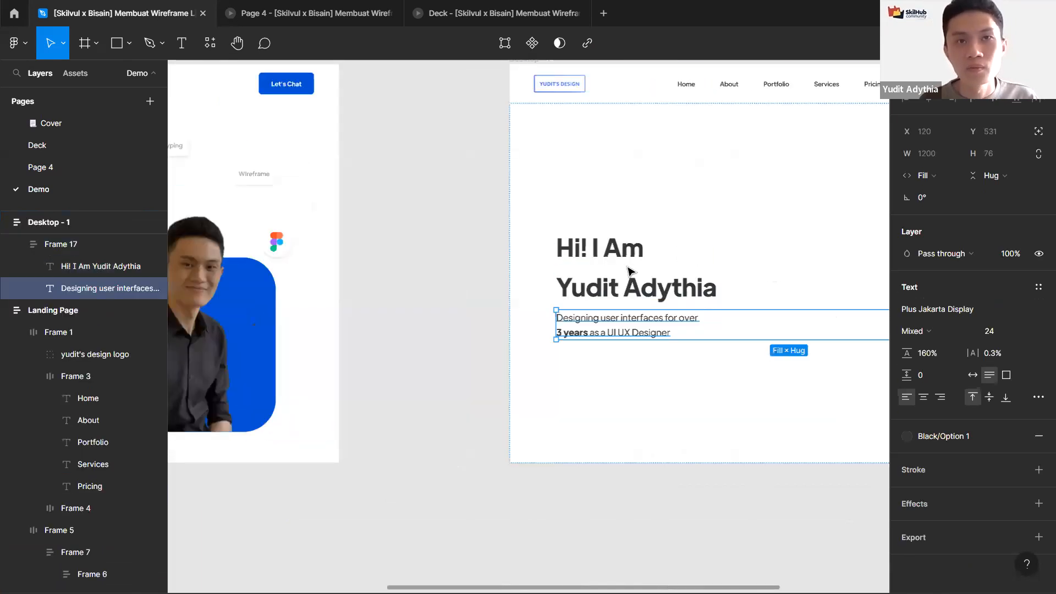
# Step: Inspect how the Landing Page hero groups and spaces its heading and description
pyautogui.scroll(-3, 629, 266)
pyautogui.moveTo(436, 310); pyautogui.dragTo(514, 304)
pyautogui.scroll(3, 325, 273)
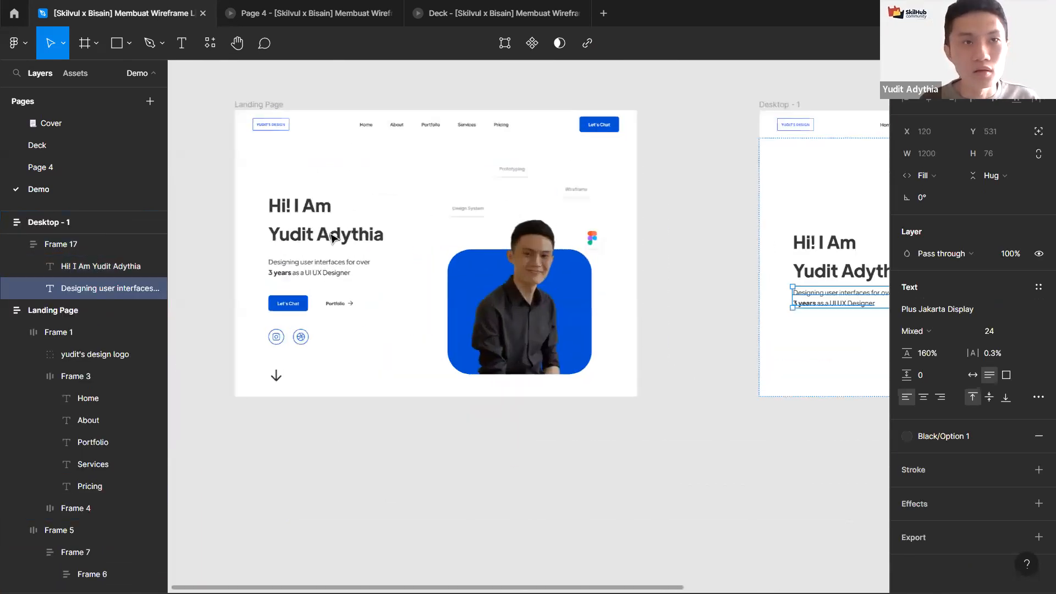
pyautogui.keyDown('ctrl'); pyautogui.click(330, 269); pyautogui.keyUp('ctrl')
pyautogui.press('alt')
pyautogui.hscroll(5, 378, 299)
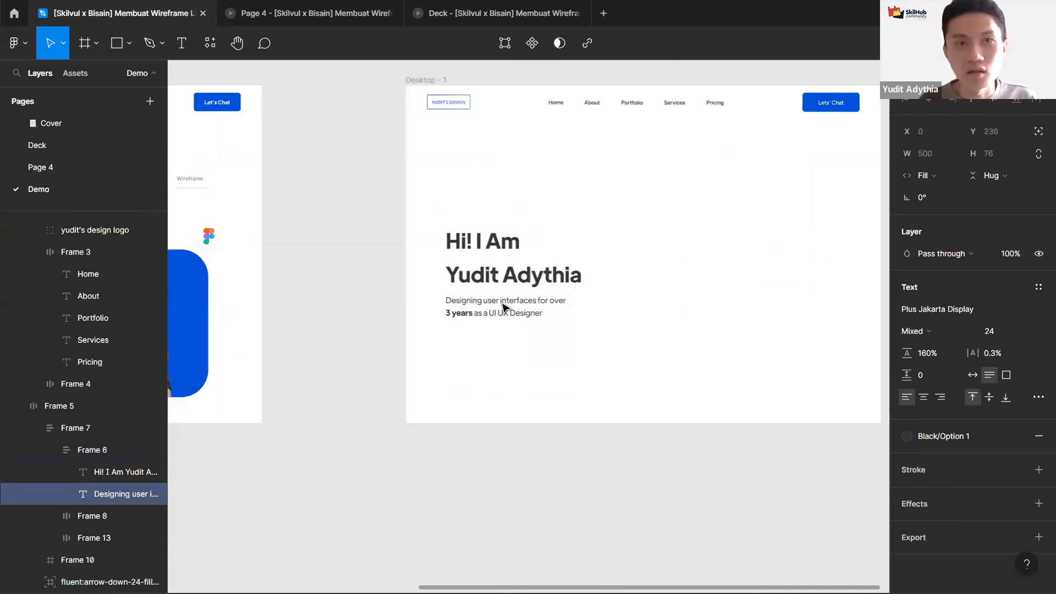
pyautogui.hscroll(-10, 579, 298)
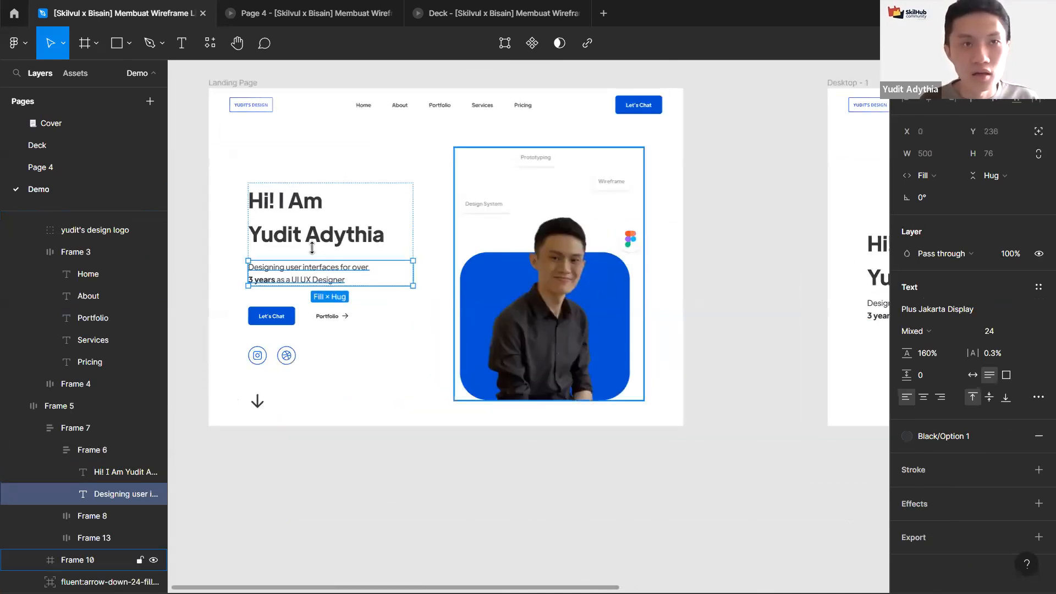
pyautogui.scroll(2, 280, 391)
pyautogui.scroll(3, 280, 390)
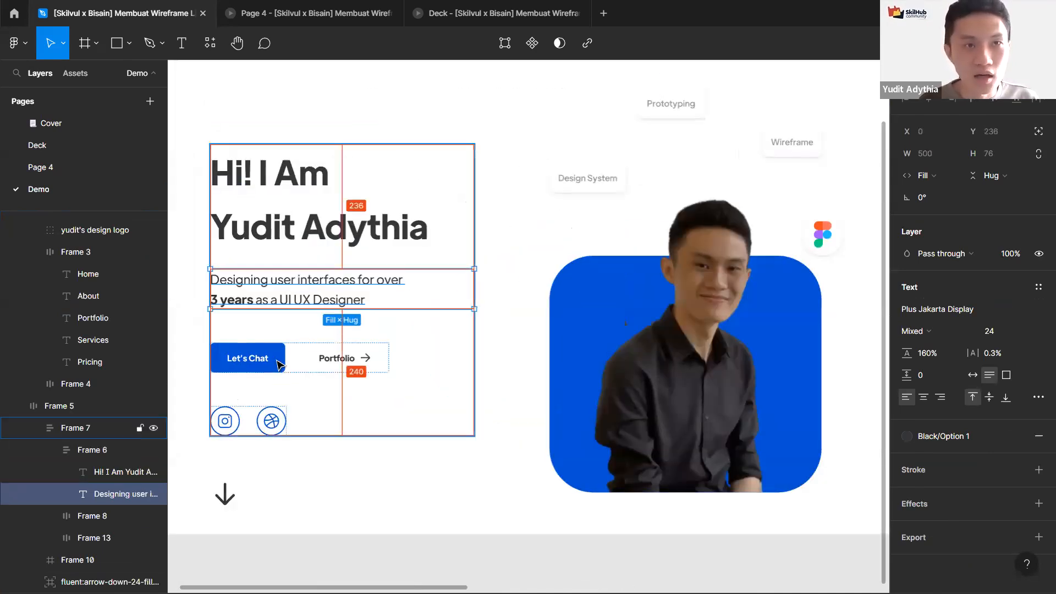
pyautogui.click(299, 357)
pyautogui.click(305, 294)
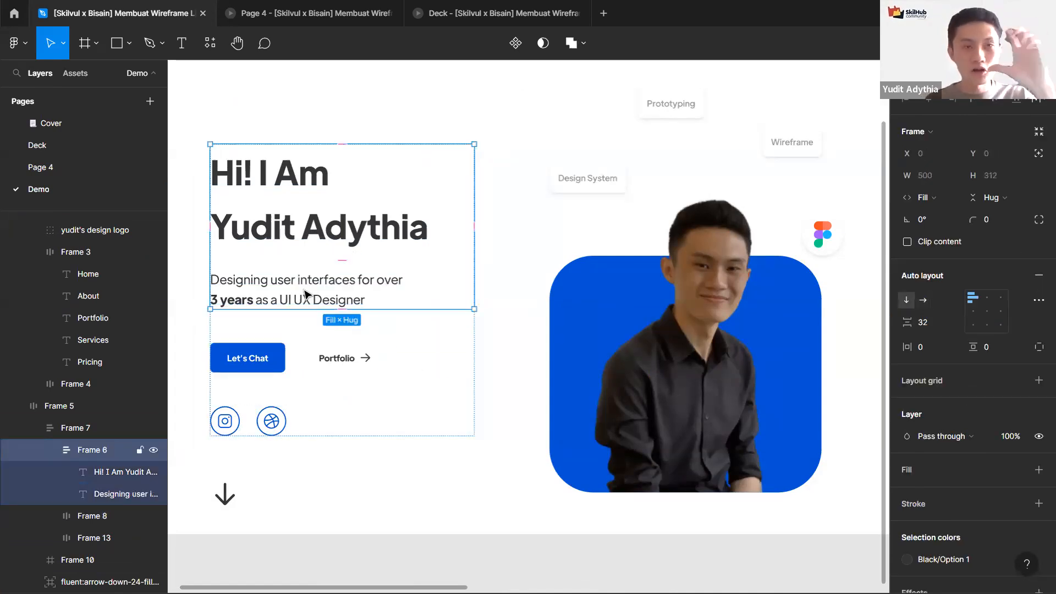
pyautogui.scroll(-2, 305, 294)
pyautogui.scroll(1, 302, 283)
pyautogui.click(308, 285)
pyautogui.scroll(-3, 388, 308)
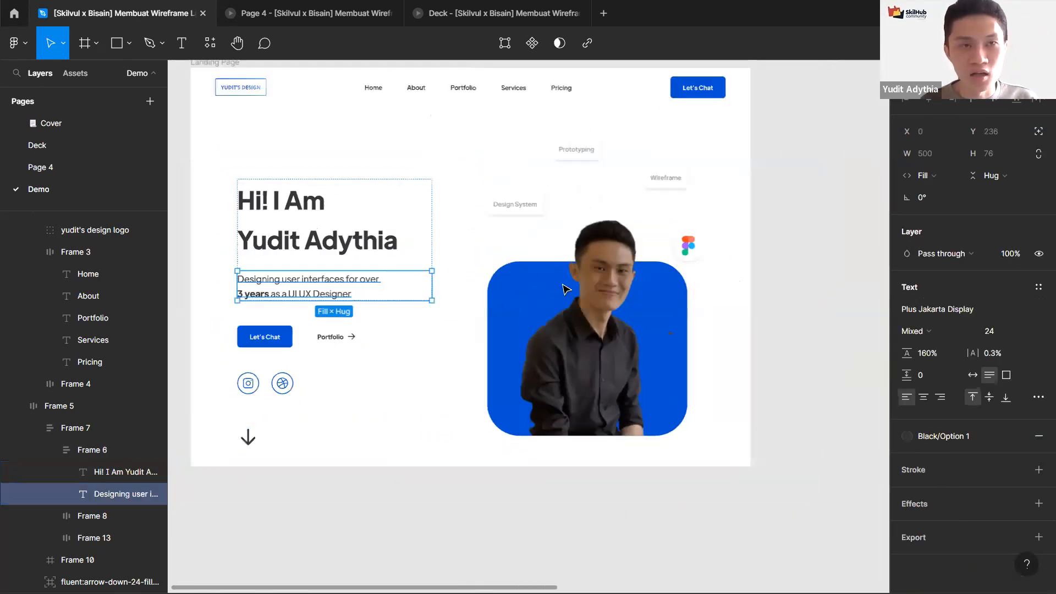
pyautogui.hscroll(3, 536, 290)
pyautogui.click(509, 290)
pyautogui.scroll(5, 509, 290)
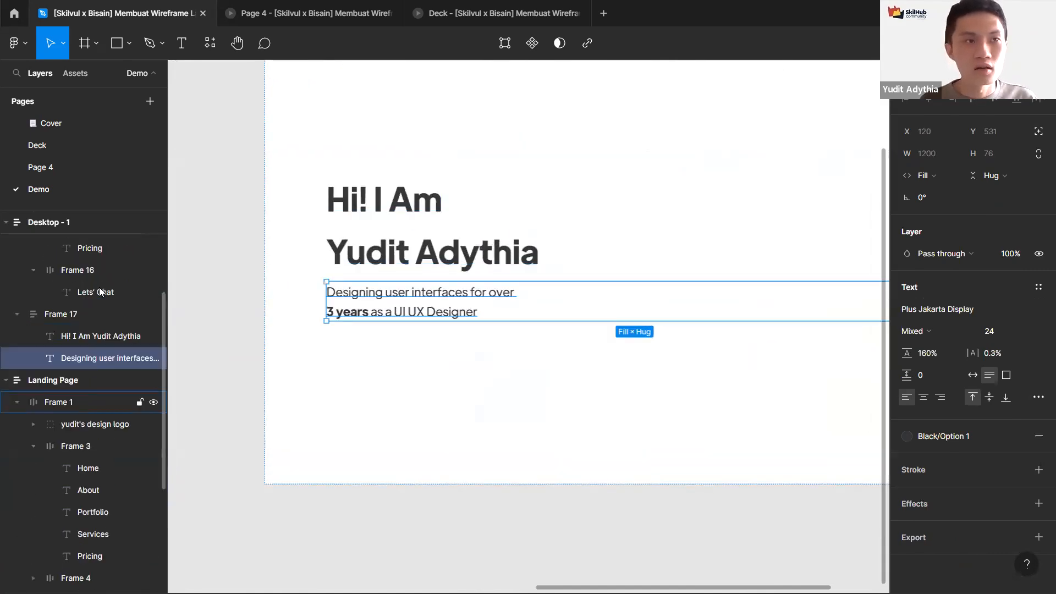
# Step: Wrap the heading and description in an auto layout frame with 32 spacing between items
pyautogui.click(81, 363)
pyautogui.keyDown('shift'); pyautogui.click(83, 379); pyautogui.keyUp('shift')
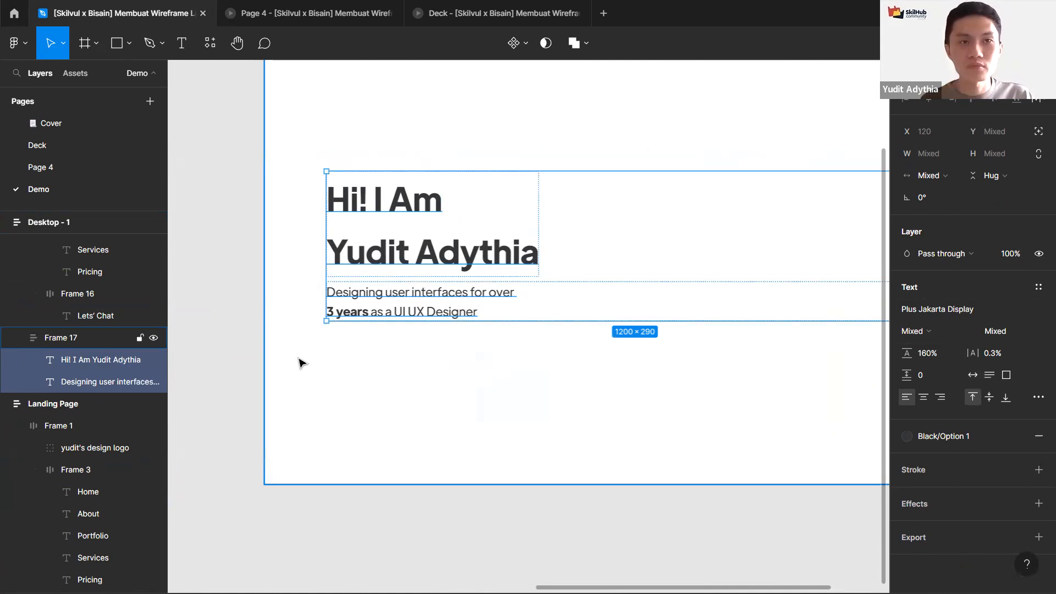
pyautogui.hotkey('shift', 'a')
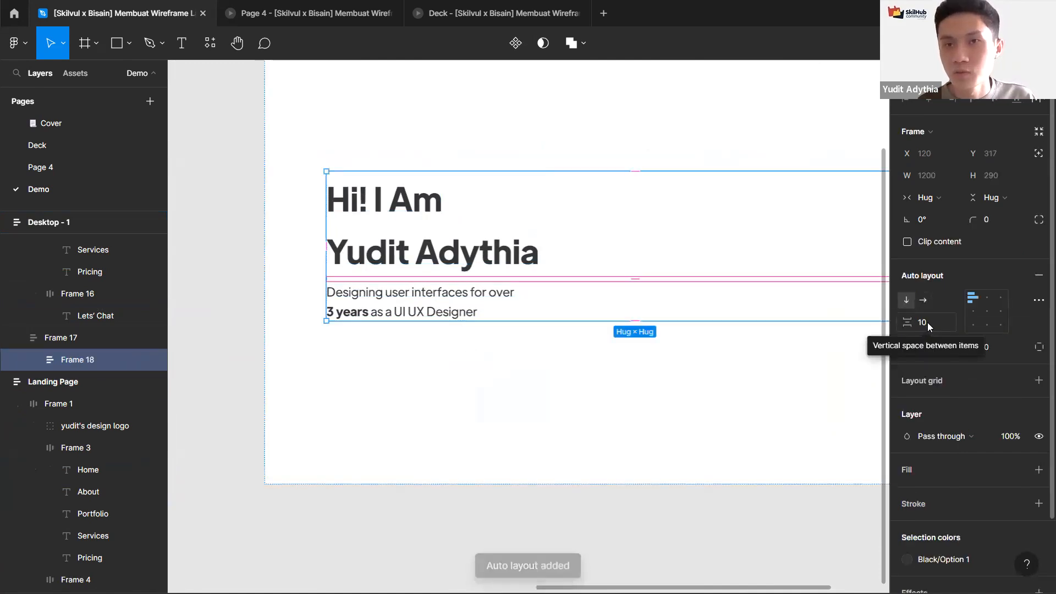
pyautogui.click(927, 323)
pyautogui.write('32')
pyautogui.press('Return')
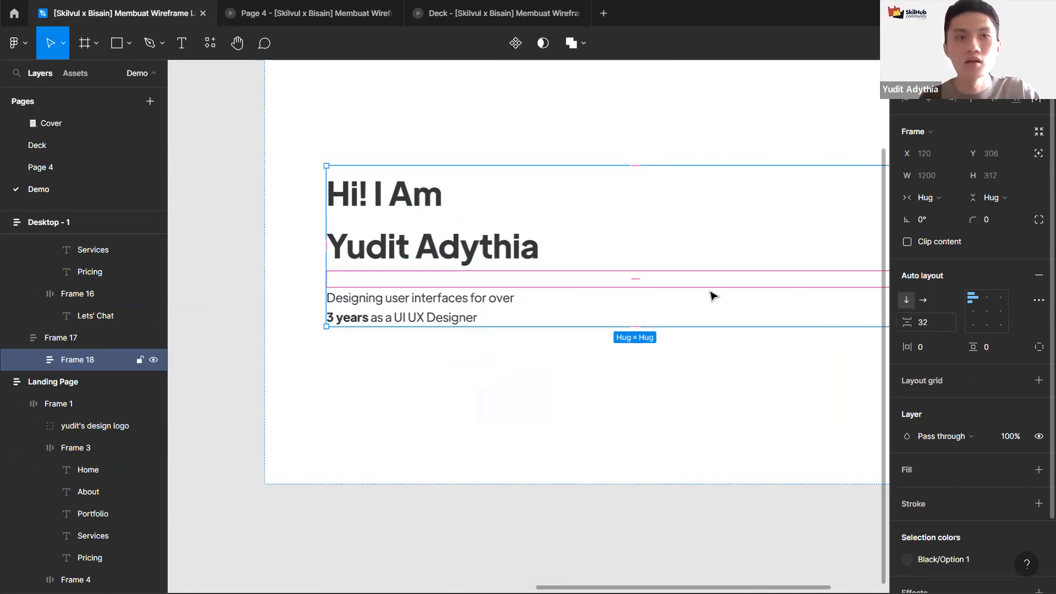
# Step: Copy the Let's Chat button into the section frame below the text group
pyautogui.click(479, 302)
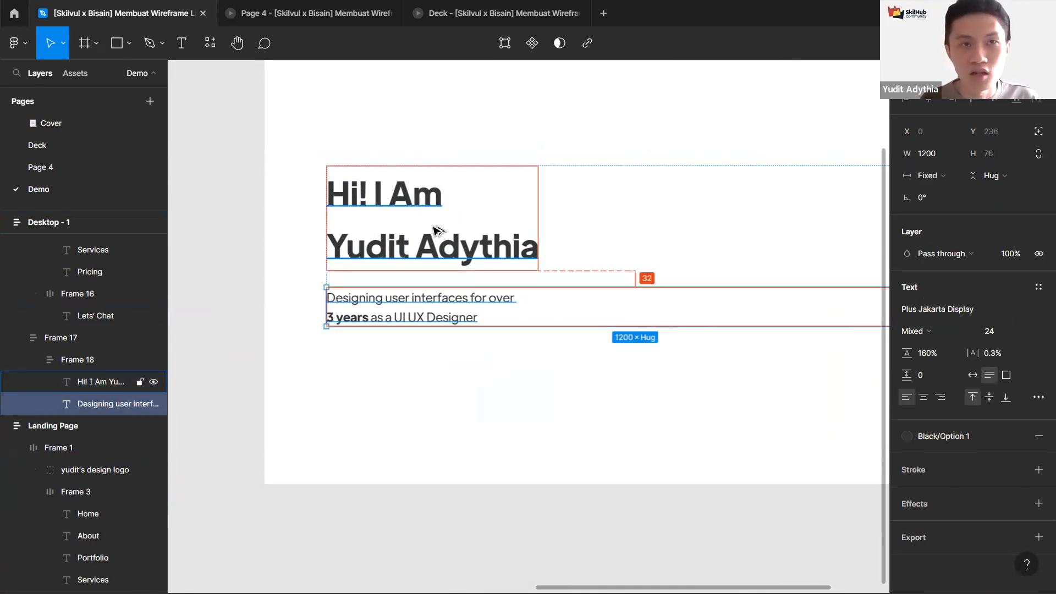
pyautogui.scroll(-4, 432, 226)
pyautogui.moveTo(341, 355); pyautogui.dragTo(398, 382)
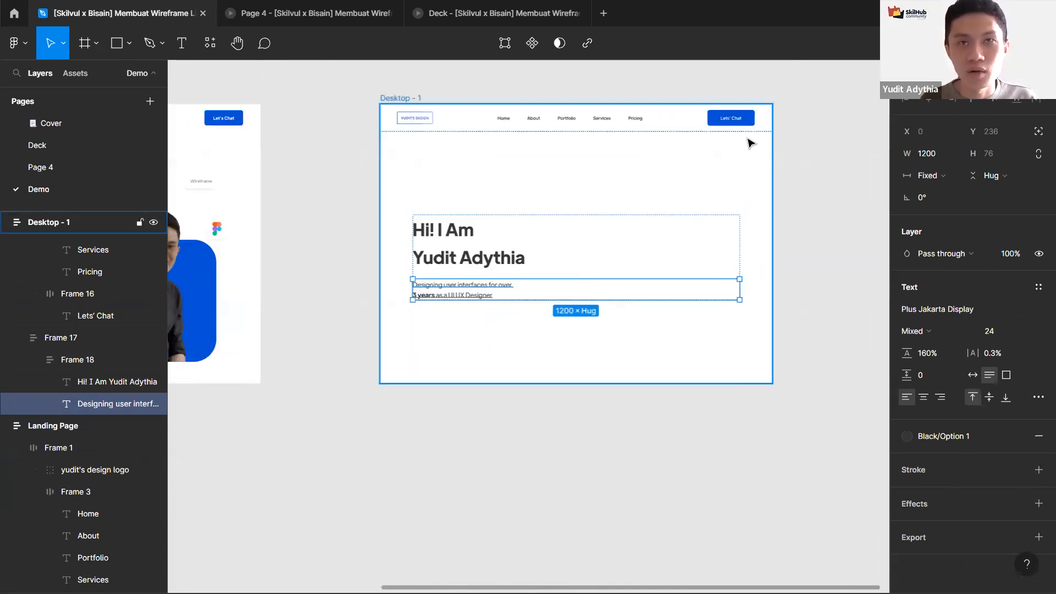
pyautogui.scroll(3, 750, 144)
pyautogui.click(725, 108)
pyautogui.click(389, 227)
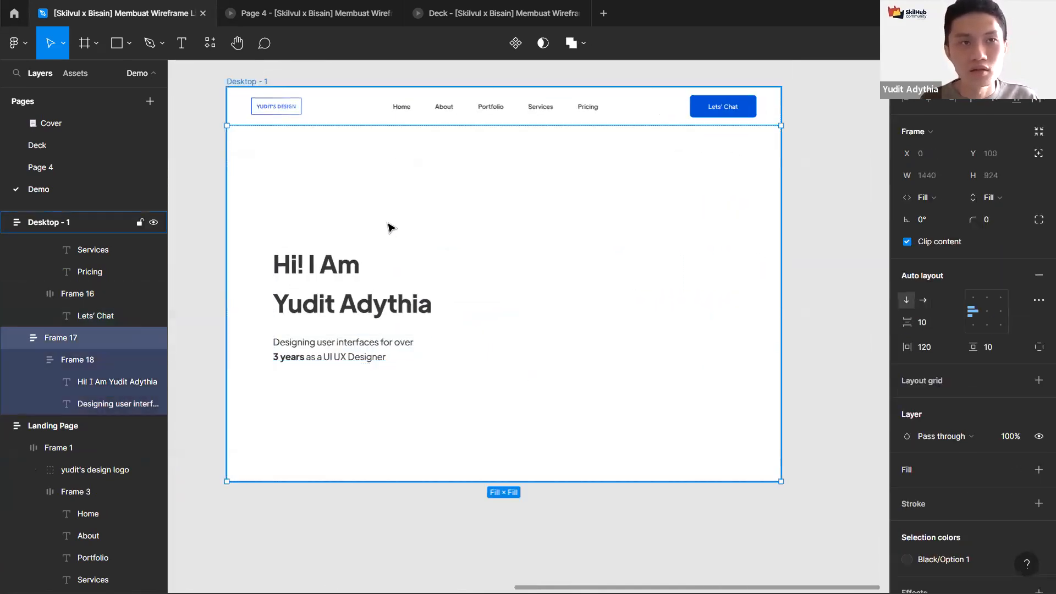
pyautogui.hotkey('ctrl', 'v')
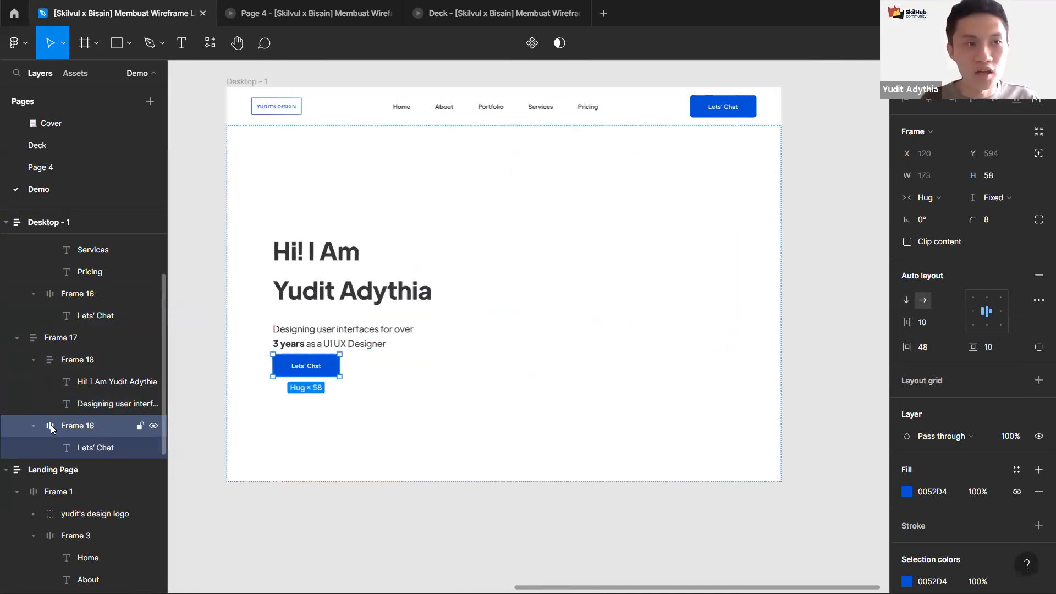
pyautogui.click(29, 360)
pyautogui.click(32, 359)
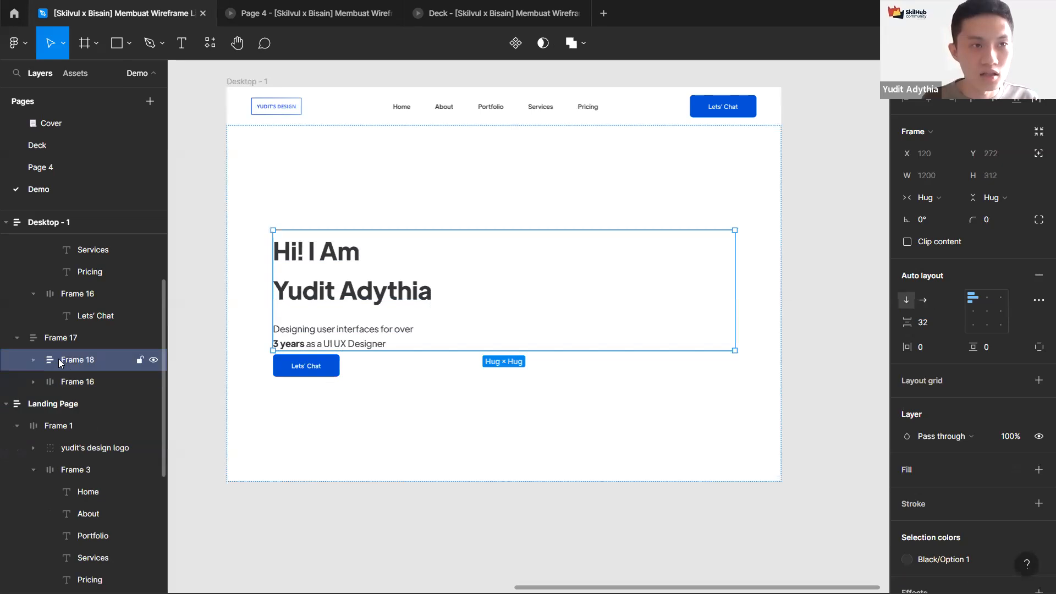
# Step: Wrap the text group and Let's Chat button in a vertical auto layout frame with 64 spacing
pyautogui.keyDown('shift'); pyautogui.click(68, 382); pyautogui.keyUp('shift')
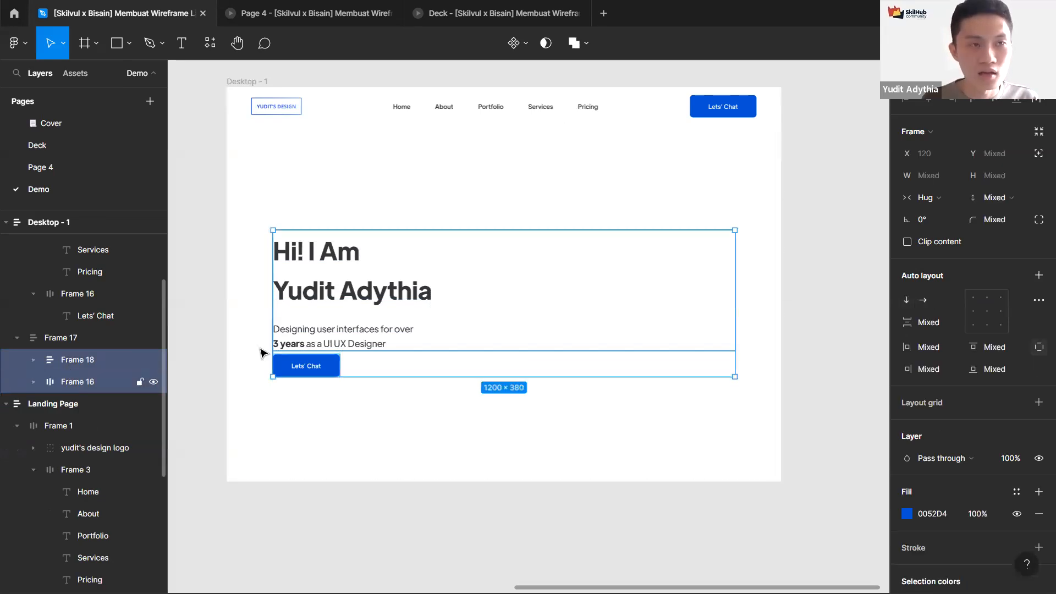
pyautogui.hotkey('shift', 'a')
pyautogui.click(933, 322)
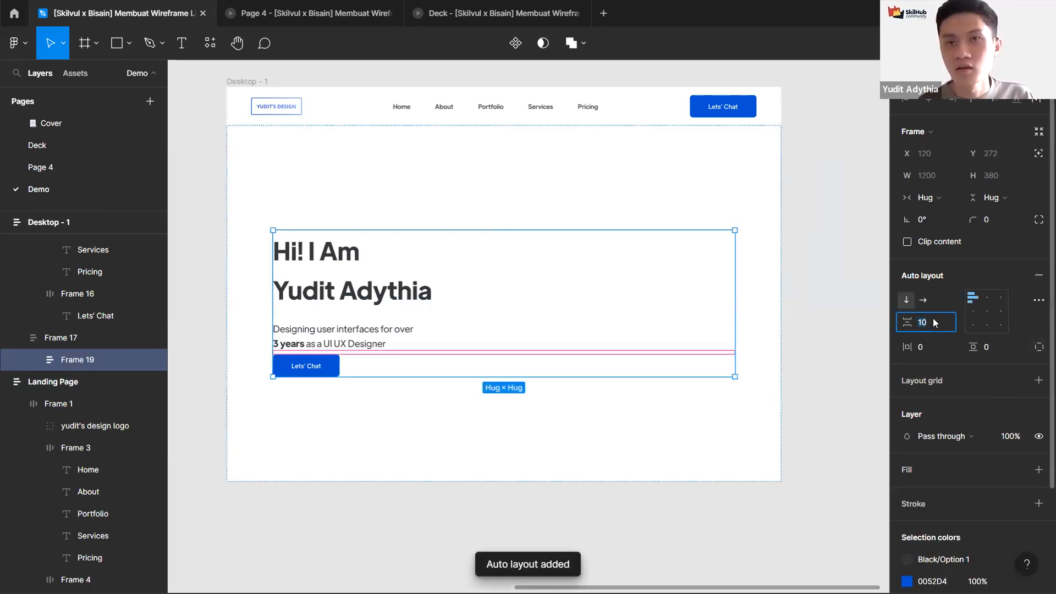
pyautogui.write('64')
pyautogui.press('Return')
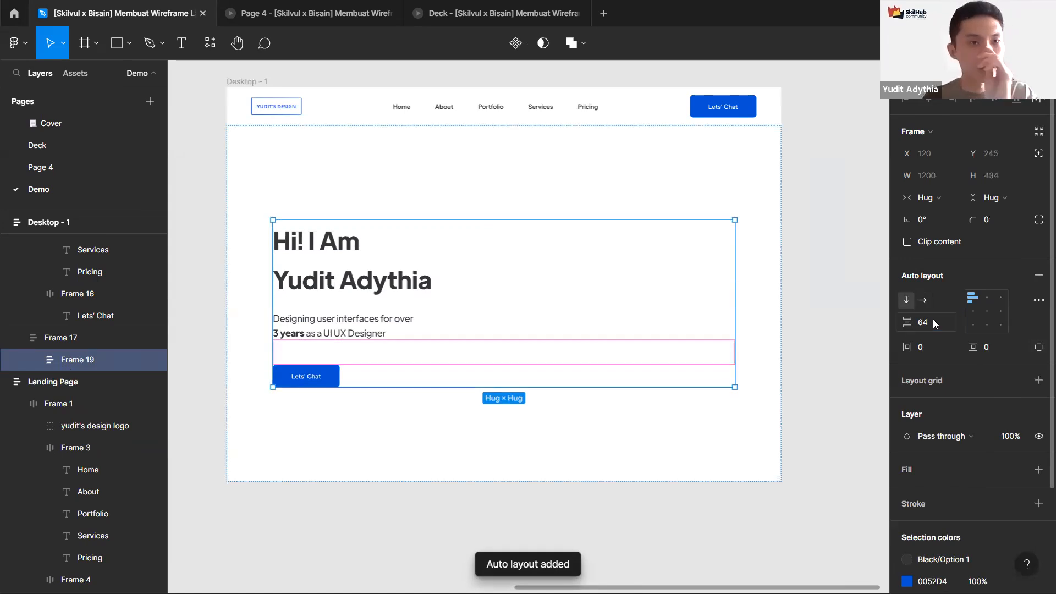
# Step: Copy the Portfolio link button from the Landing Page hero into the new content frame in Desktop - 1
pyautogui.click(806, 273)
pyautogui.scroll(-2, 806, 274)
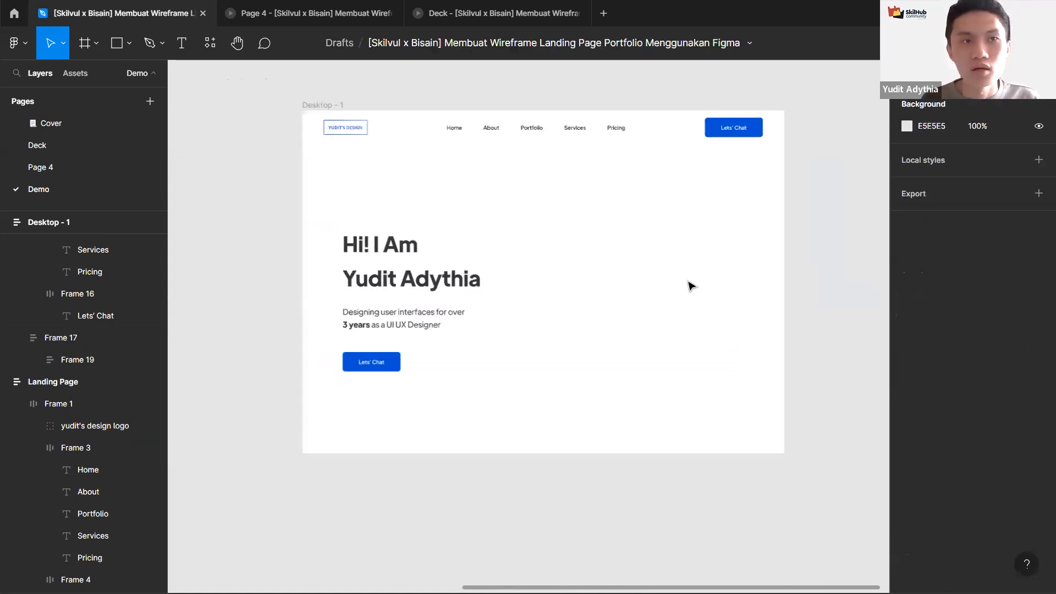
pyautogui.scroll(-3, 804, 272)
pyautogui.moveTo(448, 381); pyautogui.dragTo(499, 396)
pyautogui.scroll(2, 372, 360)
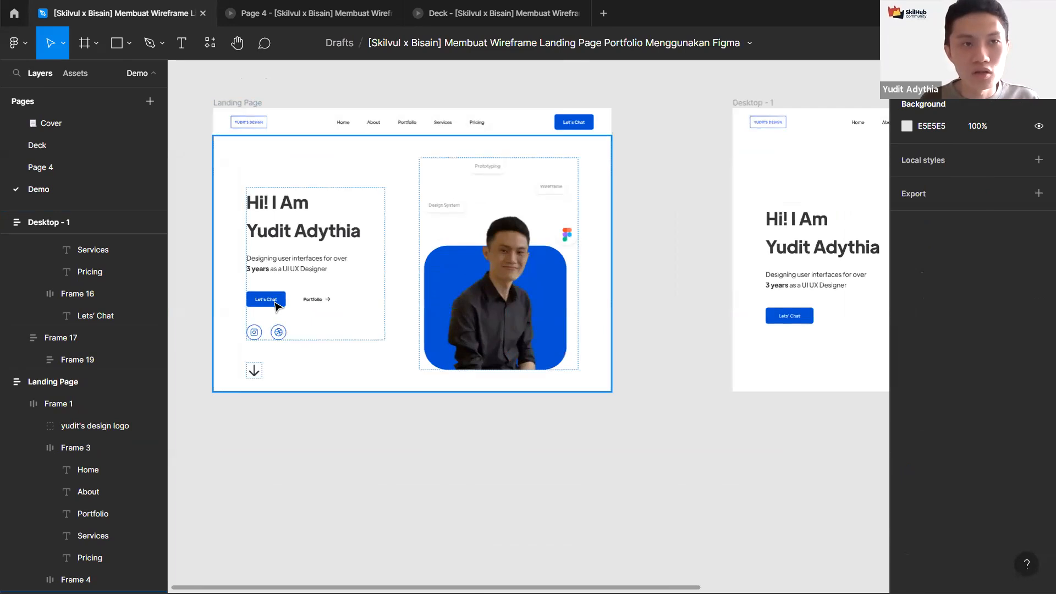
pyautogui.click(277, 306)
pyautogui.click(276, 306)
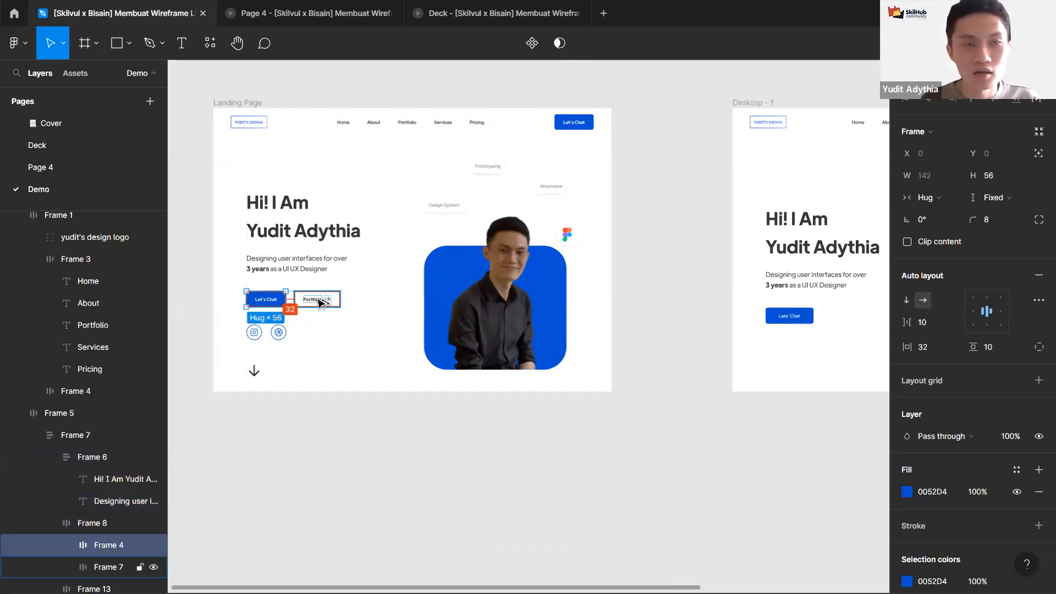
pyautogui.click(306, 303)
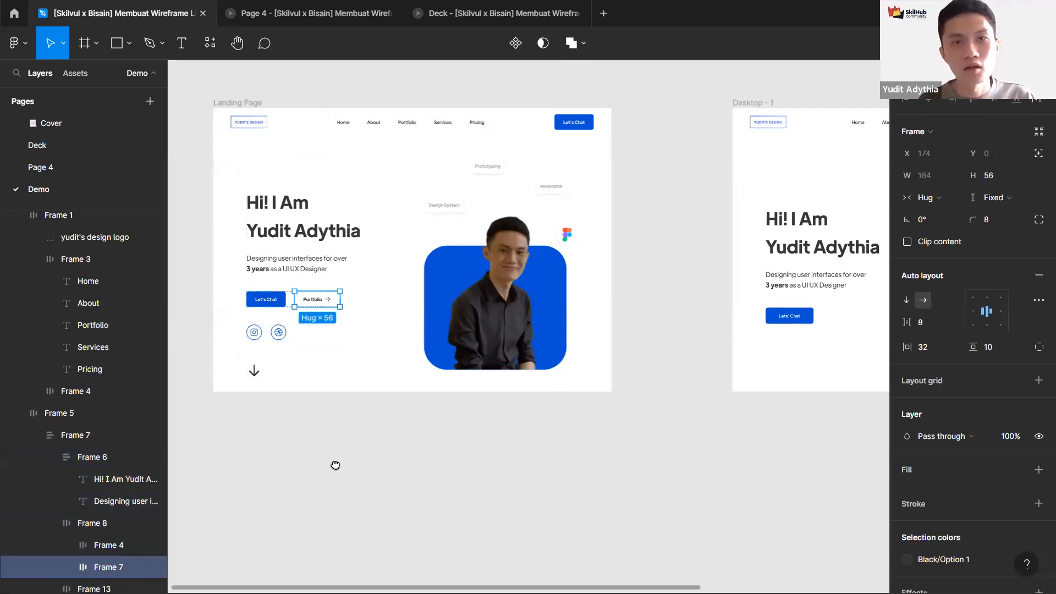
pyautogui.moveTo(335, 465); pyautogui.dragTo(191, 467)
pyautogui.click(665, 294)
pyautogui.hscroll(6, 326, 273)
pyautogui.click(455, 261)
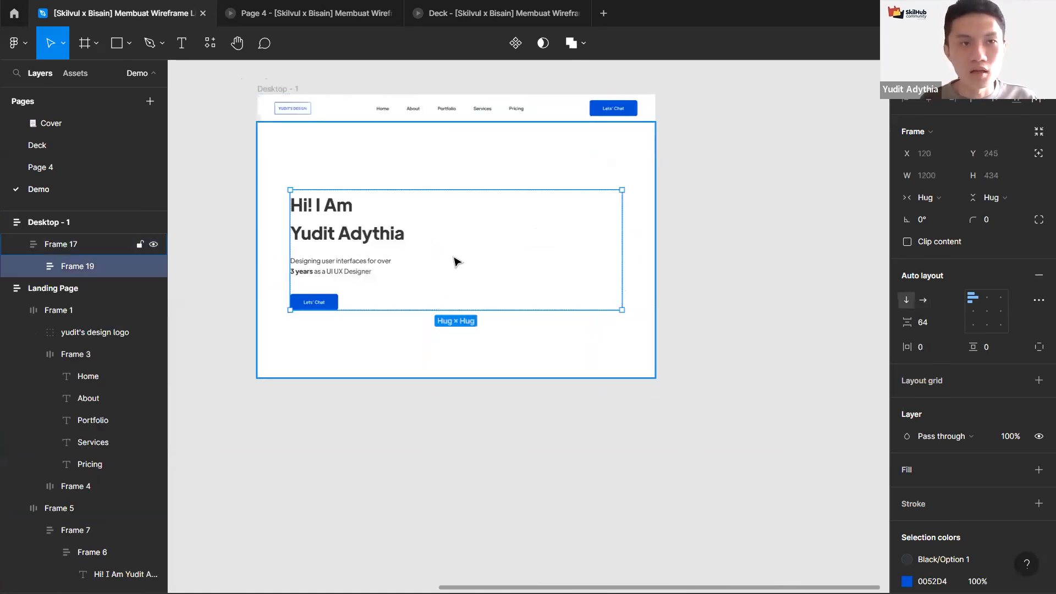
pyautogui.hotkey('ctrl', 'v')
pyautogui.scroll(5, 311, 286)
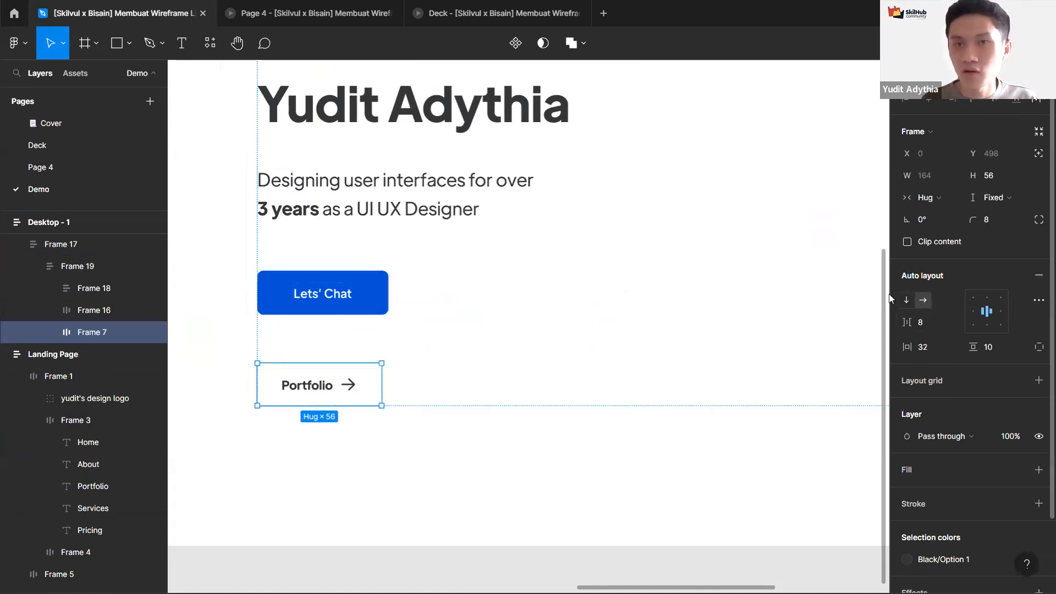
# Step: Wrap the Let's Chat and Portfolio buttons in a horizontal auto layout frame aligned left-center
pyautogui.keyDown('shift'); pyautogui.click(335, 287); pyautogui.keyUp('shift')
pyautogui.hotkey('shift', 'a')
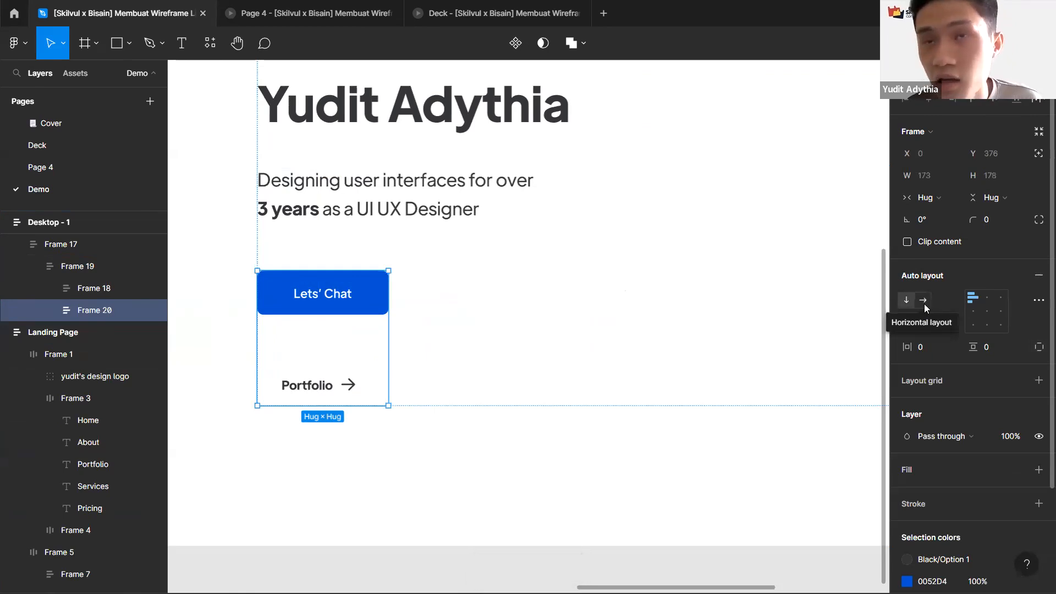
pyautogui.click(923, 301)
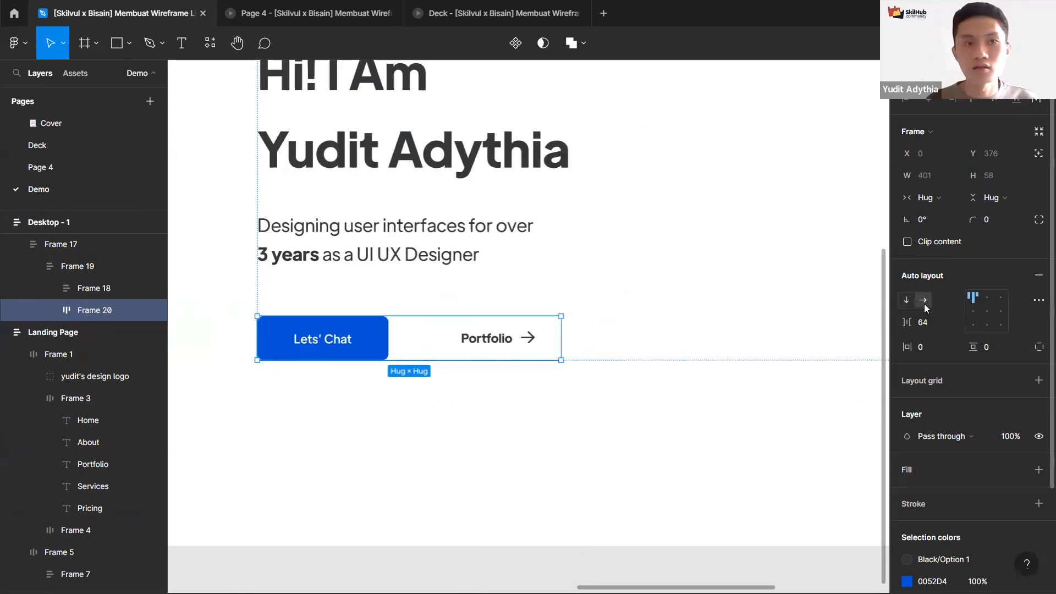
pyautogui.click(974, 313)
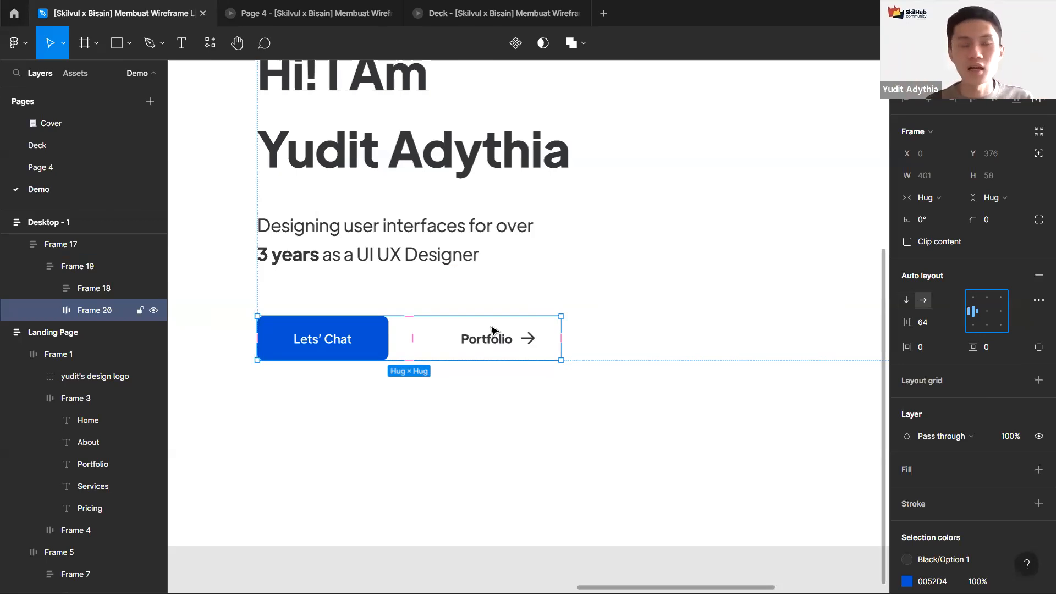
# Step: Copy the Instagram and Dribbble icon row from the Landing Page into the content frame below the buttons
pyautogui.scroll(-6, 491, 330)
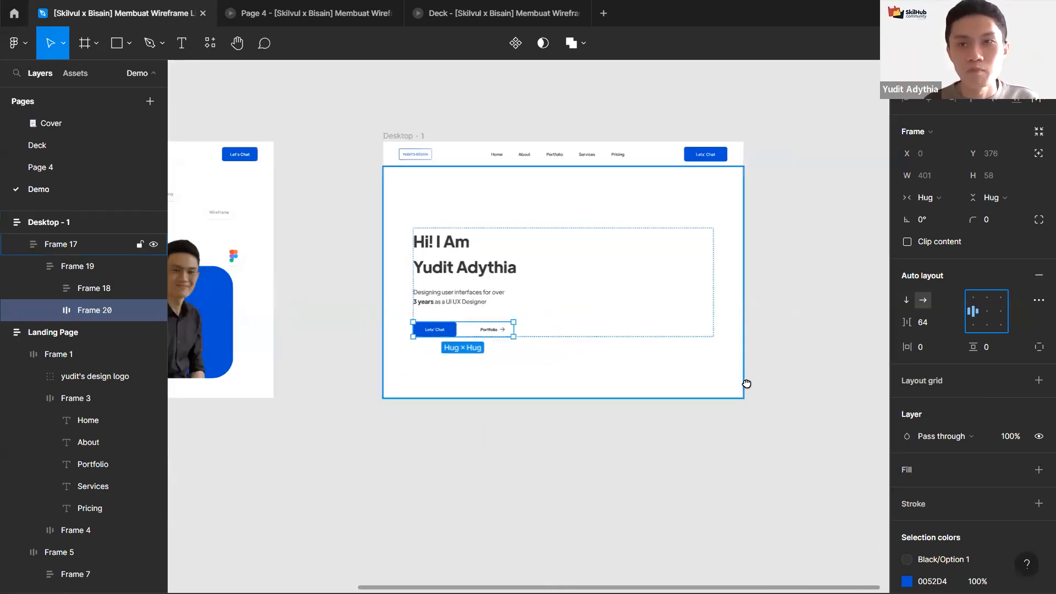
pyautogui.hscroll(-2, 399, 453)
pyautogui.hscroll(-5, 399, 453)
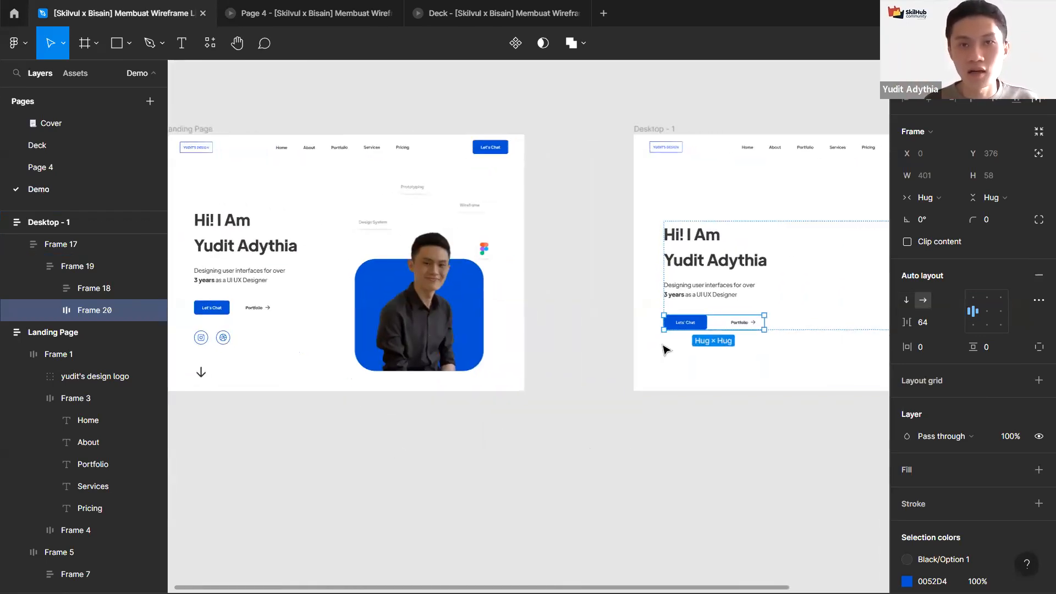
pyautogui.click(212, 307)
pyautogui.doubleClick(211, 307)
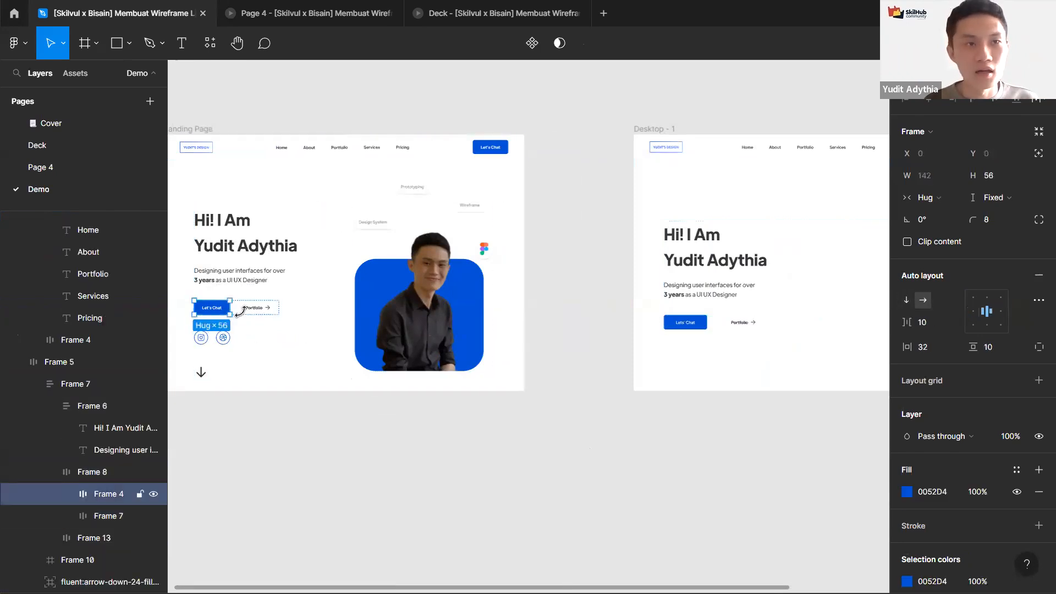
pyautogui.click(202, 342)
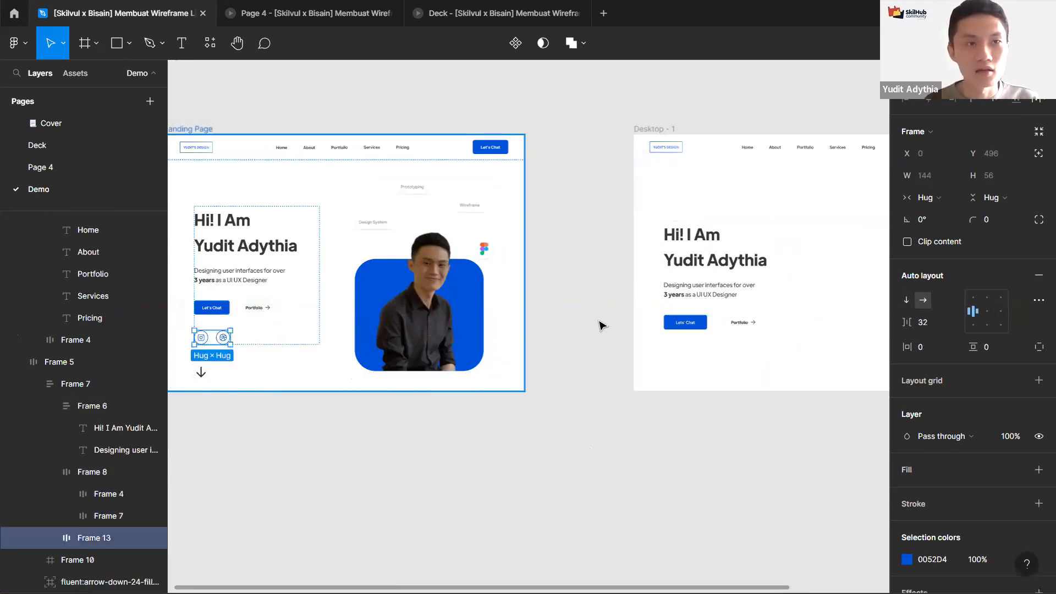
pyautogui.click(683, 323)
pyautogui.hotkey('ctrl', 'v')
# Step: Inspect the Landing Page hero frame and its image frame to compare the layout
pyautogui.hscroll(2, 668, 322)
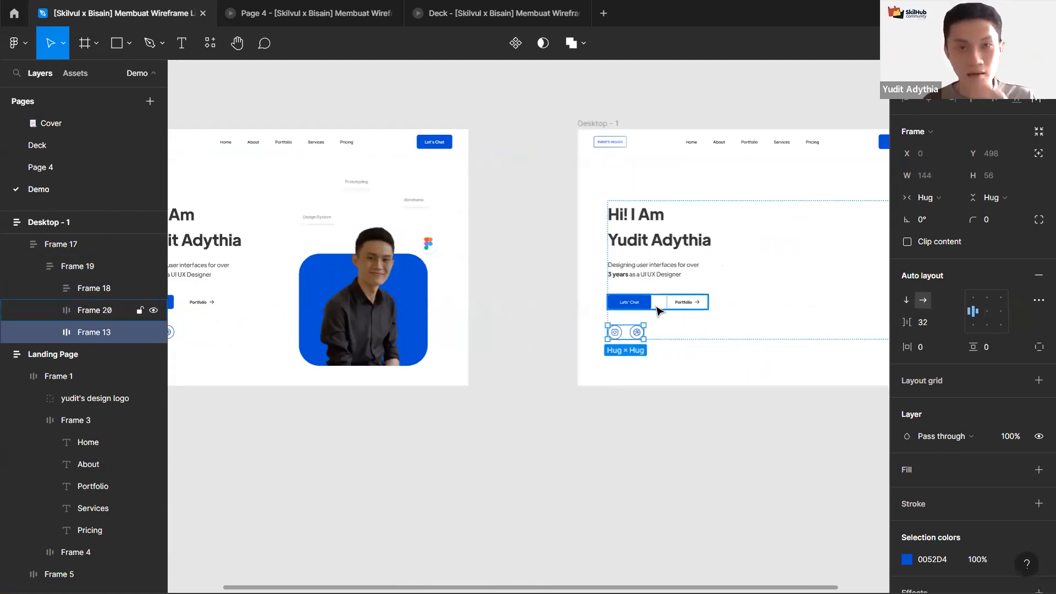
pyautogui.scroll(10, 632, 289)
pyautogui.scroll(-2, 629, 285)
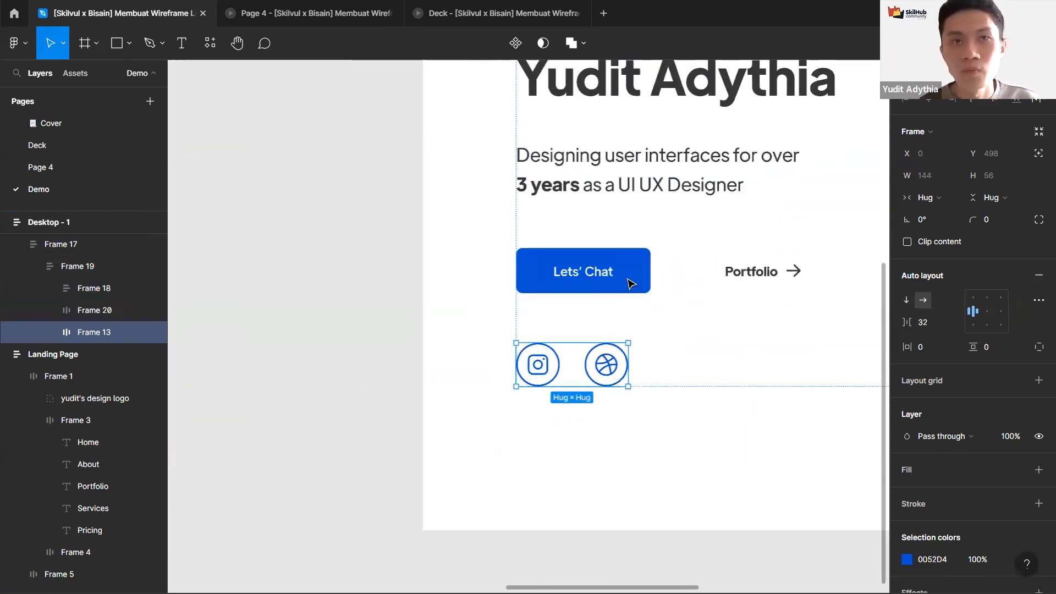
pyautogui.click(629, 285)
pyautogui.scroll(-6, 637, 168)
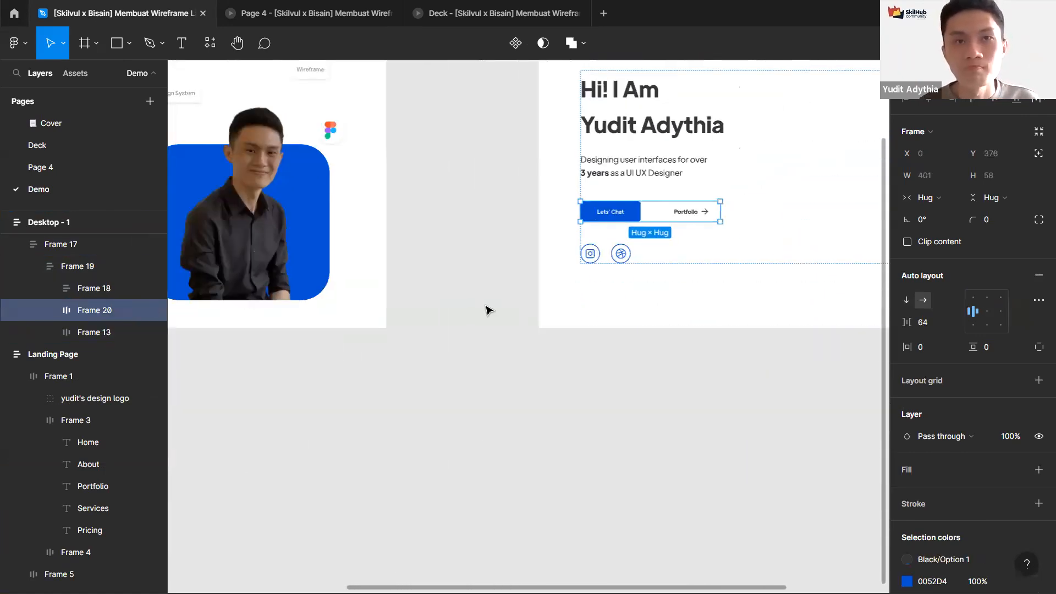
pyautogui.click(512, 311)
pyautogui.hotkey('shift', '1')
pyautogui.click(380, 330)
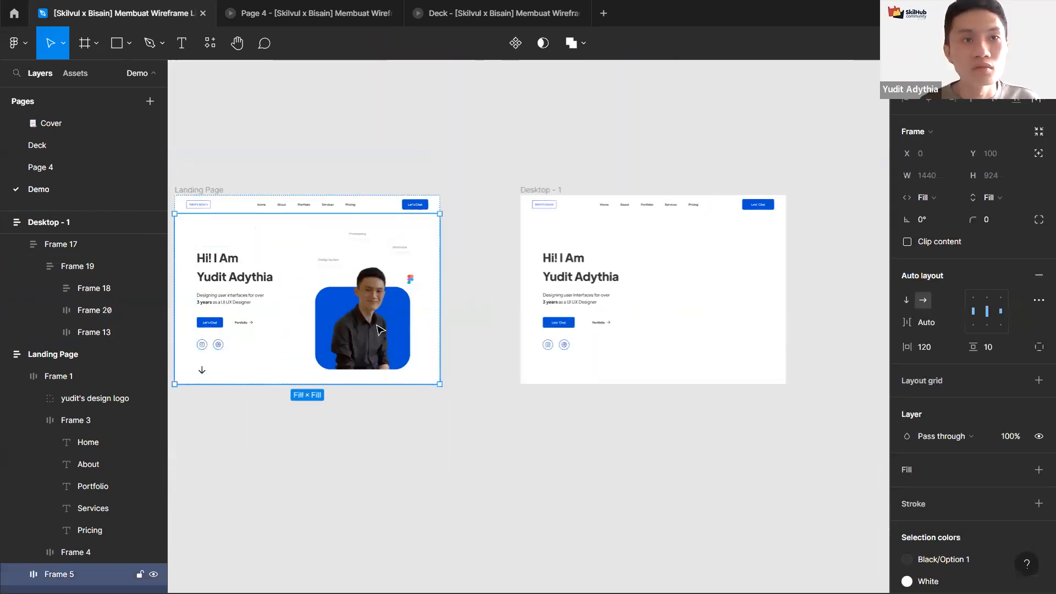
pyautogui.click(358, 266)
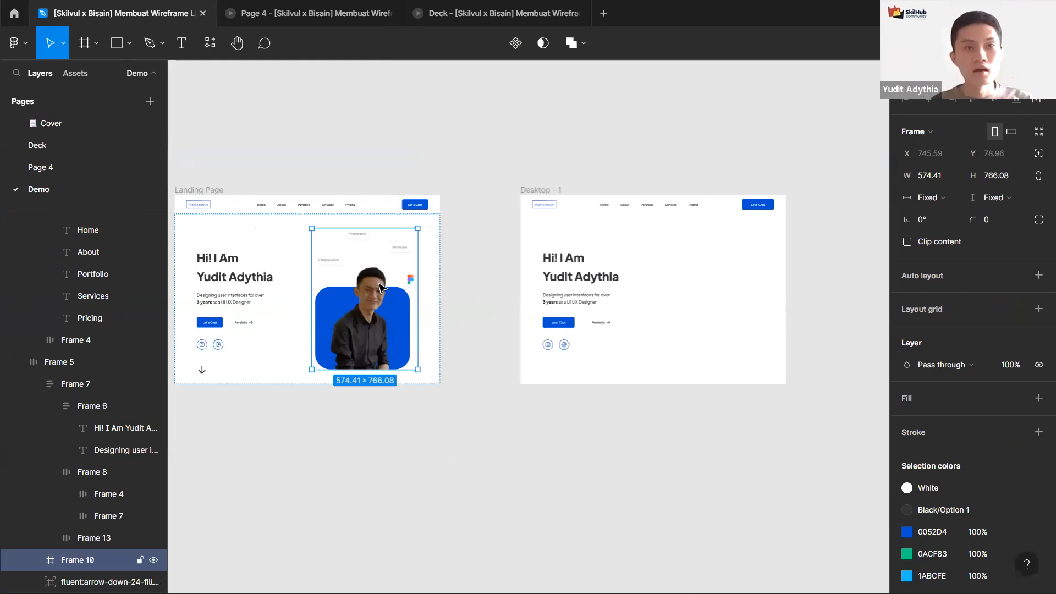
# Step: Draw a placeholder rectangle inside the hero section frame and switch that frame to horizontal auto layout
pyautogui.scroll(3, 542, 297)
pyautogui.click(553, 284)
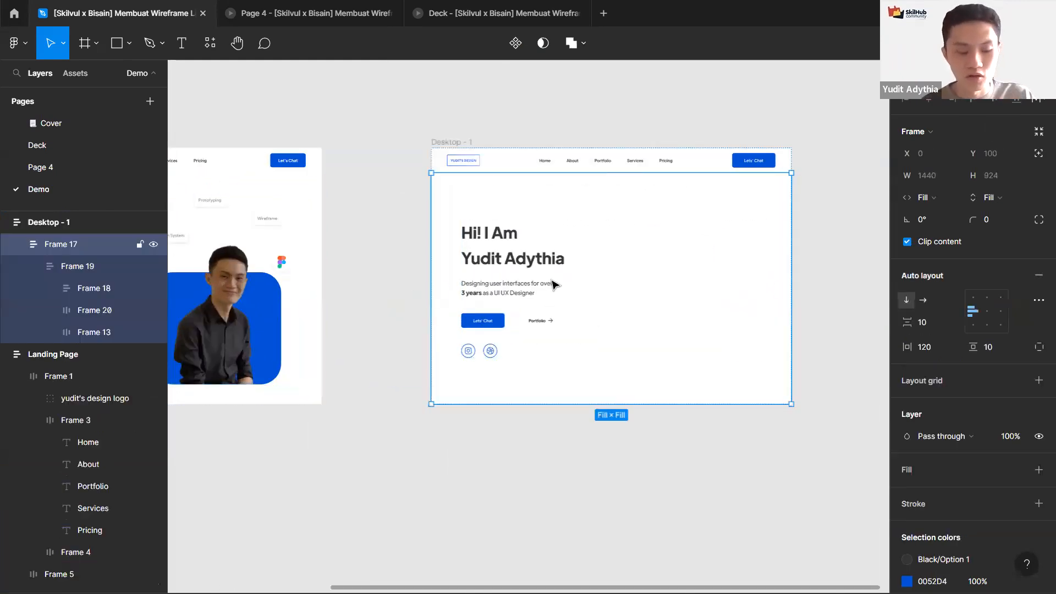
pyautogui.press('r')
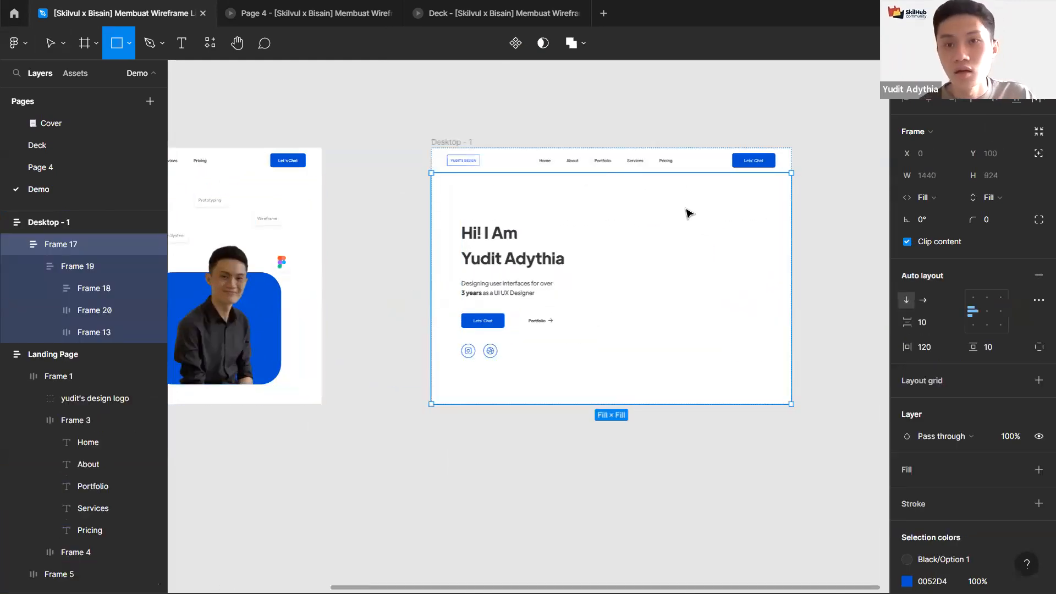
pyautogui.moveTo(689, 213); pyautogui.dragTo(788, 346)
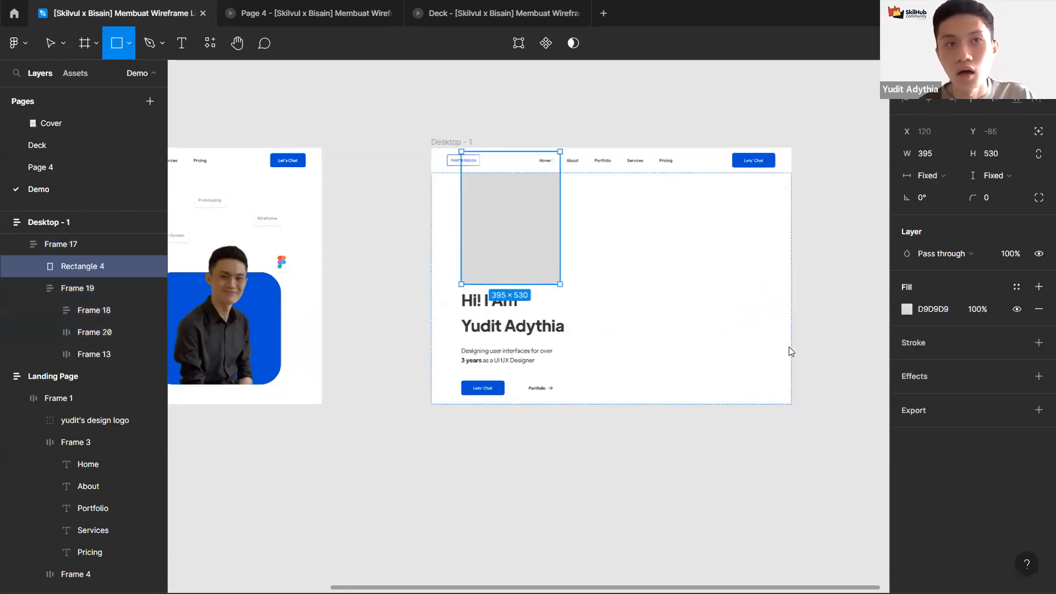
pyautogui.moveTo(737, 291)
pyautogui.mouseDown()
pyautogui.moveTo(740, 281)
pyautogui.moveTo(760, 284)
pyautogui.mouseUp()
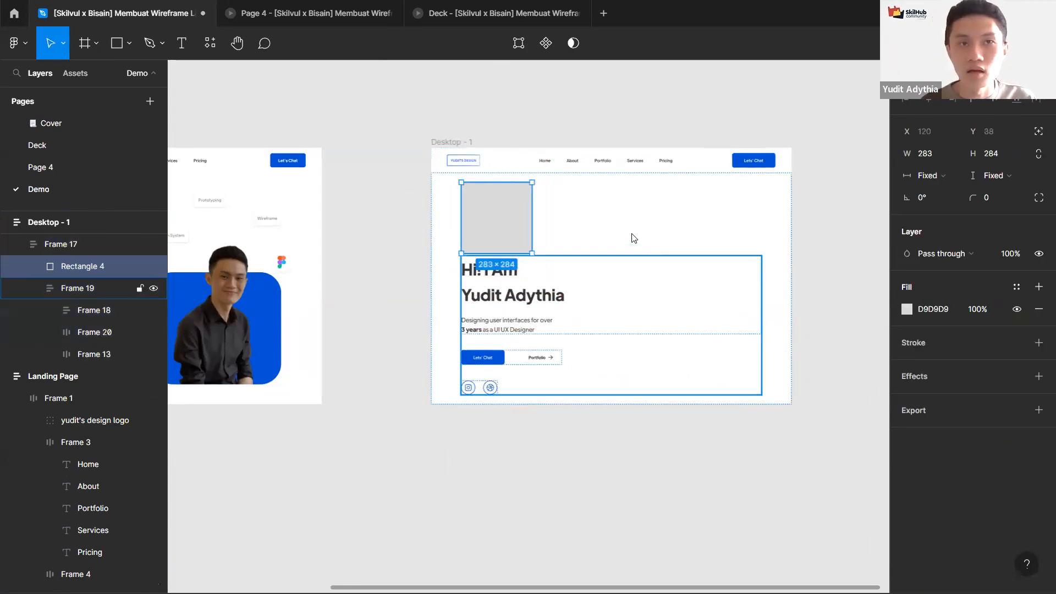
pyautogui.press('Escape')
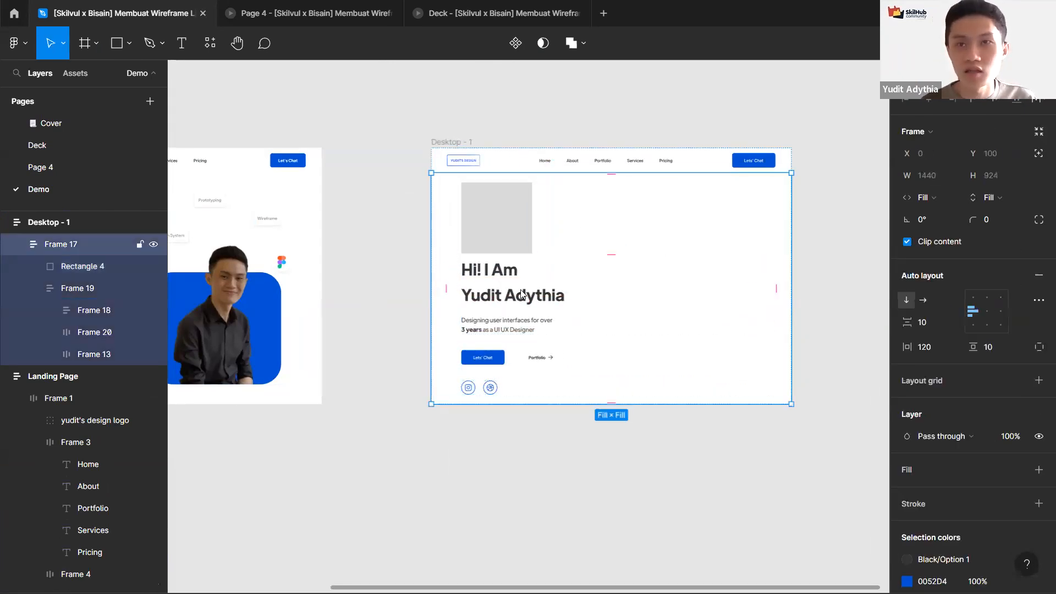
pyautogui.click(924, 301)
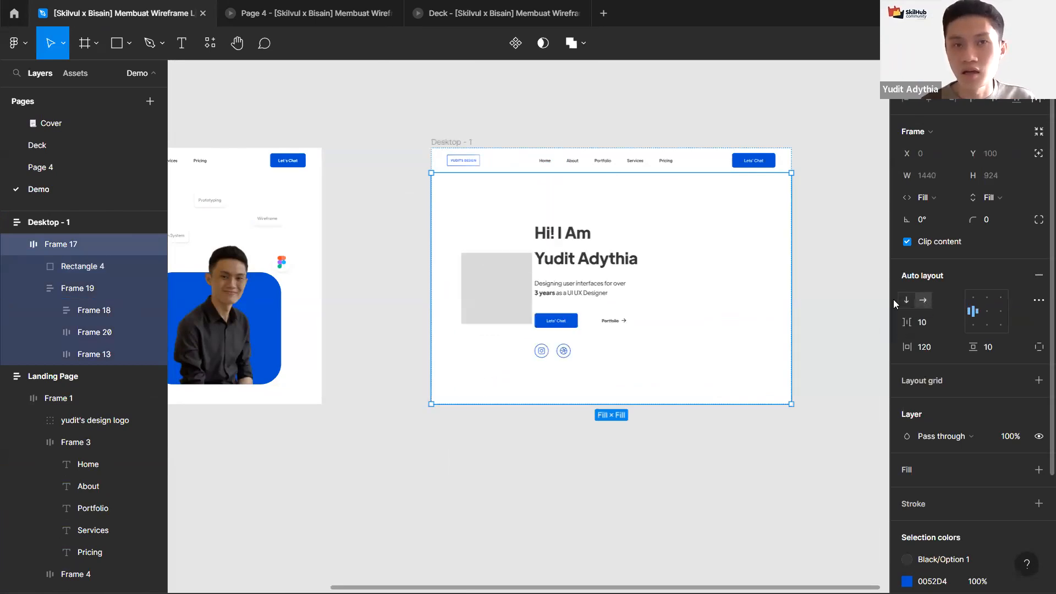
# Step: Move the text content frame before the rectangle and set its width to Fill container
pyautogui.doubleClick(599, 290)
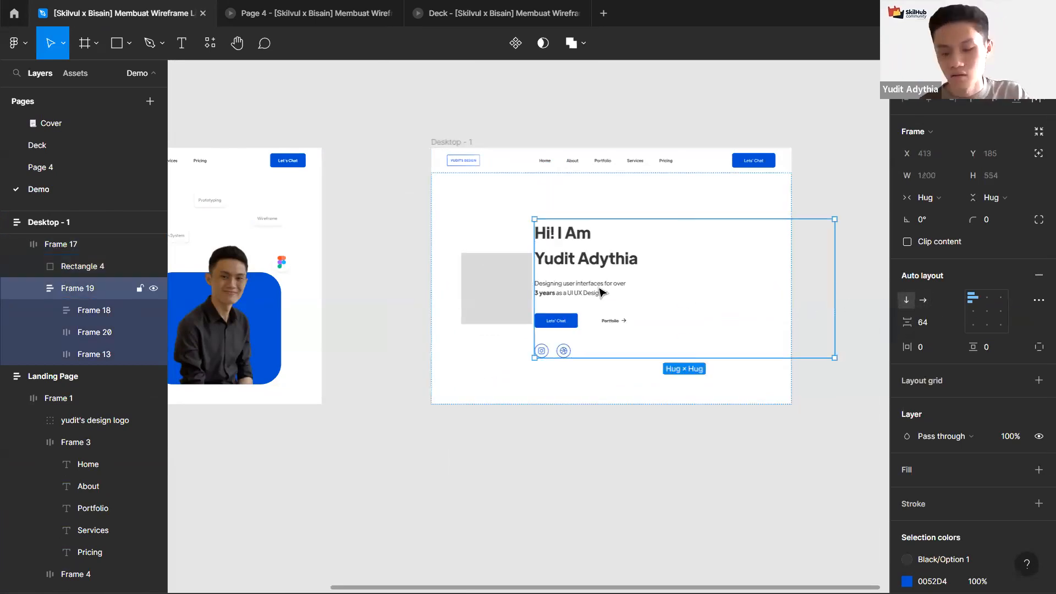
pyautogui.press('Left')
pyautogui.click(926, 196)
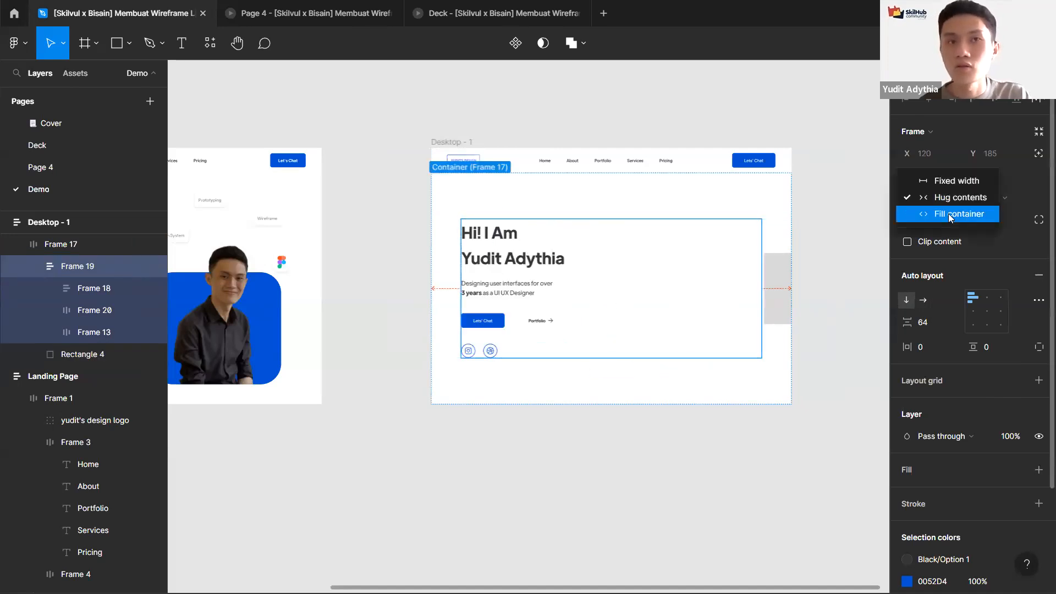
pyautogui.click(950, 214)
pyautogui.click(934, 197)
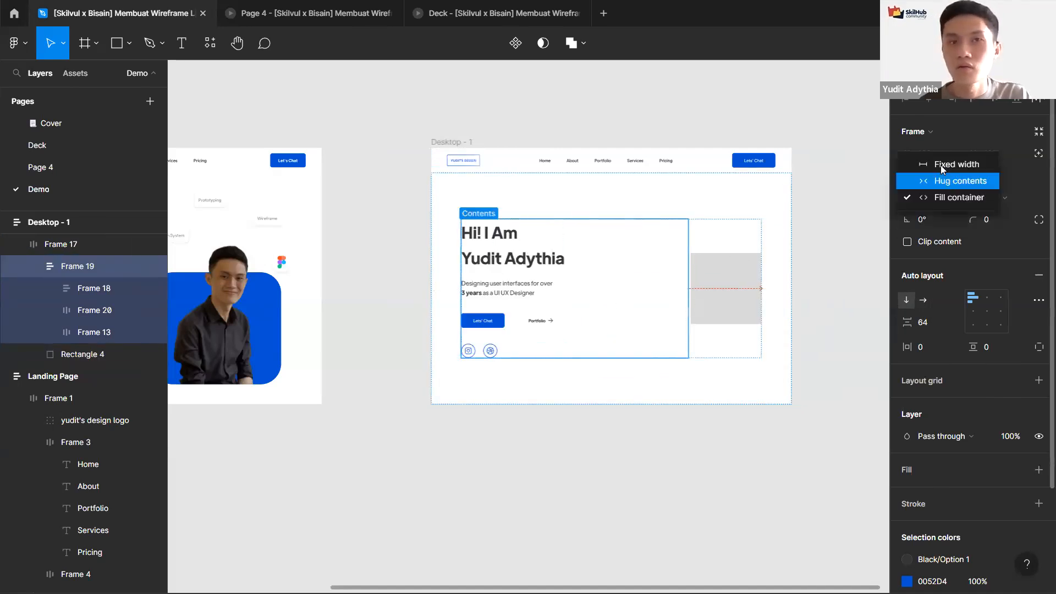
pyautogui.click(941, 181)
pyautogui.click(945, 198)
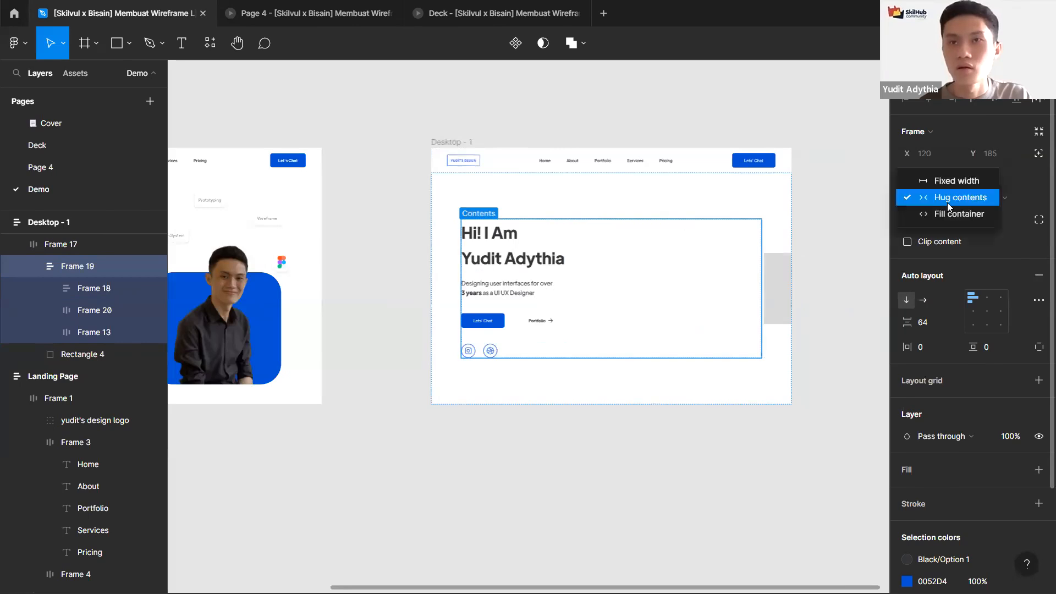
pyautogui.click(947, 214)
# Step: Resize the placeholder rectangle to make it taller on the hero's right side
pyautogui.click(712, 285)
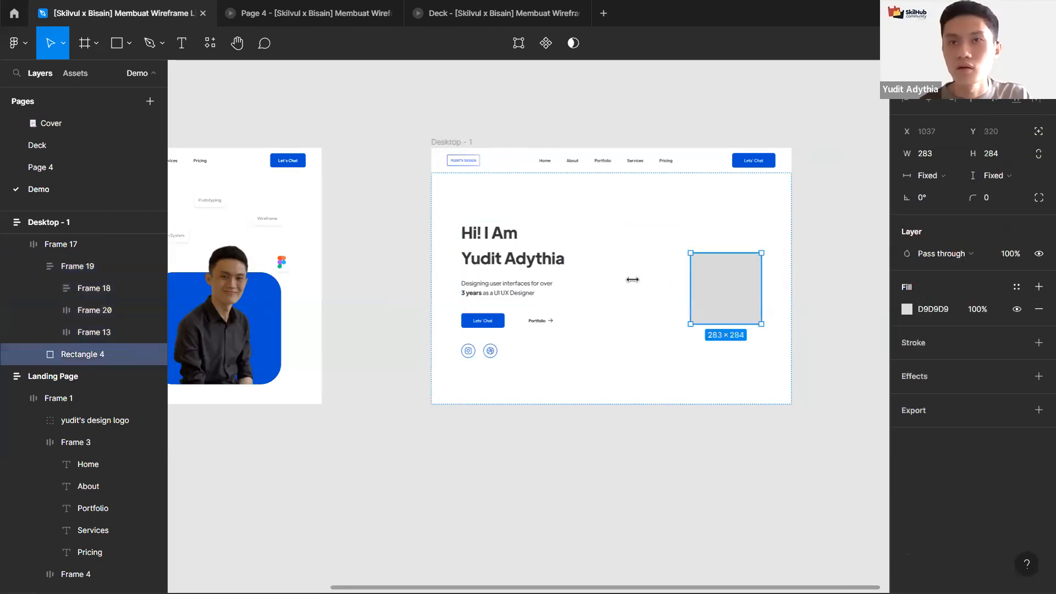
pyautogui.moveTo(632, 279); pyautogui.dragTo(639, 278)
pyautogui.moveTo(695, 253); pyautogui.dragTo(709, 159)
pyautogui.click(493, 118)
pyautogui.scroll(-3, 493, 118)
pyautogui.moveTo(750, 415); pyautogui.dragTo(542, 334)
pyautogui.scroll(3, 541, 334)
pyautogui.scroll(-3, 541, 333)
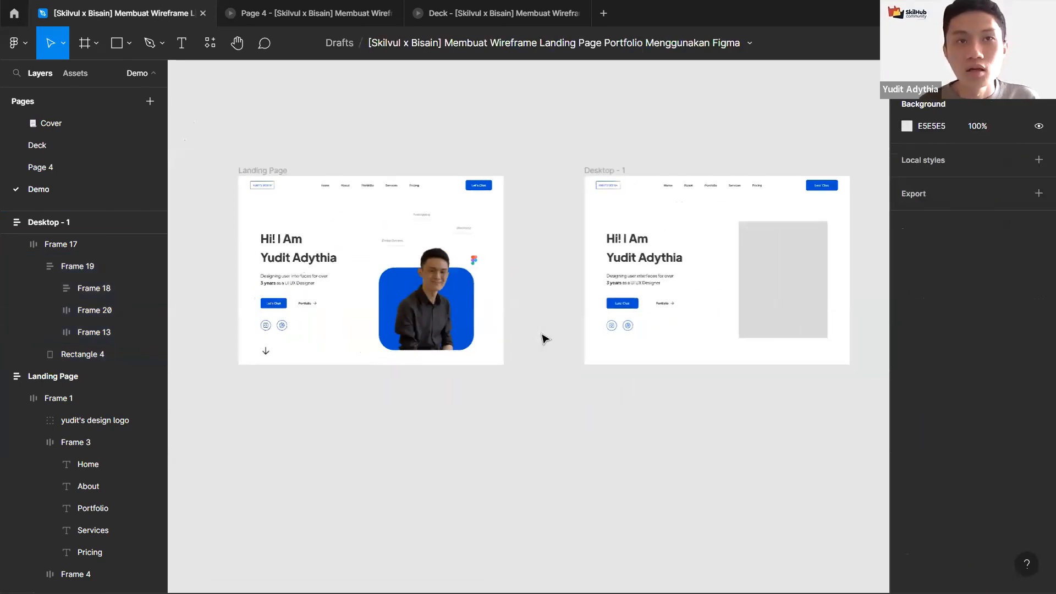
pyautogui.moveTo(594, 416); pyautogui.dragTo(575, 436)
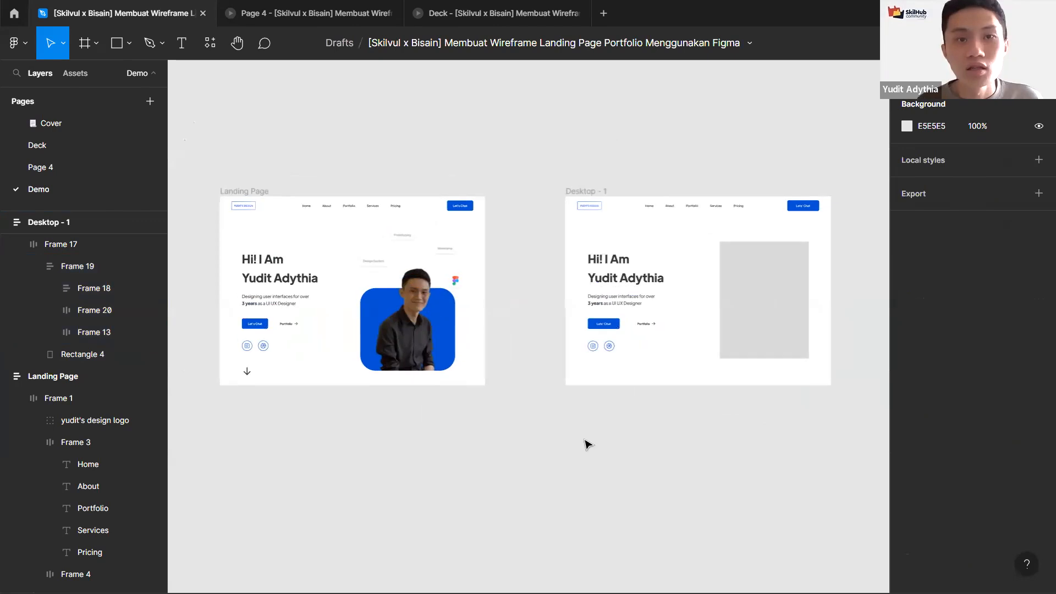